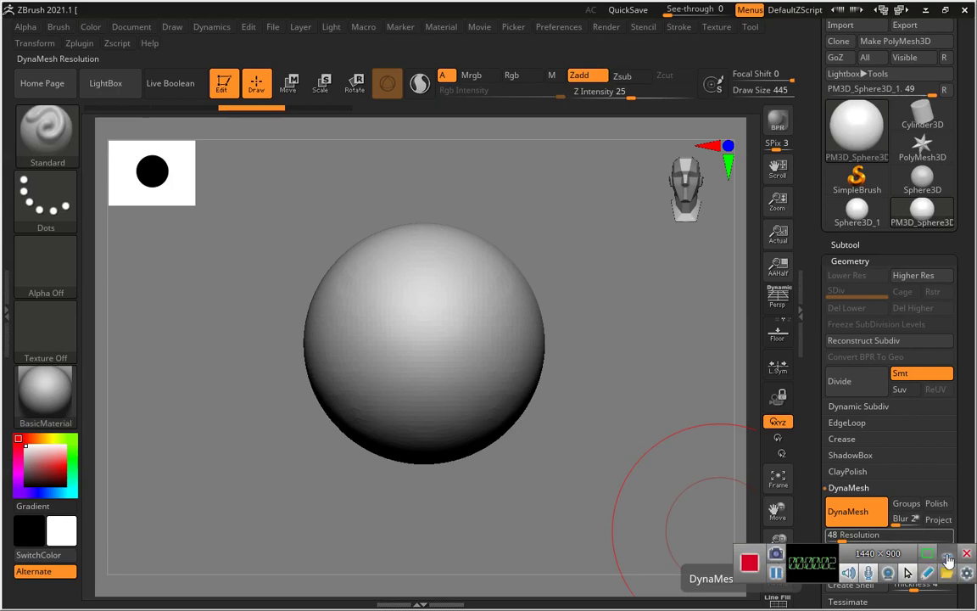
- Load the compact_UI interface layout with the sculpting brush collection open
left_click(949, 556)
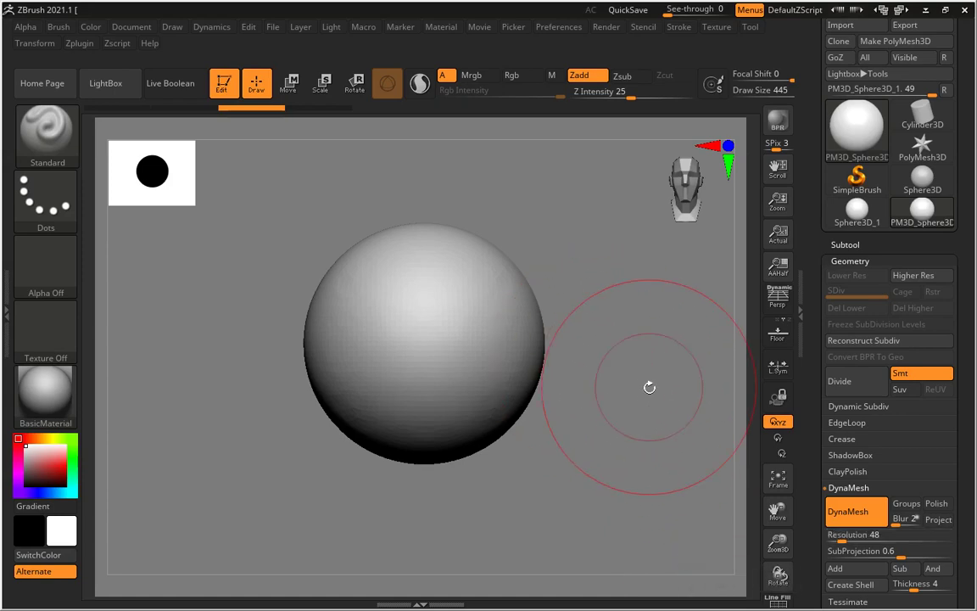
left_click_drag(648, 387, 621, 367, "alt")
left_click(72, 146)
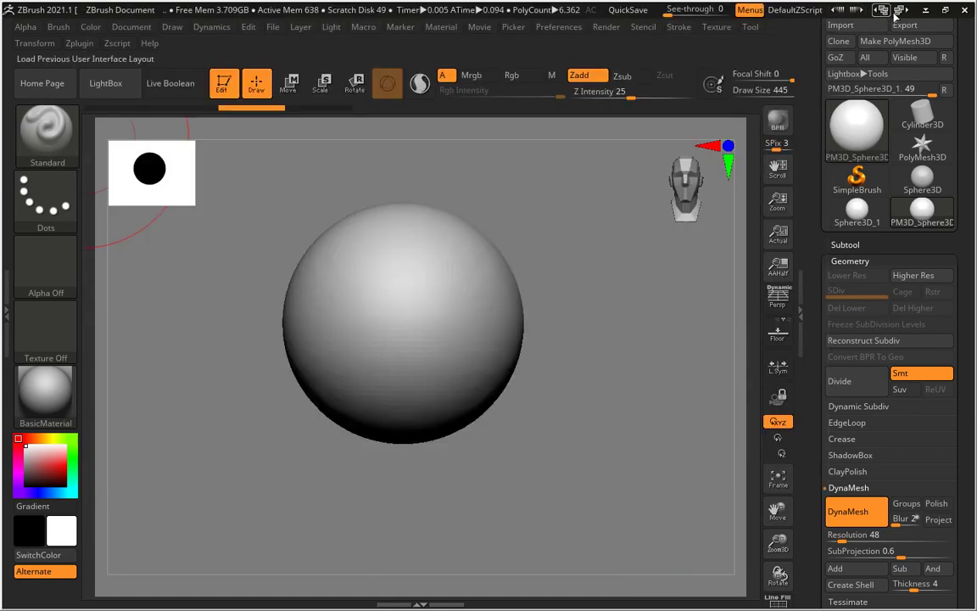
left_click(899, 10)
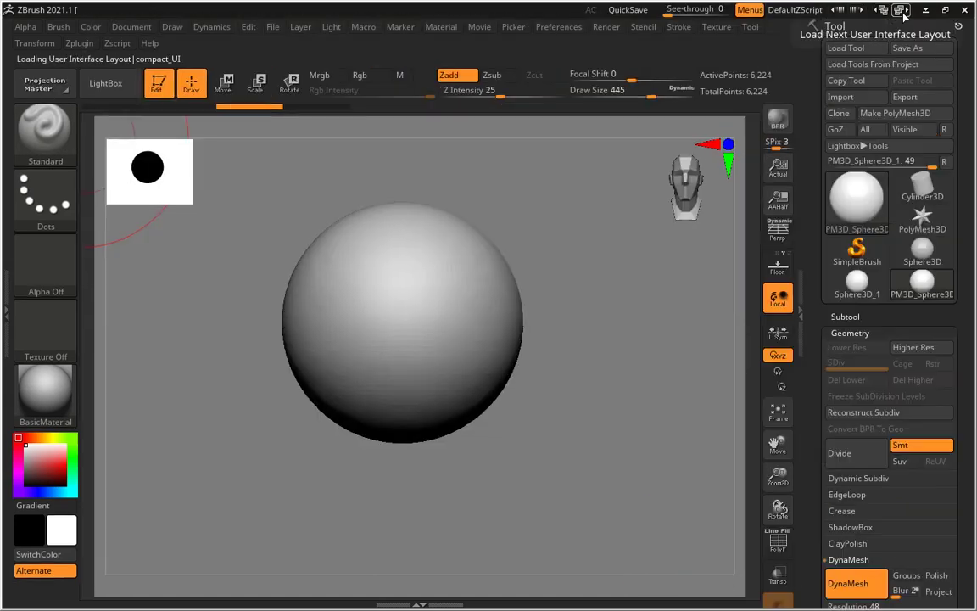
- Pull the sphere with the Move brush into an elongated egg shape
left_click(305, 585)
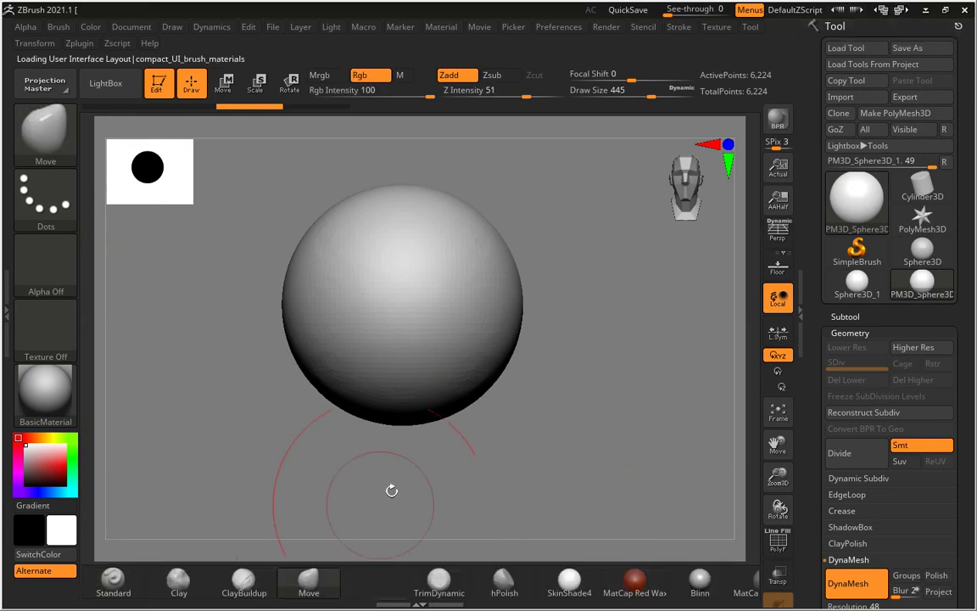
left_click_drag(442, 431, 443, 451)
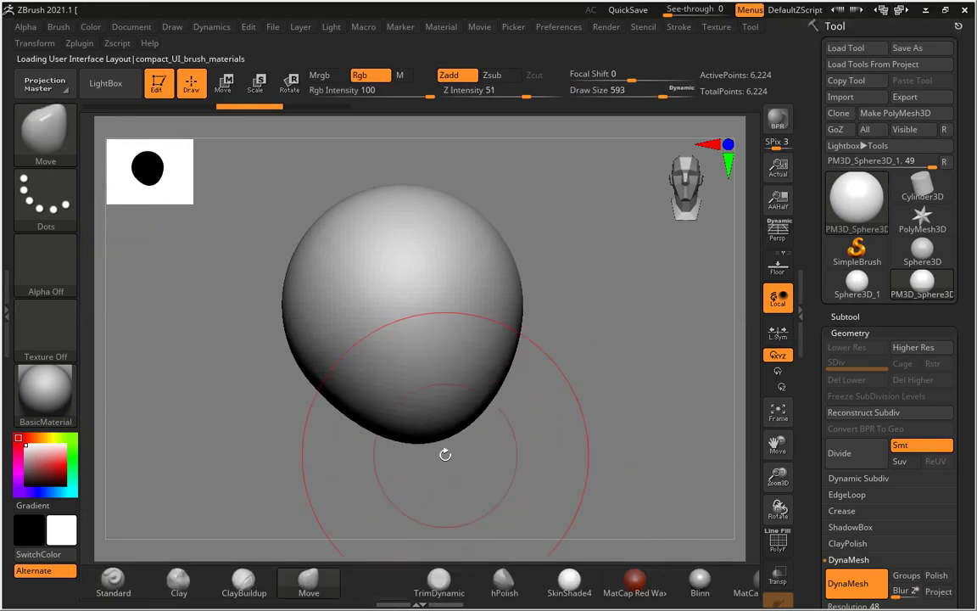
key("ctrl+z")
left_click_drag(442, 410, 488, 443)
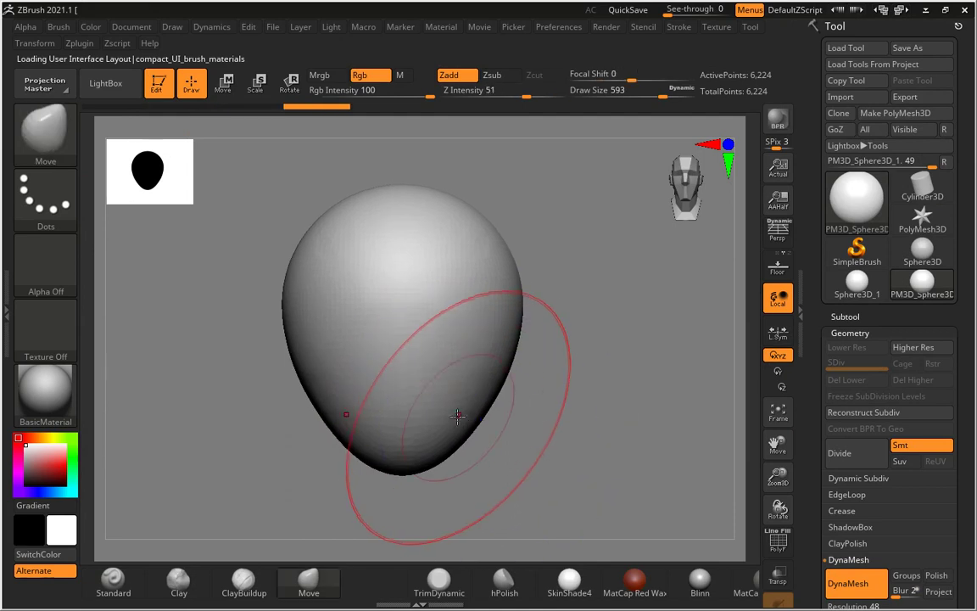
mouse_move(447, 413)
left_mouse_down()
mouse_move(462, 443)
mouse_move(458, 386)
left_mouse_up()
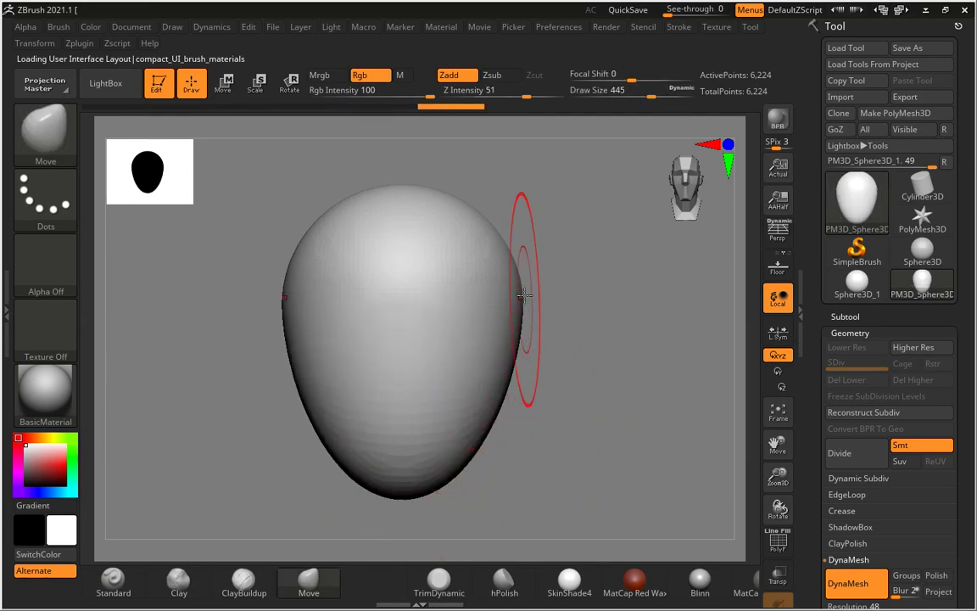
left_click_drag(523, 283, 501, 329)
left_click_drag(499, 370, 534, 386)
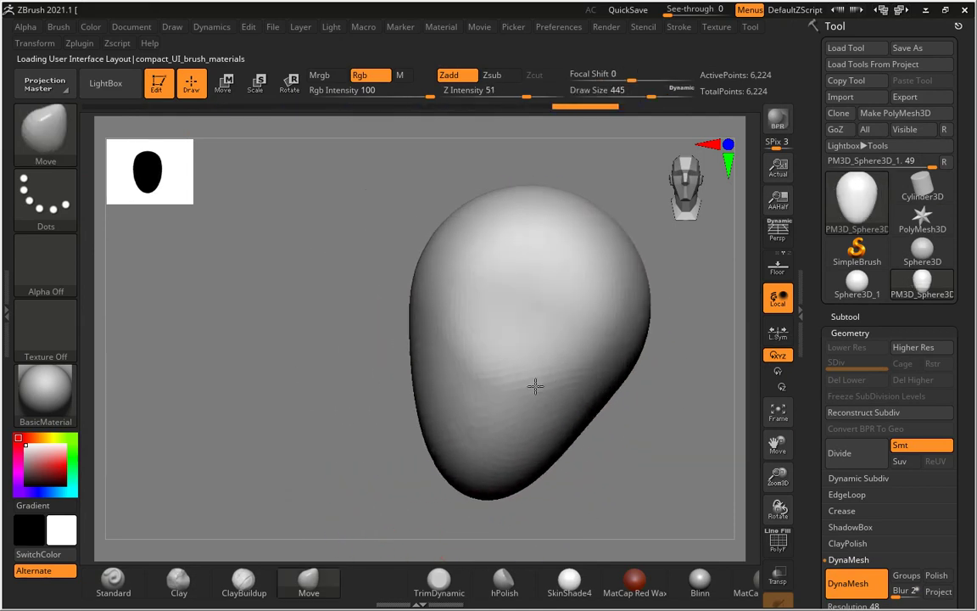
- In side profile, pull the lower front down and round it into a chin
left_click_drag(578, 414, 444, 271)
mouse_move(404, 393)
left_mouse_down()
mouse_move(460, 408)
mouse_move(389, 452)
left_mouse_up()
key("bracketleft")
left_click_drag(425, 408, 455, 418)
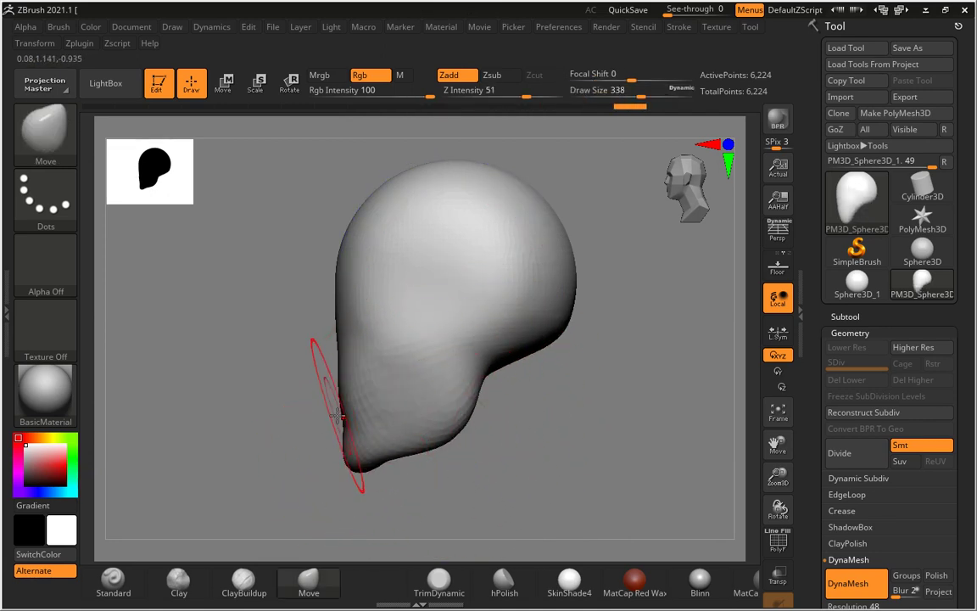
mouse_move(316, 404)
left_mouse_down()
mouse_move(299, 398)
mouse_move(364, 307)
left_mouse_up()
- Smooth the upper head, check it from several angles, and turn on perspective
key("s")
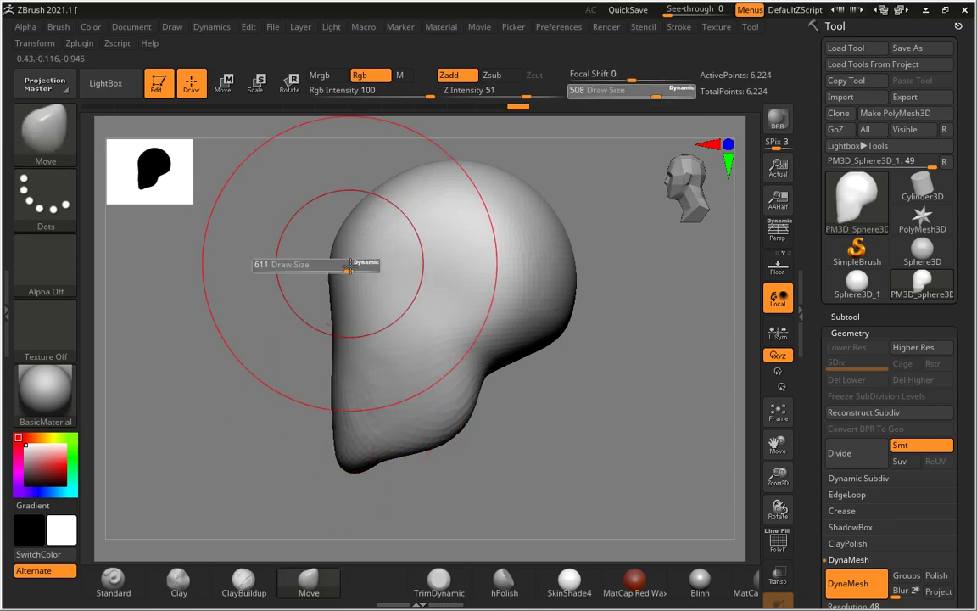
left_click_drag(327, 265, 371, 240, "shift")
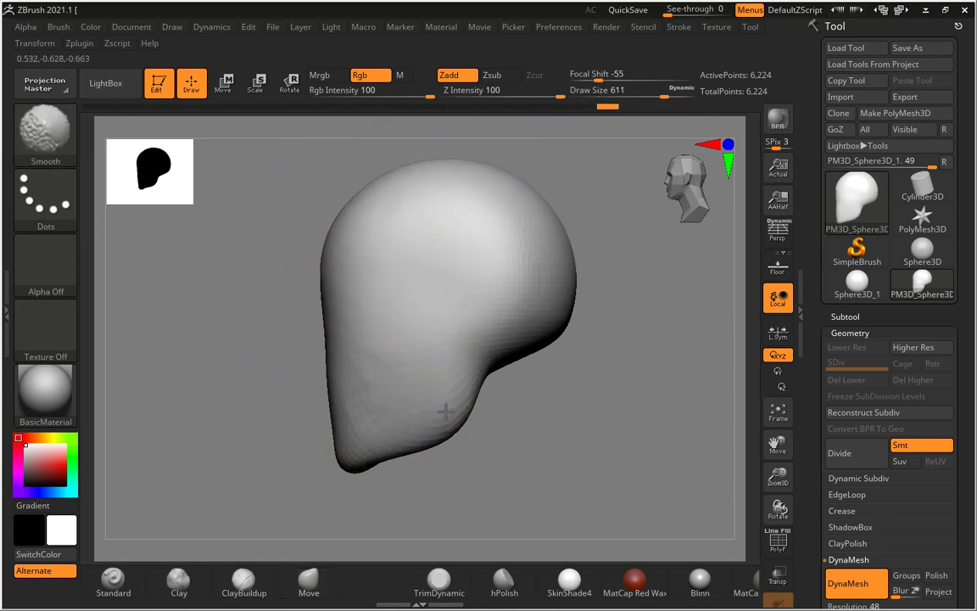
key("s")
mouse_move(475, 388)
left_mouse_down()
mouse_move(458, 388)
mouse_move(448, 422)
mouse_move(432, 416)
left_mouse_up()
key("s")
mouse_move(334, 481)
left_mouse_down("shift")
mouse_move(515, 452)
mouse_move(382, 388)
left_mouse_up("shift")
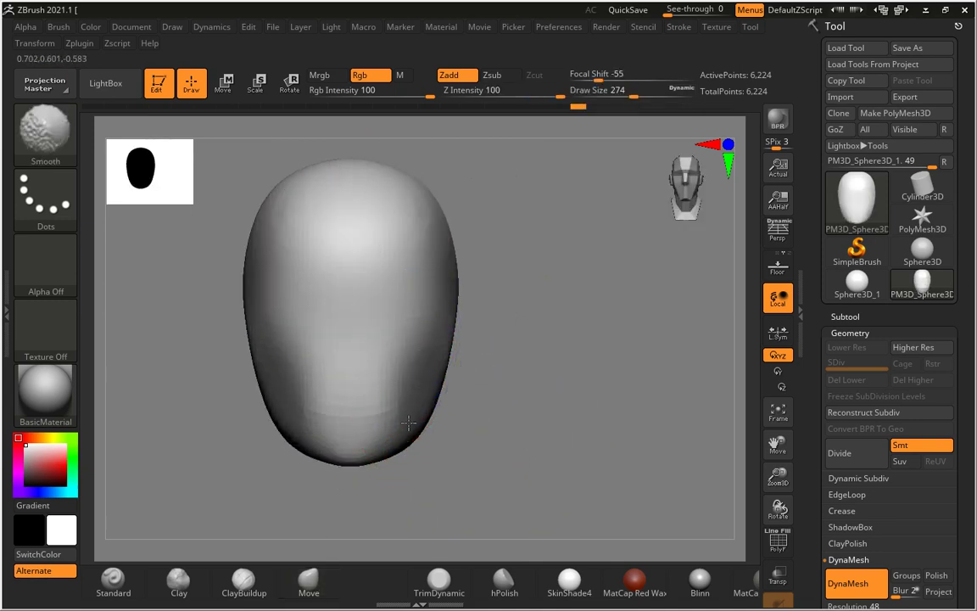
mouse_move(475, 398)
left_mouse_down()
mouse_move(466, 424)
mouse_move(603, 321)
mouse_move(559, 367)
mouse_move(441, 338)
mouse_move(464, 276)
mouse_move(519, 244)
mouse_move(451, 305)
mouse_move(436, 272)
mouse_move(480, 312)
mouse_move(512, 375)
mouse_move(484, 370)
left_mouse_up()
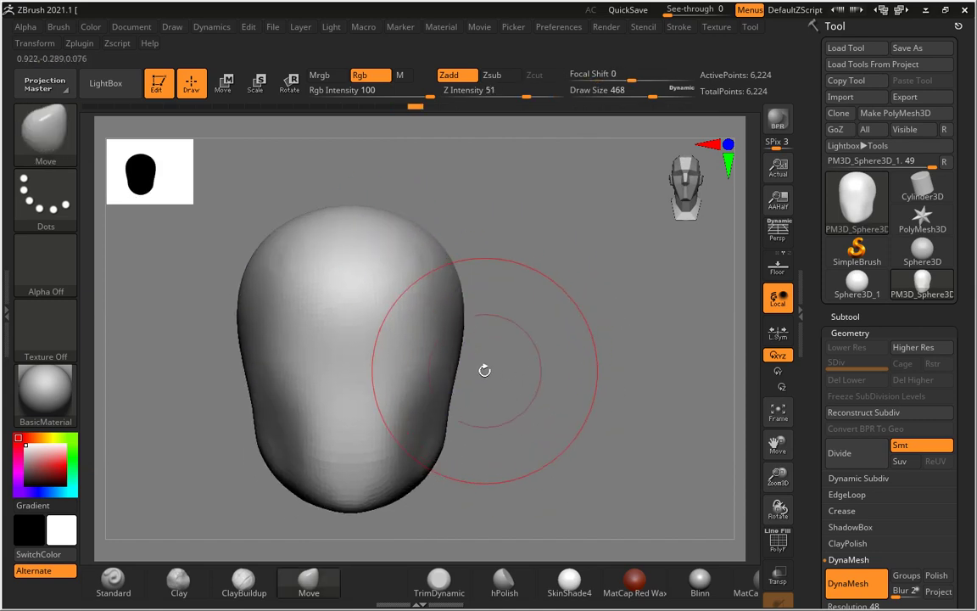
left_click_drag(551, 329, 541, 375, "alt")
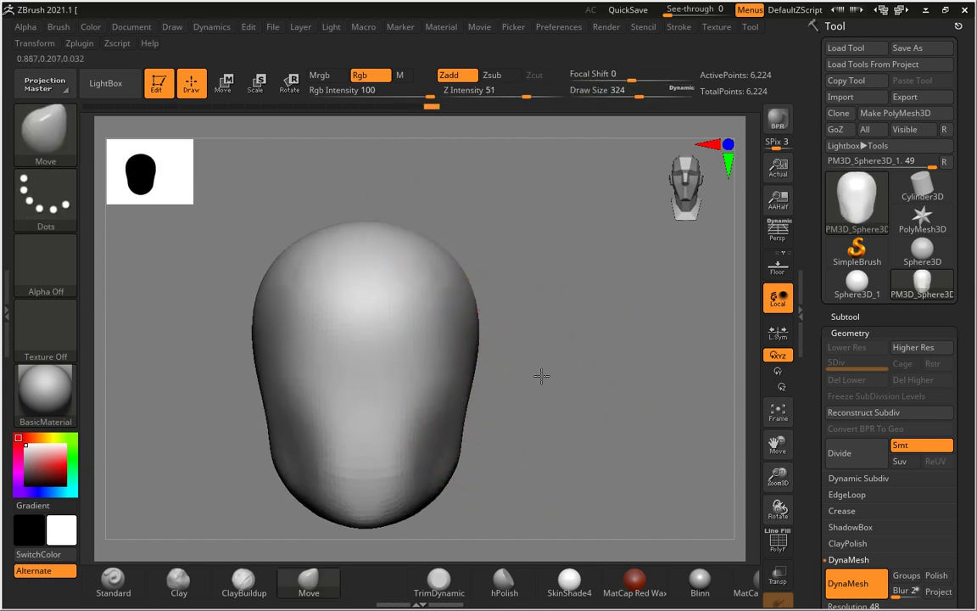
left_click(779, 234)
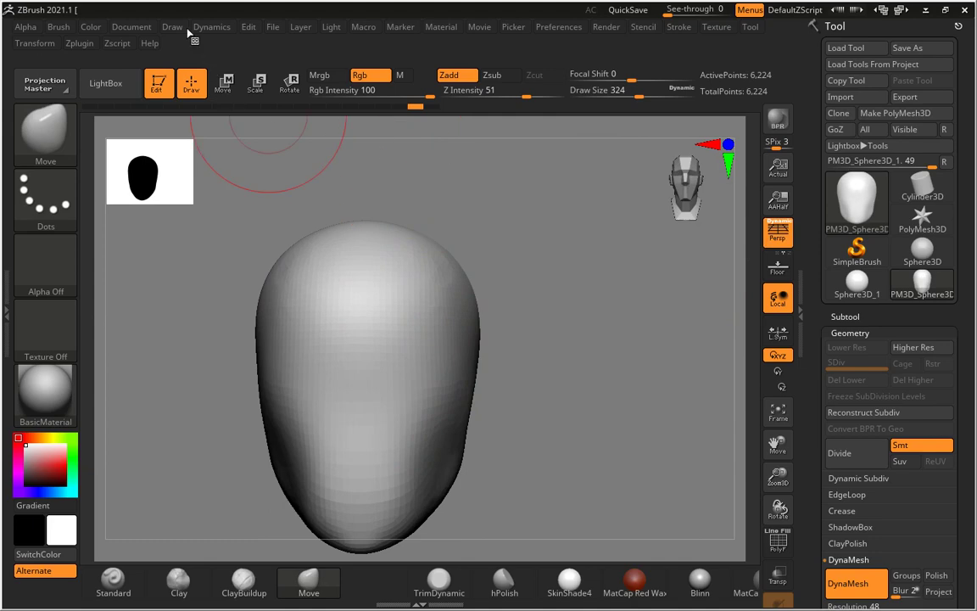
mouse_move(172, 27)
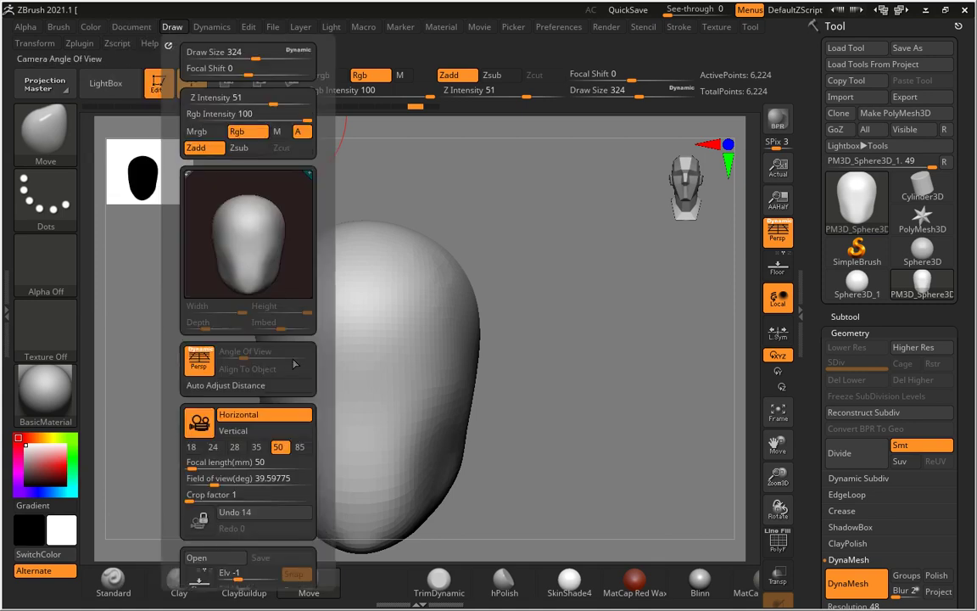
- Apply the 85 focal length preset and push the lower sides inward for a narrower jaw
left_click(301, 451)
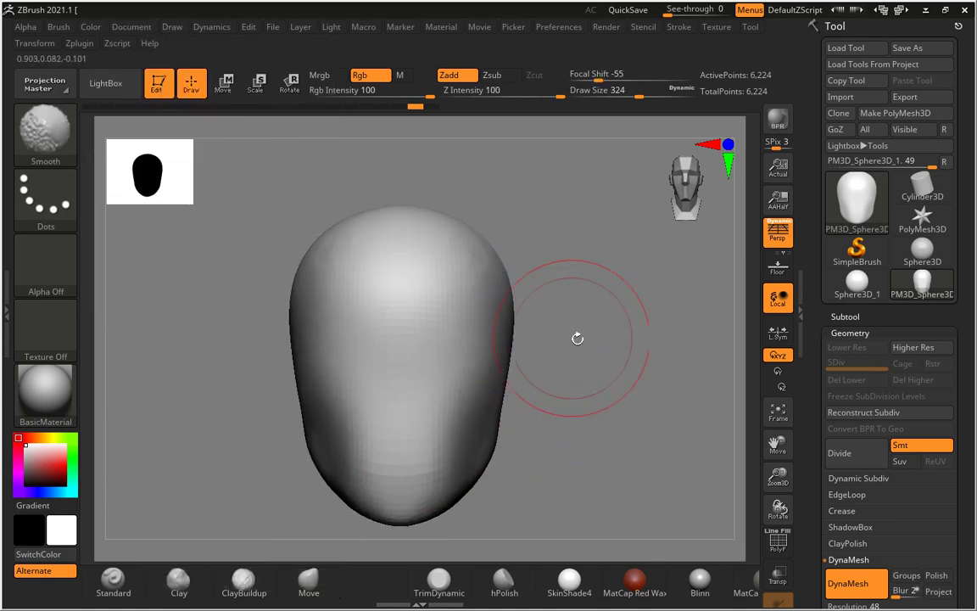
mouse_move(575, 338)
left_mouse_down()
mouse_move(648, 386)
mouse_move(545, 371)
mouse_move(458, 458)
mouse_move(534, 440)
left_mouse_up()
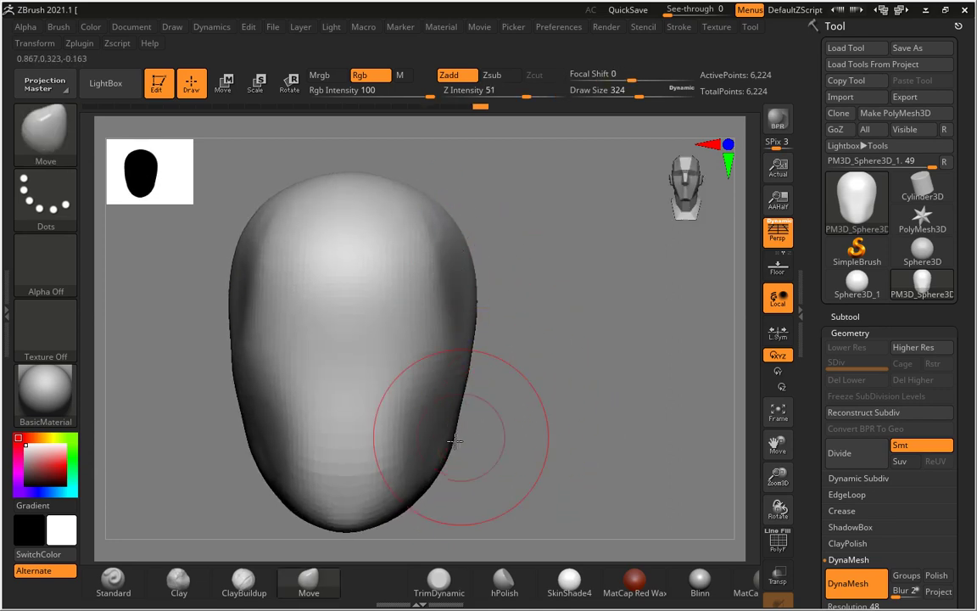
mouse_move(452, 447)
left_mouse_down()
mouse_move(443, 452)
mouse_move(449, 465)
mouse_move(455, 431)
left_mouse_up()
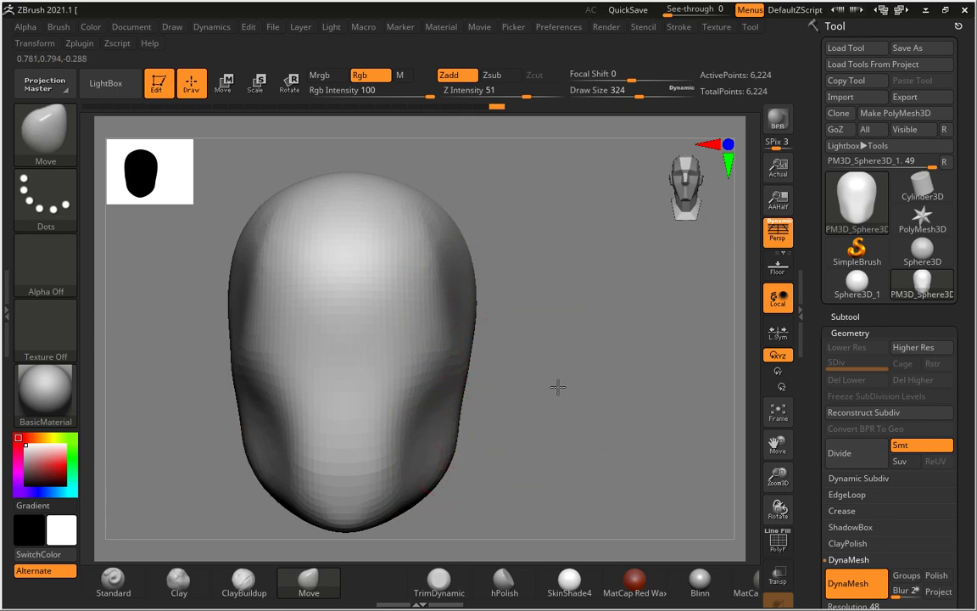
left_click_drag(497, 480, 621, 427)
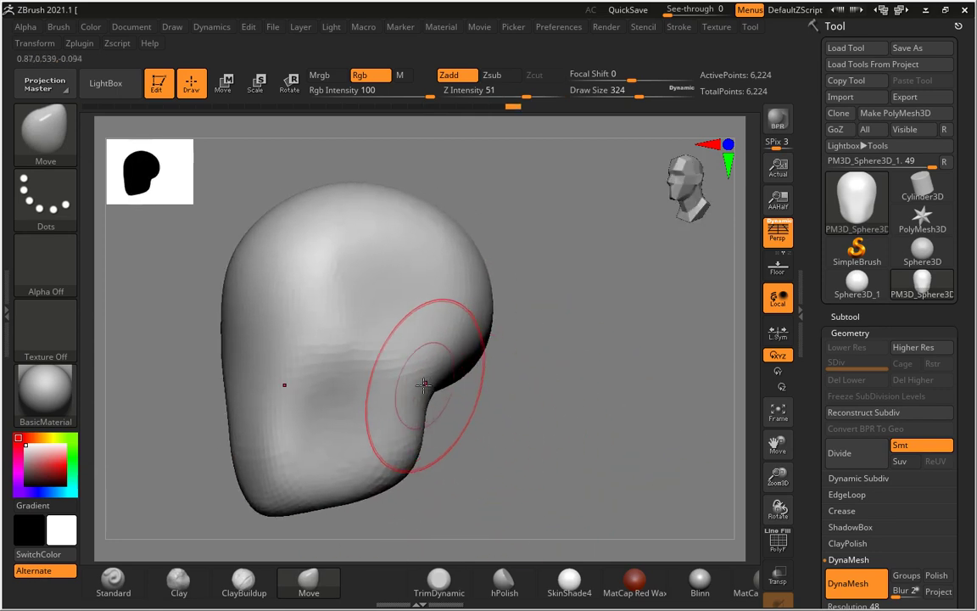
- Mask a side patch, invert it, and pull the ears out with brush size 228
left_click_drag(415, 375, 420, 336, "ctrl")
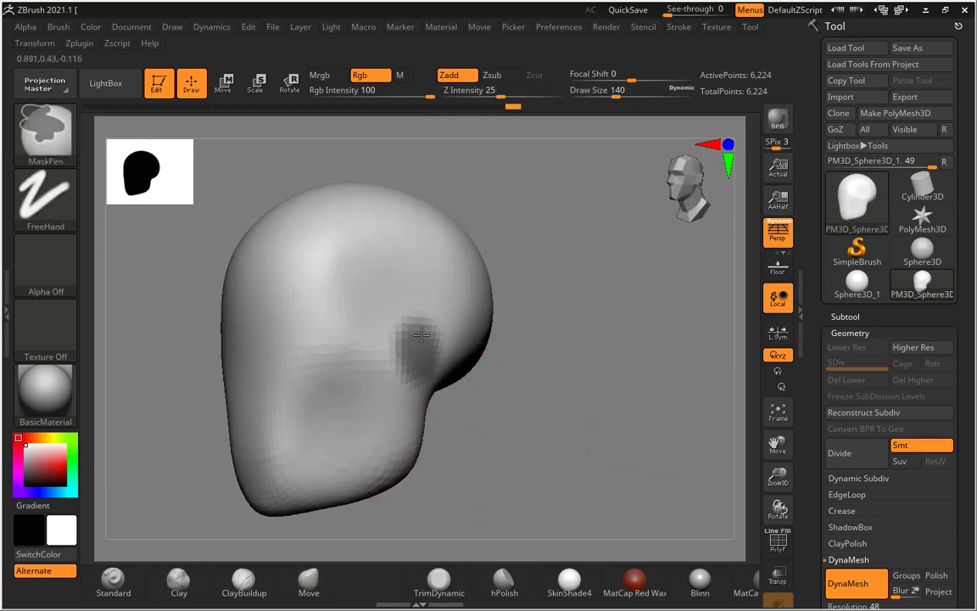
left_click(467, 379, "ctrl")
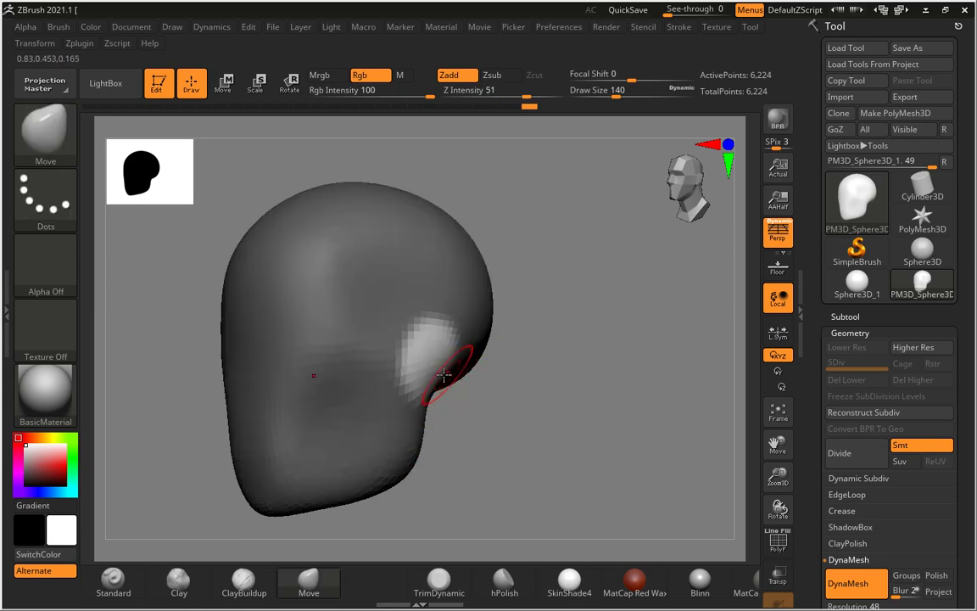
left_click_drag(461, 342, 432, 287)
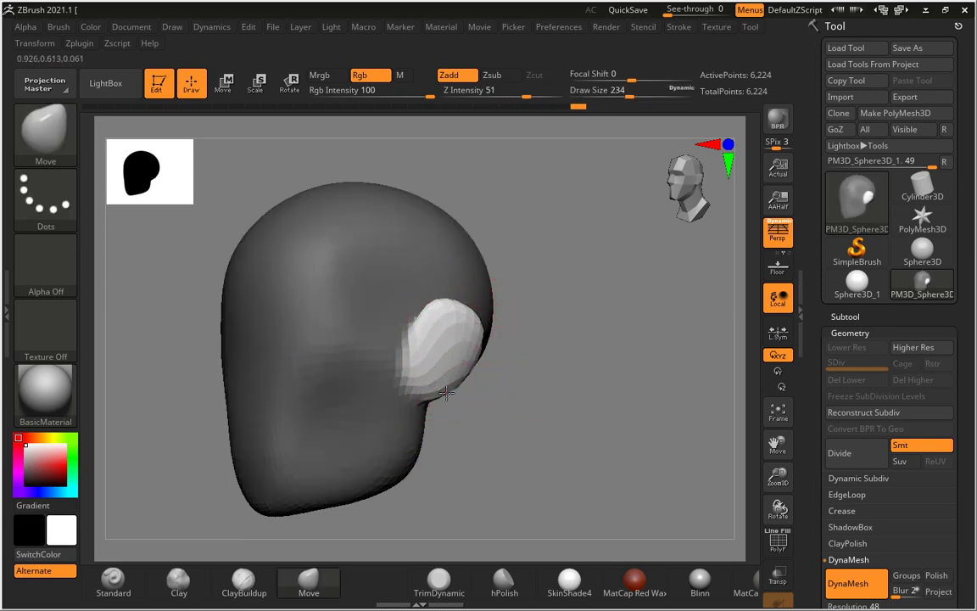
left_click_drag(458, 392, 455, 393)
mouse_move(508, 393)
left_mouse_down()
mouse_move(532, 393)
mouse_move(504, 354)
left_mouse_up()
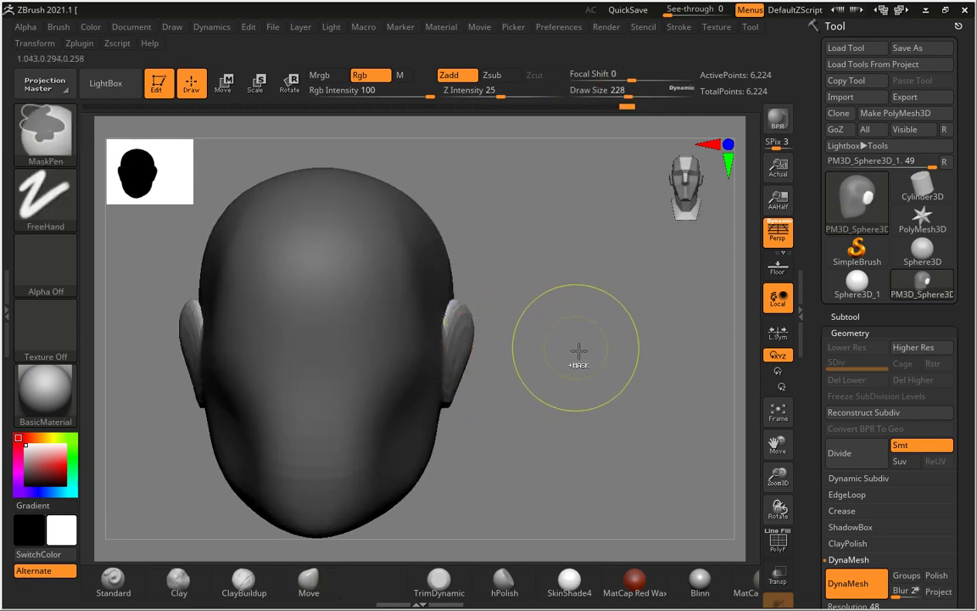
mouse_move(580, 352)
left_mouse_down()
mouse_move(551, 375)
mouse_move(565, 389)
left_mouse_up()
key("ctrl")
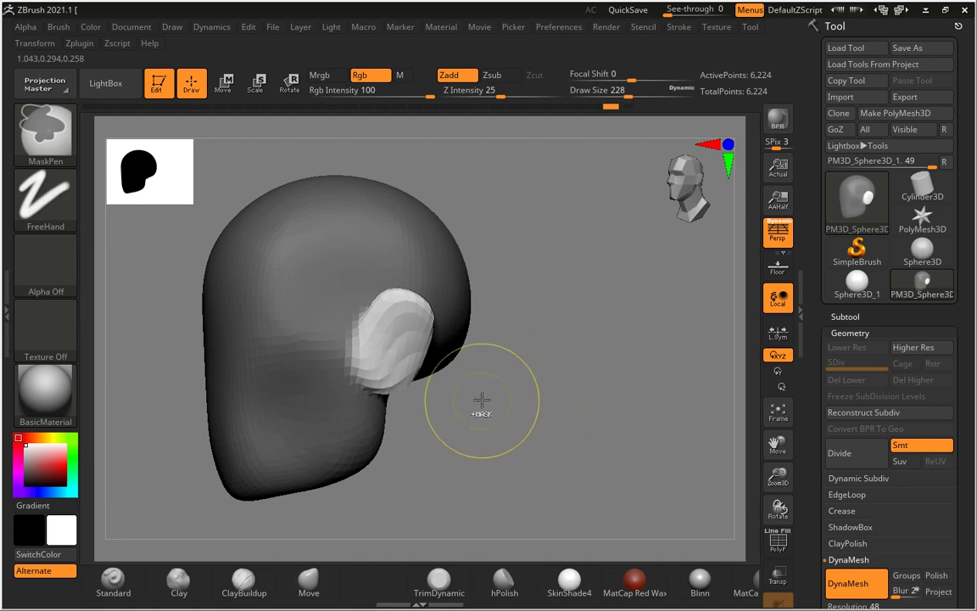
mouse_move(482, 400)
left_mouse_down()
mouse_move(521, 410)
mouse_move(500, 412)
left_mouse_up()
key("ctrl")
left_click(487, 417, "ctrl")
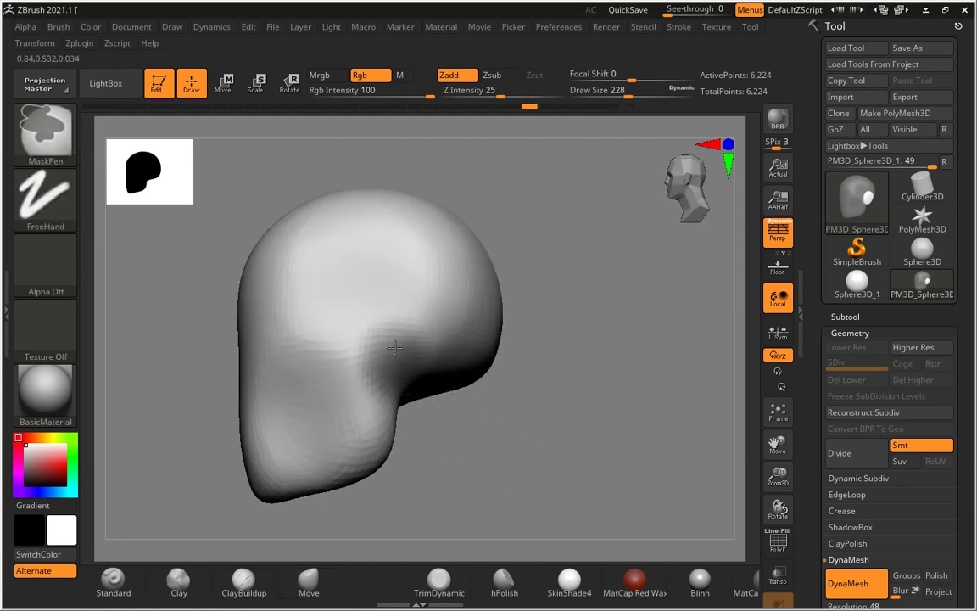
- Re-mask and invert around the ear to nudge it into shape, brush size 223
key("s")
left_click_drag(386, 370, 389, 360, "ctrl")
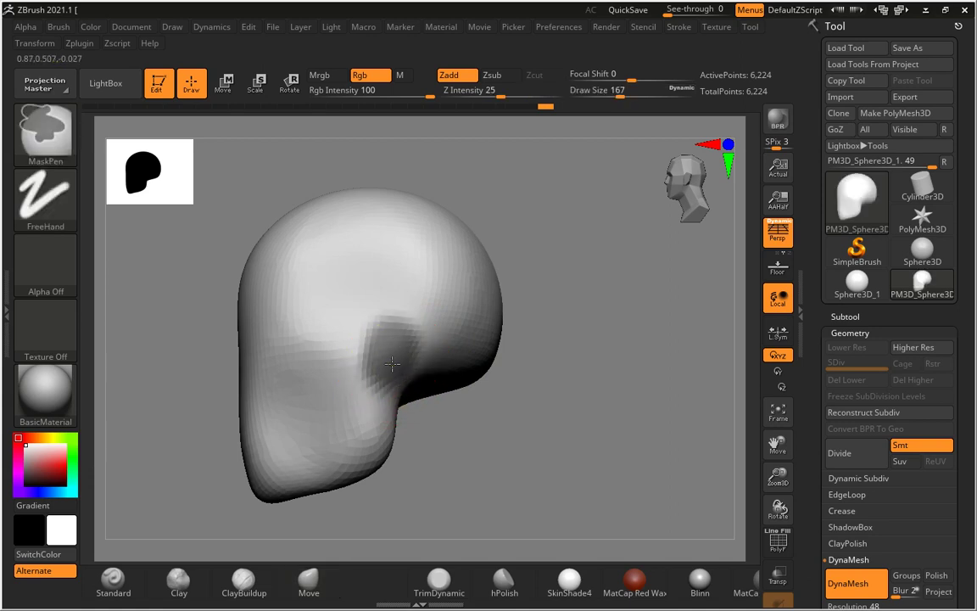
left_click(458, 403, "ctrl")
mouse_move(458, 404)
left_mouse_down()
mouse_move(392, 348)
mouse_move(430, 318)
left_mouse_up()
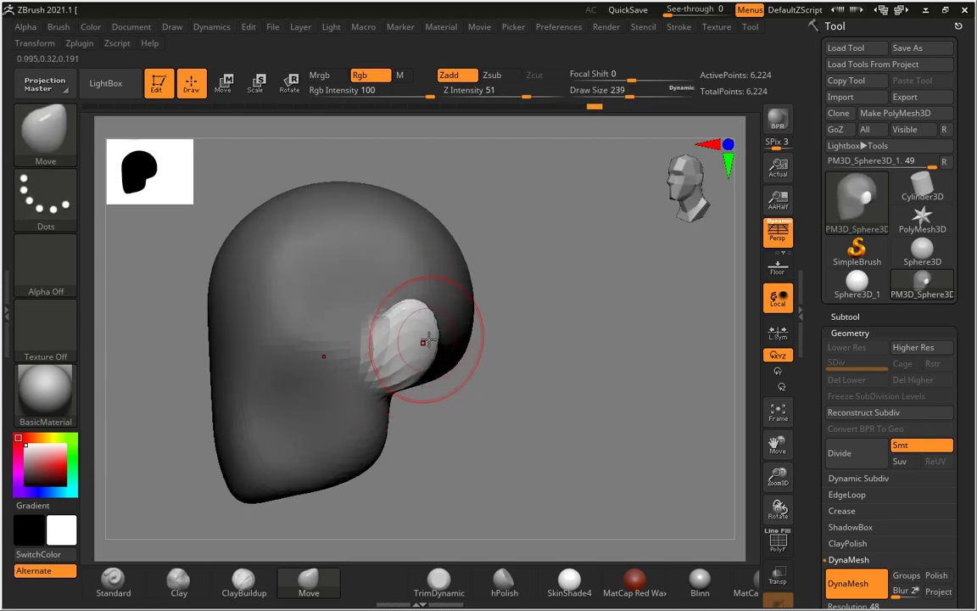
mouse_move(484, 383)
left_mouse_down()
mouse_move(431, 358)
mouse_move(465, 333)
mouse_move(492, 349)
left_mouse_up()
left_click(464, 334, "ctrl")
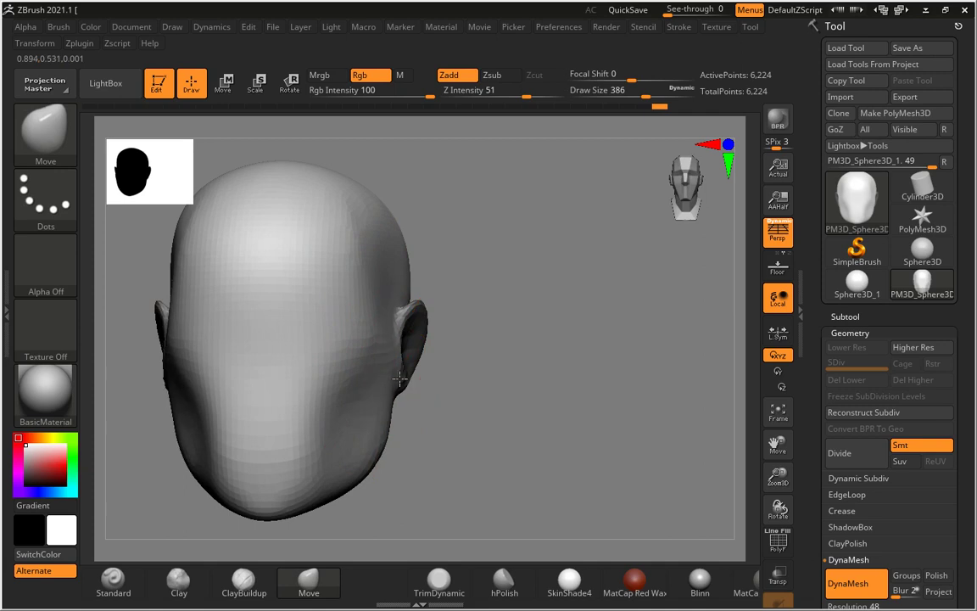
left_click(427, 407, "ctrl")
key("s")
left_click_drag(408, 375, 389, 365)
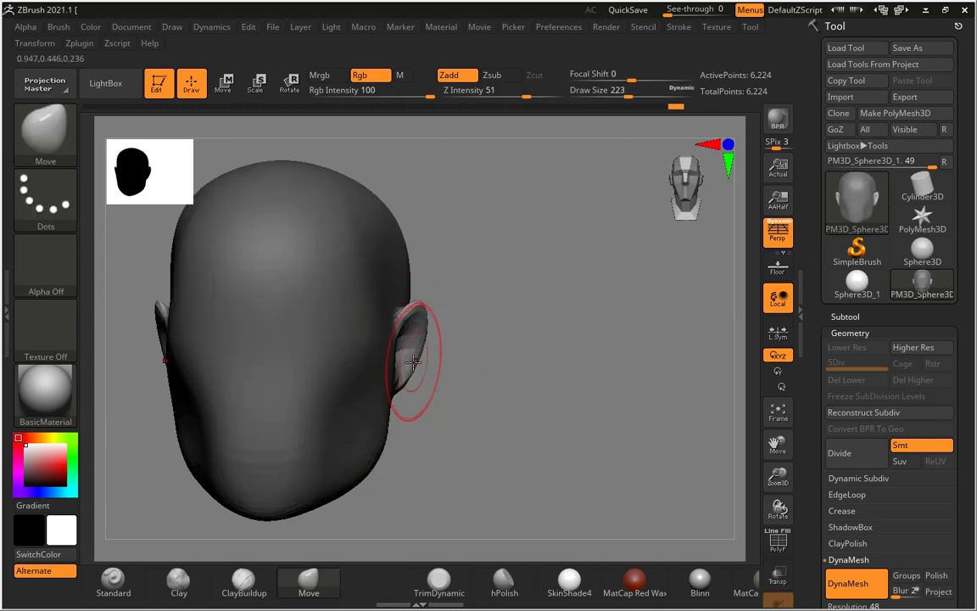
mouse_move(437, 333)
left_mouse_down()
mouse_move(471, 322)
mouse_move(451, 284)
mouse_move(431, 274)
left_mouse_up()
- Clear the mask and rotate to a side view facing the ear
left_click(469, 259, "ctrl")
key("s")
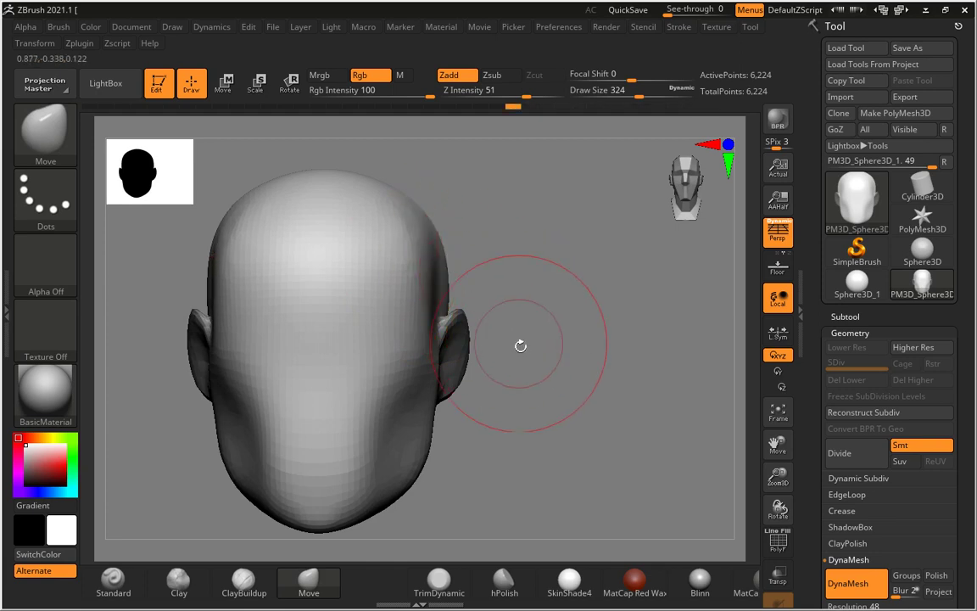
mouse_move(520, 345)
left_mouse_down()
mouse_move(514, 337)
mouse_move(573, 336)
mouse_move(276, 401)
left_mouse_up()
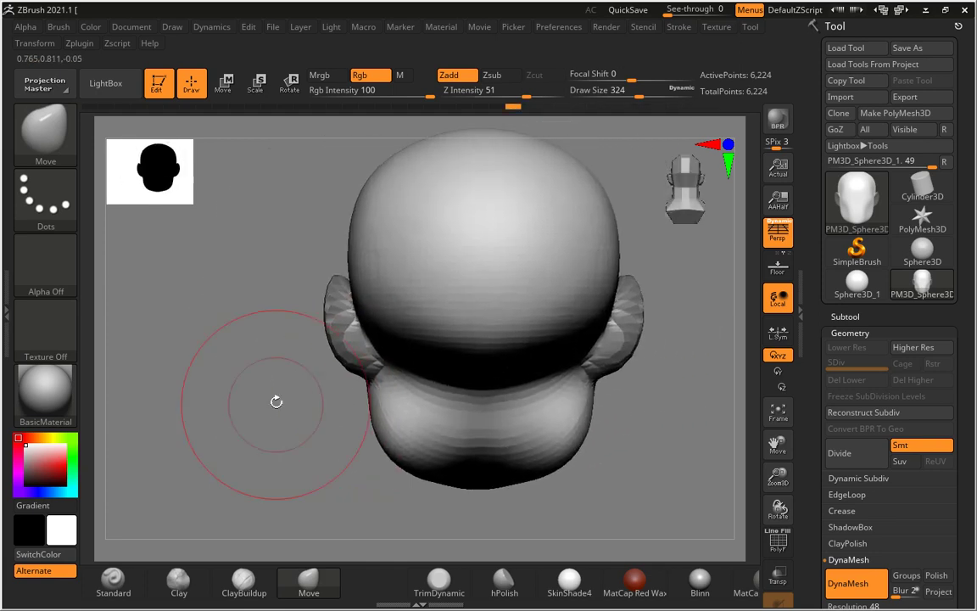
key("bracketright")
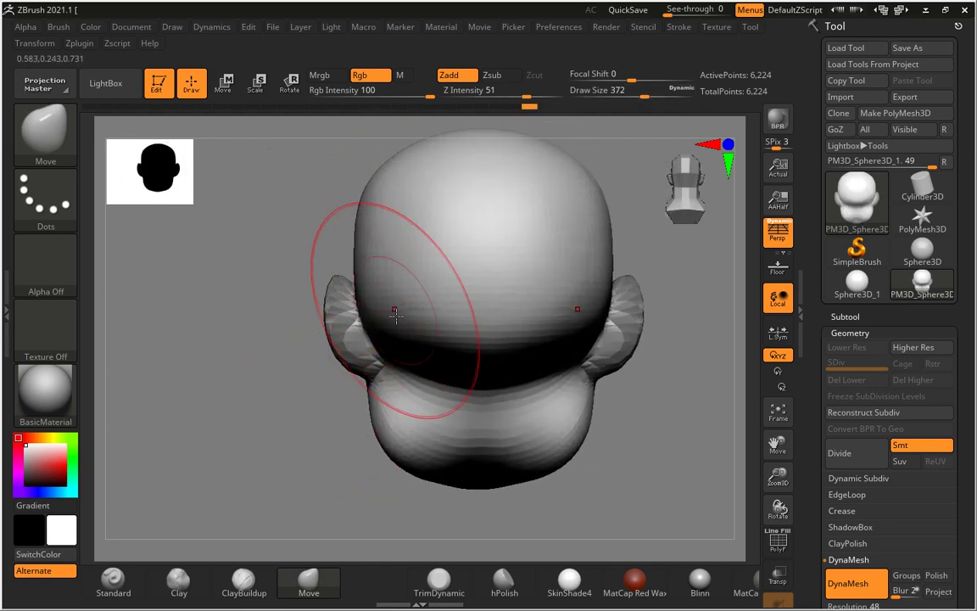
left_click_drag(440, 379, 454, 320)
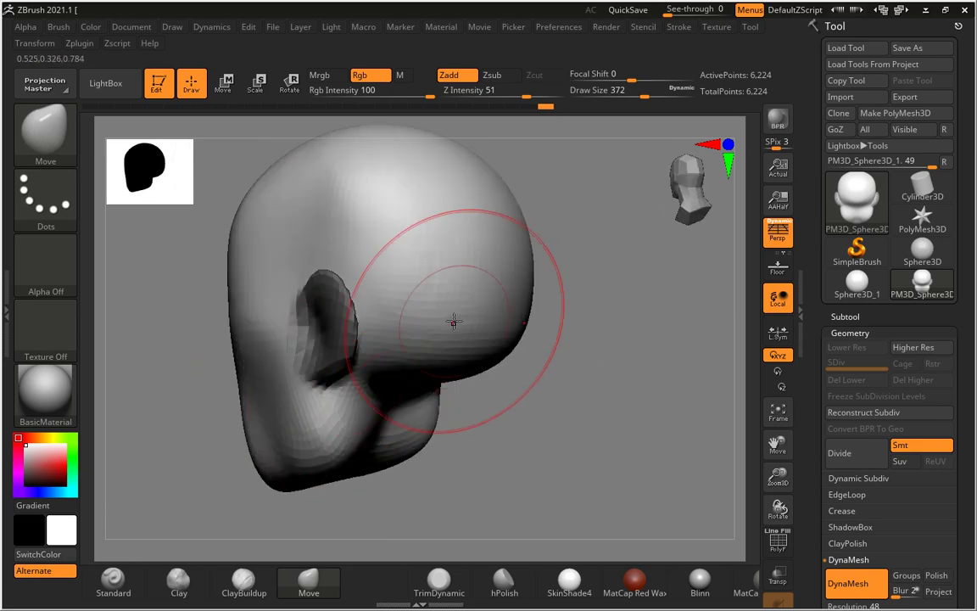
mouse_move(589, 259)
left_mouse_down()
mouse_move(585, 294)
mouse_move(366, 247)
left_mouse_up()
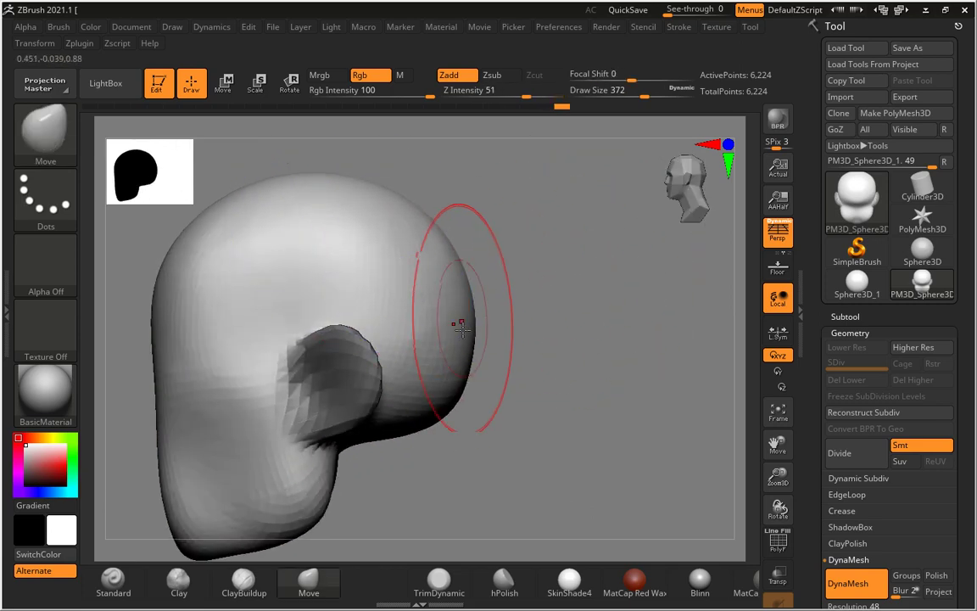
key("bracketright")
key("bracketright")
left_click_drag(475, 318, 531, 328)
- Smooth the faceted ear interior, then return to front view with brush size about 318
key("bracketleft")
key("bracketleft")
key("bracketleft")
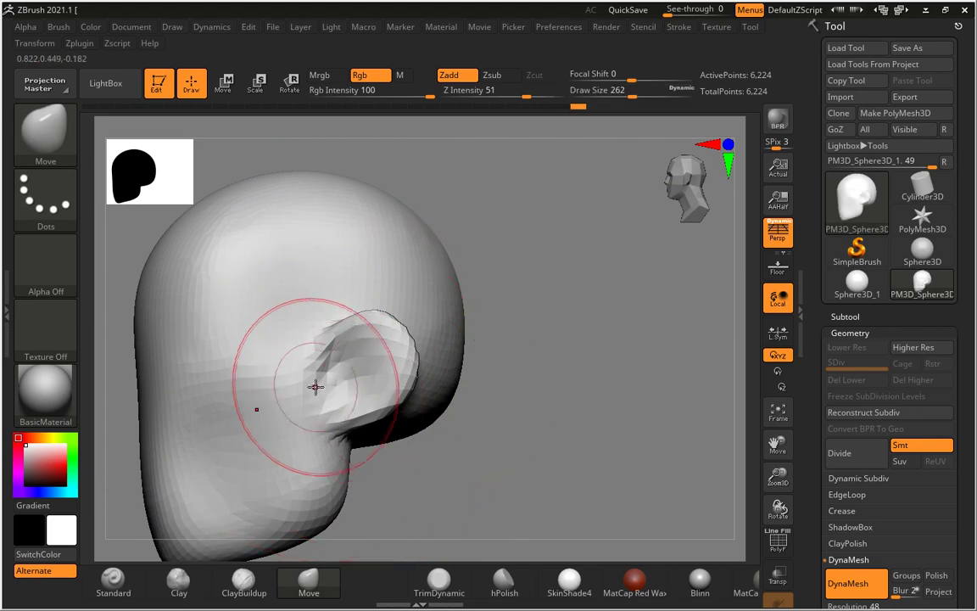
key("bracketleft")
key("bracketleft")
mouse_move(360, 338)
left_mouse_down("shift")
mouse_move(349, 375)
mouse_move(376, 409)
left_mouse_up("shift")
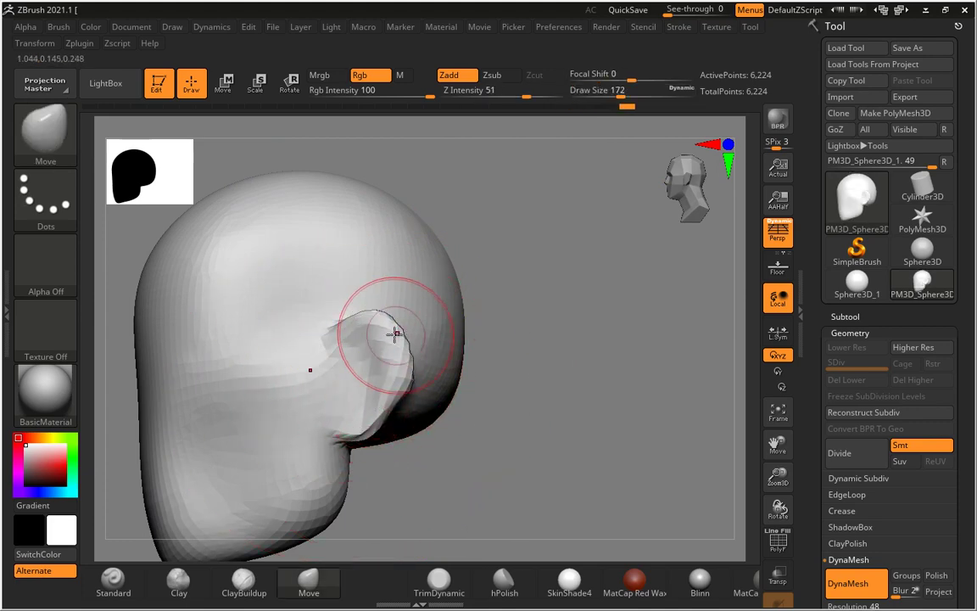
mouse_move(475, 349)
left_mouse_down()
mouse_move(611, 348)
mouse_move(508, 403)
mouse_move(534, 327)
left_mouse_up()
key("bracketright")
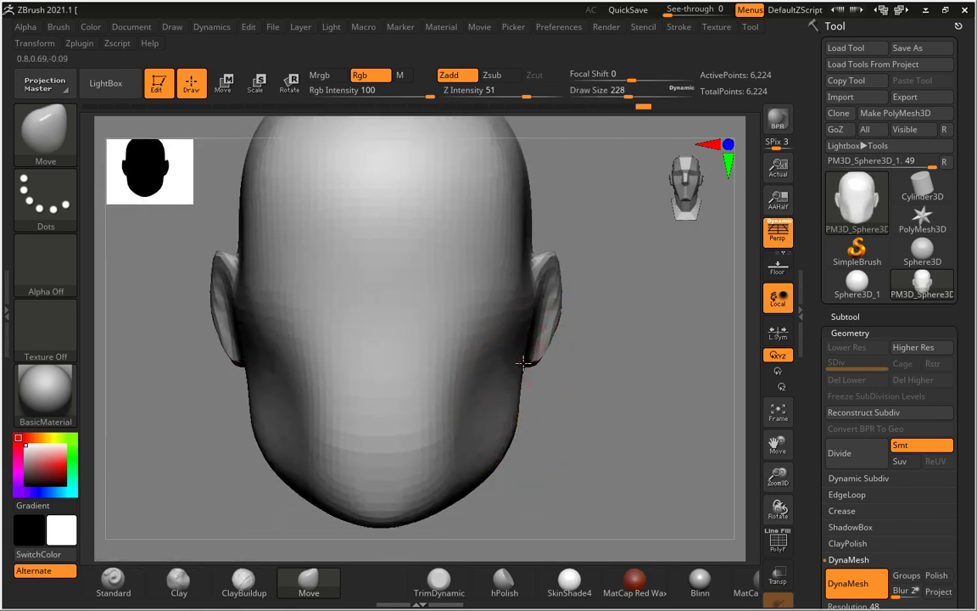
left_click_drag(563, 417, 446, 206)
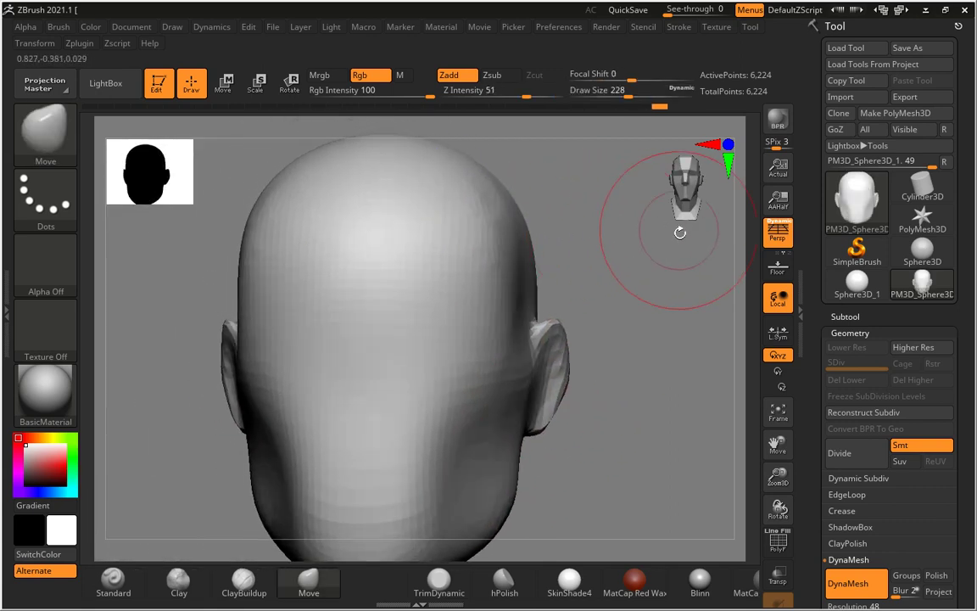
left_click_drag(536, 238, 581, 257)
key("s")
left_click_drag(475, 277, 507, 259)
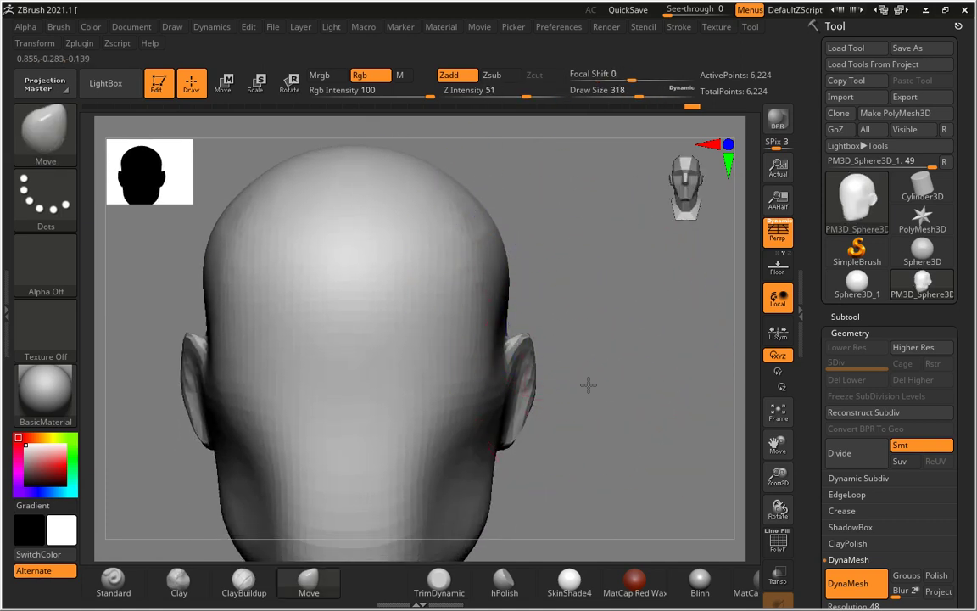
left_click_drag(584, 386, 592, 368, "alt")
- Set DynaMesh resolution to 136 and remesh the head
left_click(243, 581)
key("s")
left_click_drag(462, 387, 441, 388)
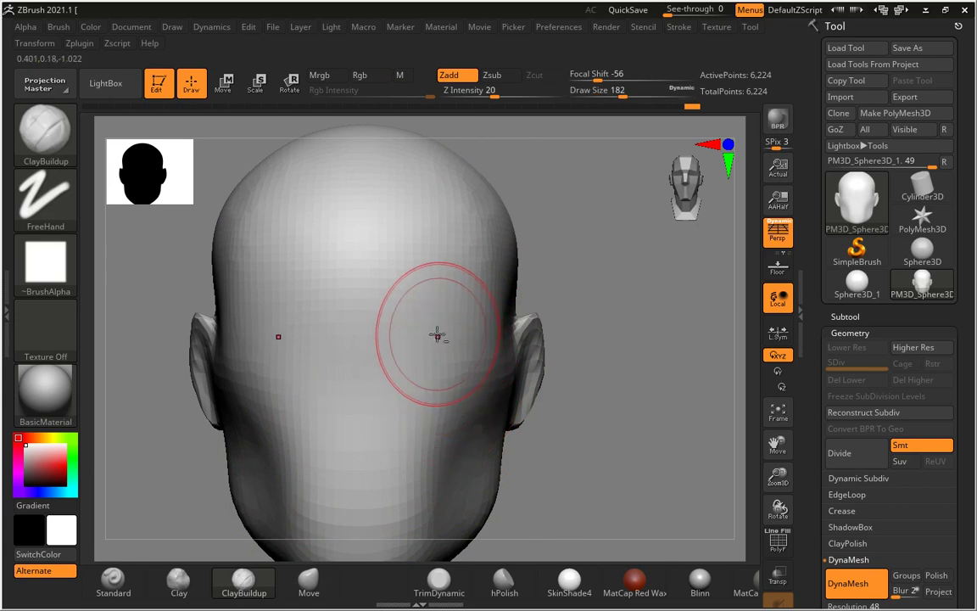
mouse_move(436, 331)
left_mouse_down()
mouse_move(425, 353)
mouse_move(429, 327)
mouse_move(431, 362)
left_mouse_up()
key("ctrl+z")
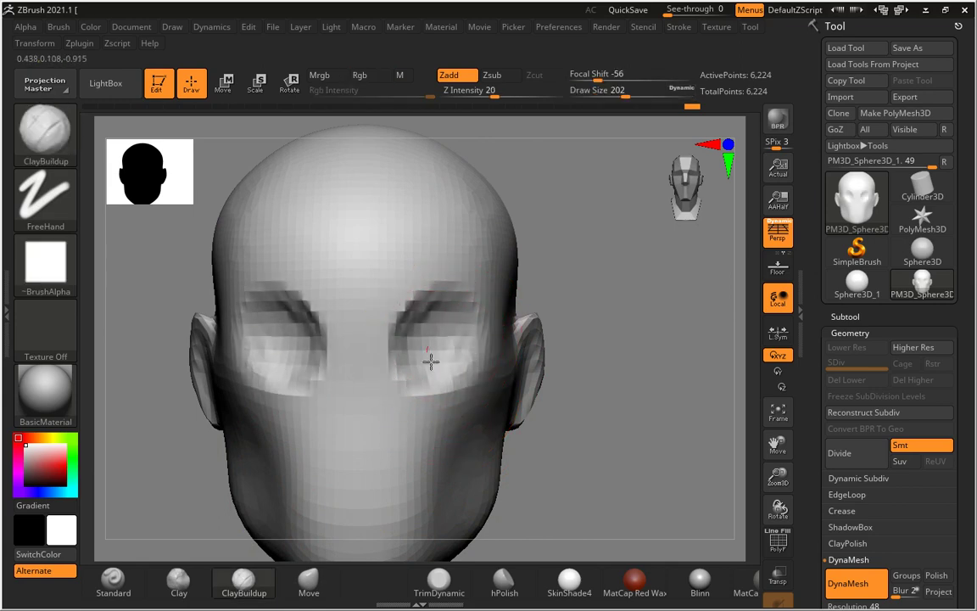
scroll(964, 472, "down", 3)
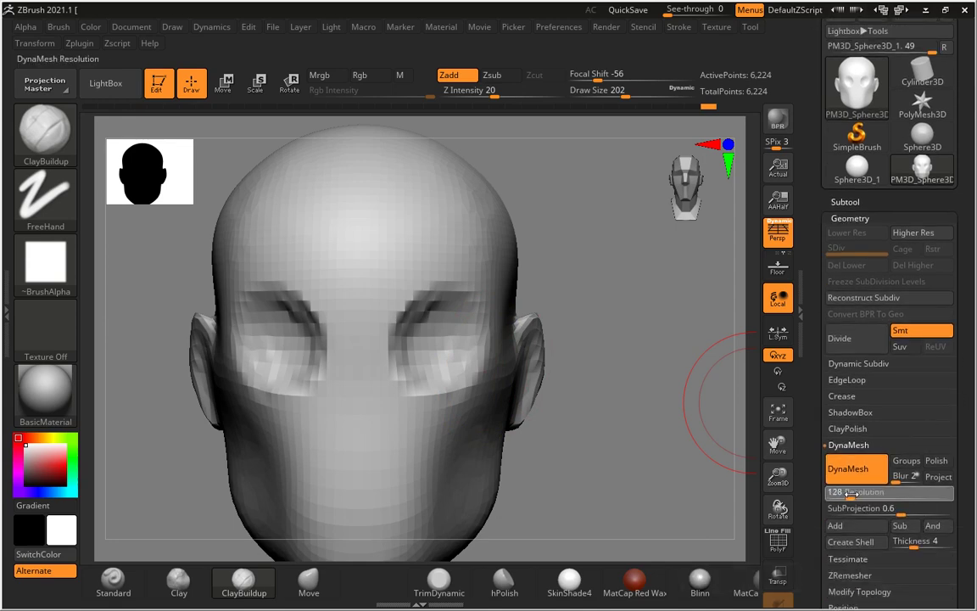
left_click_drag(851, 492, 857, 492)
left_click_drag(611, 379, 594, 382, "ctrl")
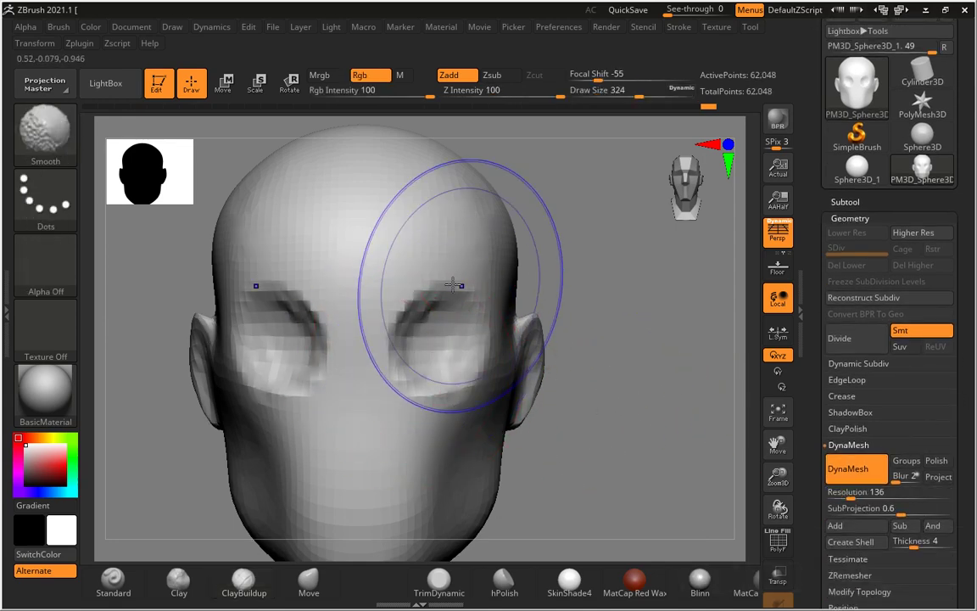
- Deepen eye sockets and brow with ClayBuildup (size 280, strength 37), then smooth between and below the eyes
key("b")
key("c")
key("b")
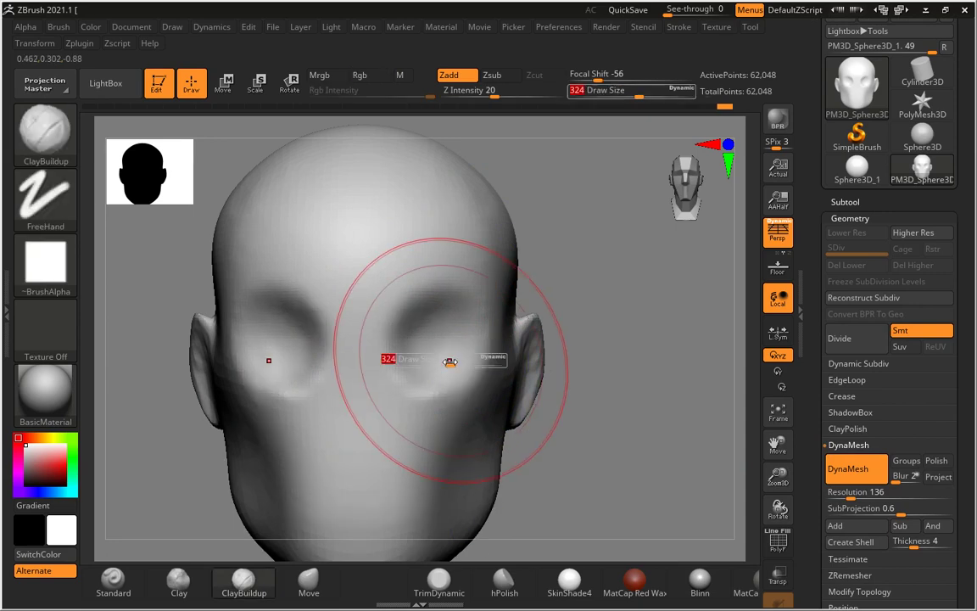
key("s")
left_click_drag(426, 364, 451, 351)
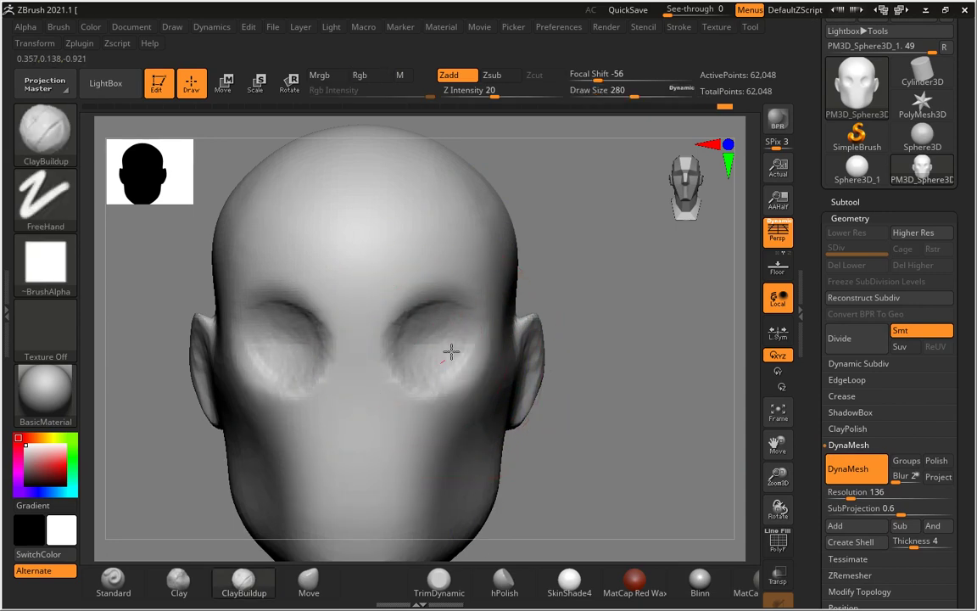
left_click_drag(515, 91, 516, 90)
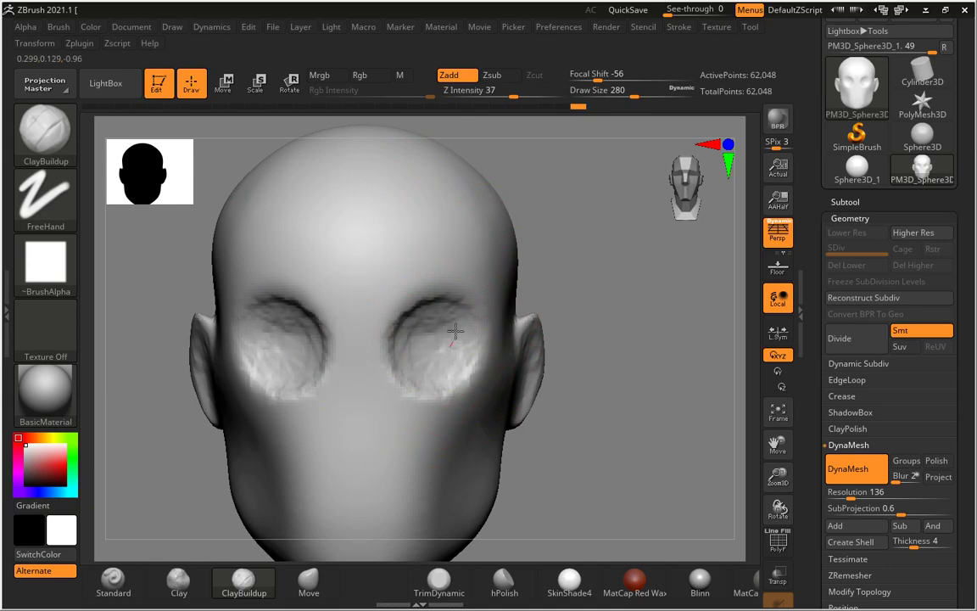
mouse_move(420, 328)
left_mouse_down()
mouse_move(414, 353)
mouse_move(399, 352)
mouse_move(414, 414)
mouse_move(410, 475)
left_mouse_up()
key("s")
mouse_move(379, 343)
left_mouse_down("shift")
mouse_move(364, 407)
mouse_move(371, 324)
mouse_move(371, 450)
left_mouse_up("shift")
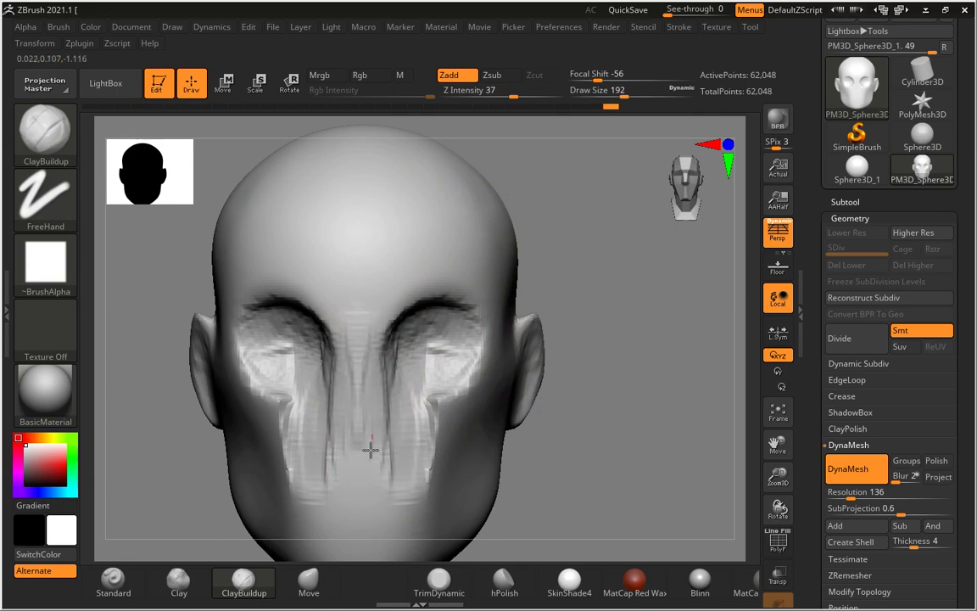
mouse_move(363, 336)
left_mouse_down("shift")
mouse_move(349, 369)
mouse_move(361, 446)
mouse_move(363, 387)
left_mouse_up("shift")
mouse_move(373, 303)
left_mouse_down("shift")
mouse_move(378, 454)
mouse_move(439, 412)
mouse_move(414, 505)
left_mouse_up("shift")
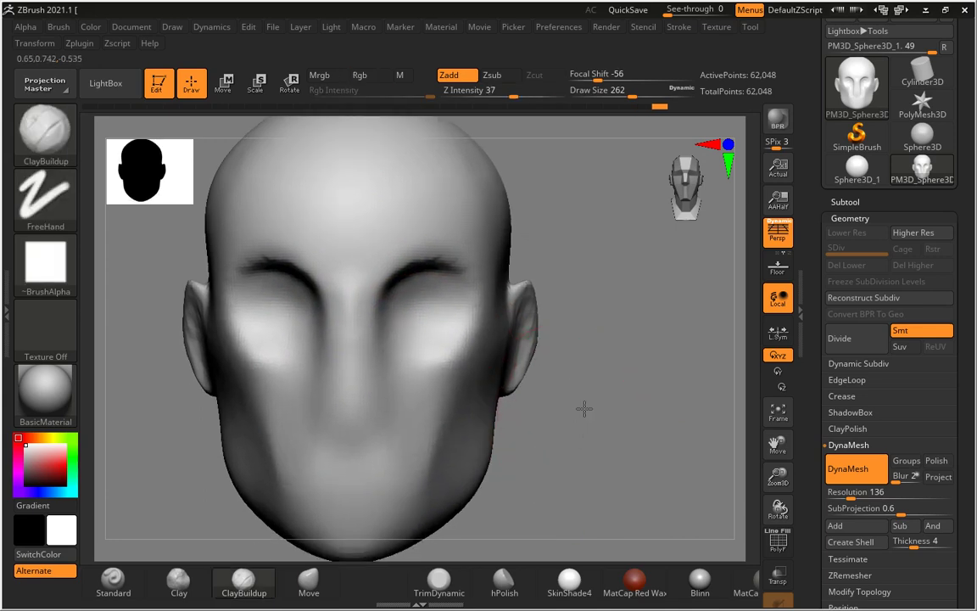
- Build up and smooth clay around the mouth and on the cheeks
left_click_drag(583, 408, 322, 414)
left_click_drag(323, 413, 392, 426)
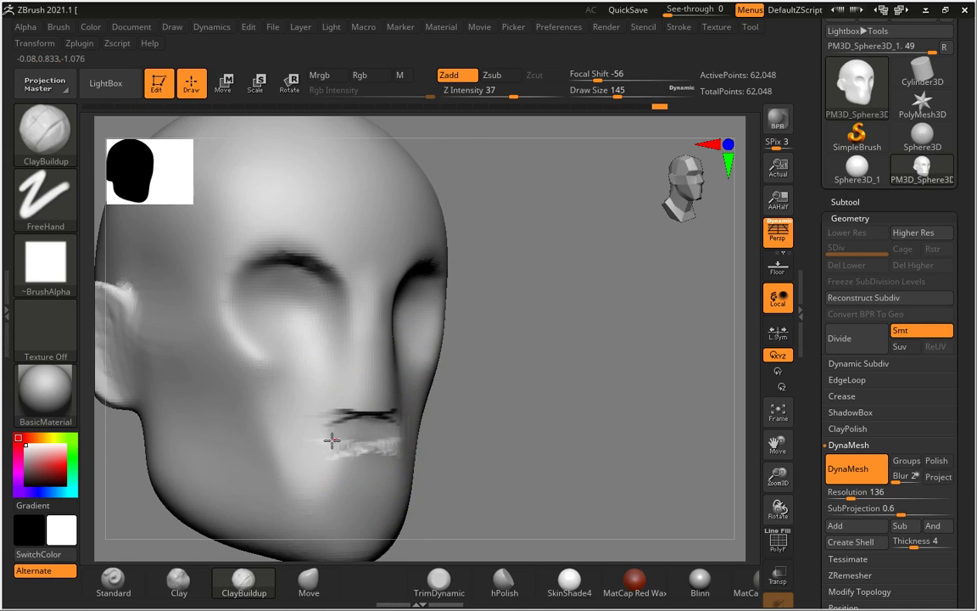
key("bracketright")
mouse_move(326, 430)
left_mouse_down()
mouse_move(354, 439)
mouse_move(376, 470)
mouse_move(342, 483)
left_mouse_up()
key("bracketright")
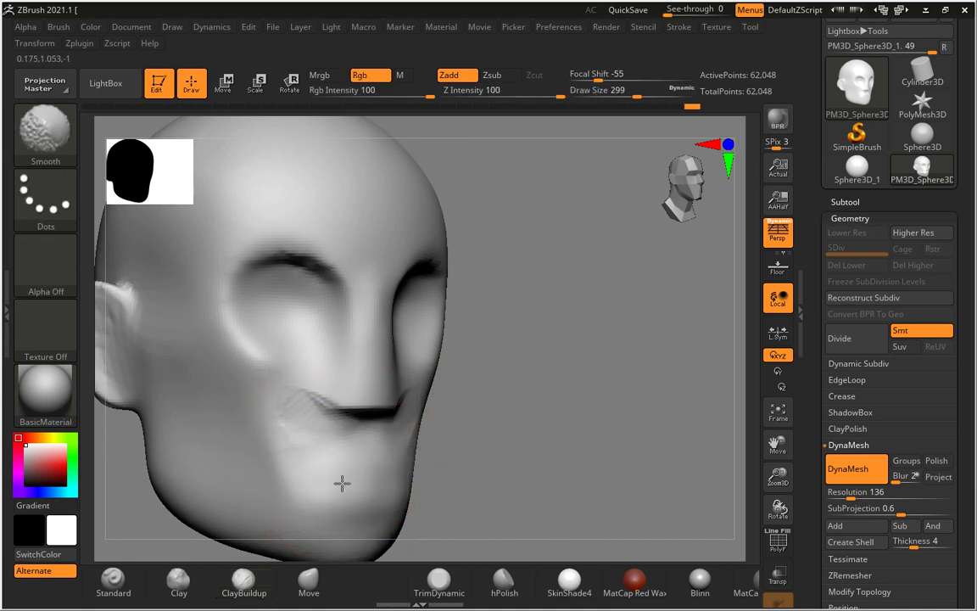
mouse_move(281, 331)
left_mouse_down()
mouse_move(234, 397)
mouse_move(267, 435)
left_mouse_up()
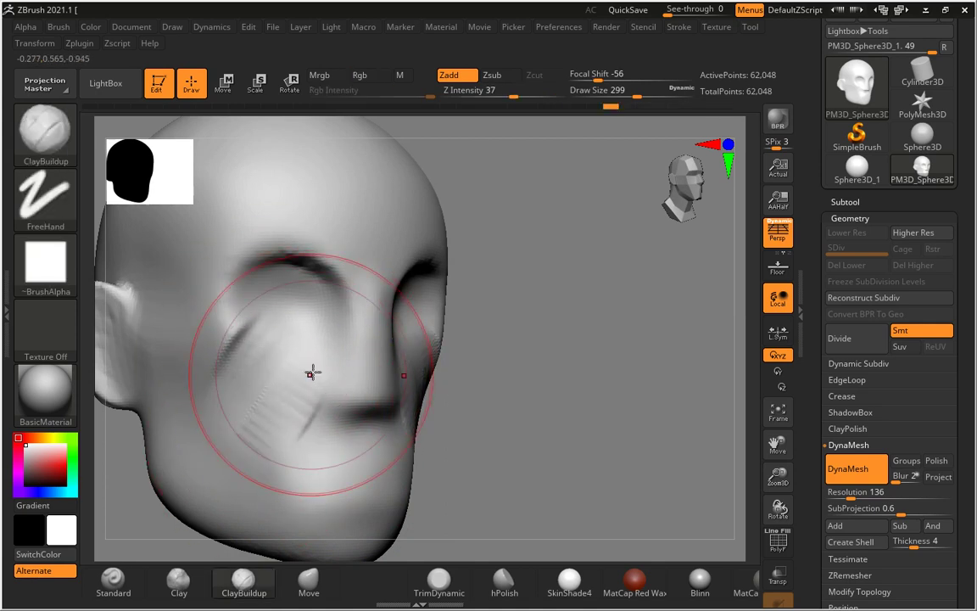
mouse_move(313, 372)
left_mouse_down()
mouse_move(257, 497)
mouse_move(271, 435)
left_mouse_up()
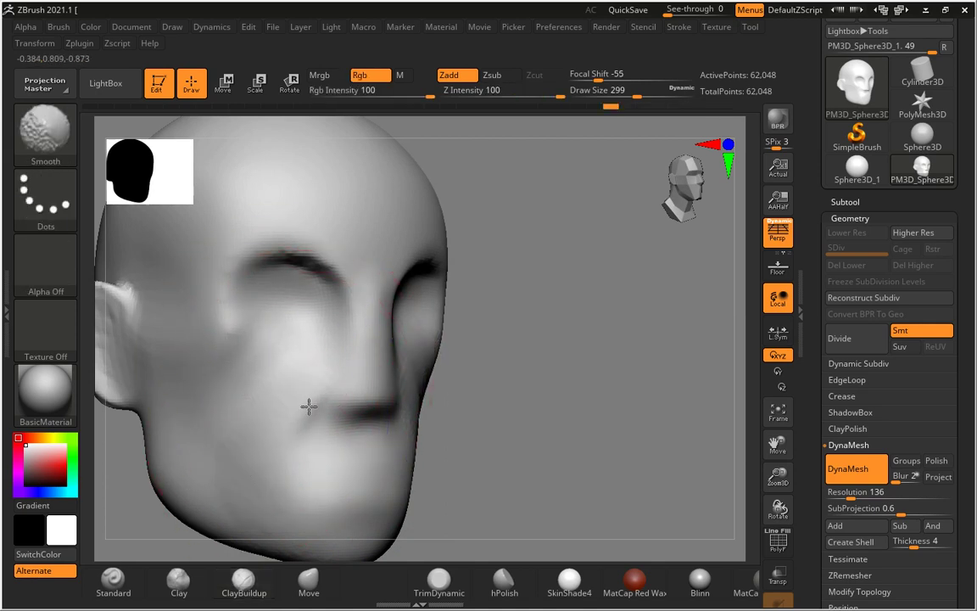
- From the front view, reshape the eye and brow area with the Move brush
mouse_move(308, 406)
left_mouse_down()
mouse_move(530, 414)
mouse_move(449, 379)
left_mouse_up()
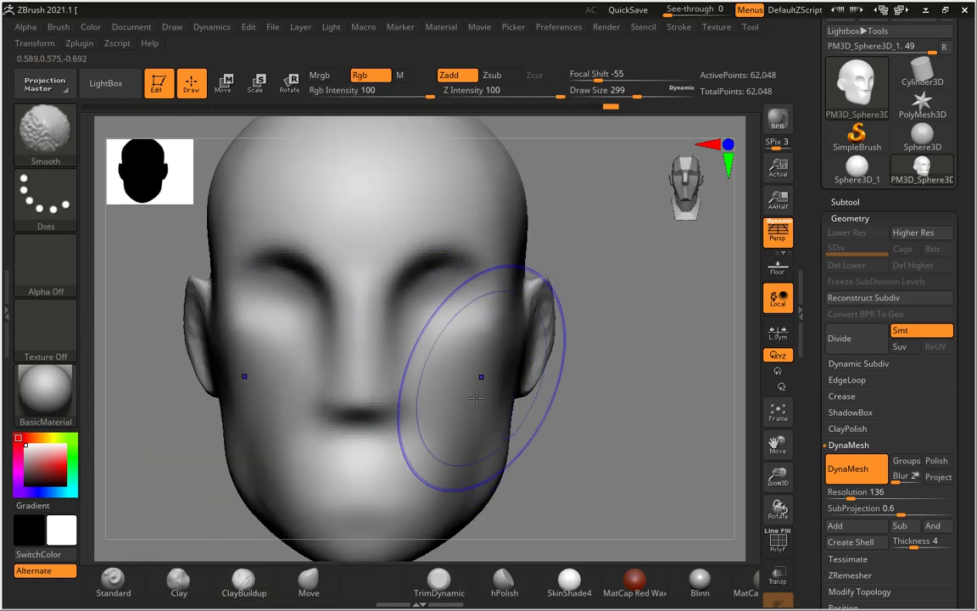
left_click(308, 581)
left_click_drag(447, 251, 458, 383)
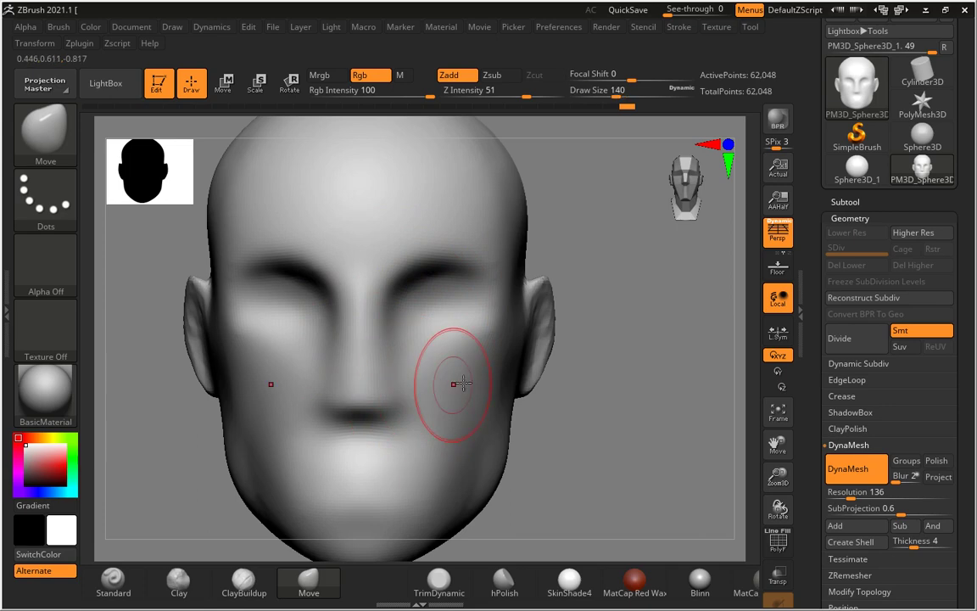
- In side profile, push the nose tip further out and smooth around the mouth
right_click_drag(458, 384, 615, 415)
left_click_drag(556, 408, 523, 375)
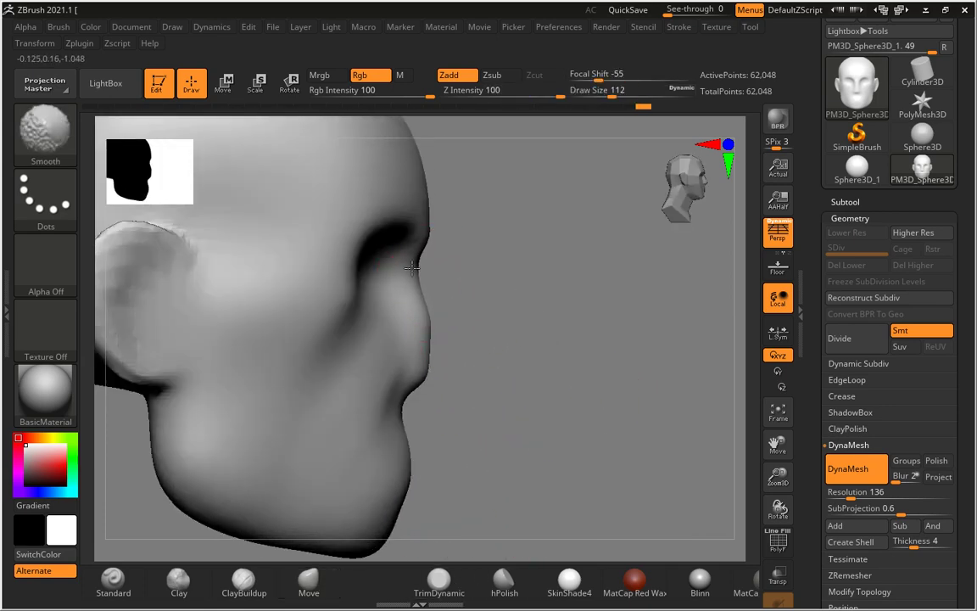
key("s")
mouse_move(422, 335)
left_mouse_down()
mouse_move(436, 349)
mouse_move(420, 328)
left_mouse_up()
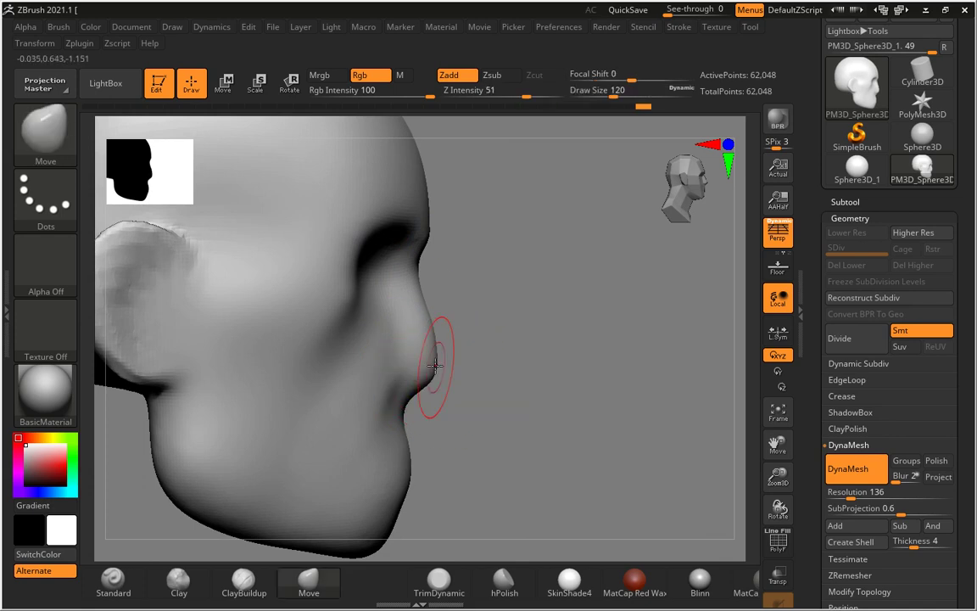
left_click_drag(395, 413, 404, 469)
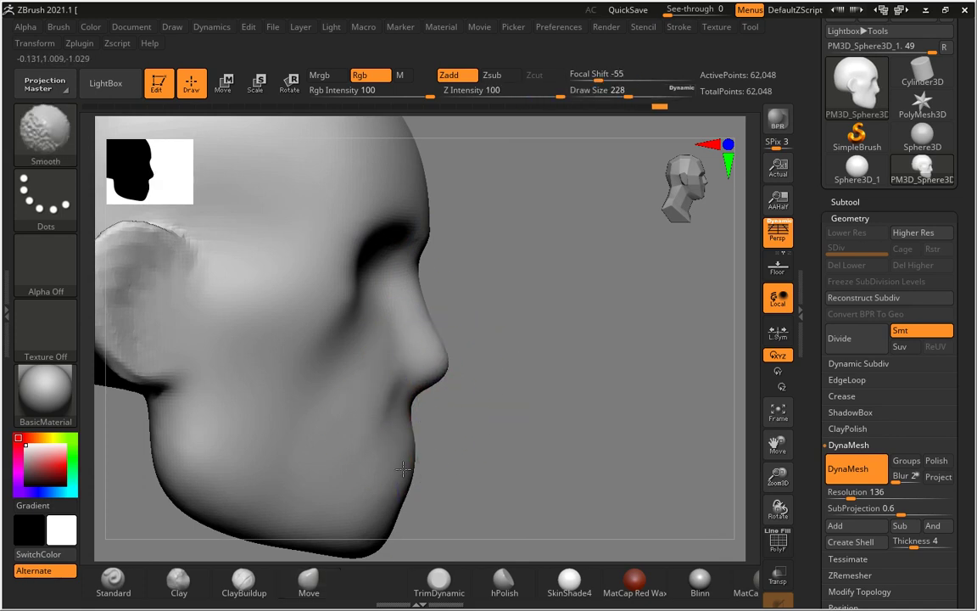
- From the front, shape the nostrils and upper lip with a smaller Move brush
left_click_drag(496, 443, 616, 409, "shift")
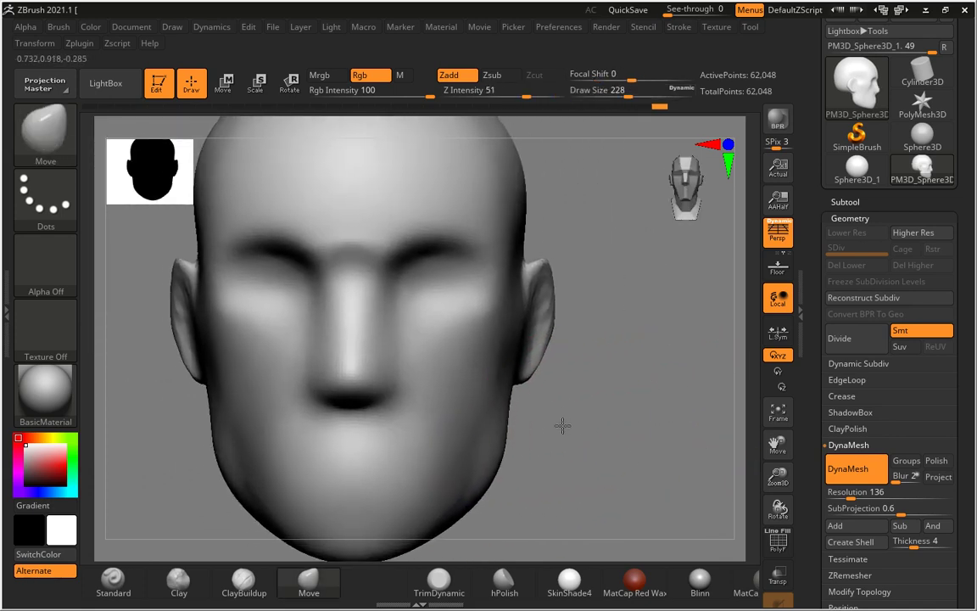
key("s")
mouse_move(366, 377)
left_mouse_down()
mouse_move(356, 378)
mouse_move(370, 396)
left_mouse_up()
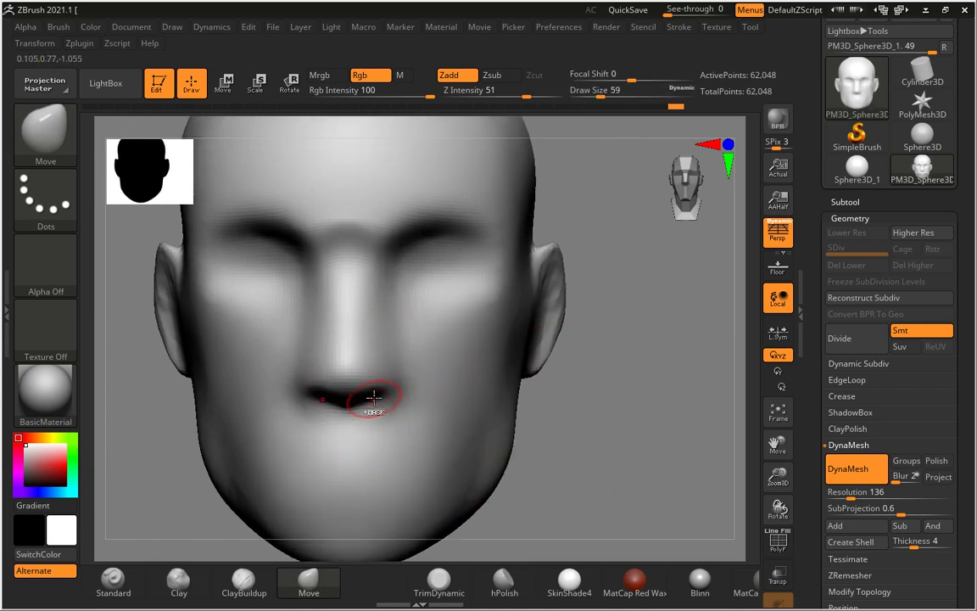
key("s")
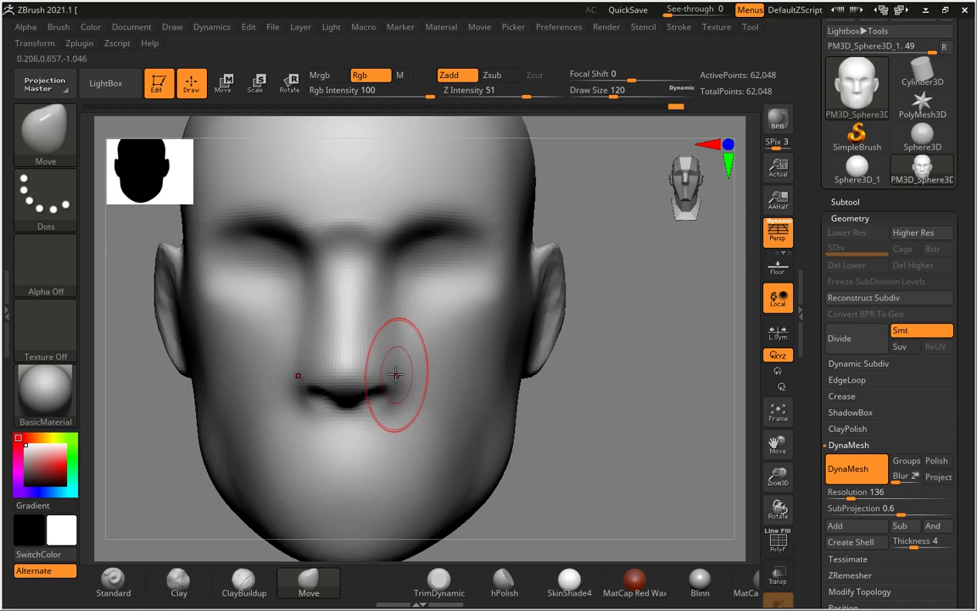
left_click_drag(396, 374, 387, 362)
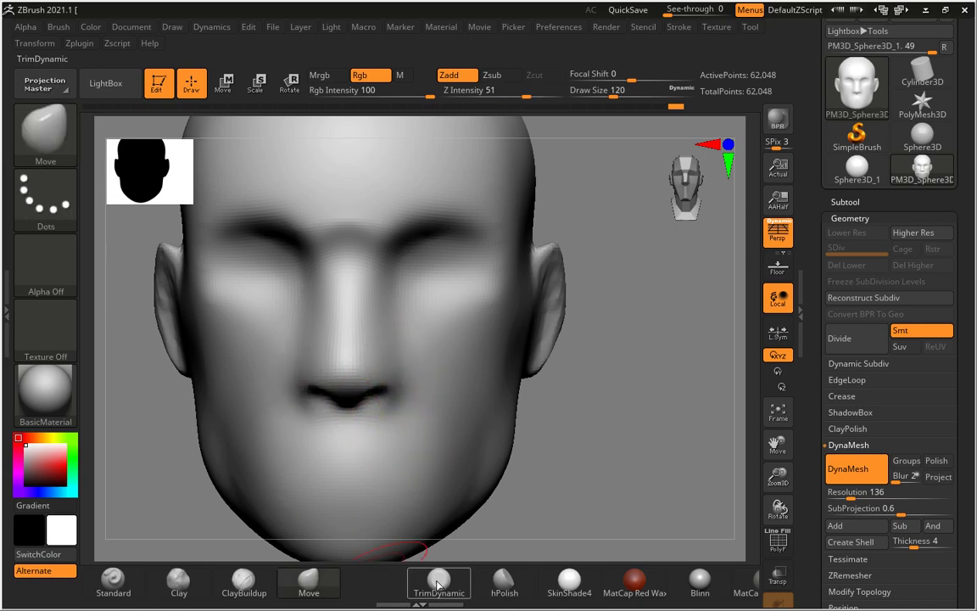
- Select DamStandard, smooth around the nose and mouth, and carve the lip crease
left_click(492, 582)
key("b")
key("d")
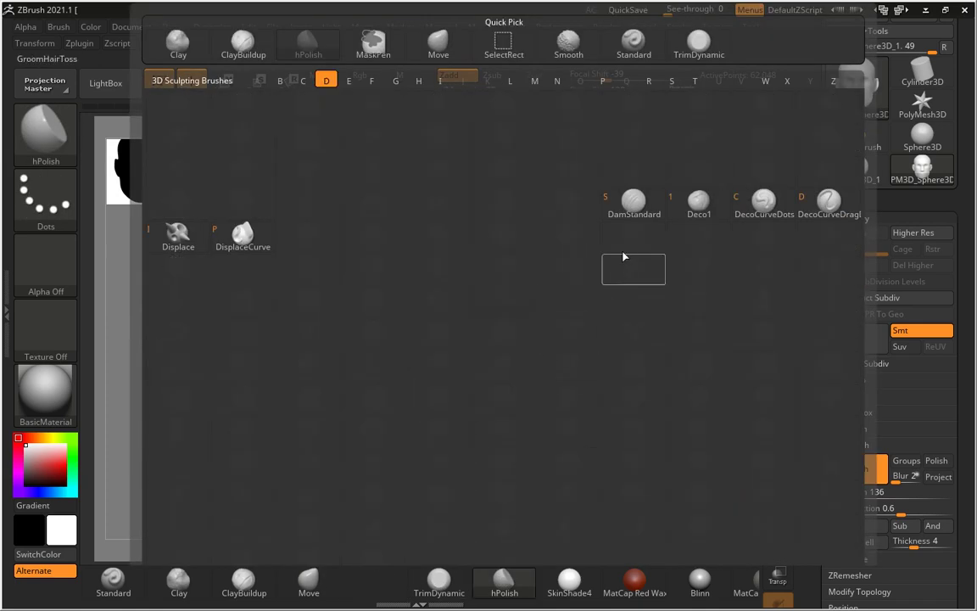
key("s")
key("s")
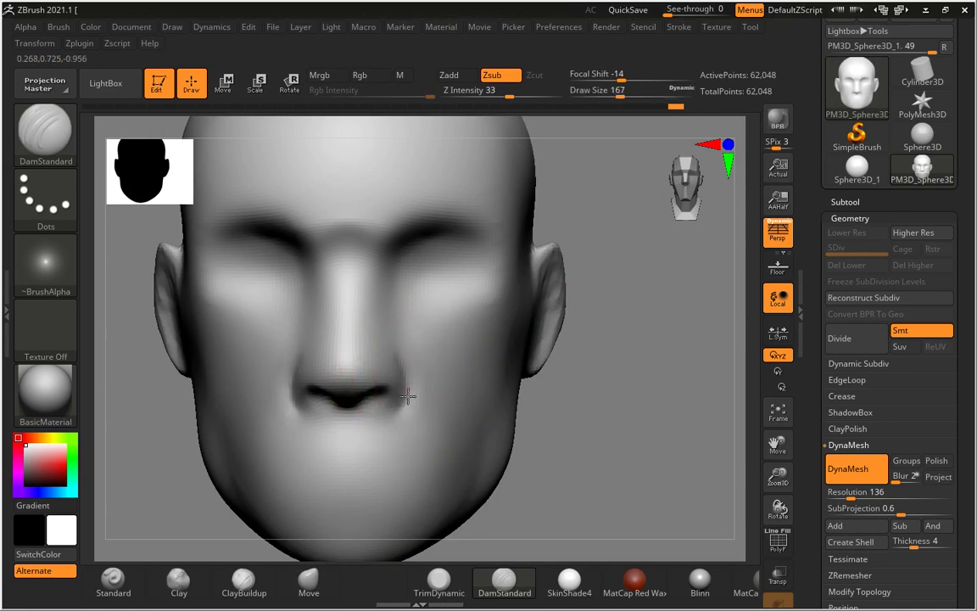
left_click_drag(363, 413, 414, 350, "shift")
left_click_drag(322, 466, 402, 459)
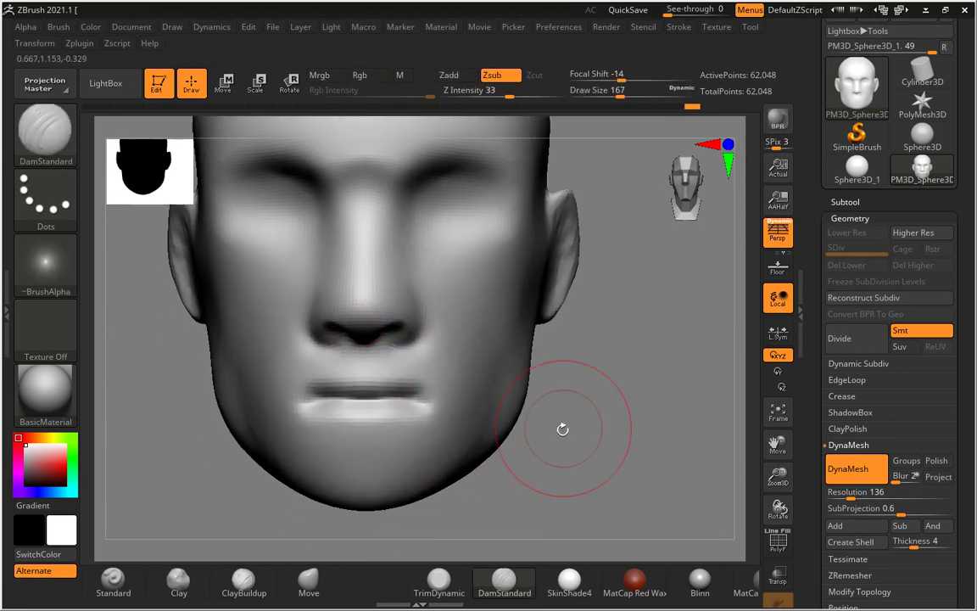
- Smooth the lip crease from three-quarter view, then reshape and soften the lips with Move
left_click_drag(562, 427, 382, 404)
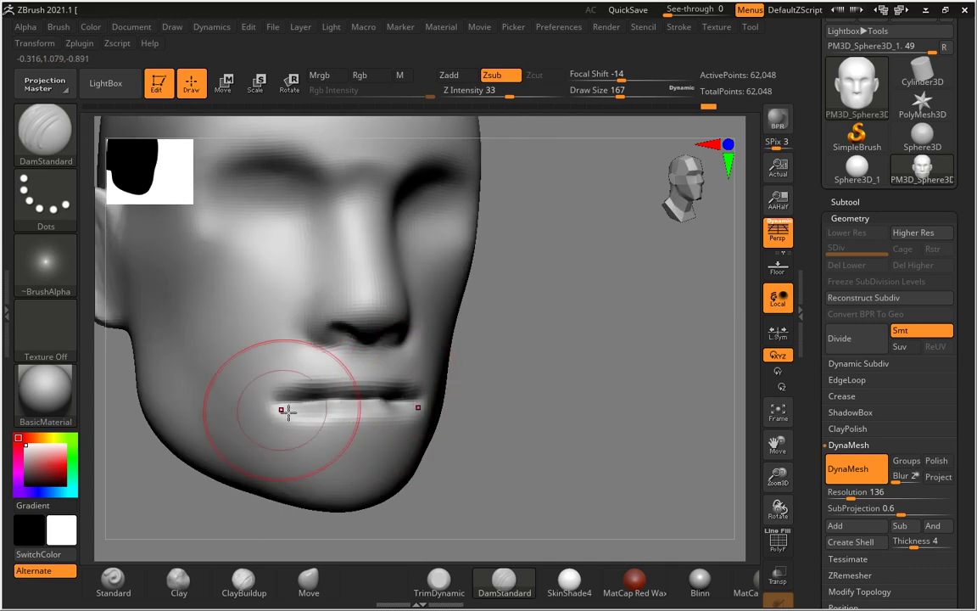
left_click_drag(279, 408, 373, 409, "shift")
left_click_drag(272, 415, 314, 480, "shift")
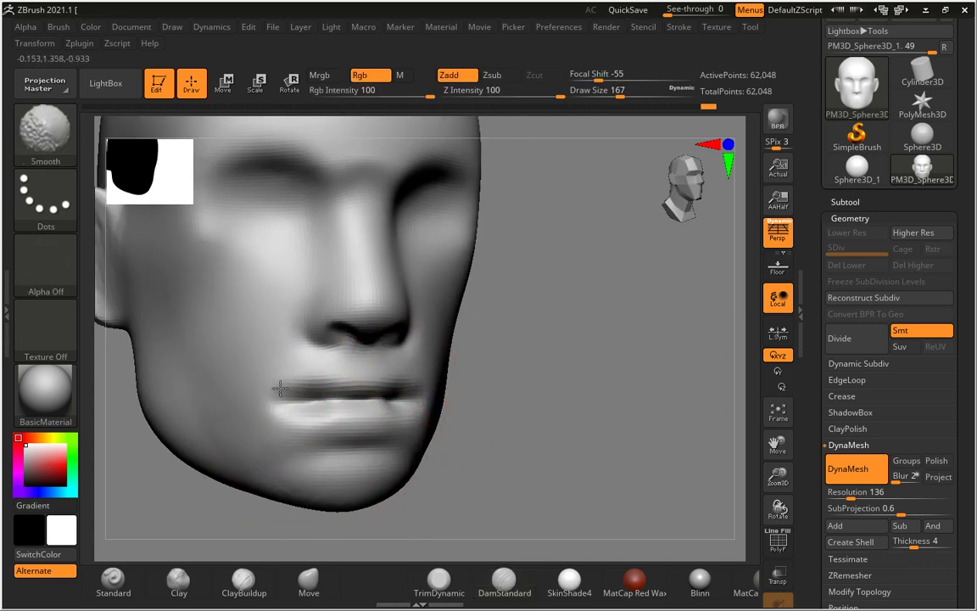
left_click_drag(518, 407, 400, 536)
left_click(308, 581)
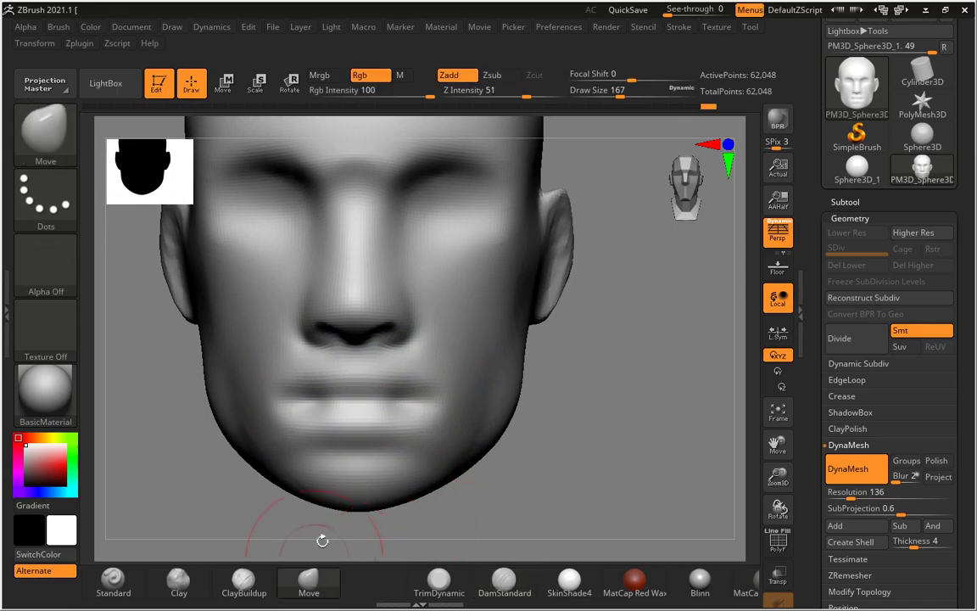
key("s")
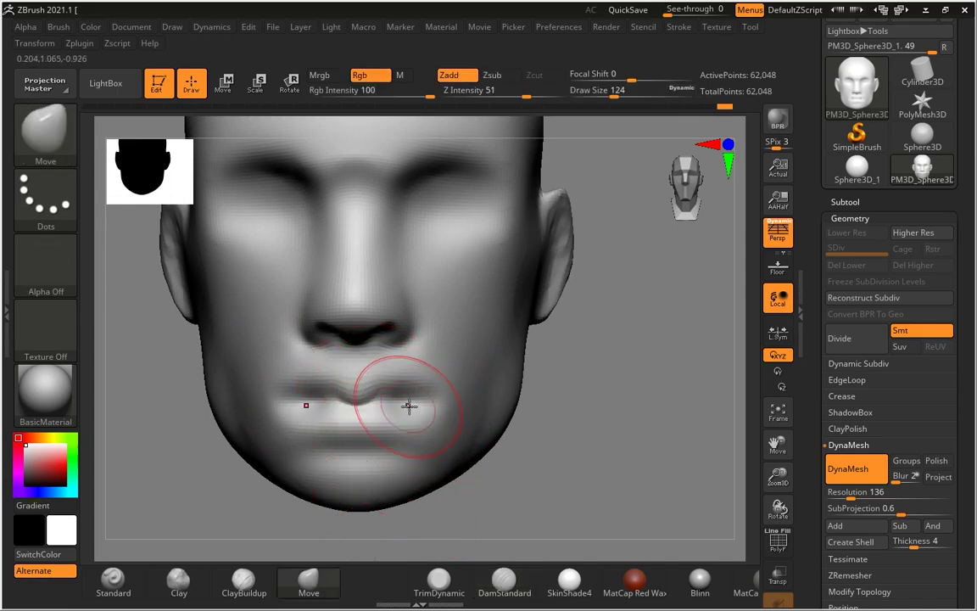
left_click_drag(407, 404, 428, 375)
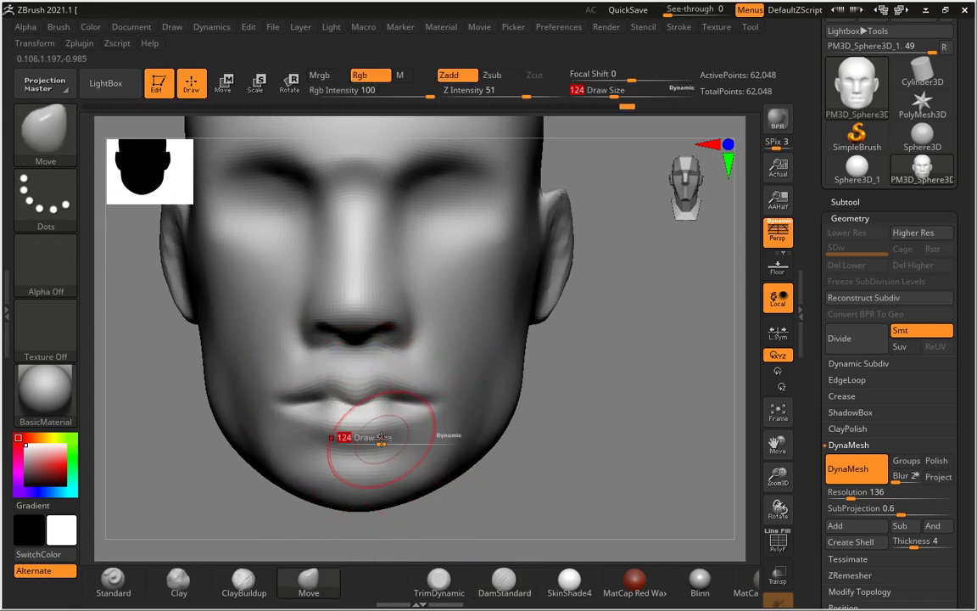
left_click_drag(365, 386, 297, 377, "shift")
- Deepen the parting line between the lips with DamStandard
left_click(504, 579)
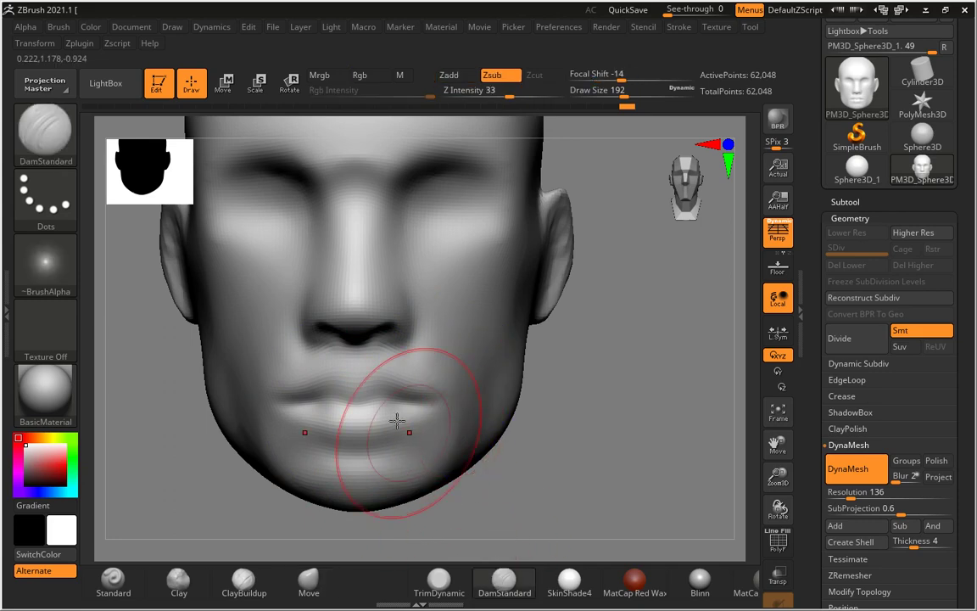
left_click_drag(325, 402, 388, 401)
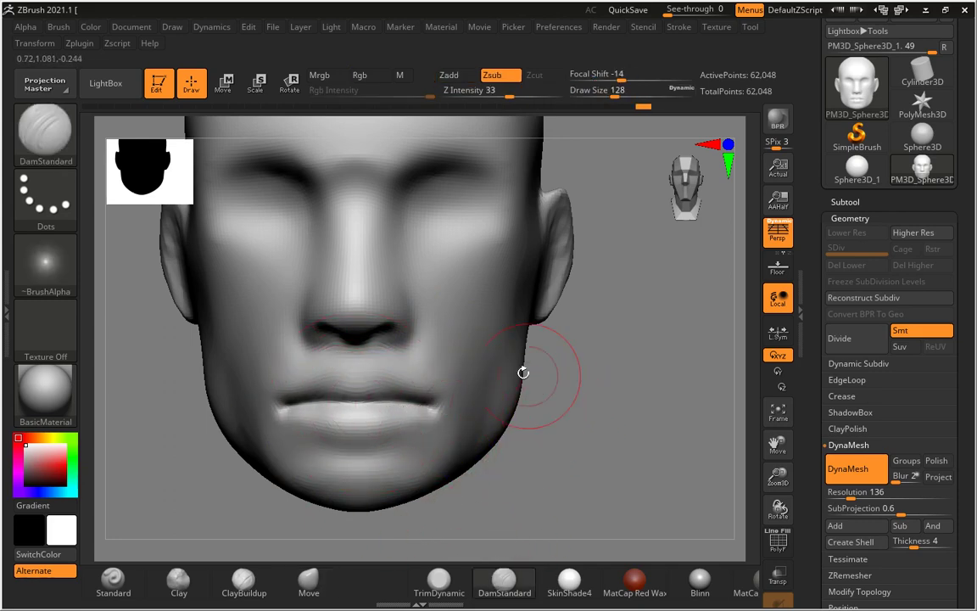
left_click_drag(600, 339, 403, 323, "alt")
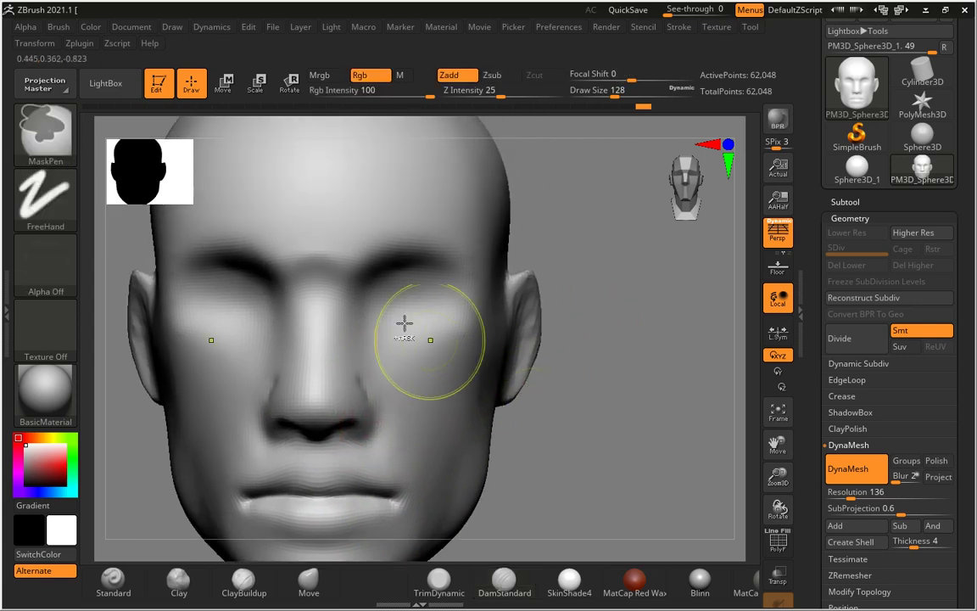
key("shift")
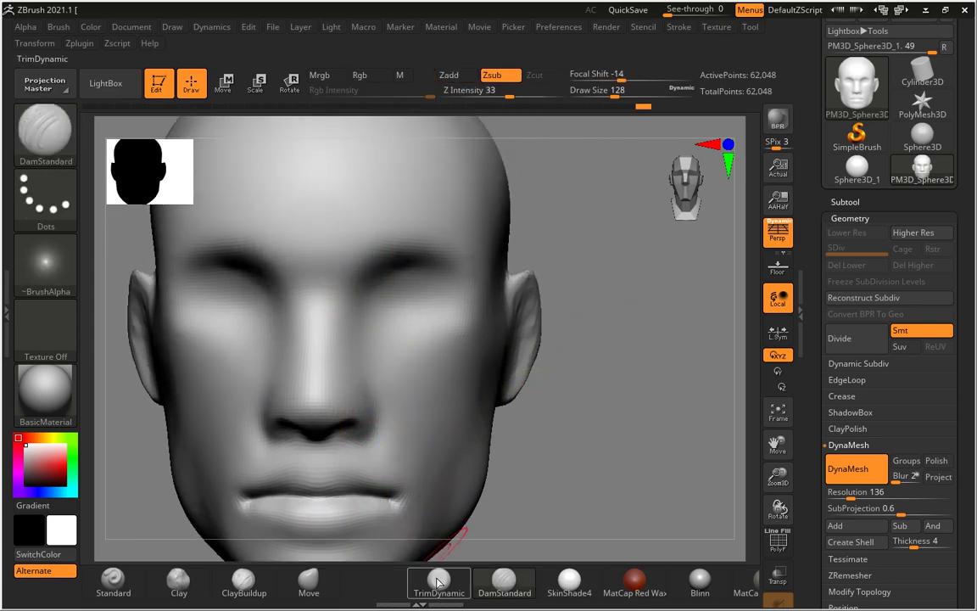
- Stroke ClayBuildup into both eye sockets, resizing the brush between strokes
left_click(307, 581)
key("s")
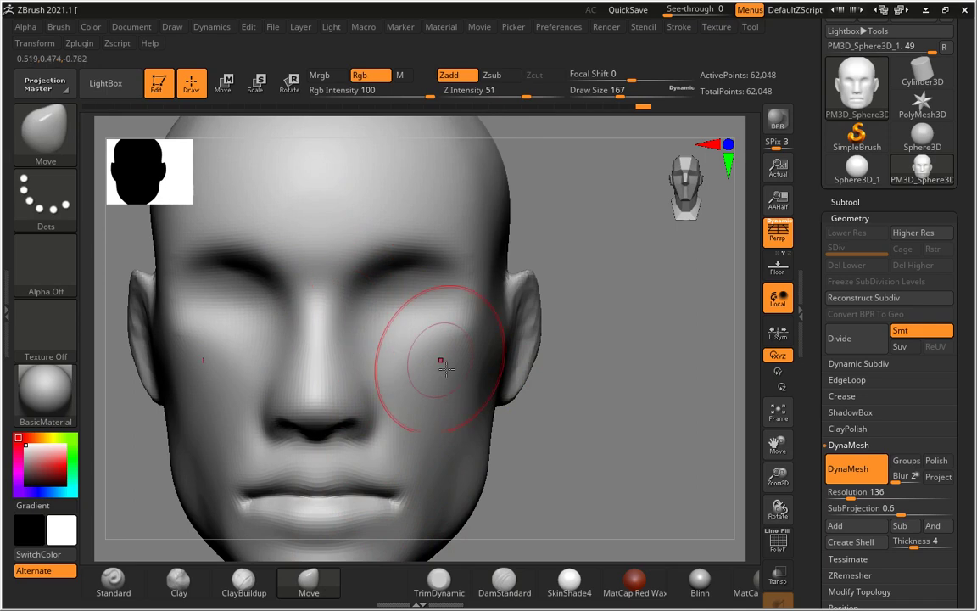
left_click(244, 581)
mouse_move(430, 303)
left_mouse_down()
mouse_move(373, 296)
mouse_move(377, 288)
left_mouse_up()
mouse_move(450, 288)
left_mouse_down()
mouse_move(382, 301)
mouse_move(442, 306)
mouse_move(388, 307)
left_mouse_up()
key("s")
mouse_move(352, 275)
left_mouse_down()
mouse_move(371, 293)
mouse_move(404, 298)
mouse_move(411, 371)
left_mouse_up()
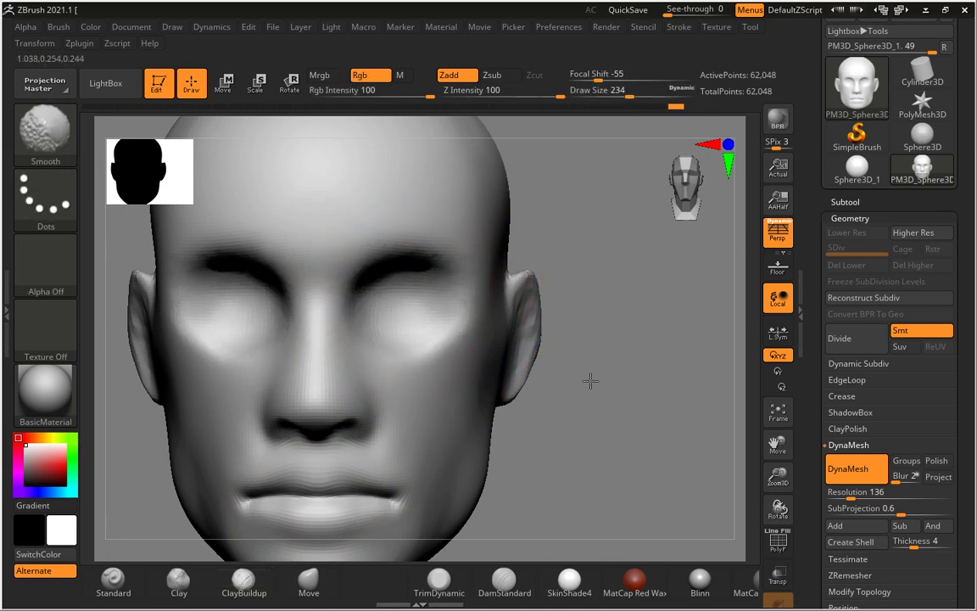
mouse_move(589, 382)
left_mouse_down()
mouse_move(598, 423)
mouse_move(462, 371)
left_mouse_up()
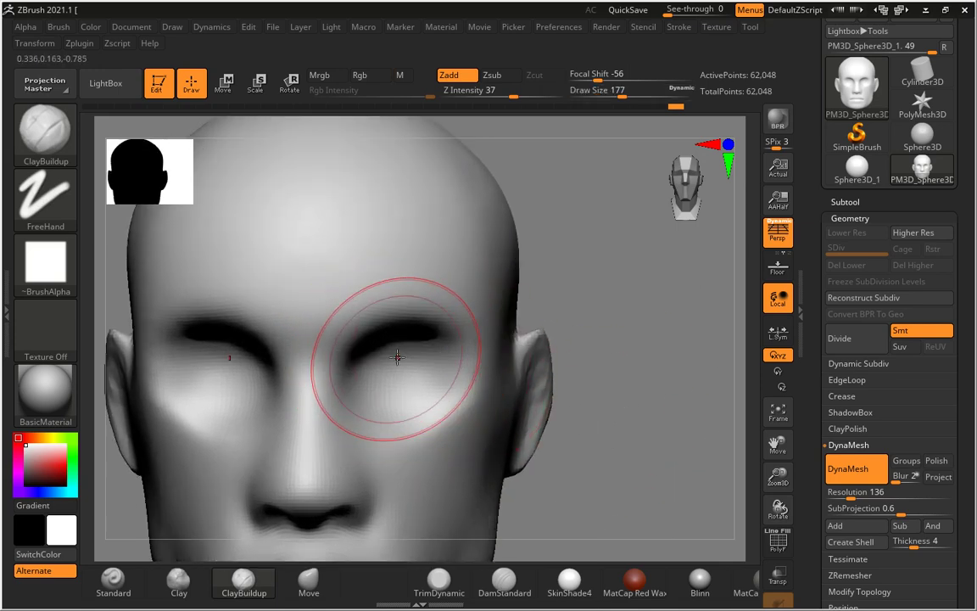
- Add ClayBuildup clay under both eyes and along the brow ridges, then smooth the brow clay
mouse_move(378, 326)
left_mouse_down()
mouse_move(449, 357)
mouse_move(430, 346)
left_mouse_up()
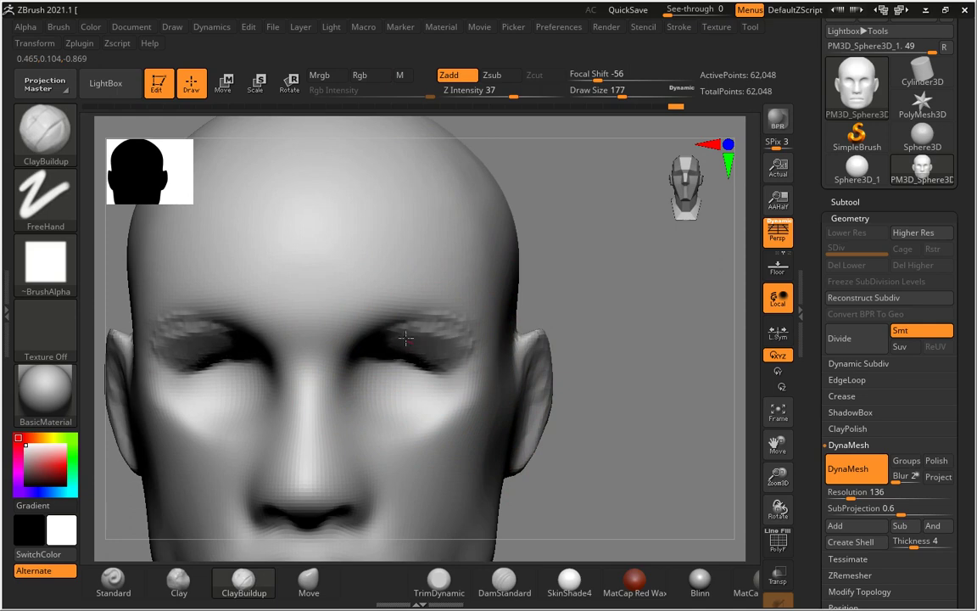
mouse_move(462, 316)
left_mouse_down()
mouse_move(405, 323)
mouse_move(430, 321)
mouse_move(425, 273)
left_mouse_up()
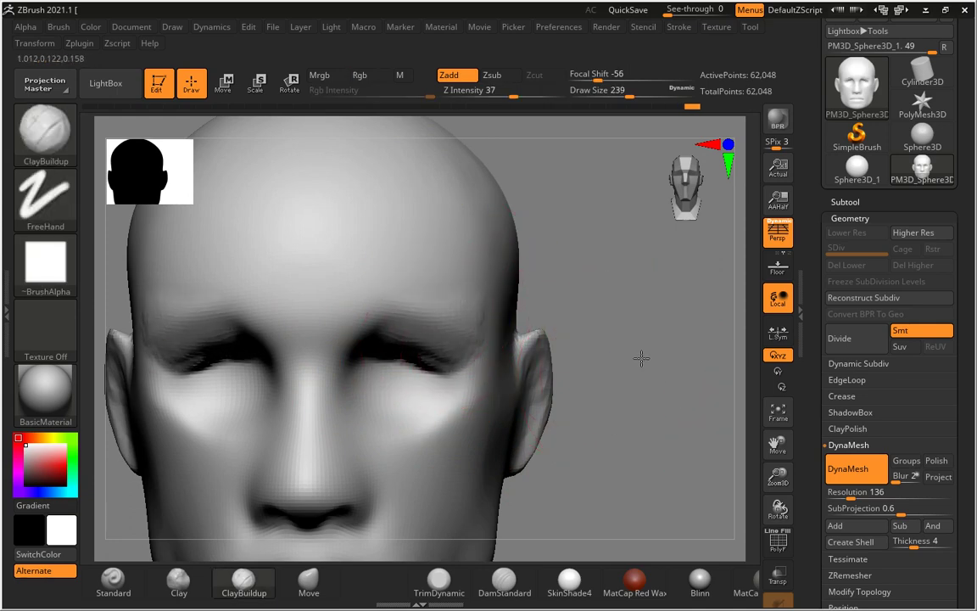
mouse_move(638, 356)
left_mouse_down()
mouse_move(652, 353)
mouse_move(388, 345)
mouse_move(424, 338)
left_mouse_up()
- Build rounded eyelid mounds in both sockets and smooth them with a larger brush
mouse_move(348, 335)
left_mouse_down()
mouse_move(428, 339)
mouse_move(424, 365)
left_mouse_up()
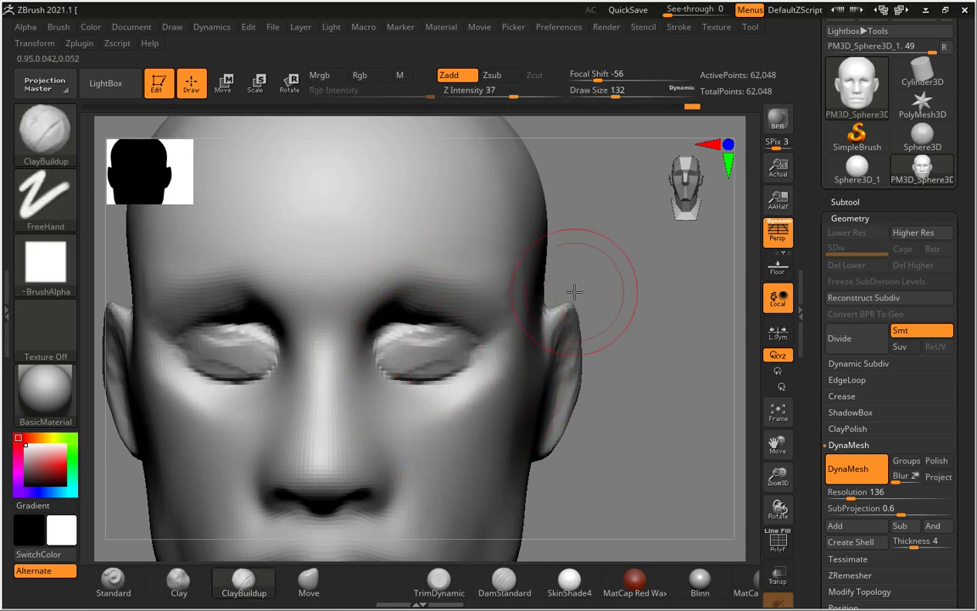
left_click_drag(638, 422, 447, 398)
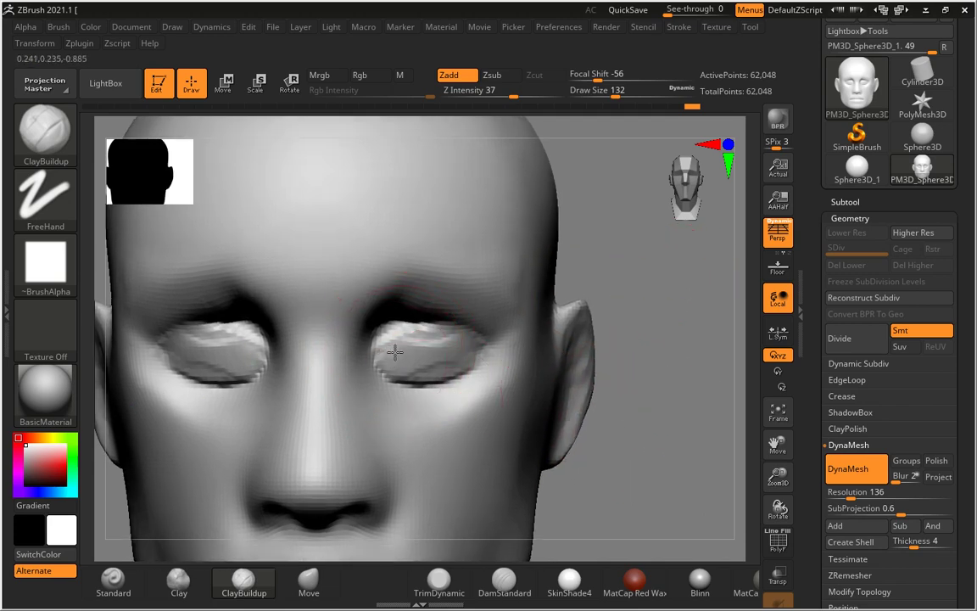
mouse_move(374, 339)
left_mouse_down()
mouse_move(429, 343)
mouse_move(432, 362)
mouse_move(398, 339)
mouse_move(408, 354)
mouse_move(408, 345)
mouse_move(436, 353)
left_mouse_up()
key("bracketright")
key("bracketright")
key("bracketleft")
key("bracketleft")
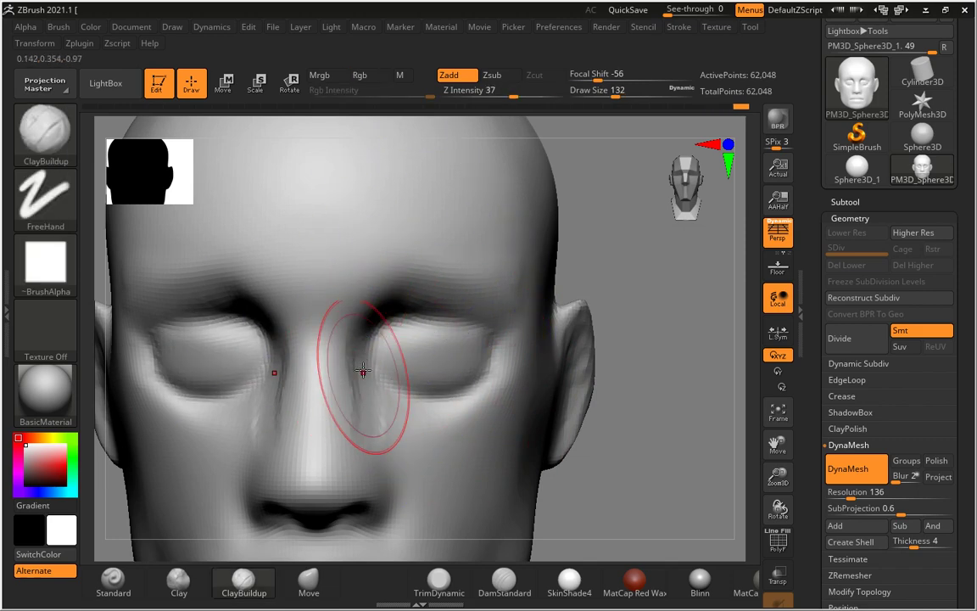
- Smooth the bridge of the nose, viewing the face from three-quarter side
left_click_drag(367, 441, 366, 427, "shift")
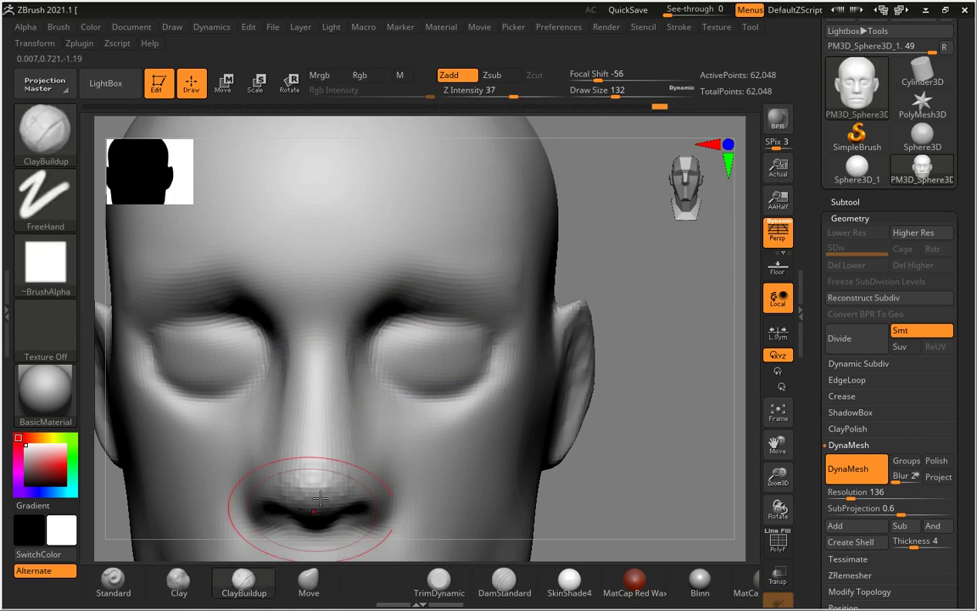
mouse_move(639, 397)
left_mouse_down()
mouse_move(632, 393)
mouse_move(654, 366)
mouse_move(475, 386)
left_mouse_up()
mouse_move(272, 388)
left_mouse_down()
mouse_move(304, 370)
mouse_move(272, 365)
mouse_move(279, 373)
left_mouse_up()
- Pull both eyelids wider and rounder with the symmetric Move brush, then shrink the brush
left_click(308, 582)
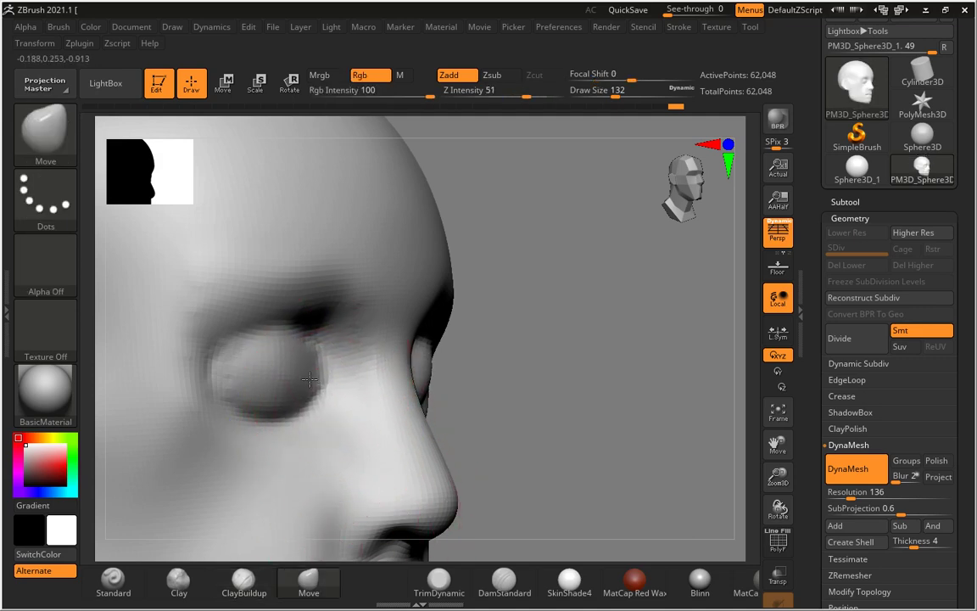
left_click_drag(337, 437, 328, 381, "shift")
mouse_move(606, 348)
left_mouse_down("shift")
mouse_move(503, 373)
mouse_move(454, 366)
left_mouse_up("shift")
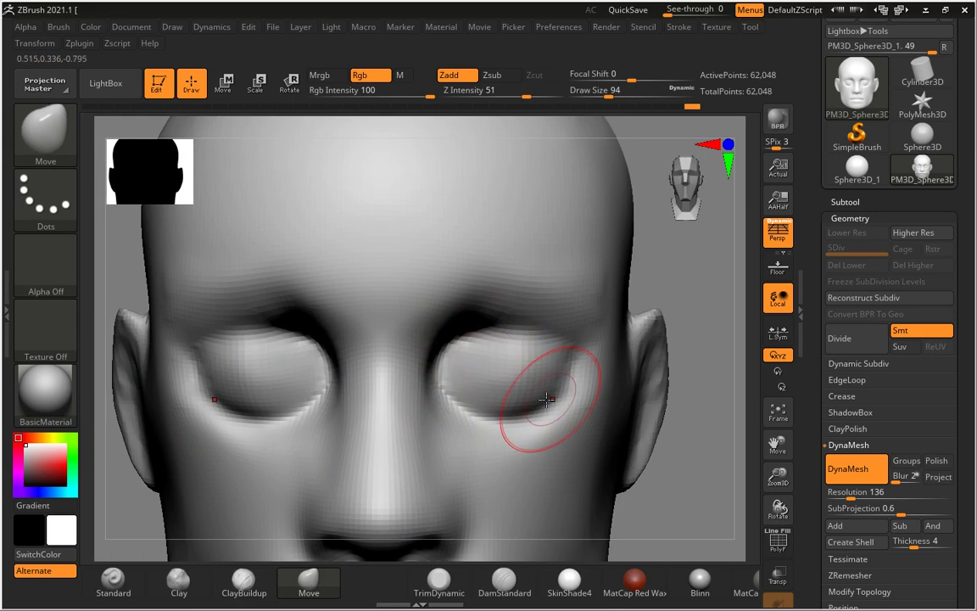
left_click_drag(524, 403, 560, 404)
left_click_drag(501, 393, 496, 379)
left_click_drag(683, 398, 484, 343)
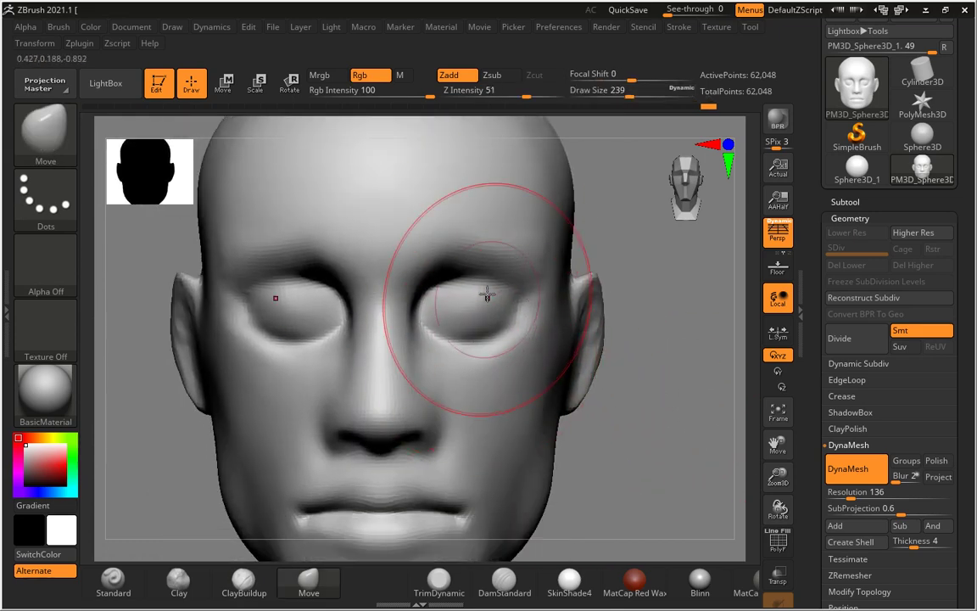
key("s")
mouse_move(447, 258)
left_mouse_down()
mouse_move(415, 259)
mouse_move(420, 276)
left_mouse_up()
- Carve a DamStandard crease along both upper eyelids, then reshape and smooth the lower lids
key("s")
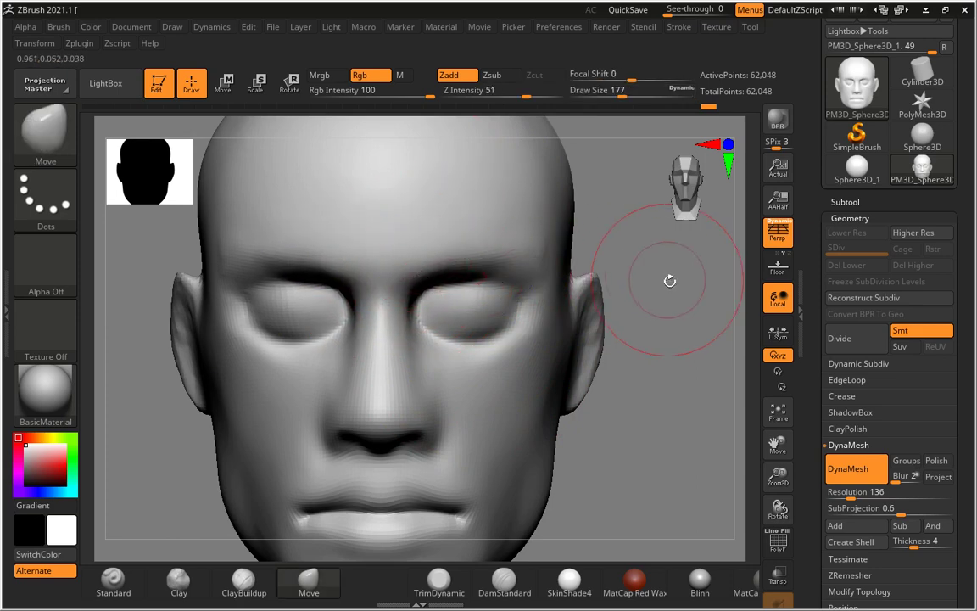
left_click_drag(670, 280, 437, 292)
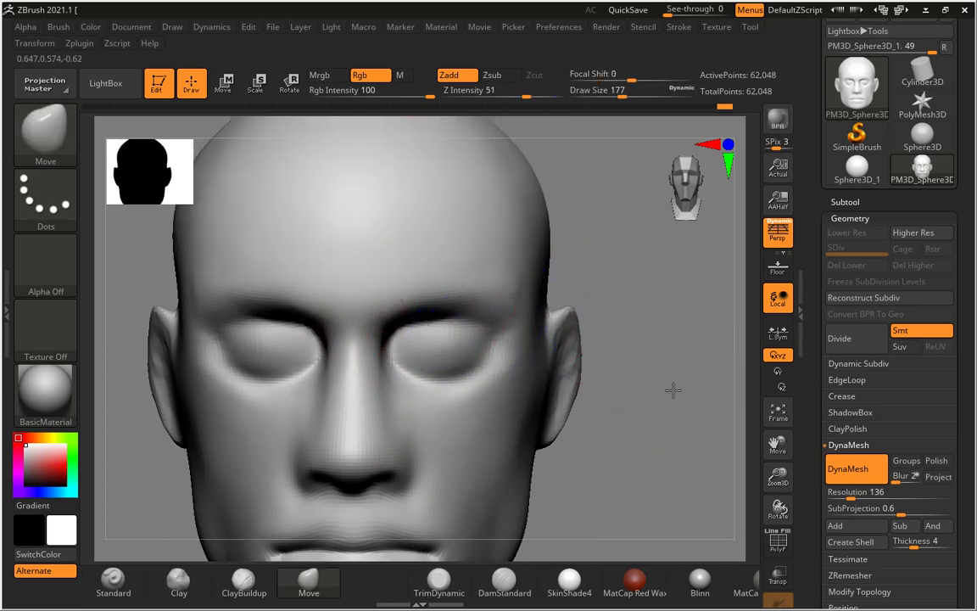
left_click_drag(673, 389, 645, 415, "alt")
left_click(504, 580)
mouse_move(633, 451)
left_mouse_down("alt")
mouse_move(651, 441)
mouse_move(475, 398)
left_mouse_up("alt")
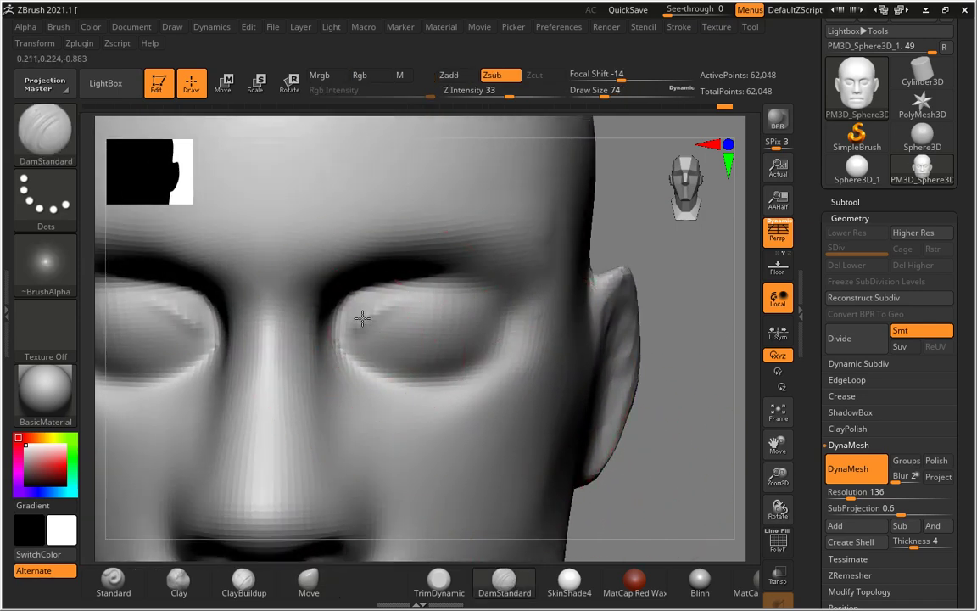
mouse_move(362, 318)
left_mouse_down()
mouse_move(409, 290)
mouse_move(454, 301)
mouse_move(343, 346)
mouse_move(482, 335)
left_mouse_up()
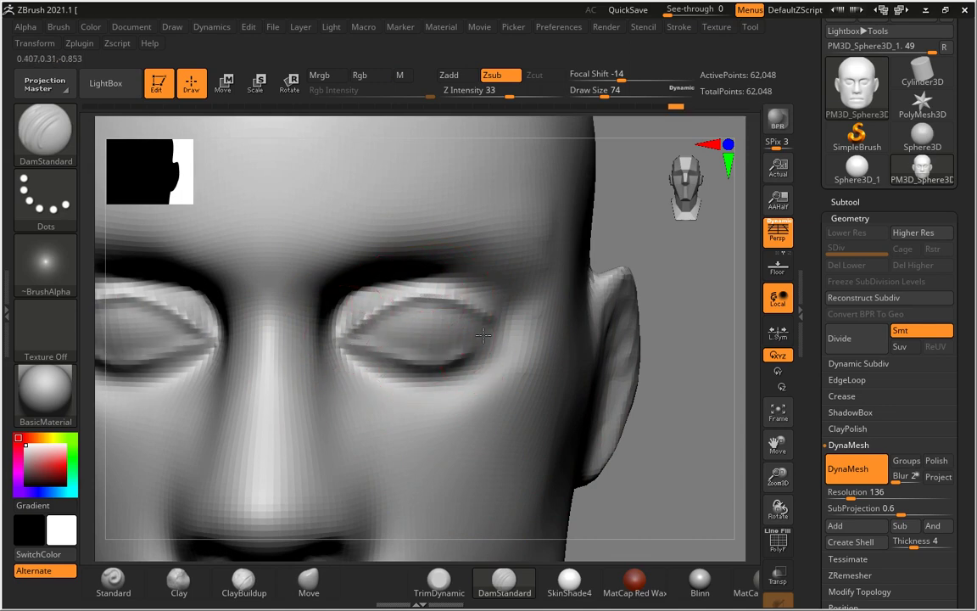
left_click_drag(388, 381, 534, 367)
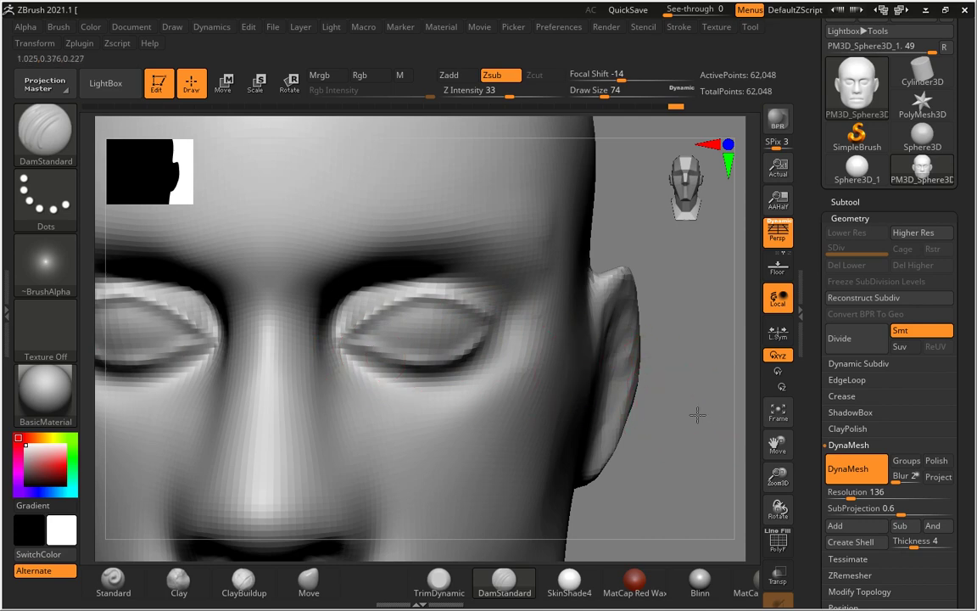
left_click_drag(697, 414, 455, 337)
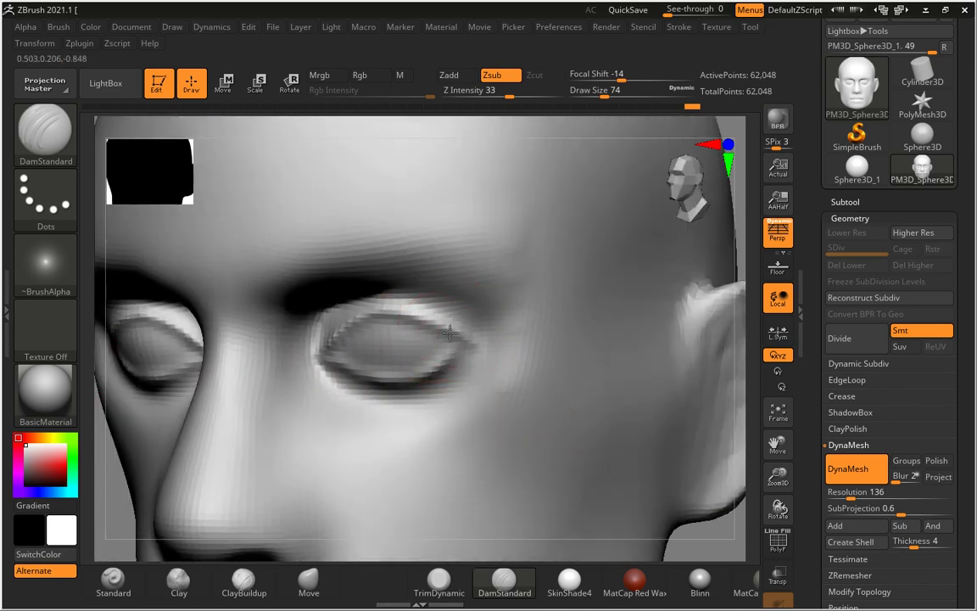
- With the Move brush, pull the upper eyelid down and lift both eyelids
left_click(309, 581)
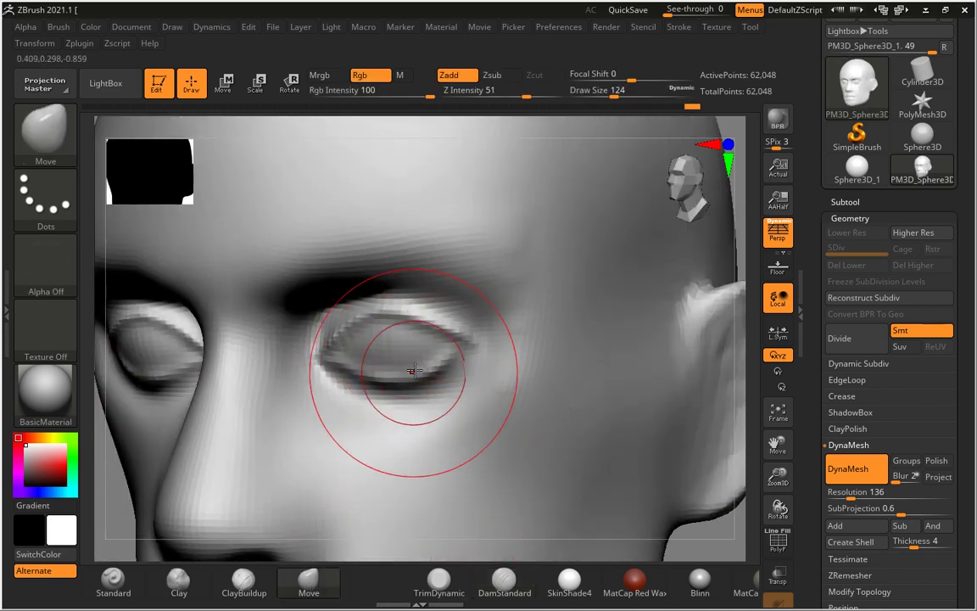
mouse_move(729, 529)
left_mouse_down()
mouse_move(719, 475)
mouse_move(561, 410)
left_mouse_up()
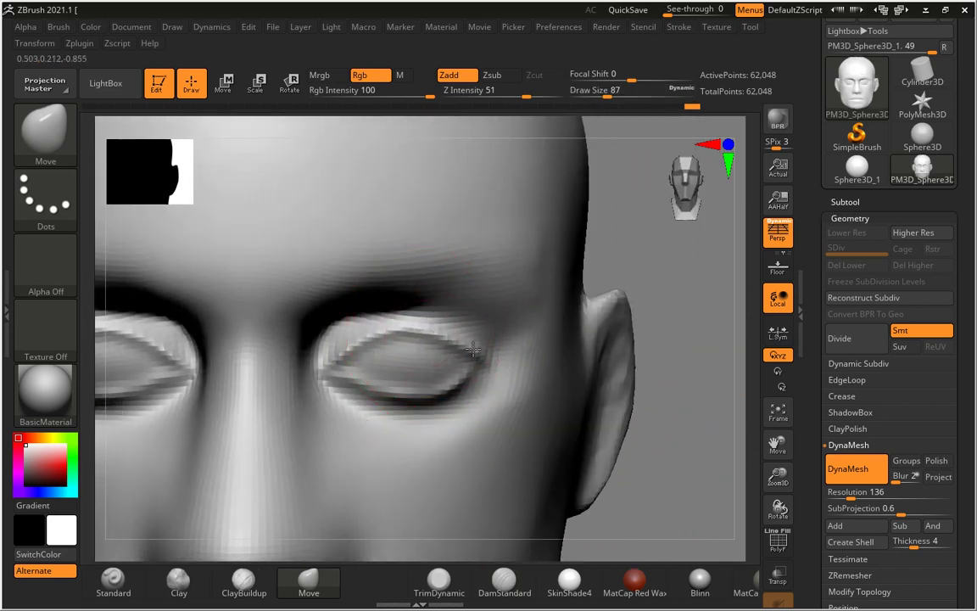
left_click_drag(473, 347, 433, 409)
key("[")
left_click_drag(425, 355, 417, 329)
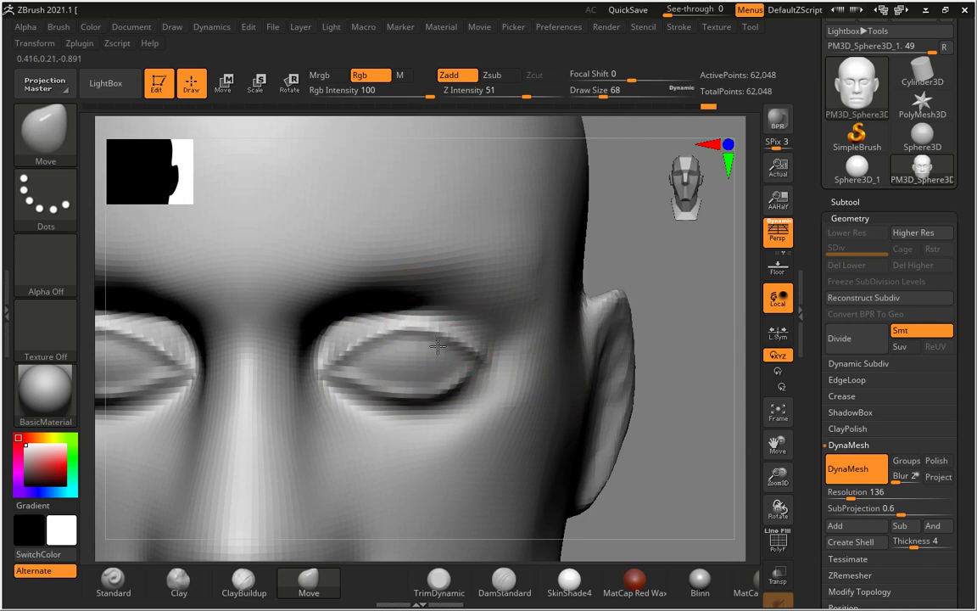
key("f")
- In side profile, set the Move brush to size 87 and pull the nose tip further out
mouse_move(632, 436)
left_mouse_down()
mouse_move(602, 428)
mouse_move(560, 441)
mouse_move(633, 412)
left_mouse_up()
key("b")
key("Escape")
key("s")
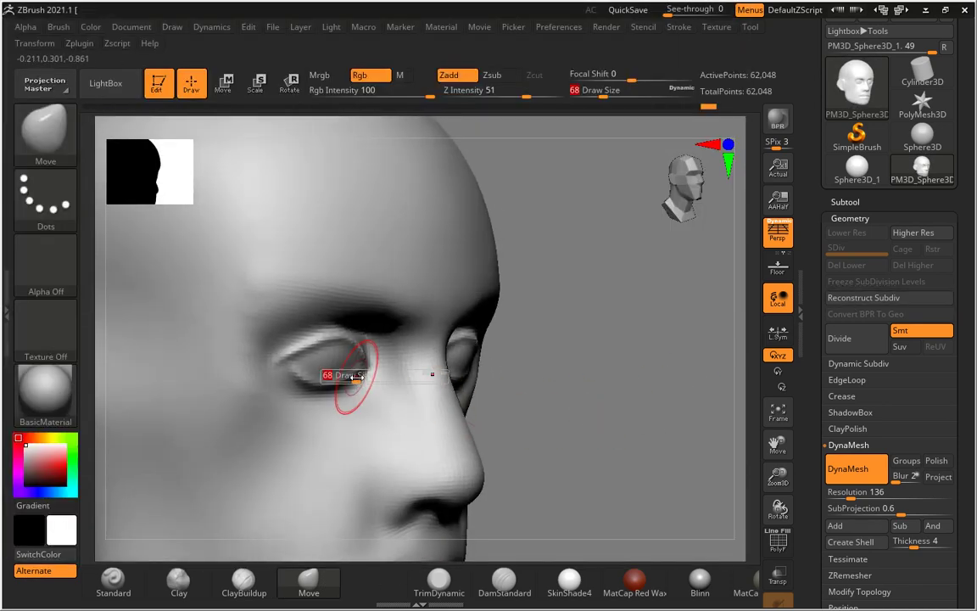
left_click_drag(528, 358, 537, 366)
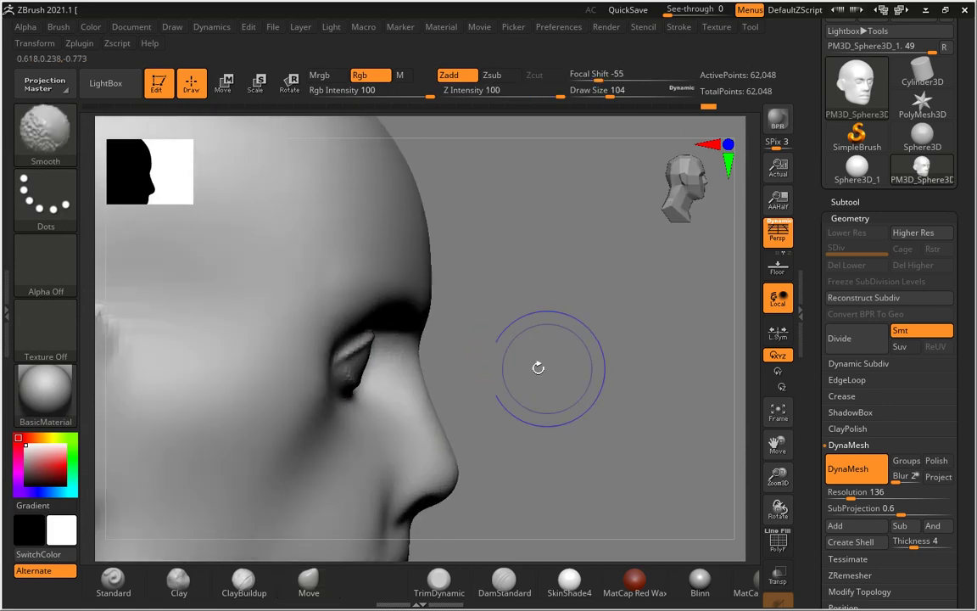
key("]")
key("]")
key("s")
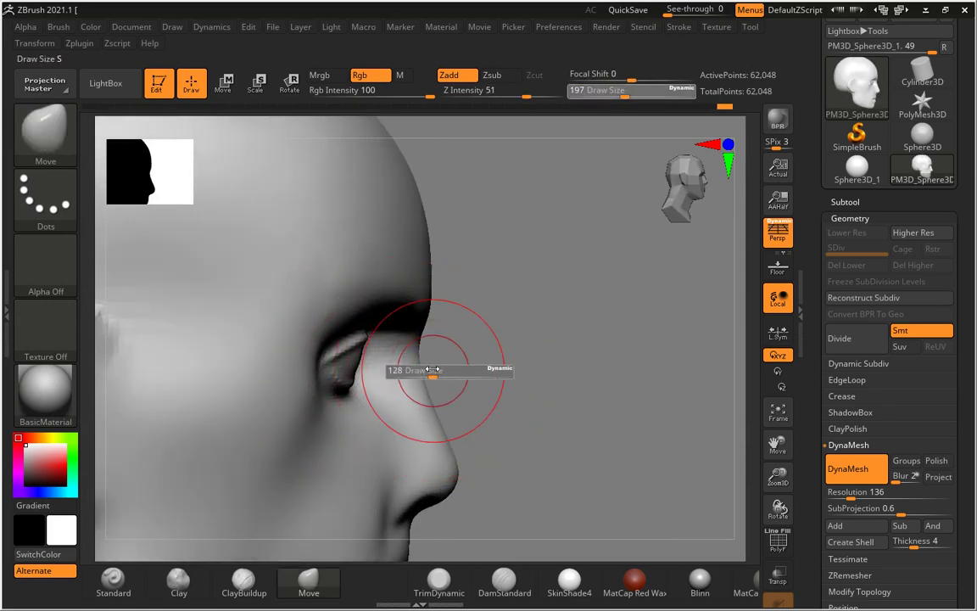
mouse_move(414, 370)
left_mouse_down()
mouse_move(399, 371)
mouse_move(407, 360)
left_mouse_up()
key("s")
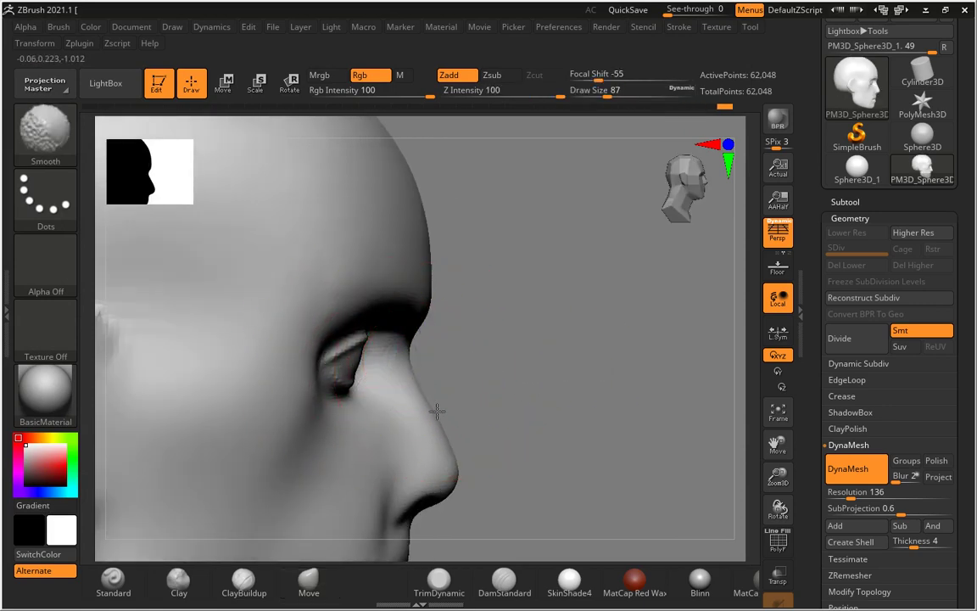
key("s")
mouse_move(447, 484)
left_mouse_down()
mouse_move(462, 486)
mouse_move(455, 469)
mouse_move(462, 484)
left_mouse_up()
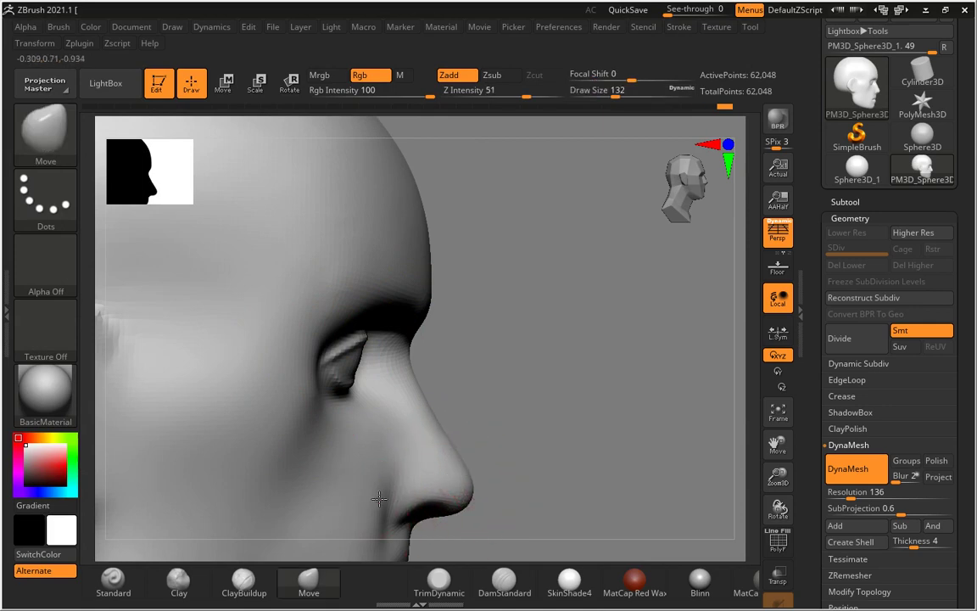
- From the front, reduce the brush size to 104 and then 59 while zooming in on the eyes
left_click_drag(519, 447, 445, 405)
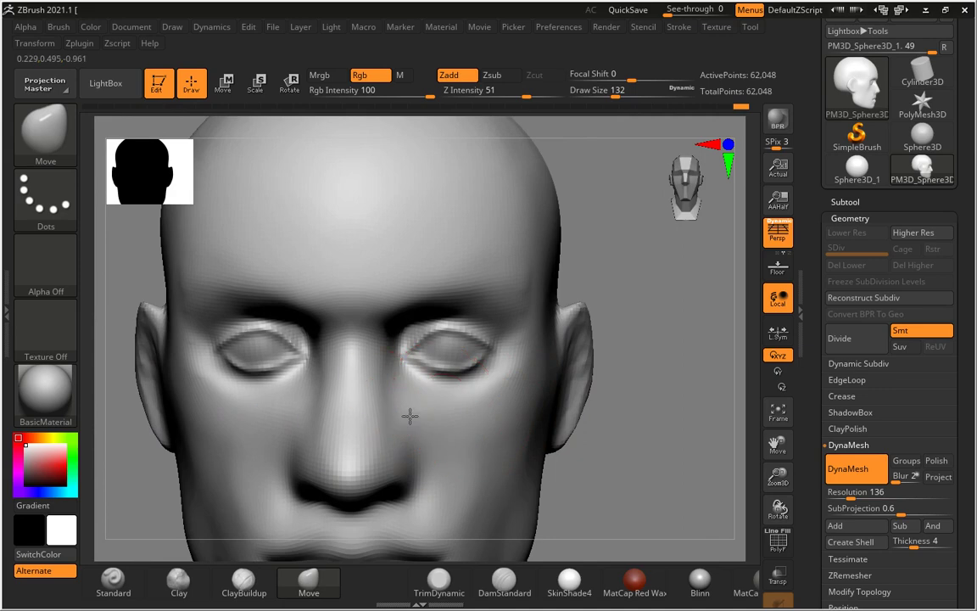
key("s")
left_click_drag(414, 469, 399, 470)
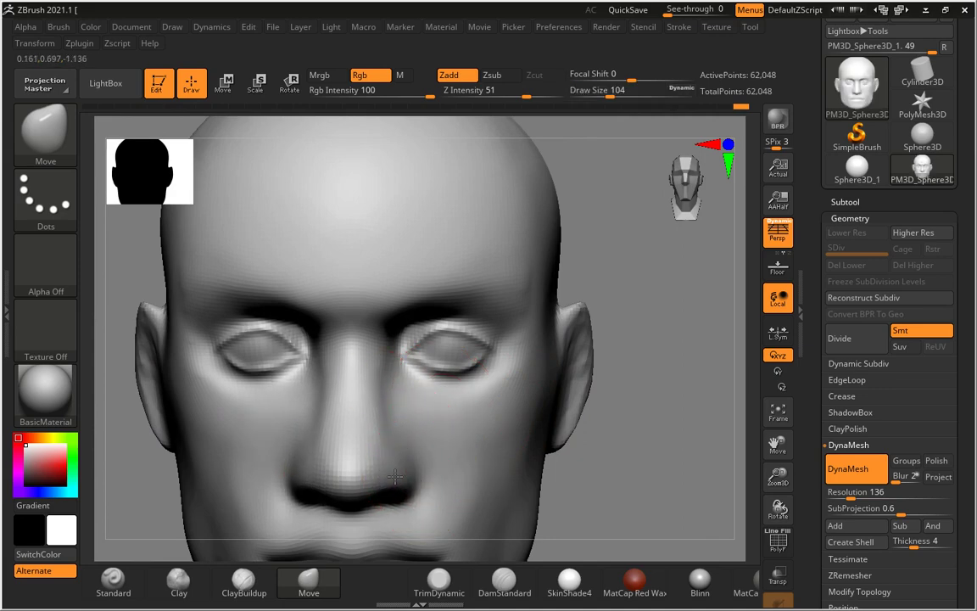
left_click_drag(651, 405, 651, 417, "alt")
key("s")
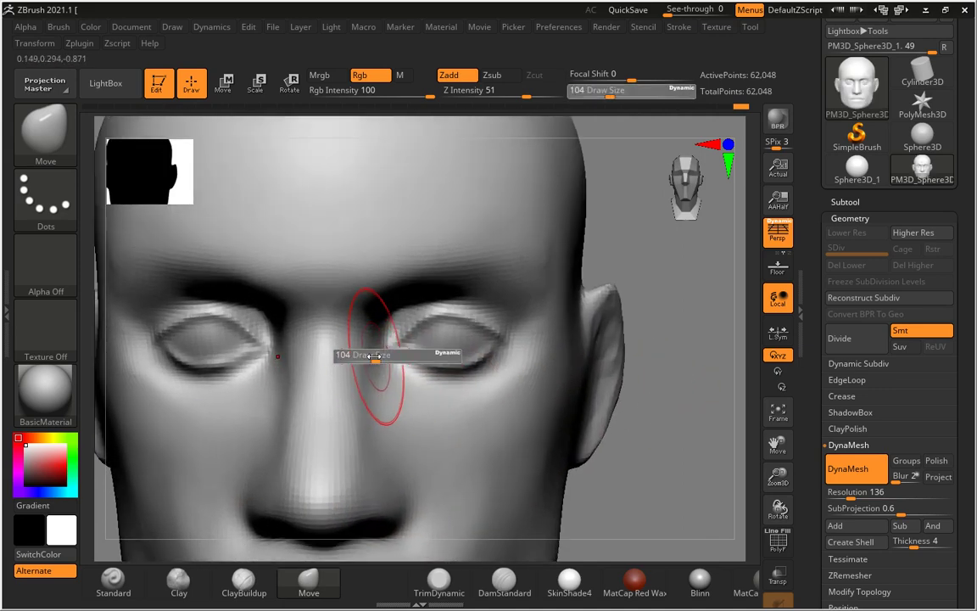
mouse_move(381, 349)
left_mouse_down()
mouse_move(365, 351)
mouse_move(402, 343)
left_mouse_up()
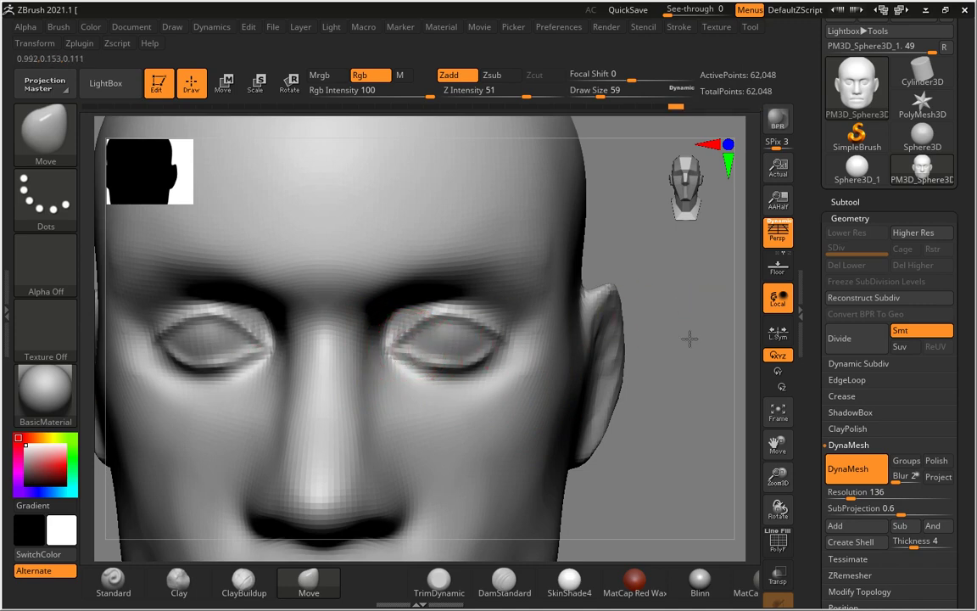
left_click_drag(688, 339, 645, 442, "alt")
- Carve the lower-eyelid crease deeper with DamStandard at size 51, and dismiss the tablet error dialog
left_click(504, 581)
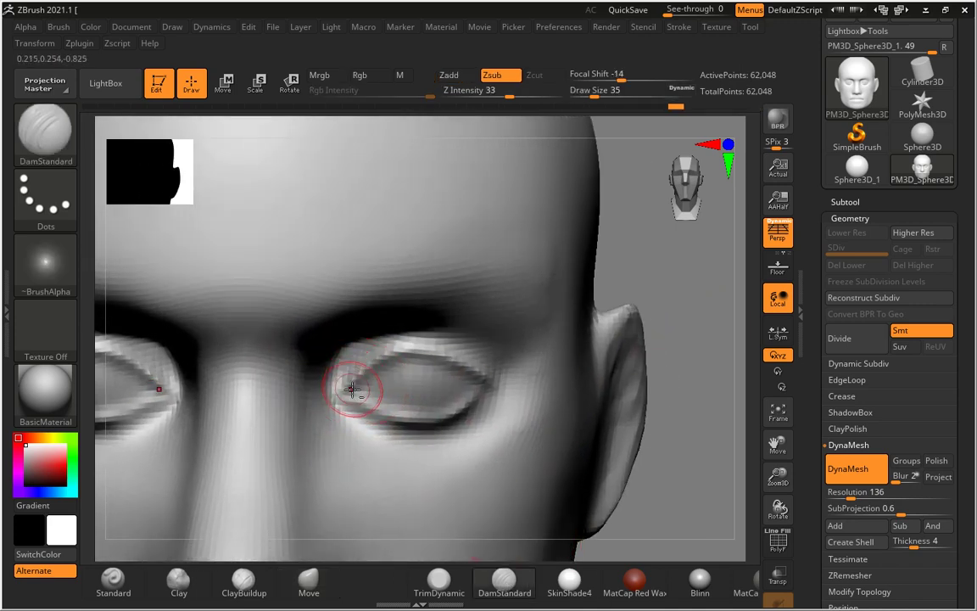
key("s")
left_click_drag(382, 371, 392, 371)
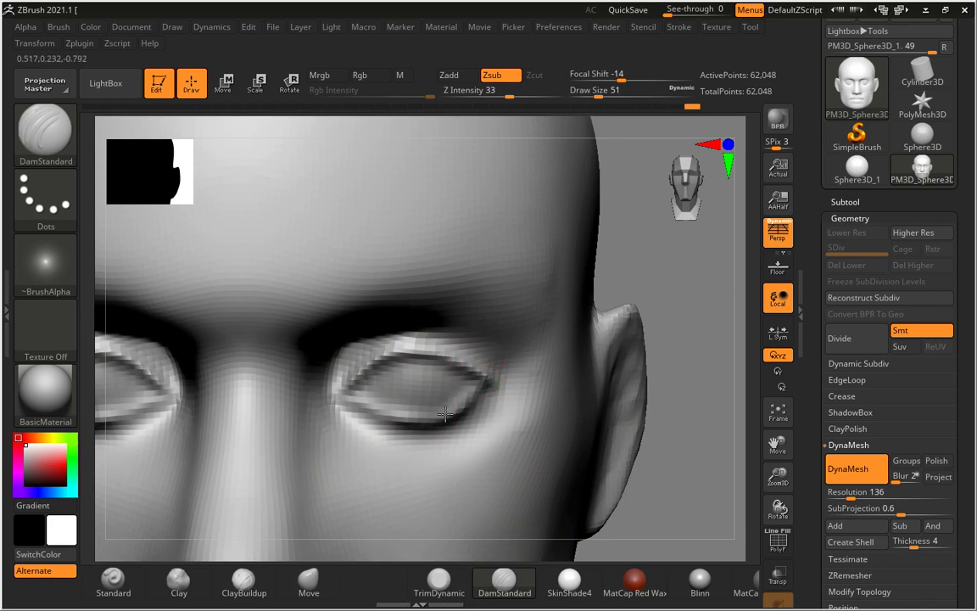
left_click_drag(408, 422, 366, 404)
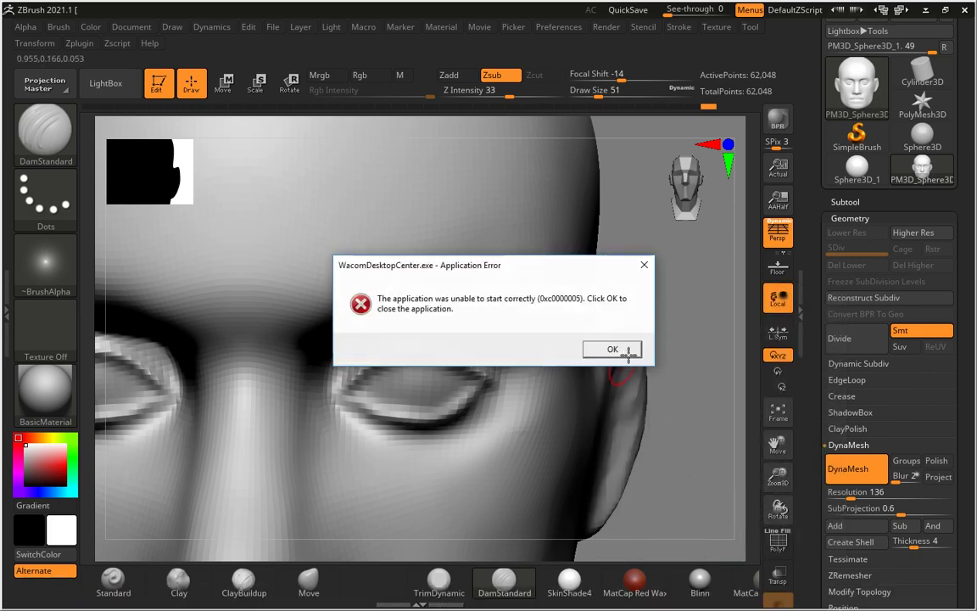
left_click(612, 349)
- Re-carve the inner eye corner and upper-lid crease, deepen the eye, then reduce the brush to 41
mouse_move(693, 453)
left_mouse_down()
mouse_move(646, 393)
mouse_move(664, 368)
left_mouse_up()
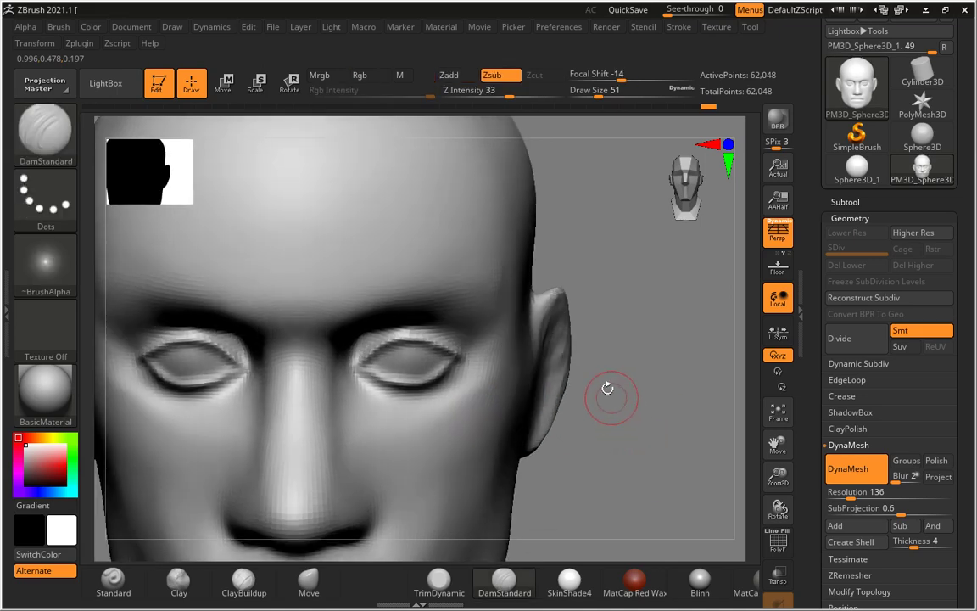
left_click_drag(626, 456, 505, 363, "alt")
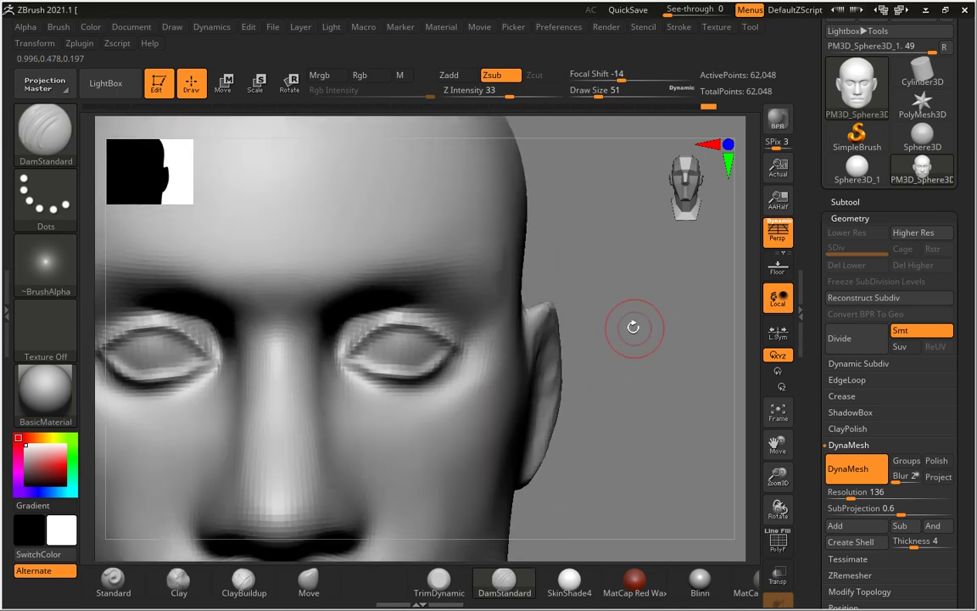
mouse_move(315, 338)
left_mouse_down()
mouse_move(304, 338)
mouse_move(367, 293)
left_mouse_up()
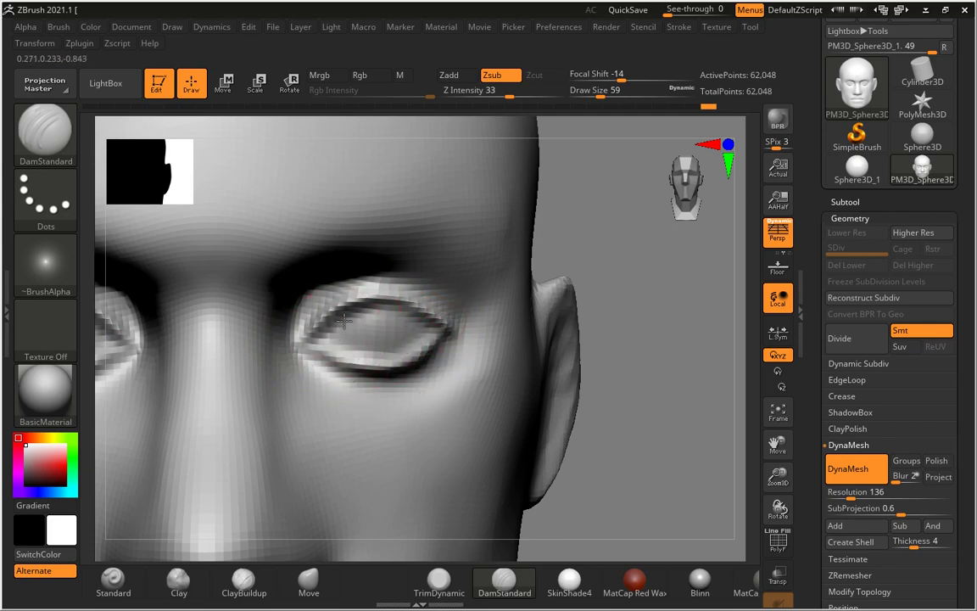
left_click_drag(372, 310, 341, 321)
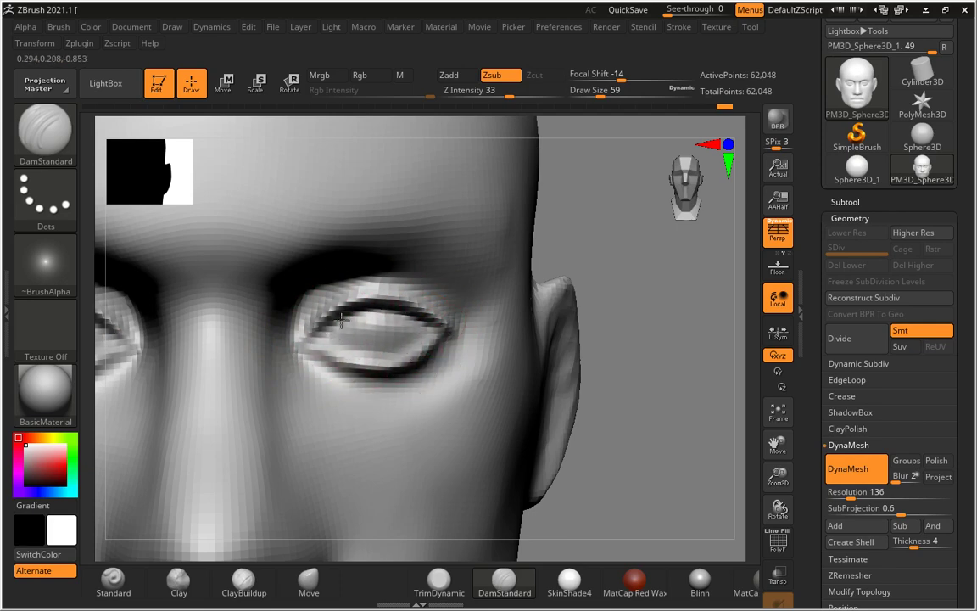
left_click_drag(640, 310, 551, 388)
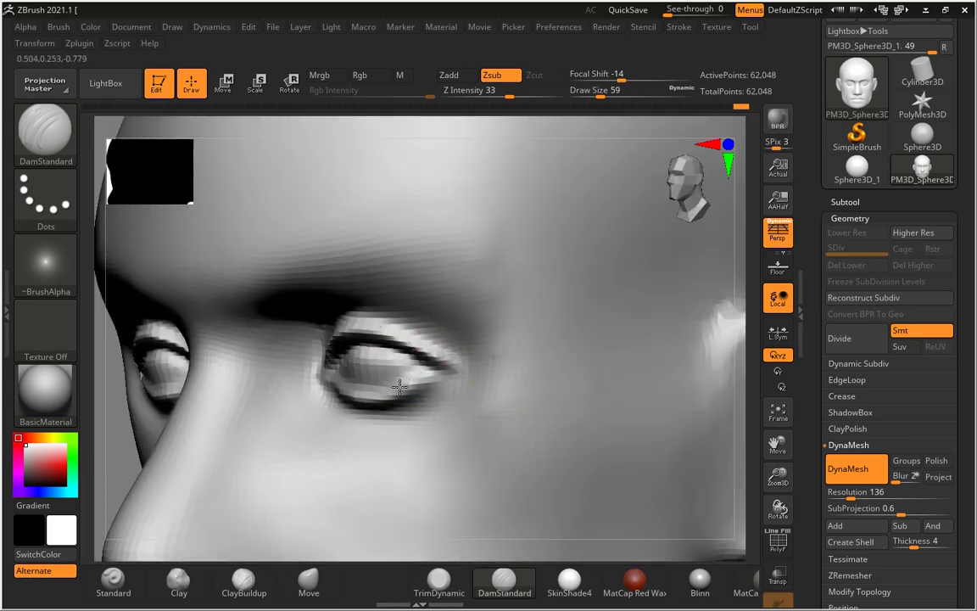
left_click_drag(390, 383, 369, 383)
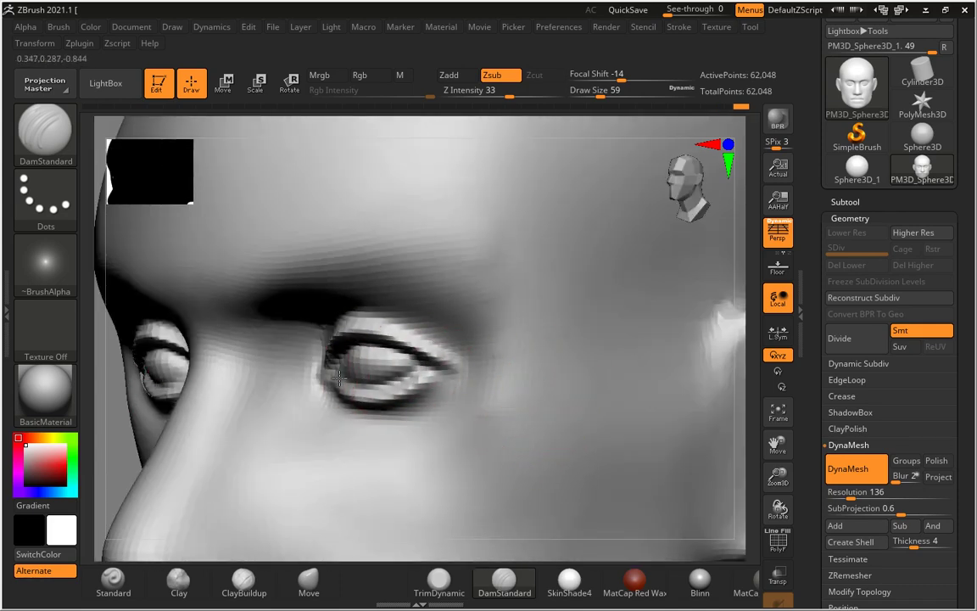
mouse_move(124, 453)
left_mouse_down()
mouse_move(654, 299)
mouse_move(665, 334)
mouse_move(694, 307)
mouse_move(687, 354)
mouse_move(565, 364)
left_mouse_up()
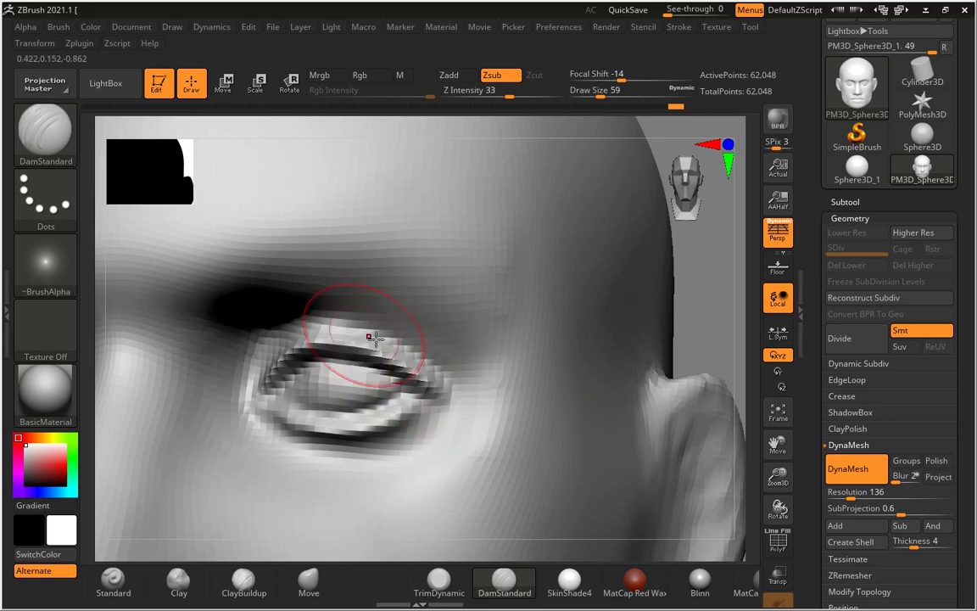
key("s")
left_click_drag(340, 274, 314, 273)
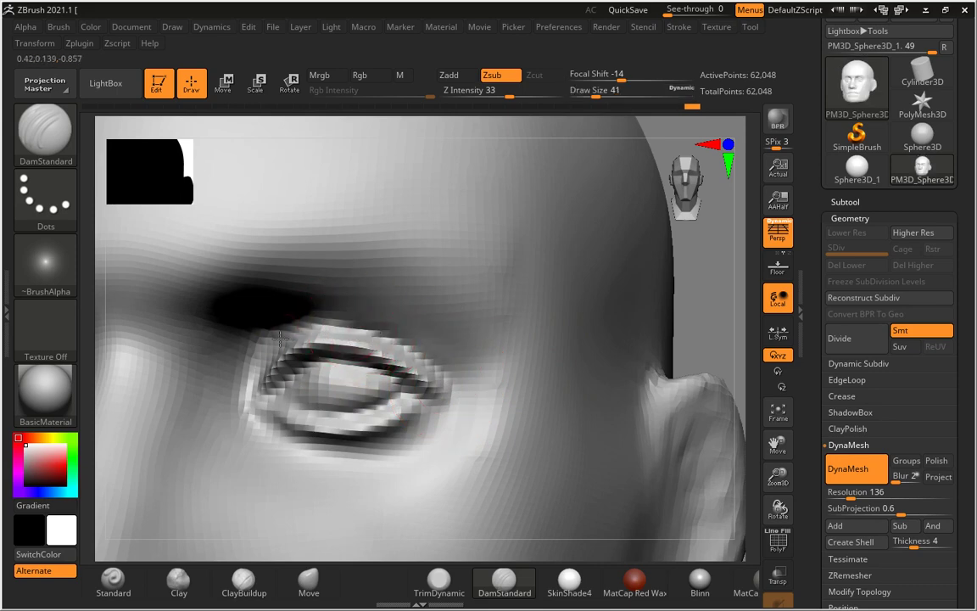
- Build up the upper-lid surface and outer eye corner with ClayBuildup, Focal Shift -21
left_click(243, 581)
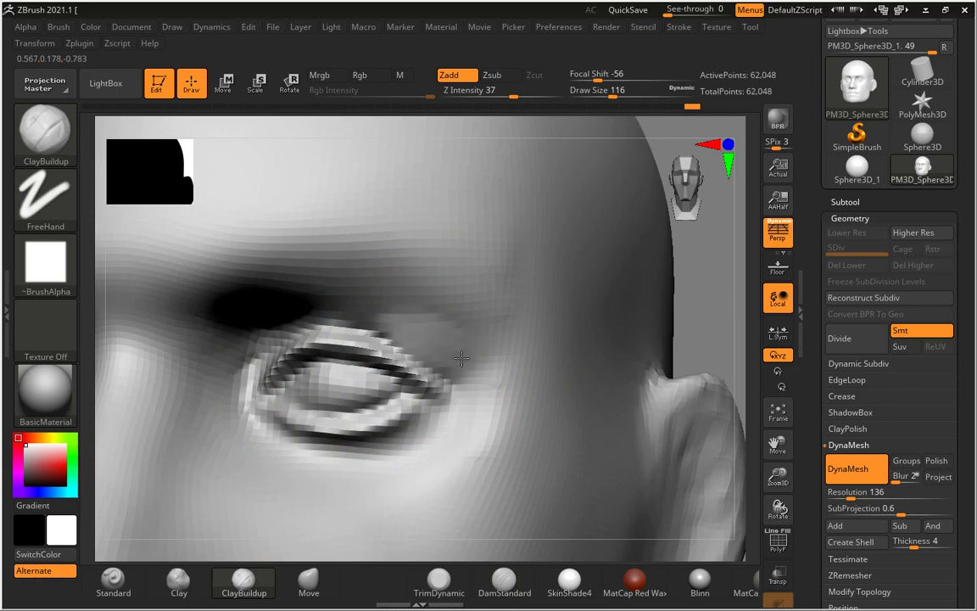
left_click_drag(465, 365, 456, 354)
mouse_move(377, 310)
left_mouse_down()
mouse_move(284, 303)
mouse_move(295, 294)
left_mouse_up()
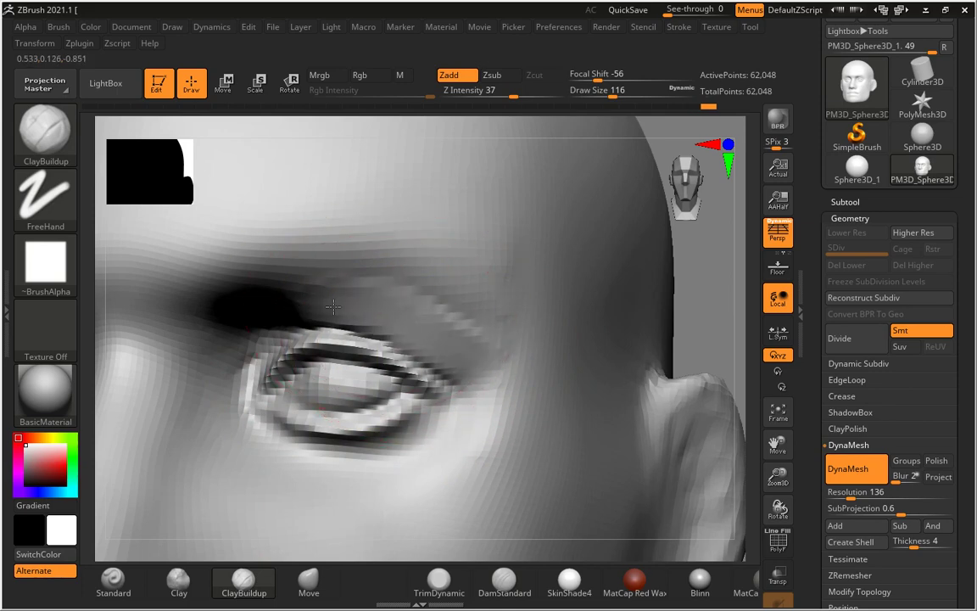
left_click_drag(382, 314, 316, 294)
left_click_drag(600, 82, 618, 81)
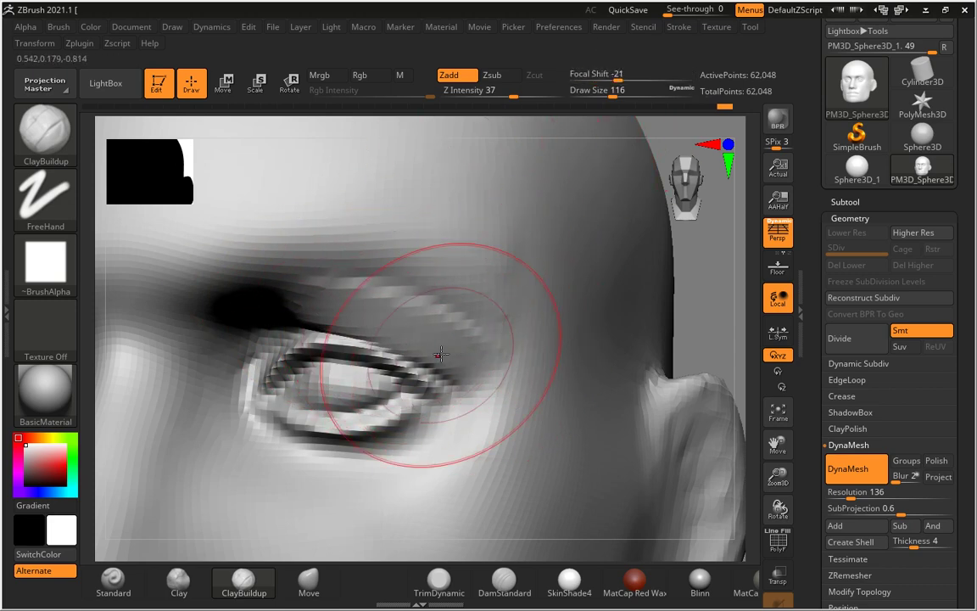
left_click_drag(435, 345, 307, 310)
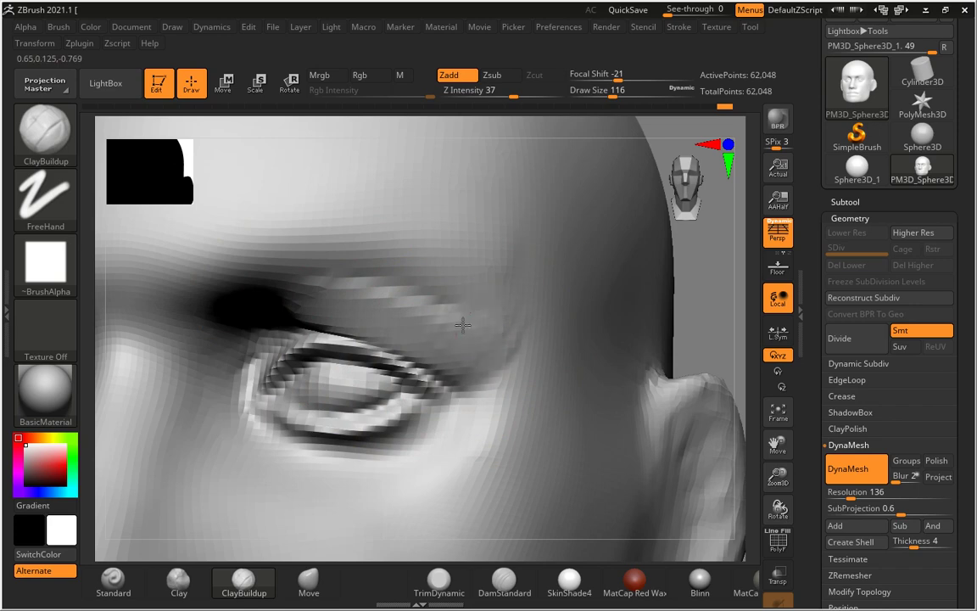
- Smooth the crease above the eye and the nose bridge and brow between the eyes
left_click_drag(407, 278, 345, 290, "shift")
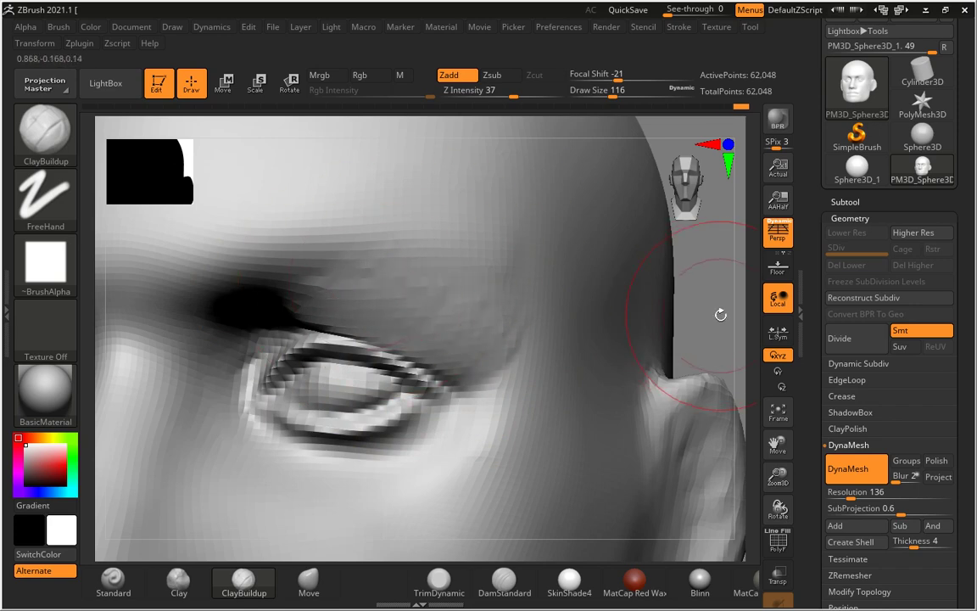
mouse_move(720, 314)
left_mouse_down()
mouse_move(683, 283)
mouse_move(628, 337)
mouse_move(532, 305)
left_mouse_up()
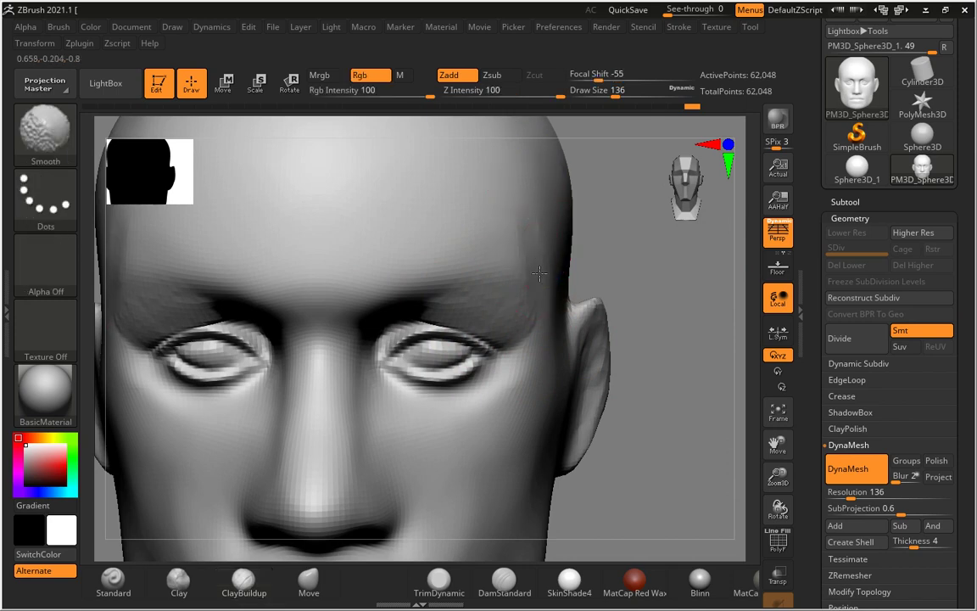
left_click_drag(669, 332, 405, 246, "shift")
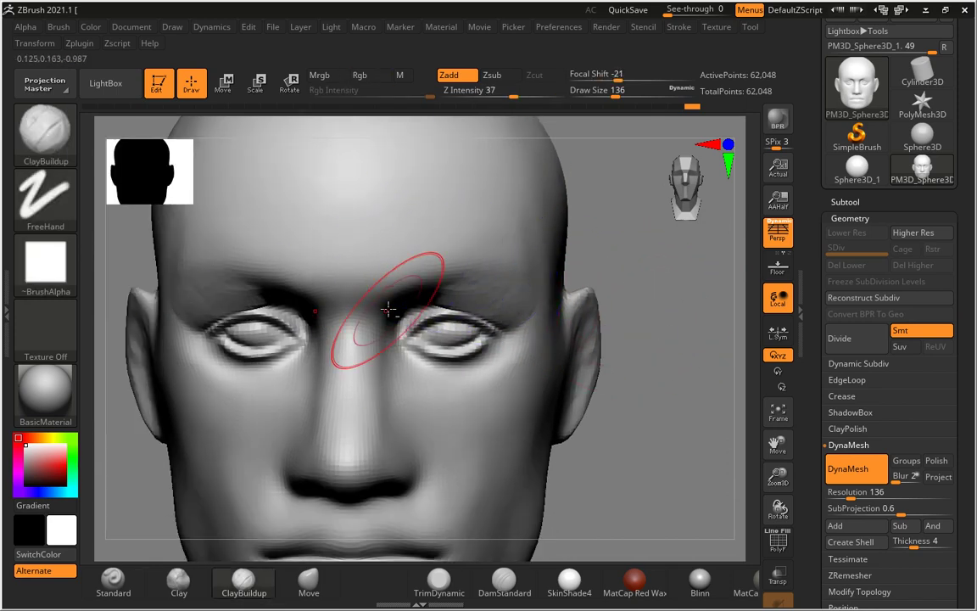
mouse_move(382, 351)
left_mouse_down()
mouse_move(399, 399)
mouse_move(375, 419)
left_mouse_up()
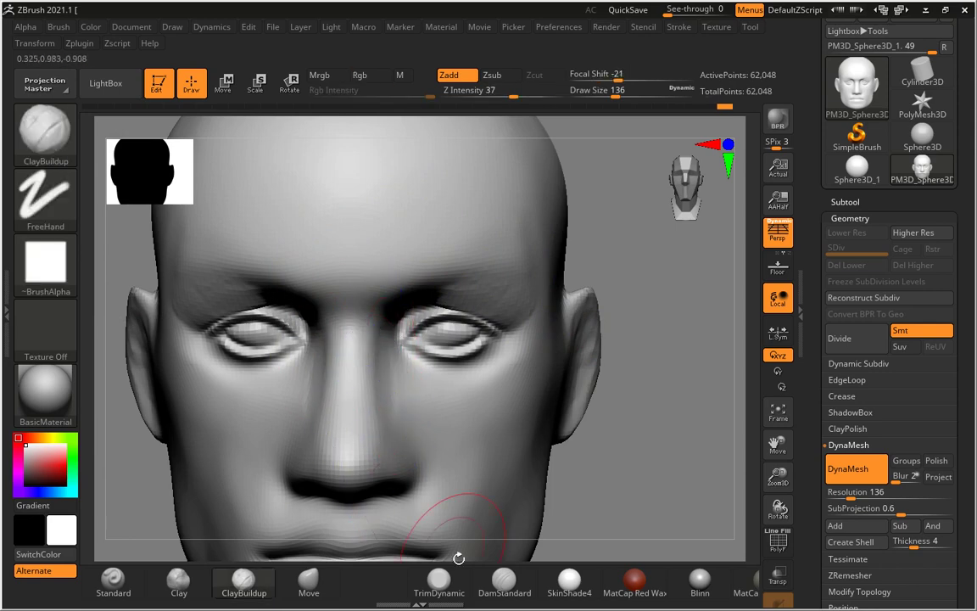
- Carve a forehead crease above the right brow with DamStandard, size 182 reduced to 120
left_click(504, 579)
key("s")
left_click_drag(424, 294, 432, 294)
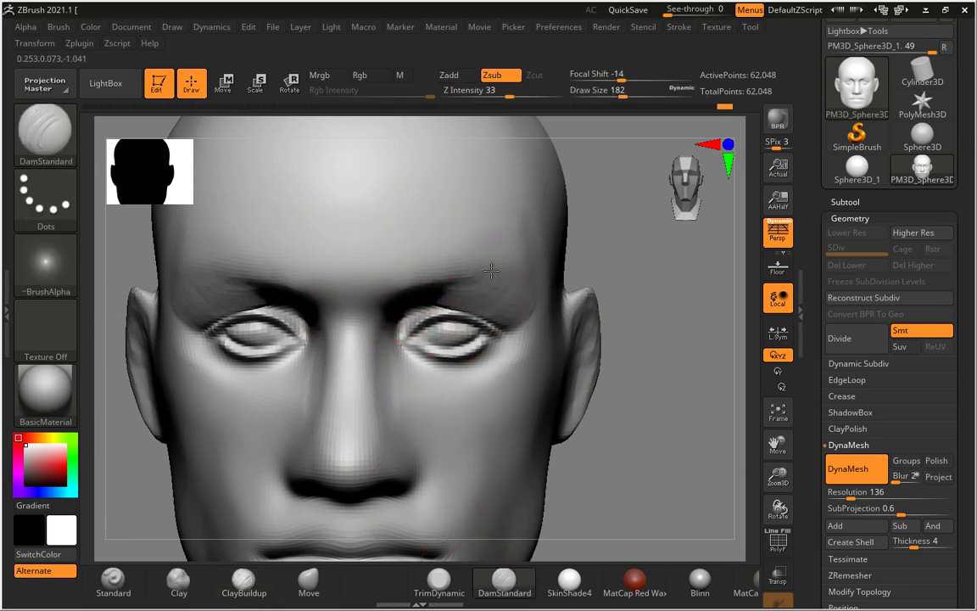
mouse_move(688, 336)
left_mouse_down()
mouse_move(654, 349)
mouse_move(704, 349)
mouse_move(726, 308)
mouse_move(722, 203)
left_mouse_up()
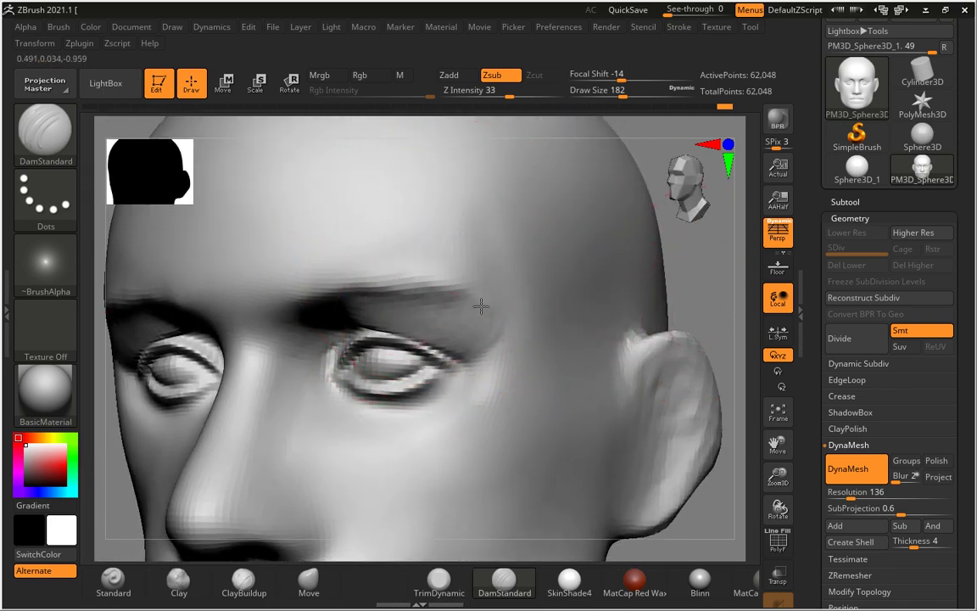
key("s")
left_click_drag(501, 358, 492, 358)
left_click_drag(512, 163, 466, 240)
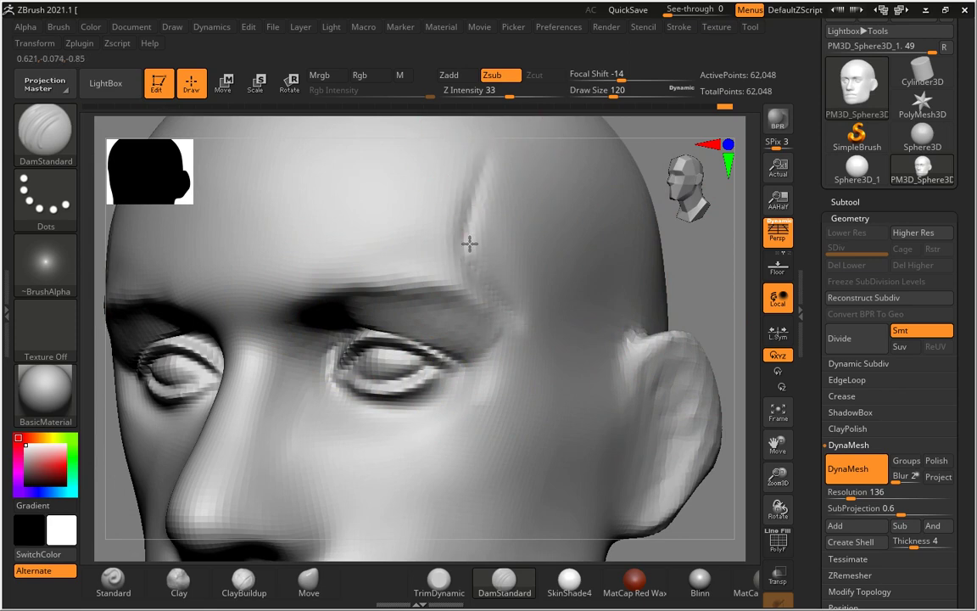
mouse_move(694, 294)
left_mouse_down()
mouse_move(655, 253)
mouse_move(666, 279)
mouse_move(495, 242)
left_mouse_up()
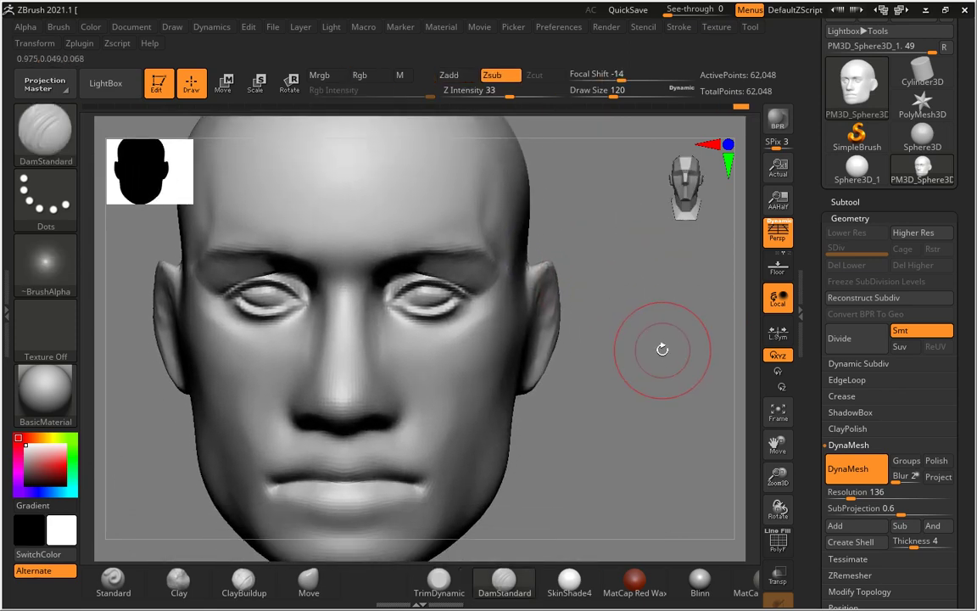
left_click_drag(661, 339, 661, 373)
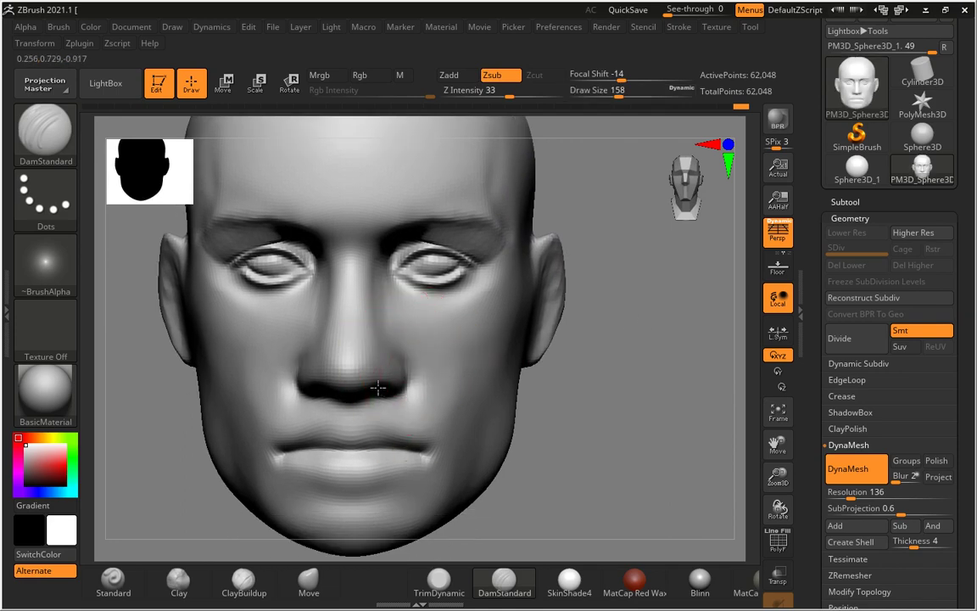
left_click_drag(623, 364, 509, 323, "alt")
- Set the Move brush to size 167, then shrink it for shaping the eyelid and inner corner
left_click(308, 581)
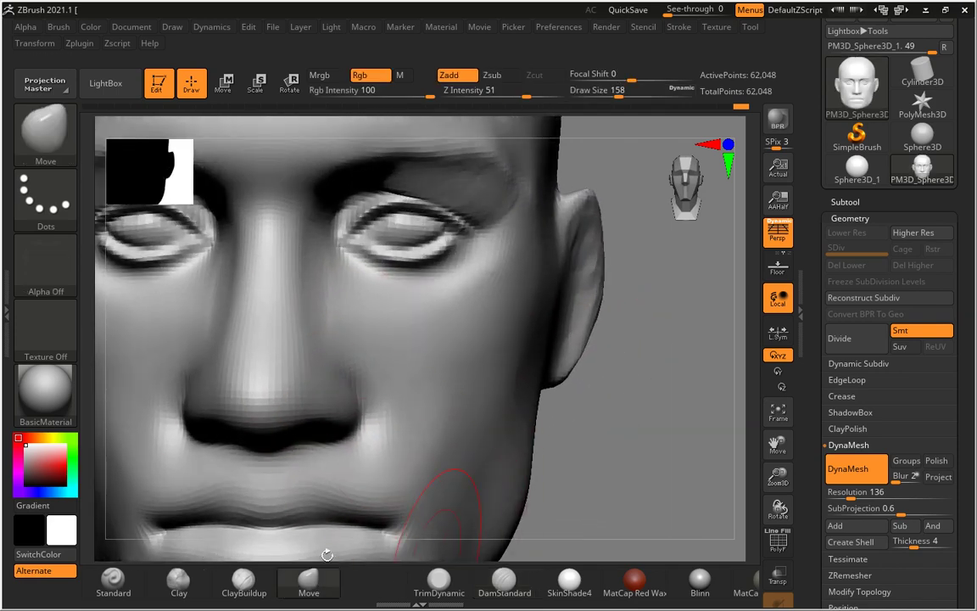
left_click_drag(399, 256, 407, 256)
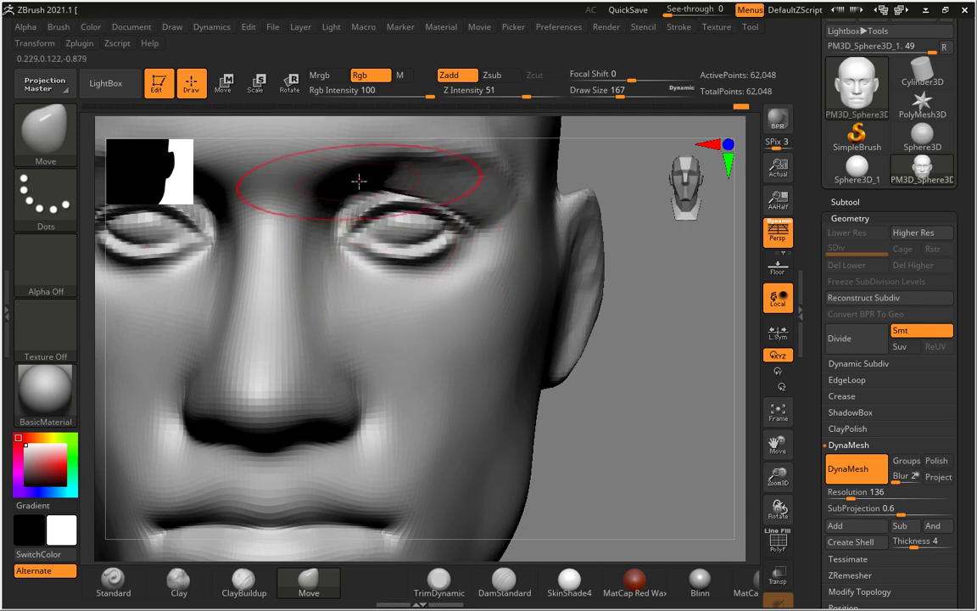
left_click_drag(675, 338, 654, 342)
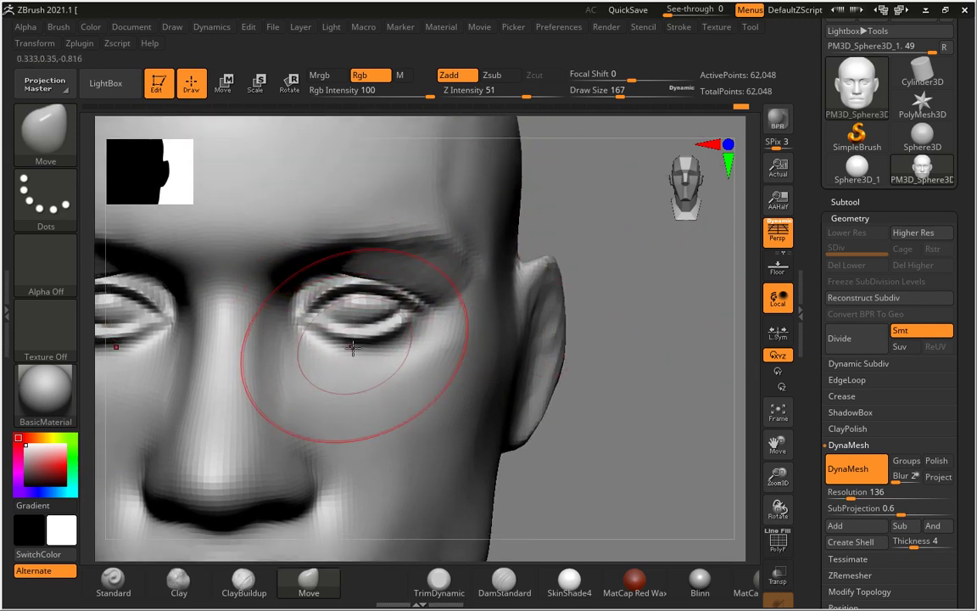
key("bracketleft")
key("bracketleft")
key("bracketleft")
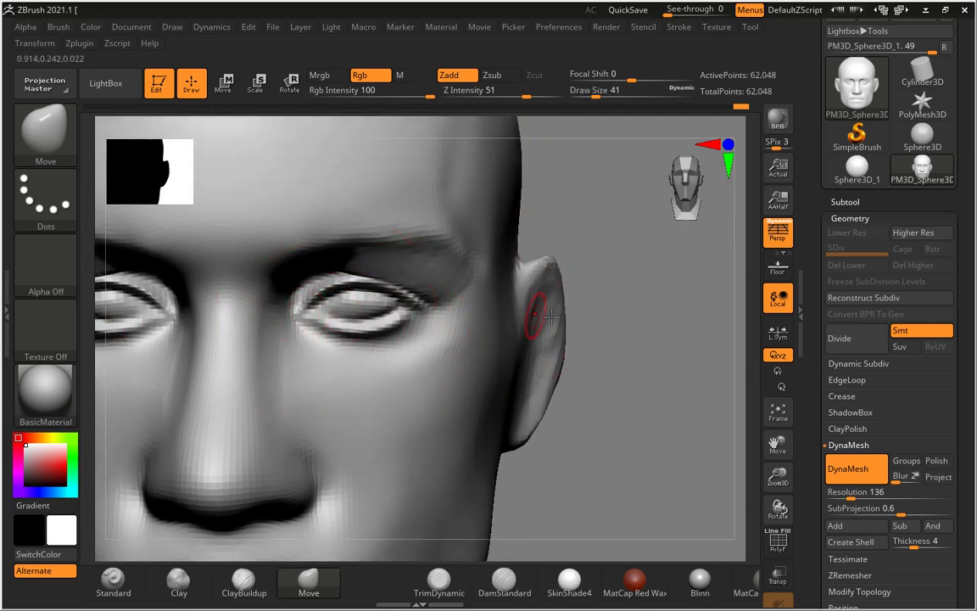
left_click_drag(551, 316, 635, 386, "alt")
key("s")
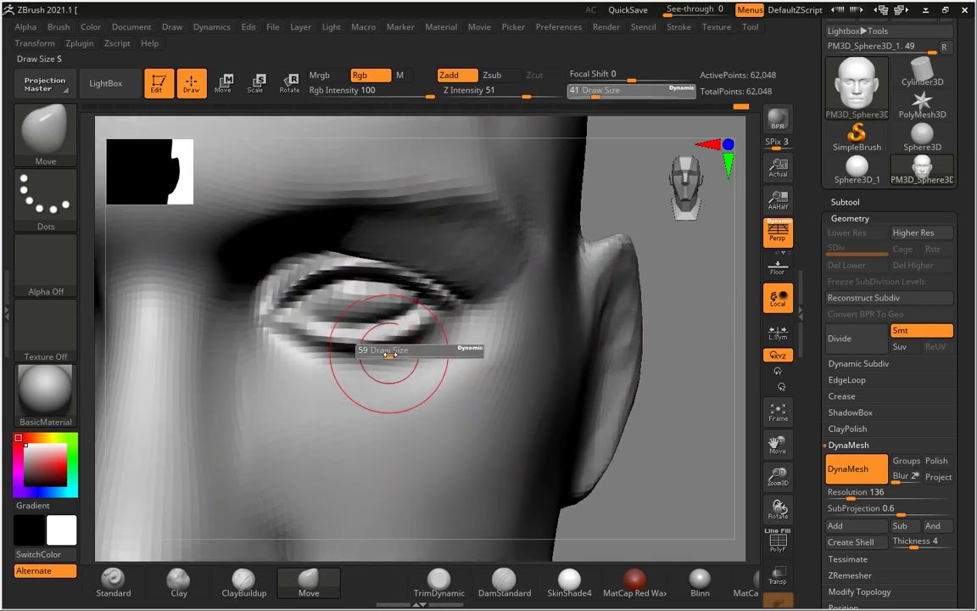
left_click_drag(389, 355, 392, 354)
mouse_move(693, 354)
left_mouse_down()
mouse_move(645, 381)
mouse_move(585, 347)
left_mouse_up()
- Lay clay along the upper eyelid with ClayBuildup at size 33, then view the whole face
left_click(244, 581)
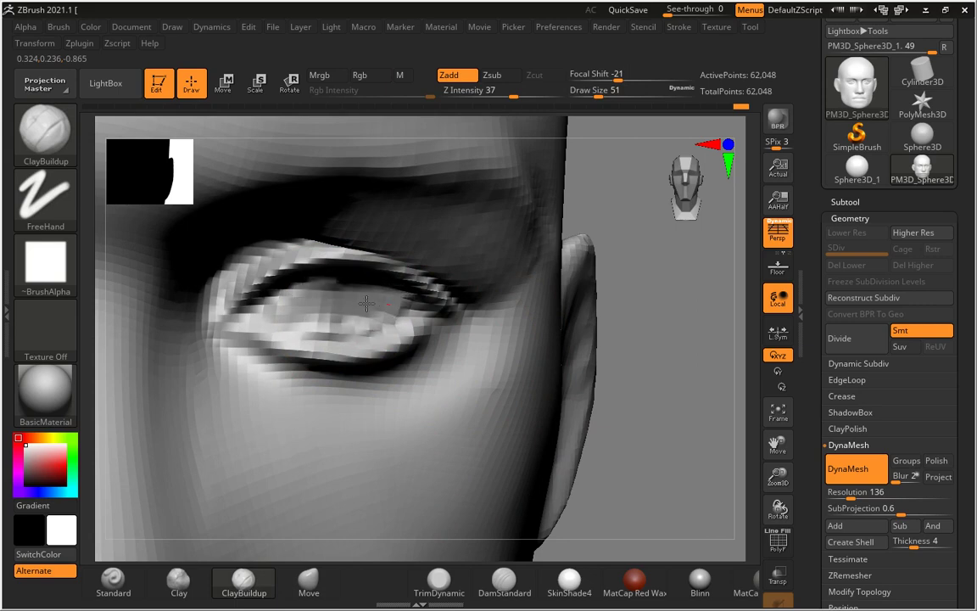
left_click_drag(676, 296, 683, 209)
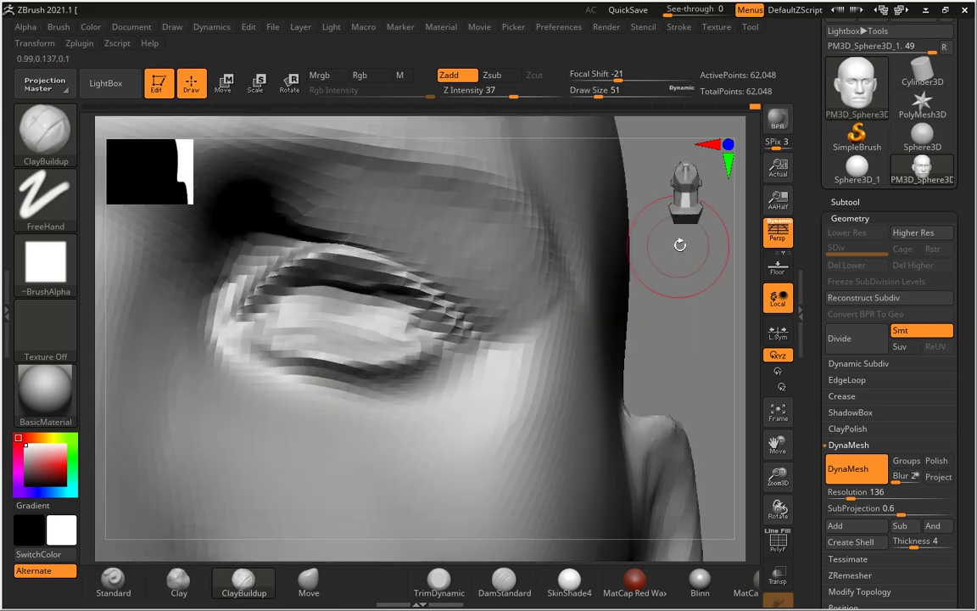
mouse_move(688, 294)
left_mouse_down("alt")
mouse_move(392, 305)
mouse_move(449, 305)
left_mouse_up("alt")
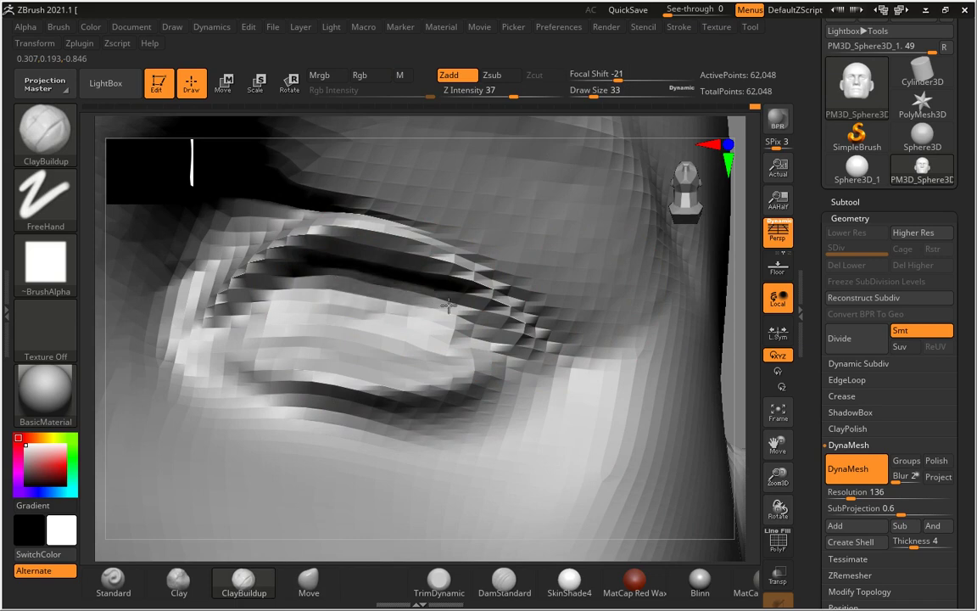
left_click_drag(396, 340, 422, 335)
mouse_move(762, 312)
left_mouse_down()
mouse_move(730, 370)
mouse_move(399, 328)
left_mouse_up()
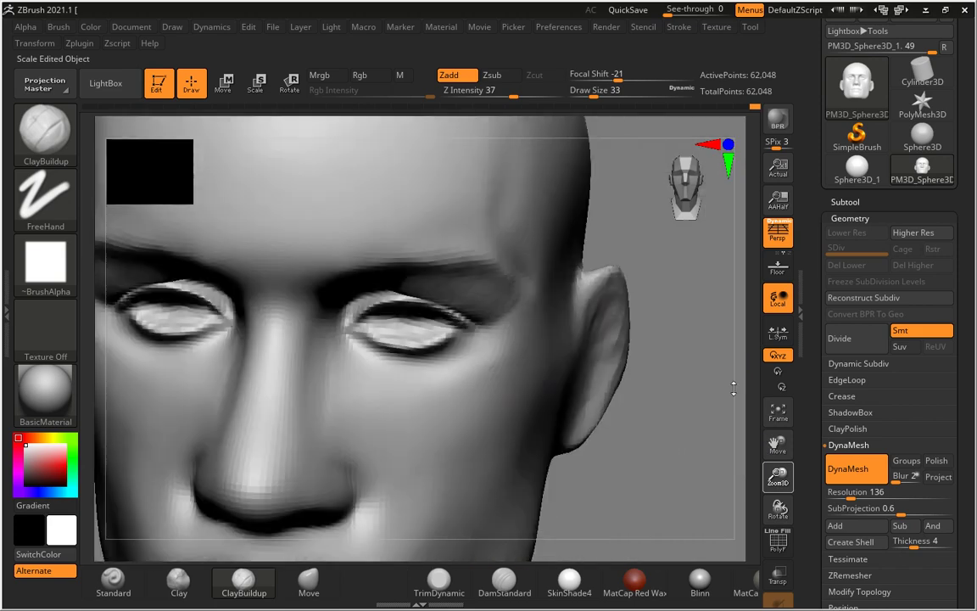
left_click_drag(778, 477, 661, 367)
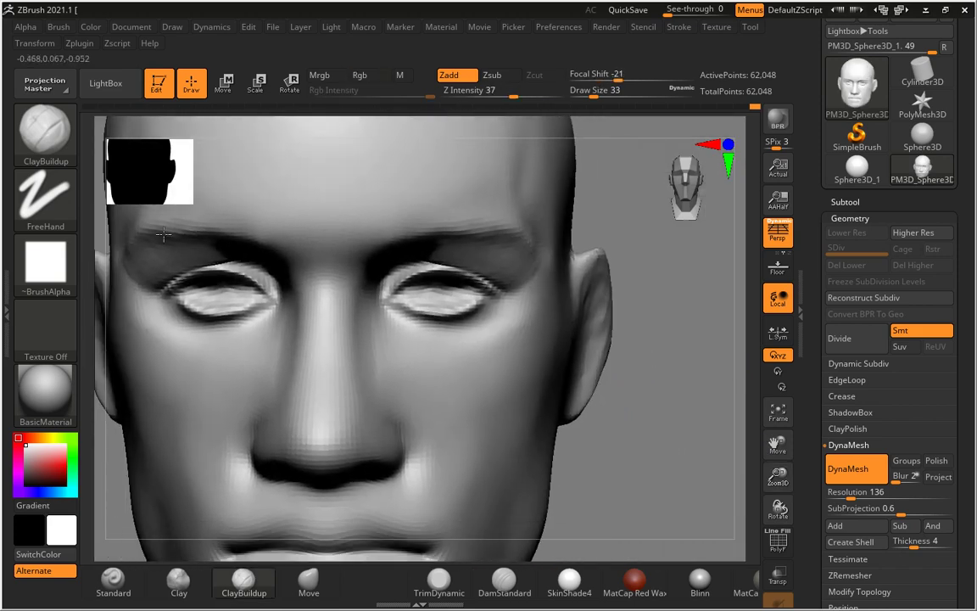
left_click(45, 144)
- Insert a sphere over each eye with IMM Primitives and push it back into the socket
left_click(528, 288)
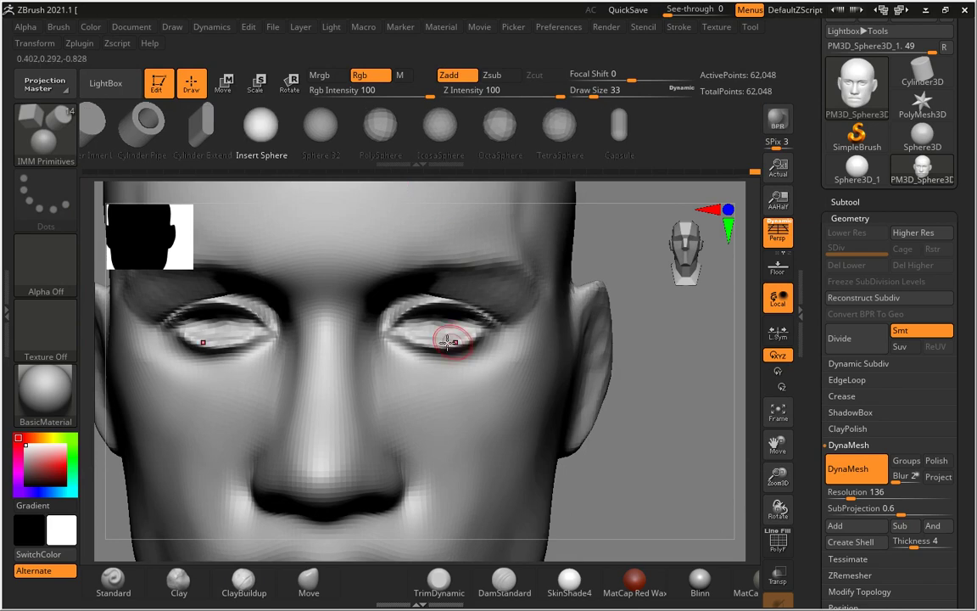
left_click_drag(447, 327, 449, 370)
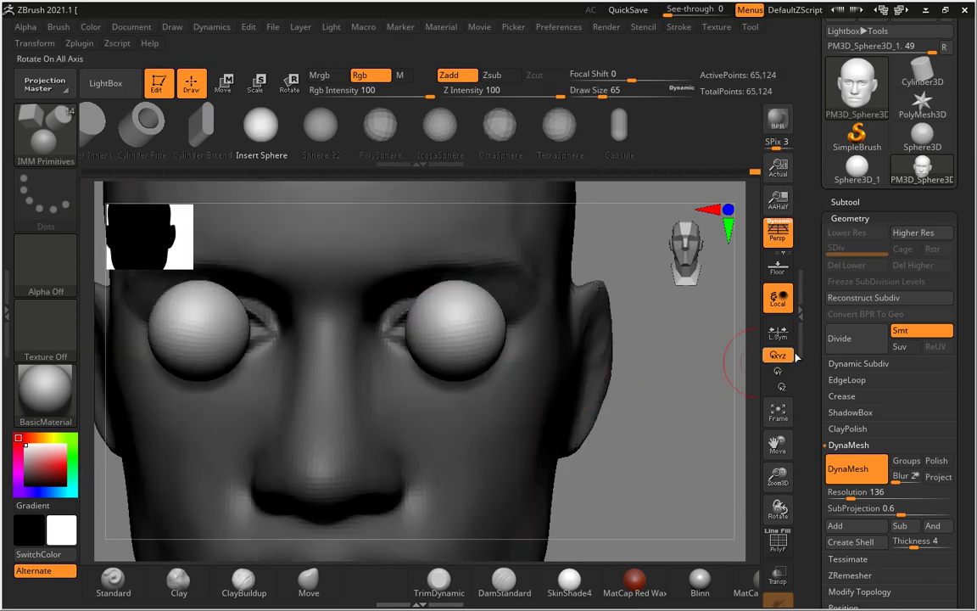
left_click_drag(687, 409, 698, 371)
key("w")
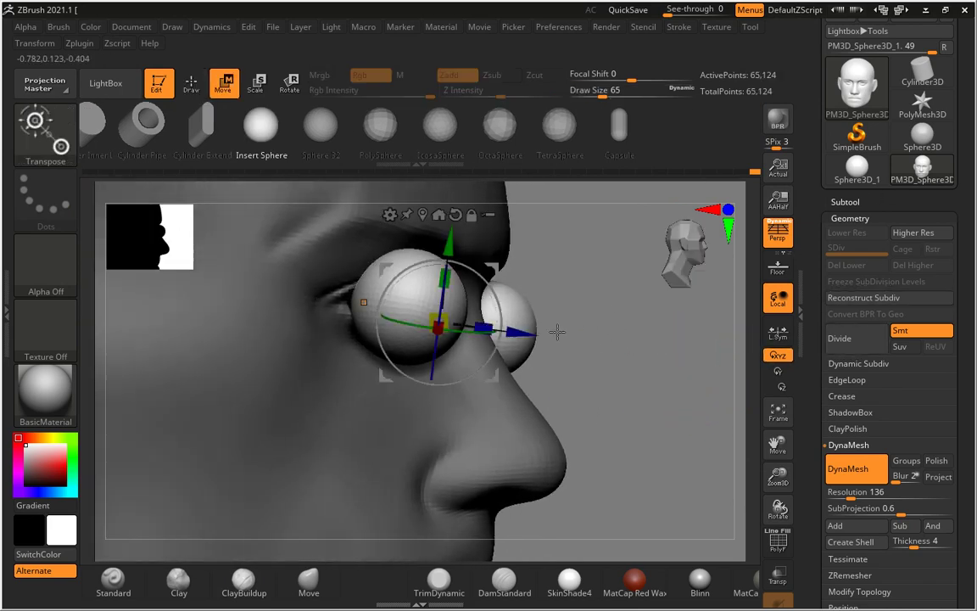
left_click_drag(513, 332, 475, 333)
- Center the eye spheres sideways, check their depth from the side, and nudge them along X
left_click_drag(594, 381, 437, 333)
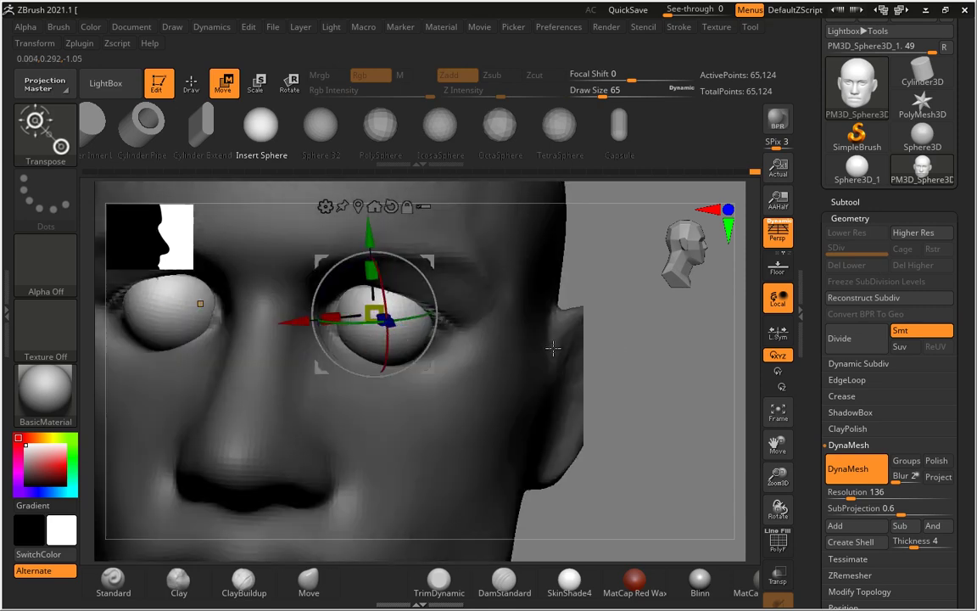
left_click_drag(335, 322, 346, 322)
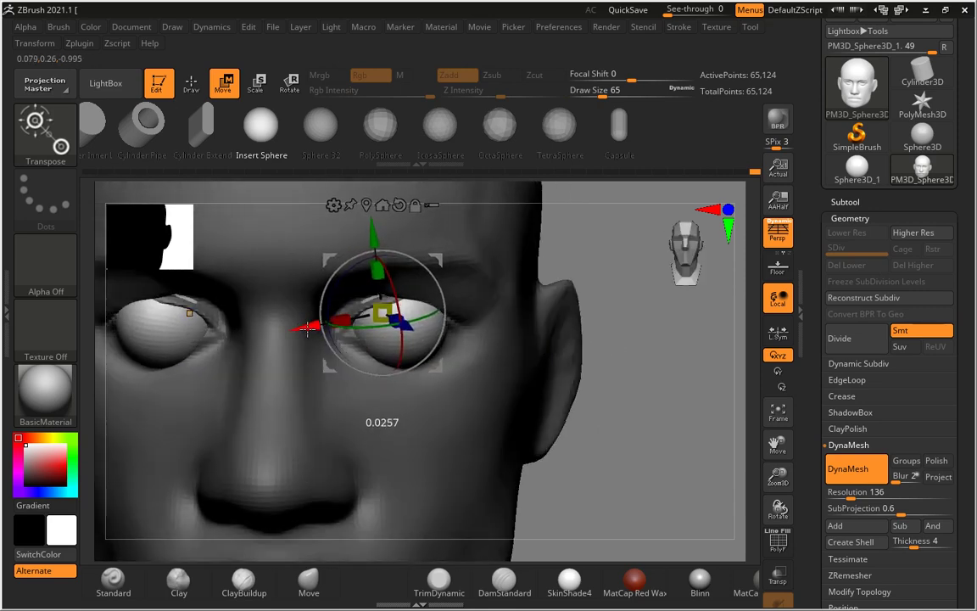
mouse_move(630, 388)
left_mouse_down()
mouse_move(698, 392)
mouse_move(638, 331)
left_mouse_up()
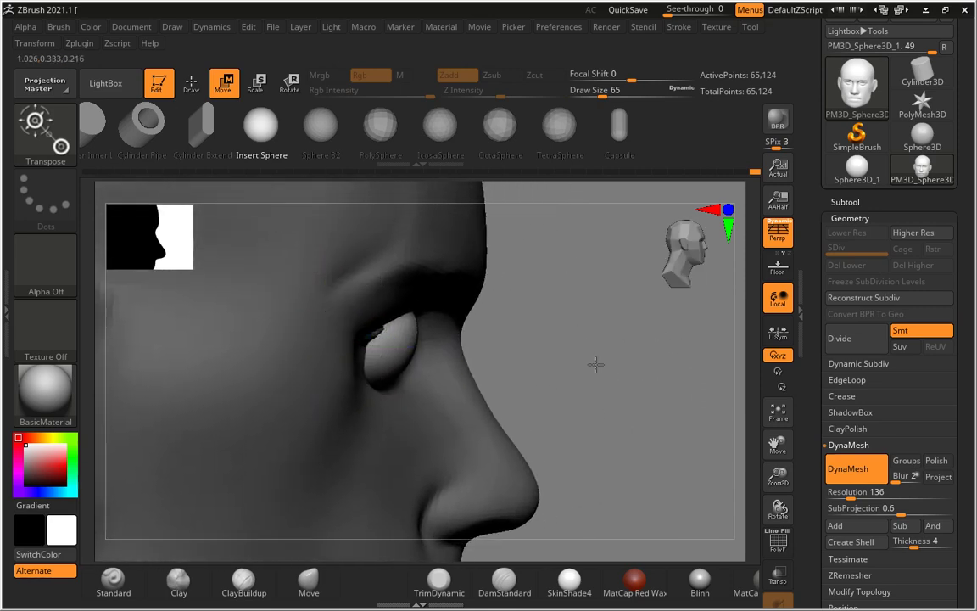
mouse_move(595, 362)
left_mouse_down("alt")
mouse_move(416, 368)
mouse_move(363, 327)
mouse_move(378, 330)
left_mouse_up("alt")
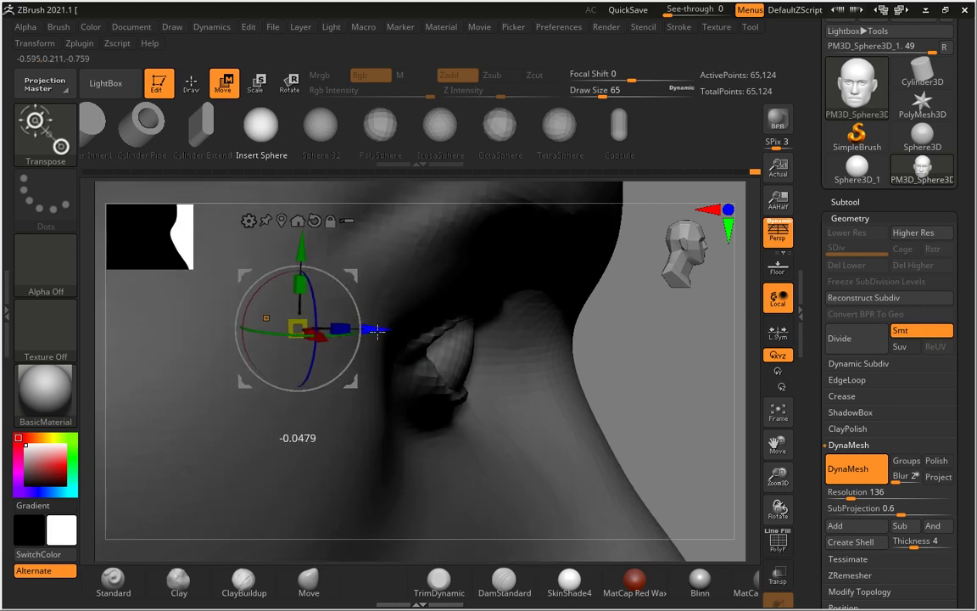
mouse_move(708, 412)
left_mouse_down()
mouse_move(680, 348)
mouse_move(591, 375)
mouse_move(697, 361)
mouse_move(696, 412)
left_mouse_up()
left_click_drag(339, 310, 340, 310)
key("q")
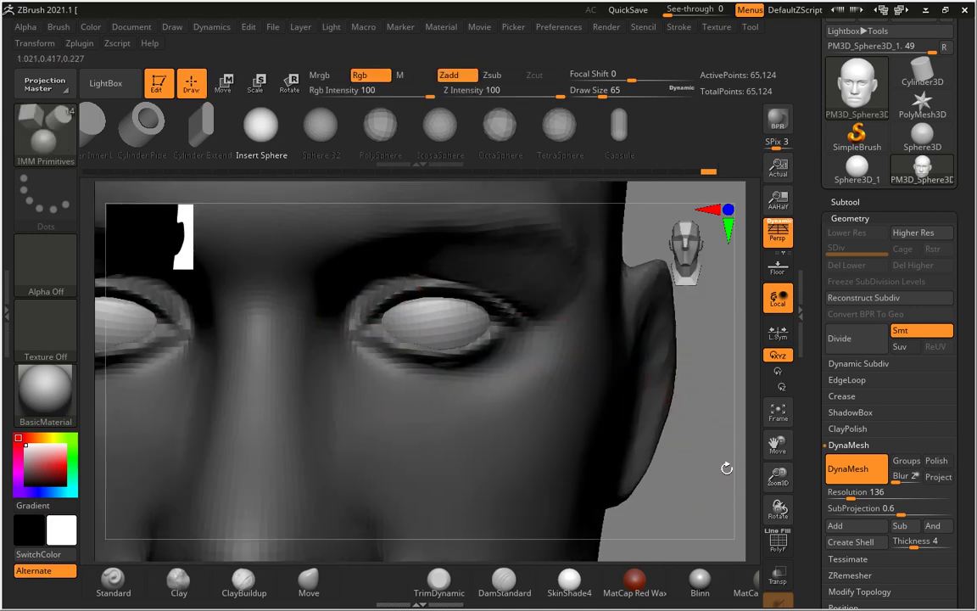
left_click_drag(676, 389, 889, 458, "alt")
- Split eyeballs and head into subtools PM3D_Sphere3D_1 and PM3D_Sphere3D_2 via Split Masked Points
left_click(885, 446)
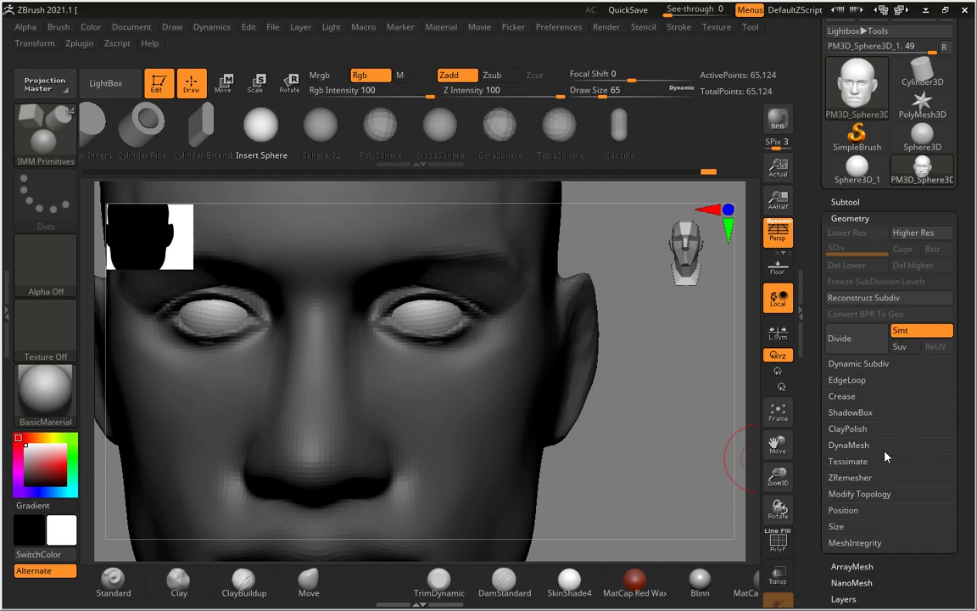
left_click(882, 497)
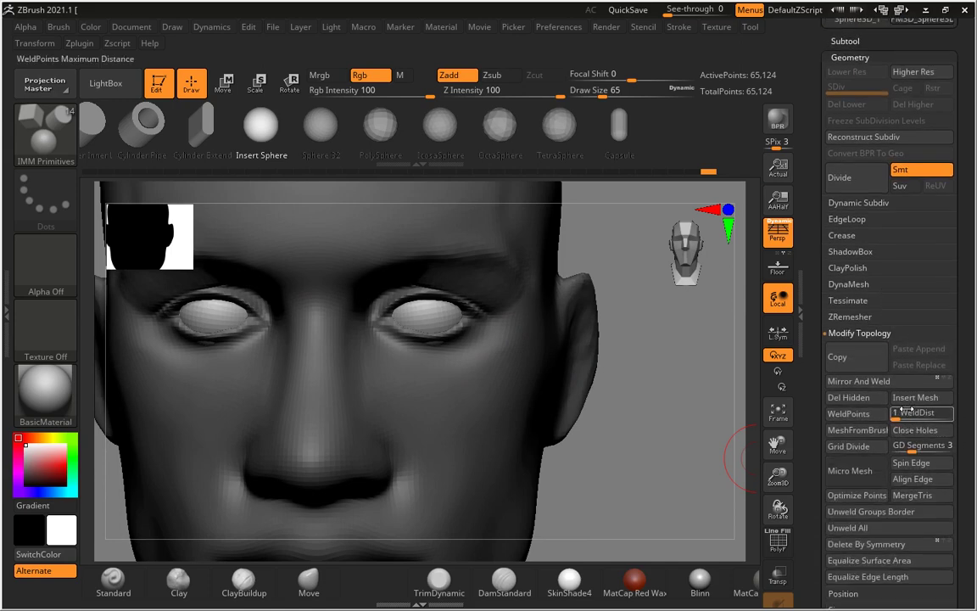
left_click(867, 333)
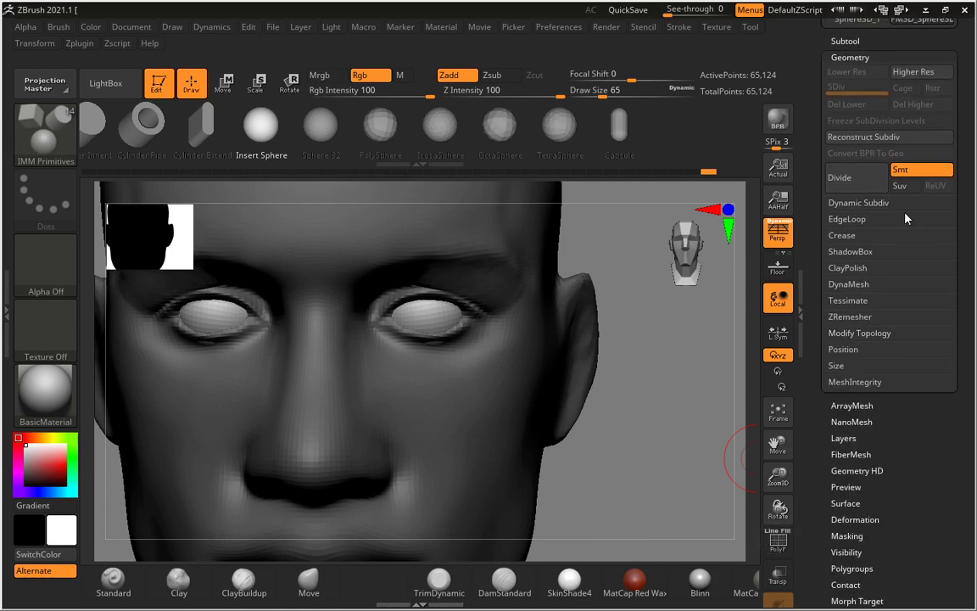
left_click(869, 40)
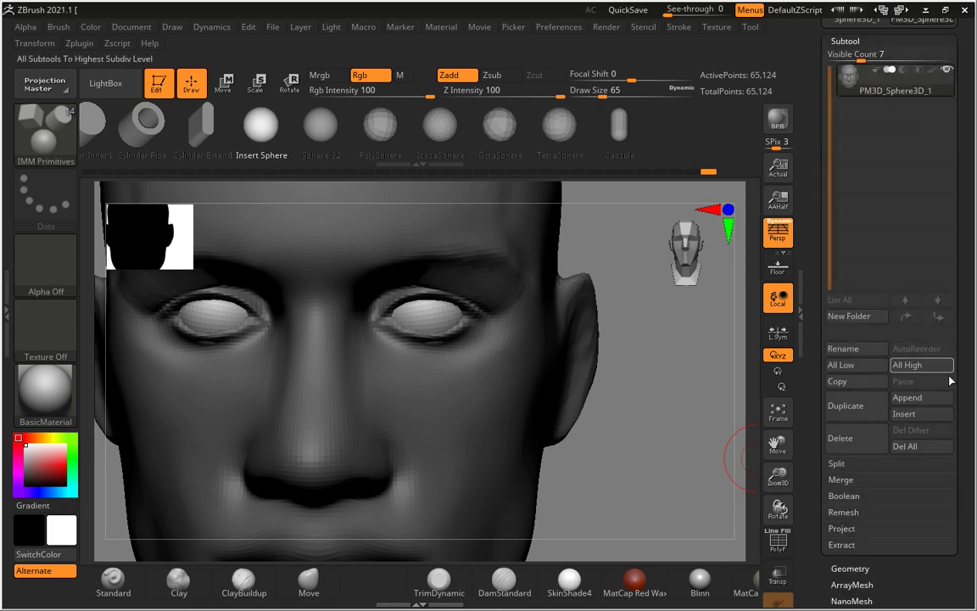
left_click(848, 464)
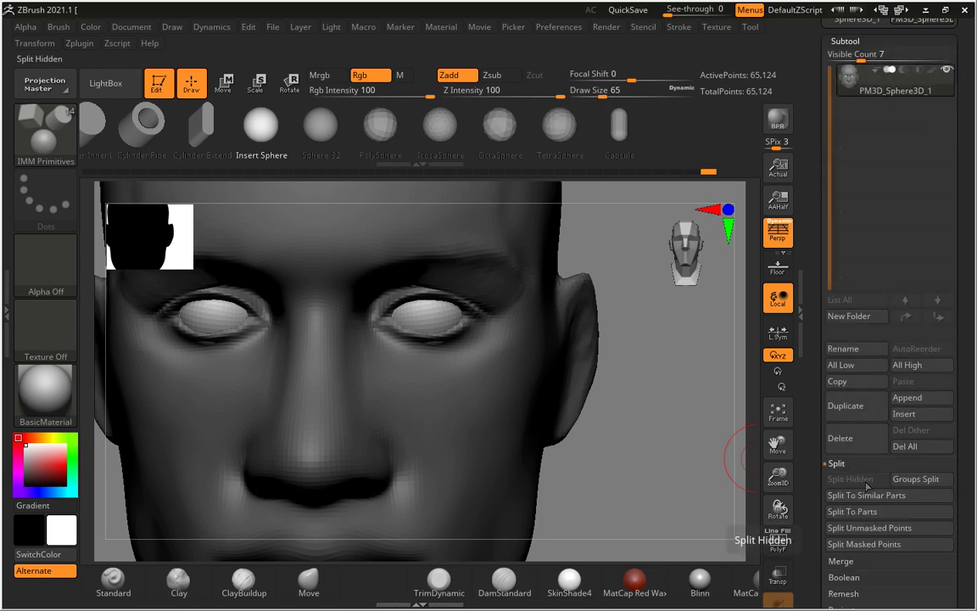
left_click(864, 545)
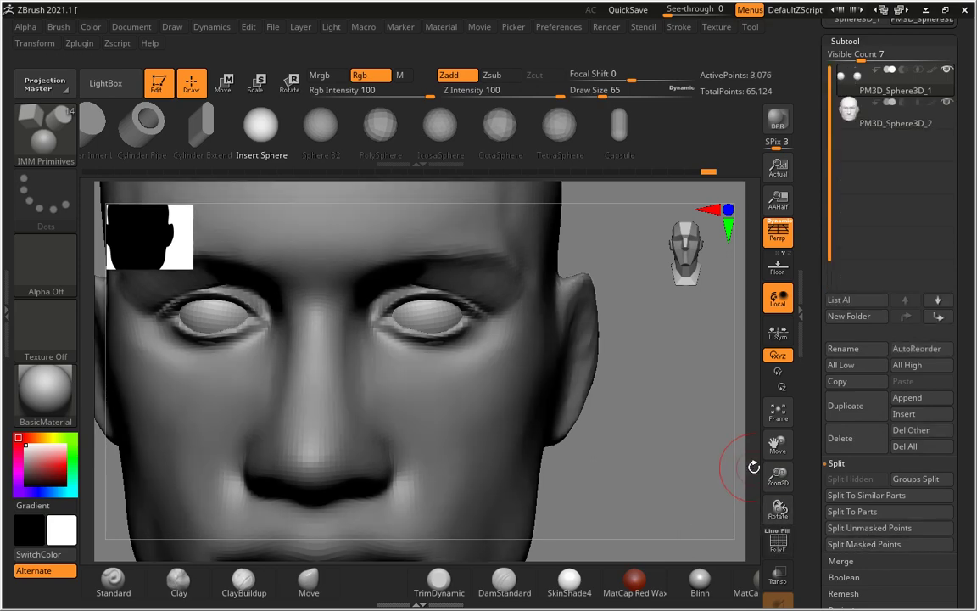
mouse_move(702, 353)
left_mouse_down()
mouse_move(713, 360)
mouse_move(603, 371)
left_mouse_up()
- Make the head subtool active with the Move brush and turn the head toward a front view
left_click(348, 365, "alt")
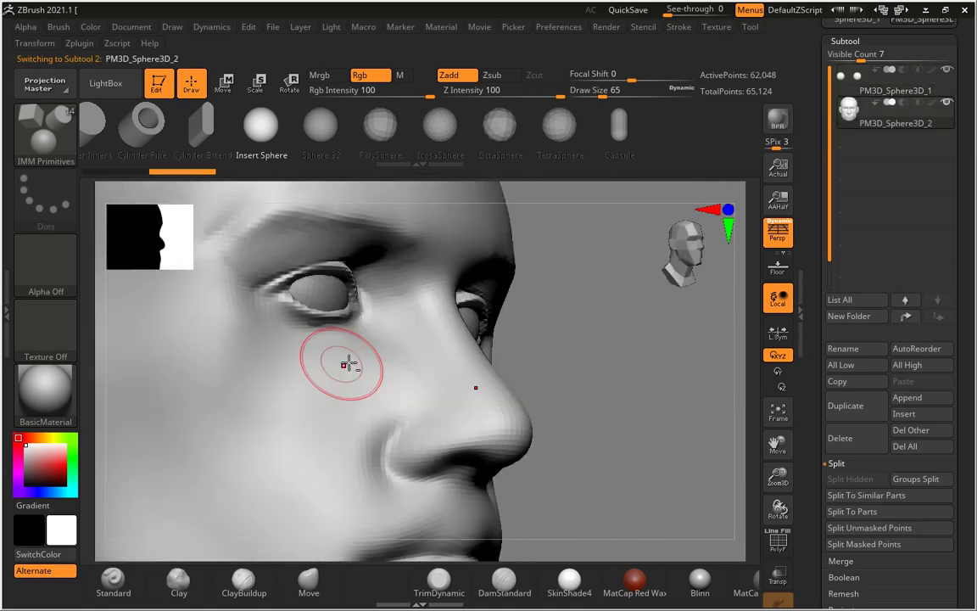
left_click(309, 581)
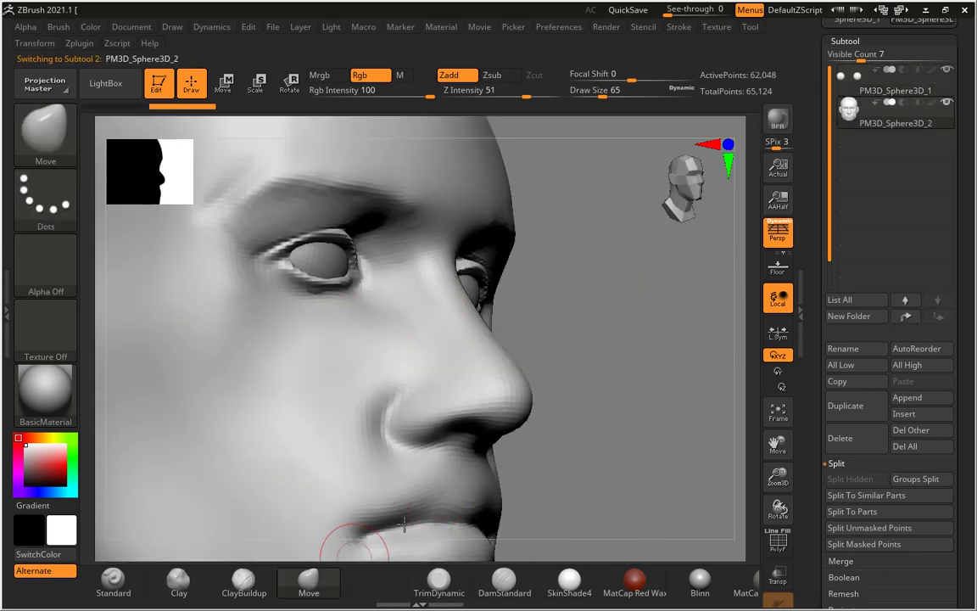
mouse_move(645, 475)
left_mouse_down()
mouse_move(665, 392)
mouse_move(551, 340)
left_mouse_up()
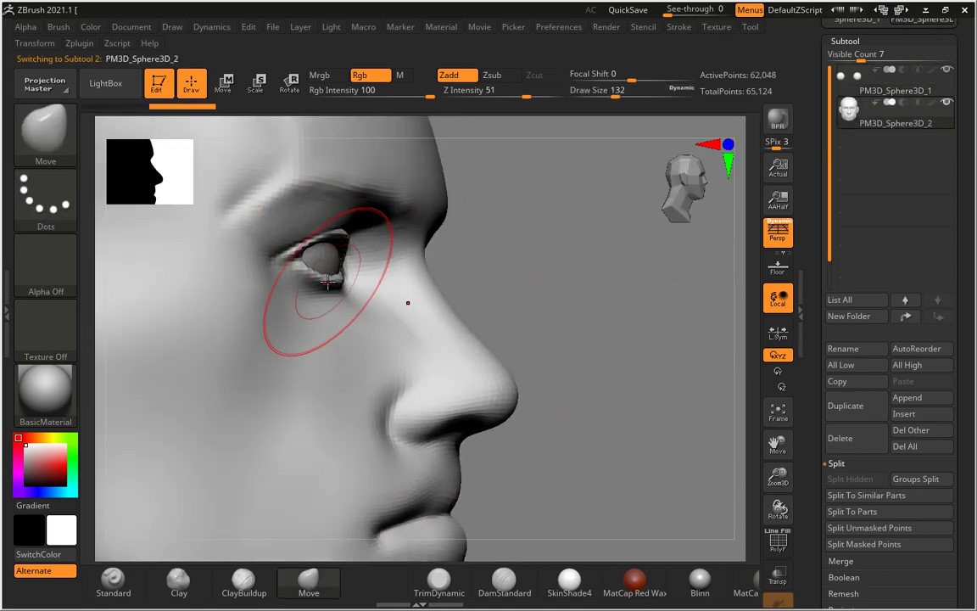
key("bracketleft")
key("bracketleft")
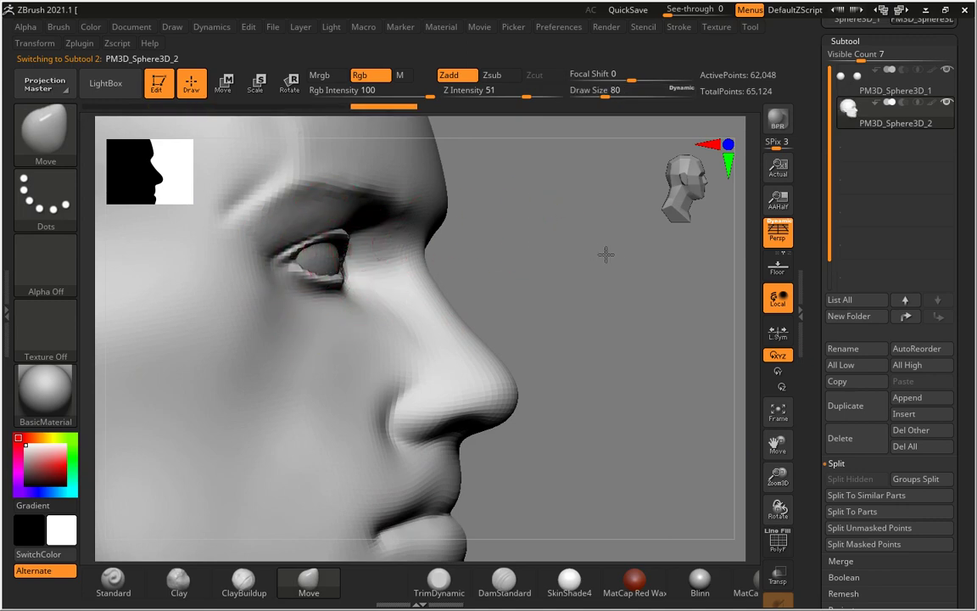
mouse_move(607, 254)
left_mouse_down("alt")
mouse_move(547, 253)
mouse_move(385, 319)
left_mouse_up("alt")
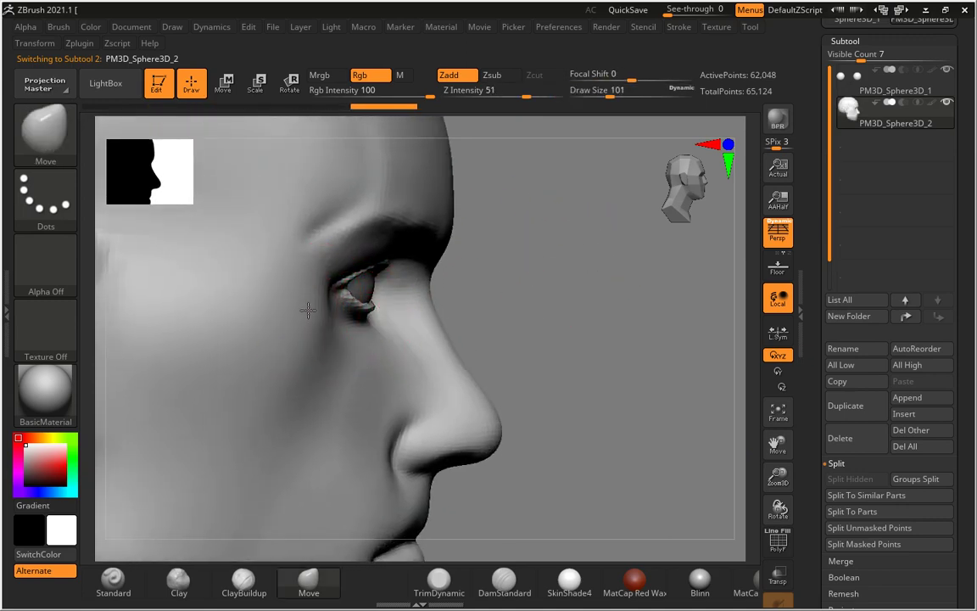
right_click_drag(458, 314, 451, 343)
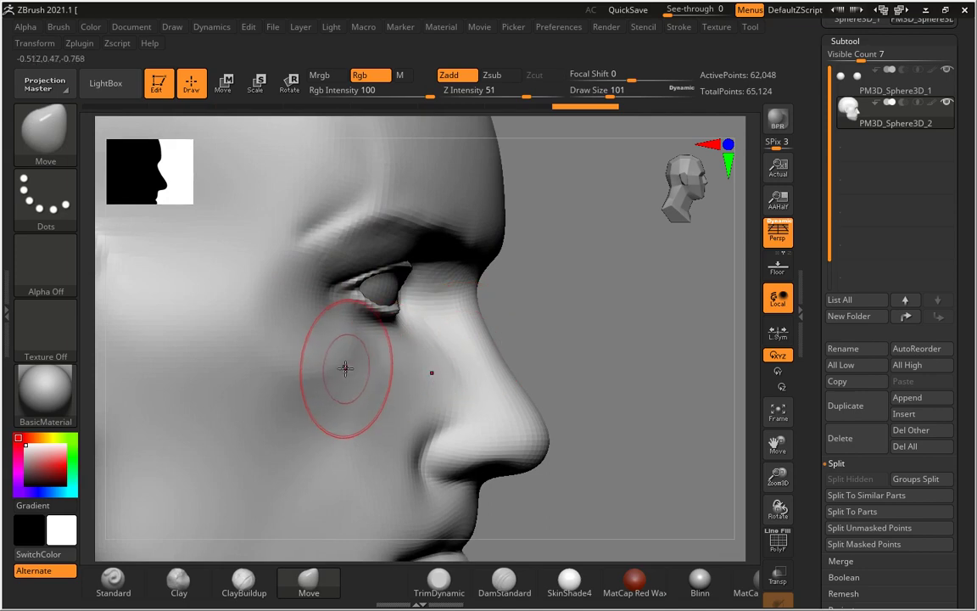
key("shift")
mouse_move(416, 388)
right_mouse_down("shift")
mouse_move(599, 326)
mouse_move(728, 324)
mouse_move(593, 337)
mouse_move(654, 371)
mouse_move(645, 344)
mouse_move(635, 343)
mouse_move(644, 389)
mouse_move(643, 354)
right_mouse_up("shift")
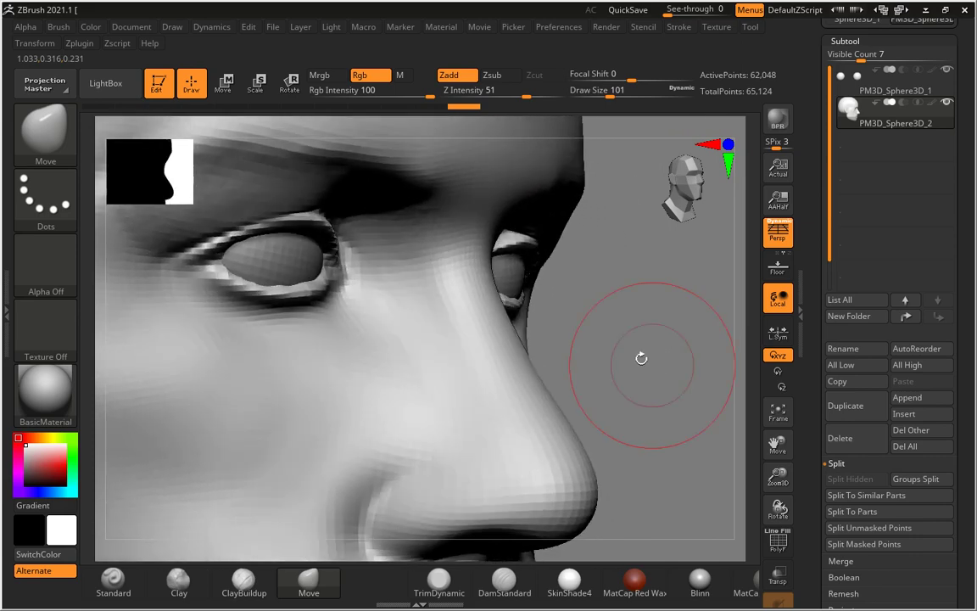
- Set brush size 51, then 22, frame the head with F, and Shift-smooth the eyelid rims
type("s51")
key("Return")
type("s22")
key("Return")
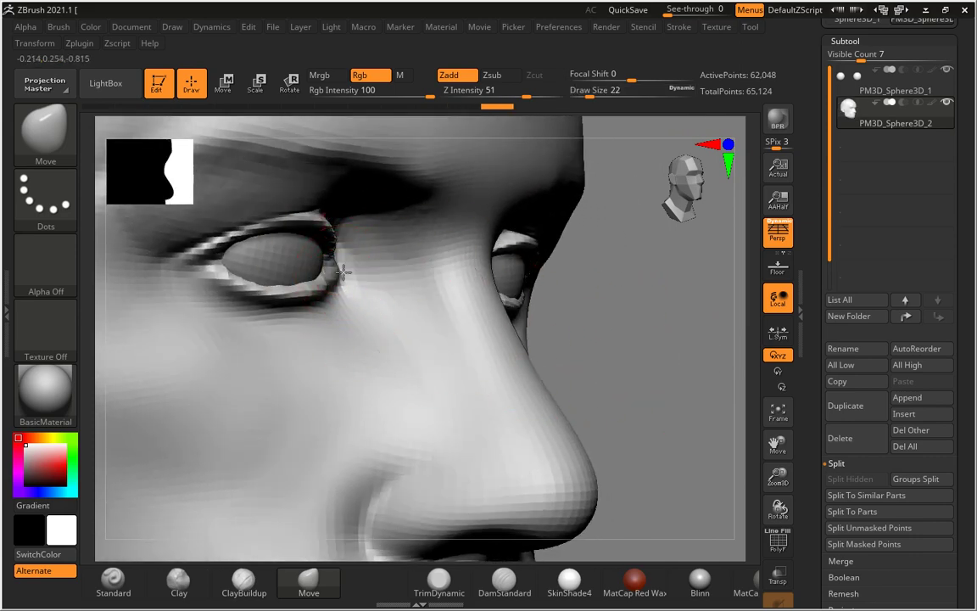
right_click_drag(475, 272, 640, 320, "shift")
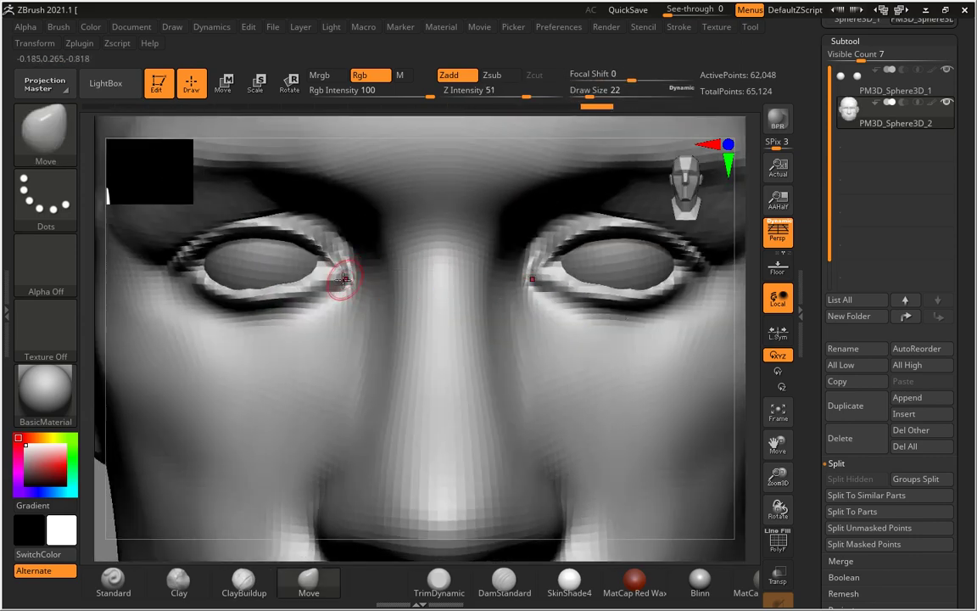
key("f")
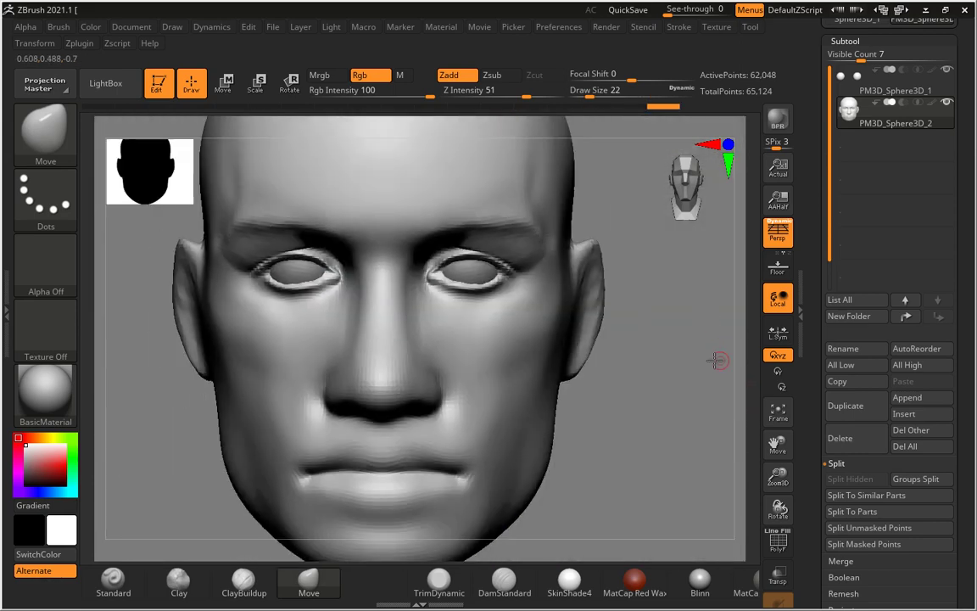
right_click_drag(719, 356, 400, 282)
key("shift")
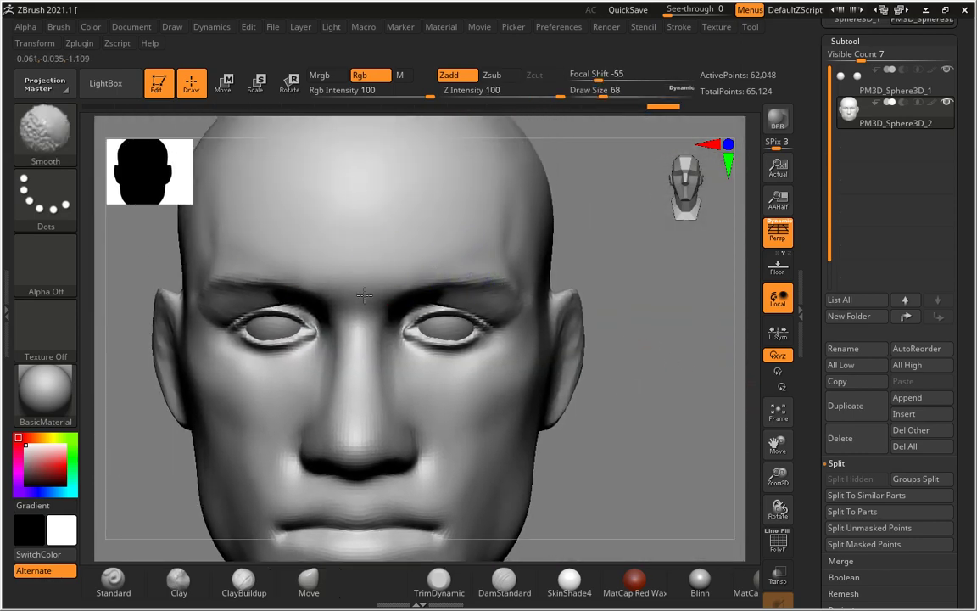
left_click_drag(645, 390, 668, 428)
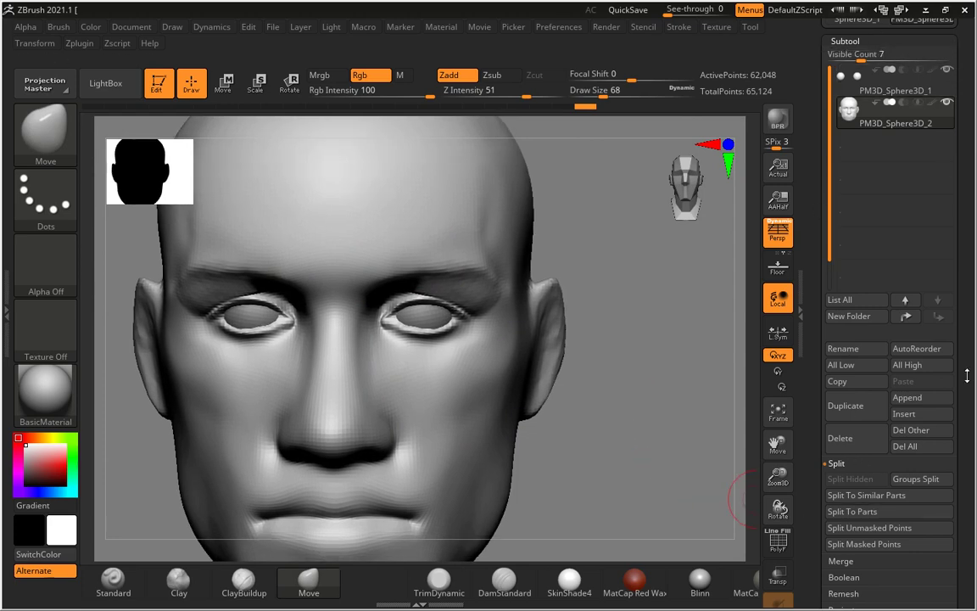
- Remesh the head with DynaMesh at resolution 272
left_click_drag(967, 375, 962, 283)
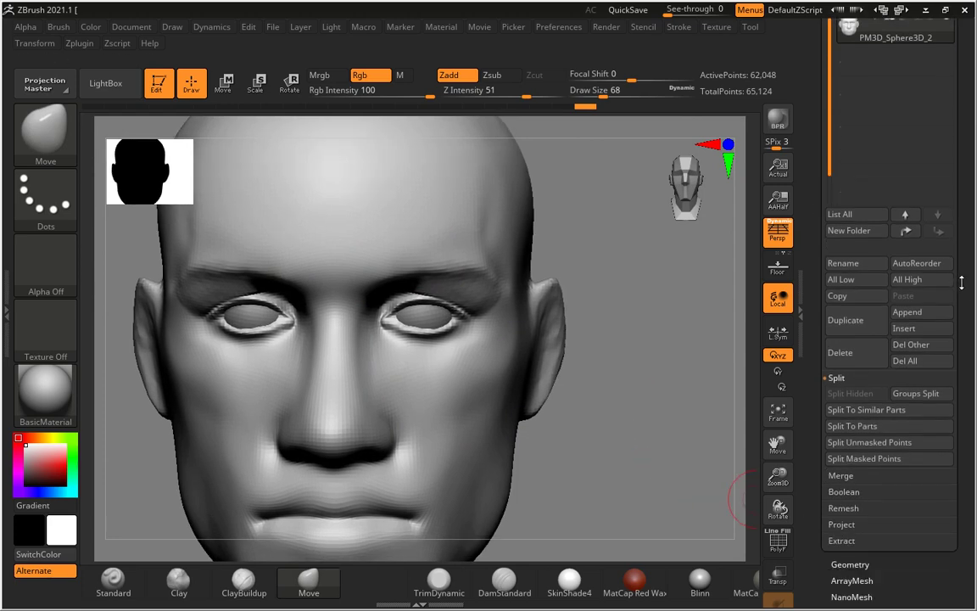
left_click(847, 562)
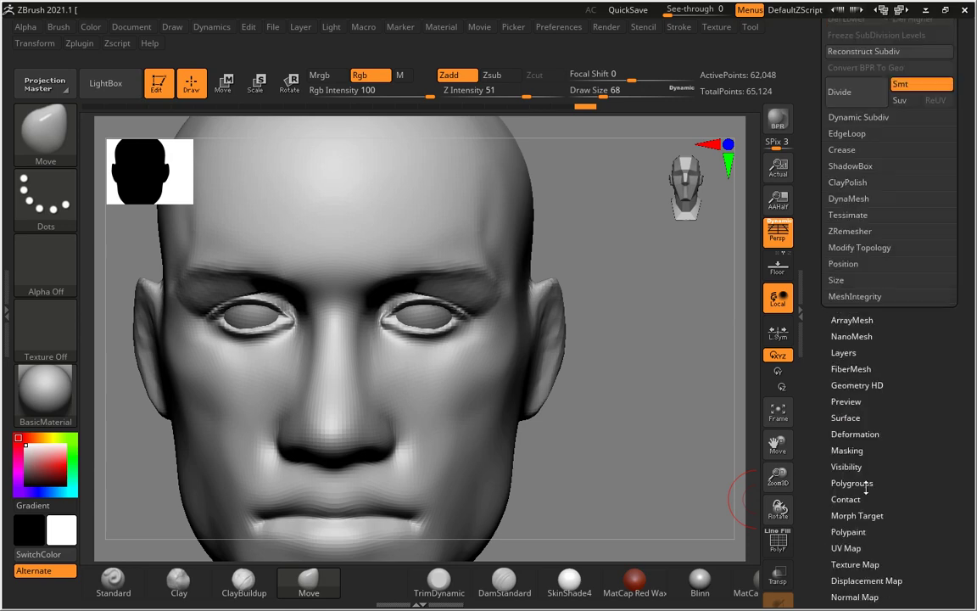
left_click(850, 200)
left_click_drag(860, 252, 861, 252)
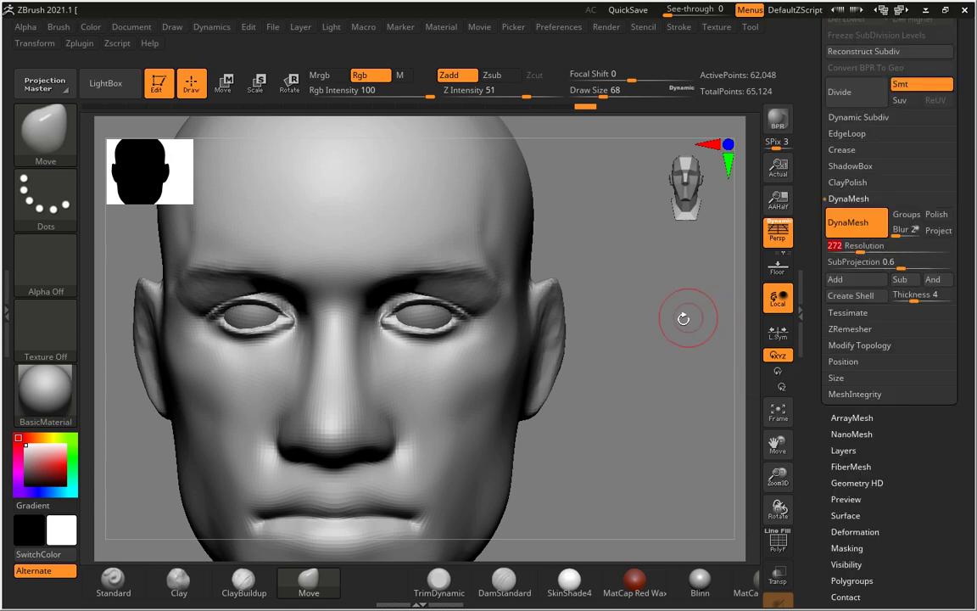
left_click_drag(615, 341, 683, 410, "ctrl")
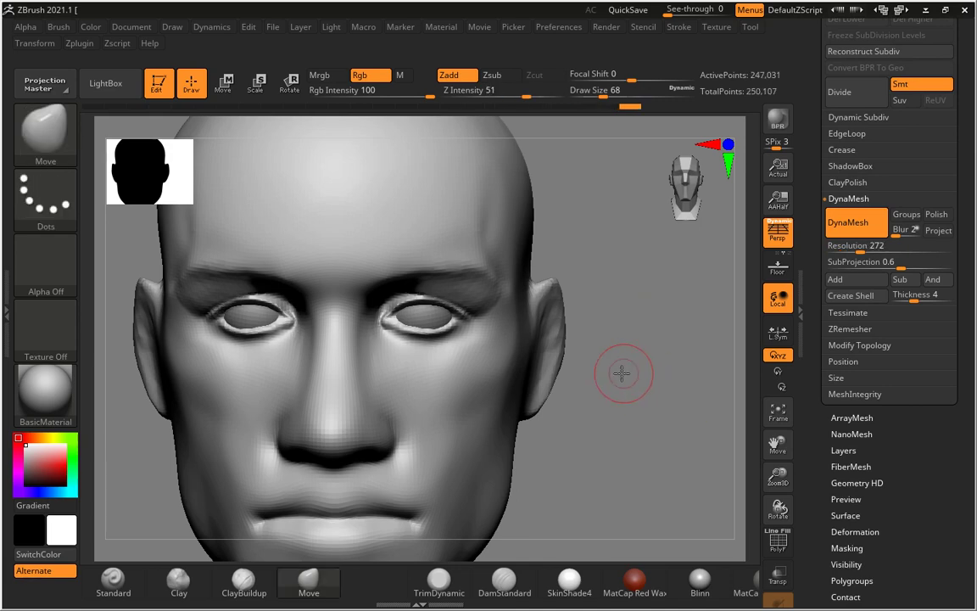
- Solo the head and carve a deeper upper eyelid crease with DamStandard at size 51
mouse_move(621, 373)
right_mouse_down("ctrl")
mouse_move(674, 432)
mouse_move(612, 327)
right_mouse_up("ctrl")
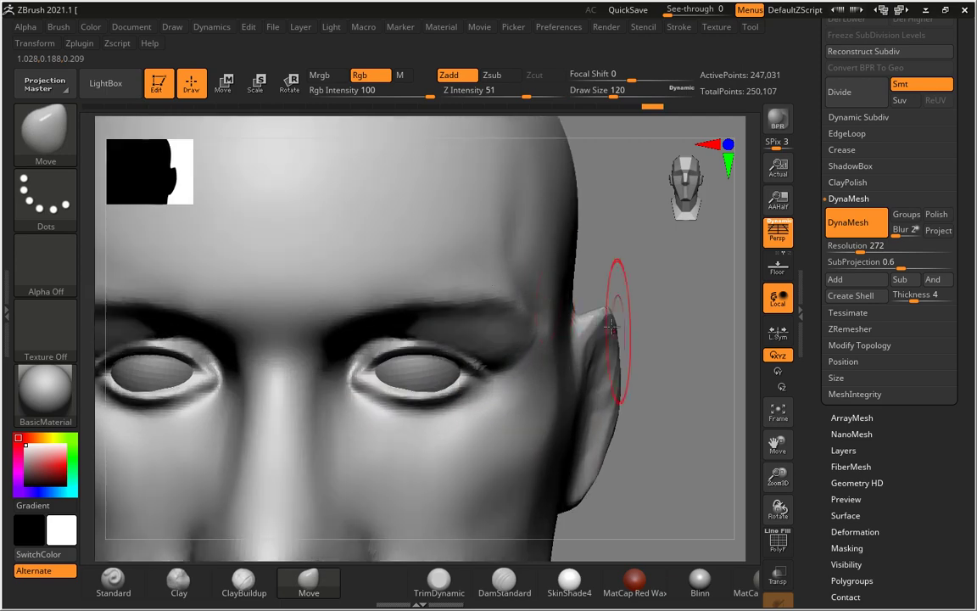
left_click(34, 47)
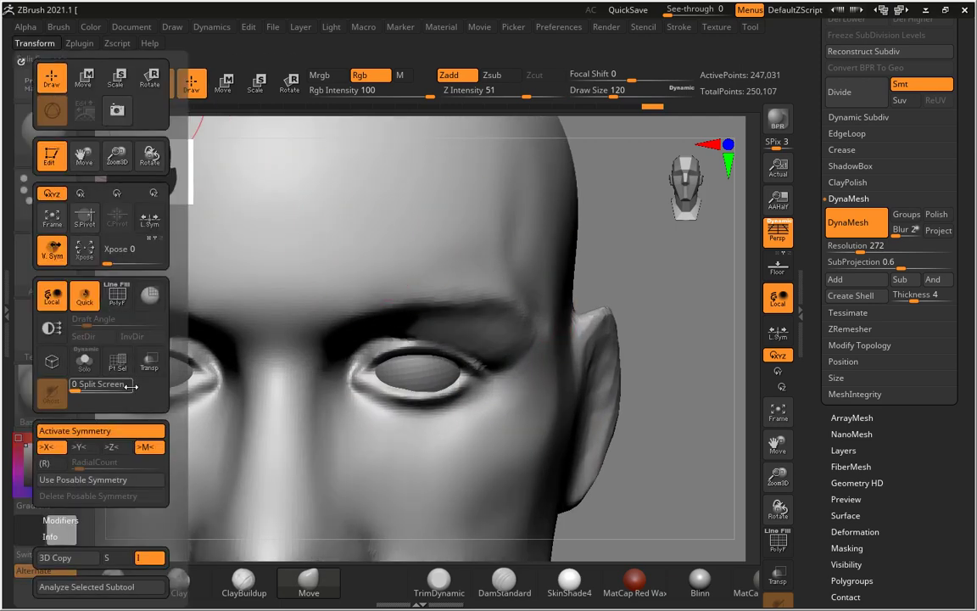
left_click(84, 360)
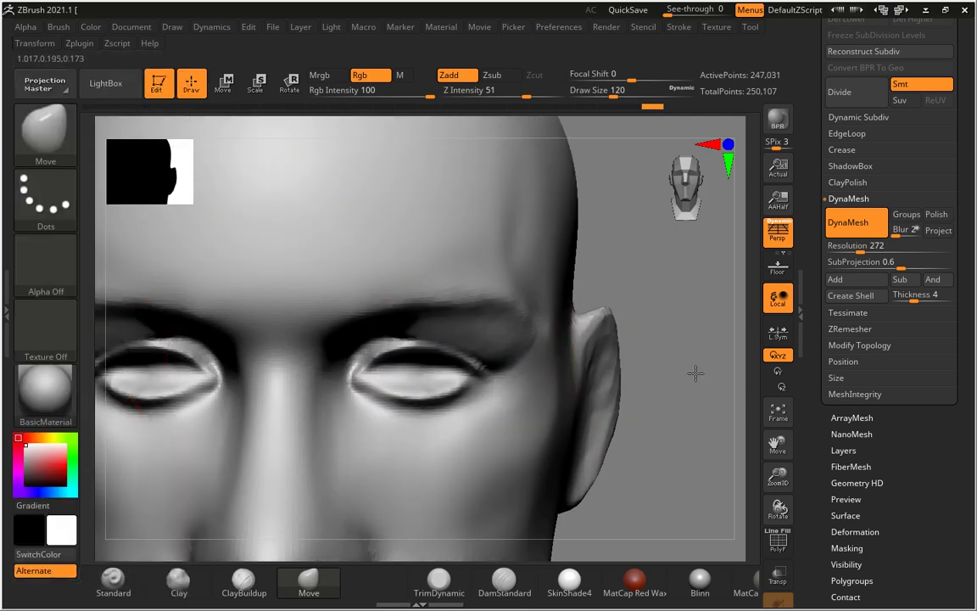
mouse_move(696, 374)
left_mouse_down()
mouse_move(703, 335)
mouse_move(633, 371)
left_mouse_up()
left_click(502, 581)
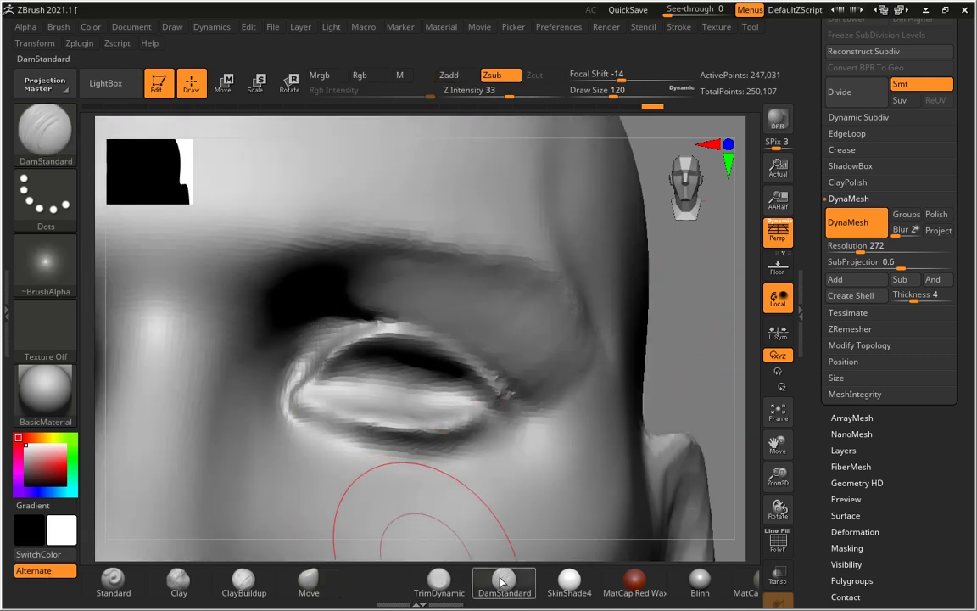
key("bracketleft")
key("bracketleft")
key("bracketleft")
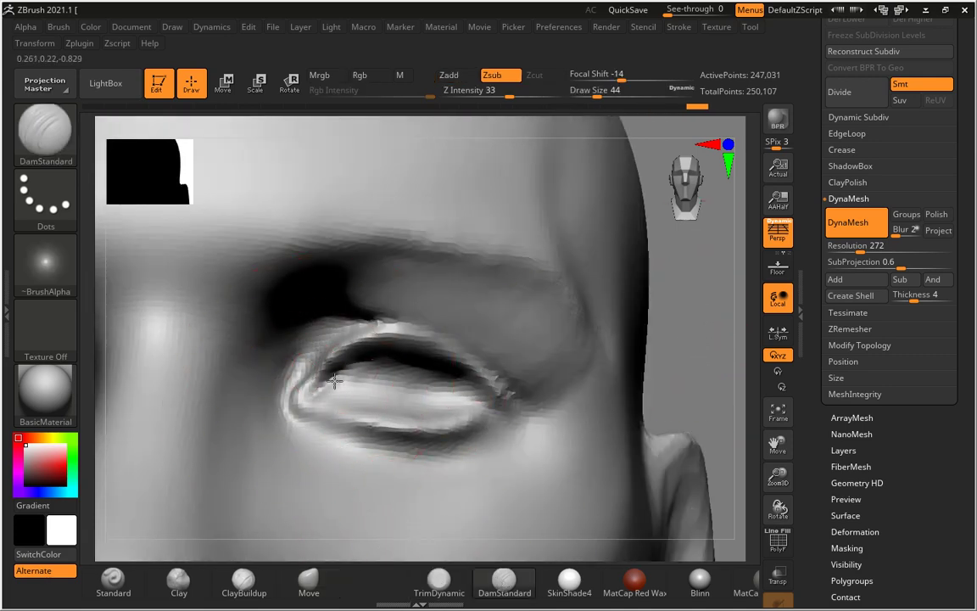
key("bracketright")
left_click_drag(381, 365, 406, 356)
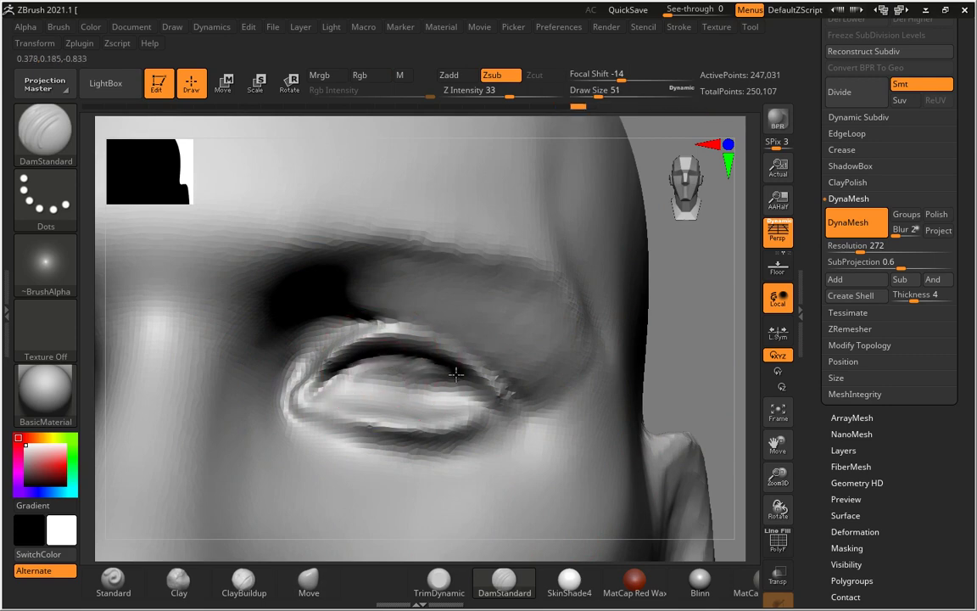
- Check the Lazy Mouse stroke options, then thicken the eyelids with ClayBuildup, enlarging it to 62
left_click(678, 28)
left_click(723, 282)
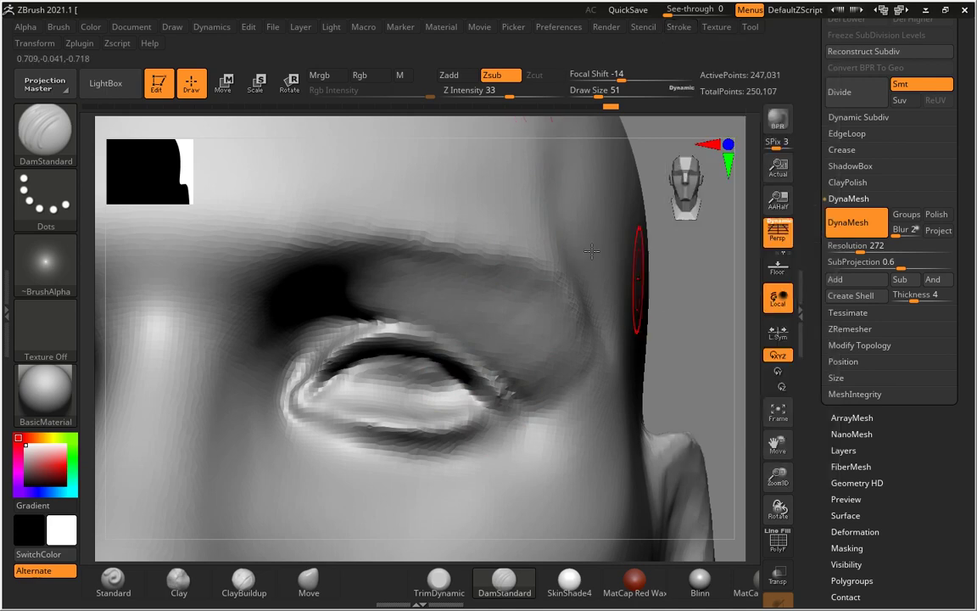
mouse_move(694, 359)
left_mouse_down()
mouse_move(720, 323)
mouse_move(683, 349)
mouse_move(677, 343)
left_mouse_up()
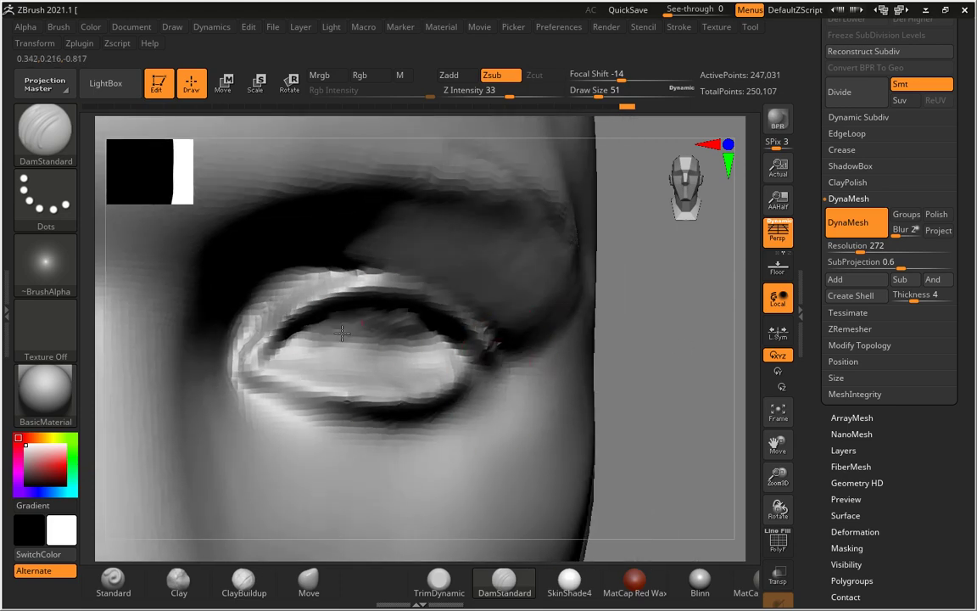
left_click(244, 580)
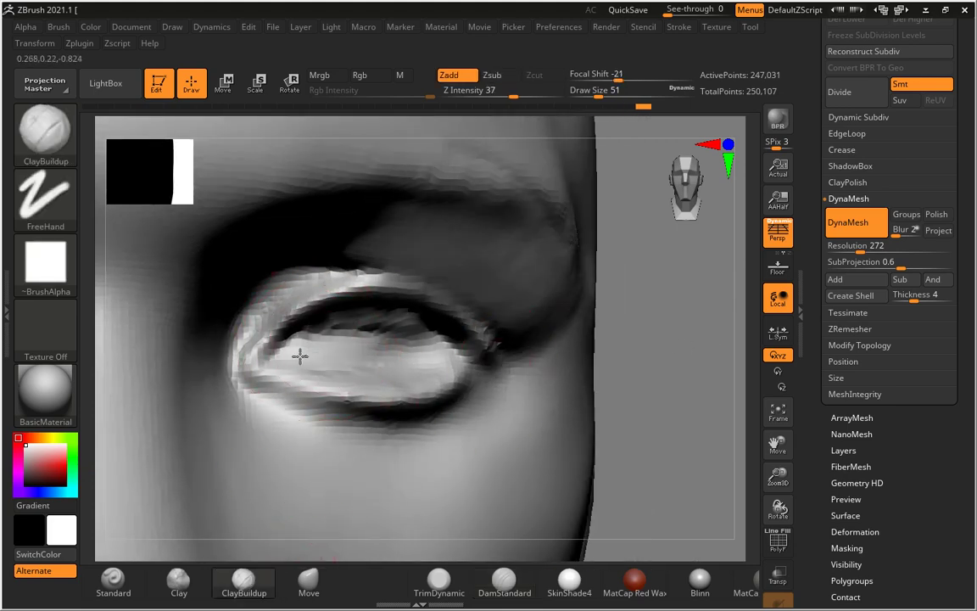
mouse_move(300, 356)
left_mouse_down()
mouse_move(399, 343)
mouse_move(322, 322)
mouse_move(482, 302)
left_mouse_up()
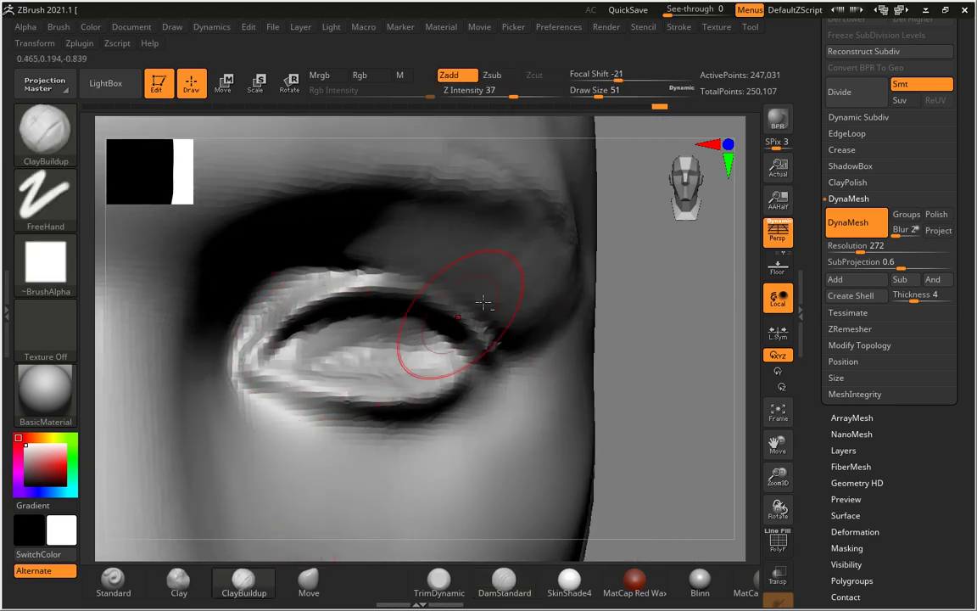
left_click_drag(606, 269, 645, 280)
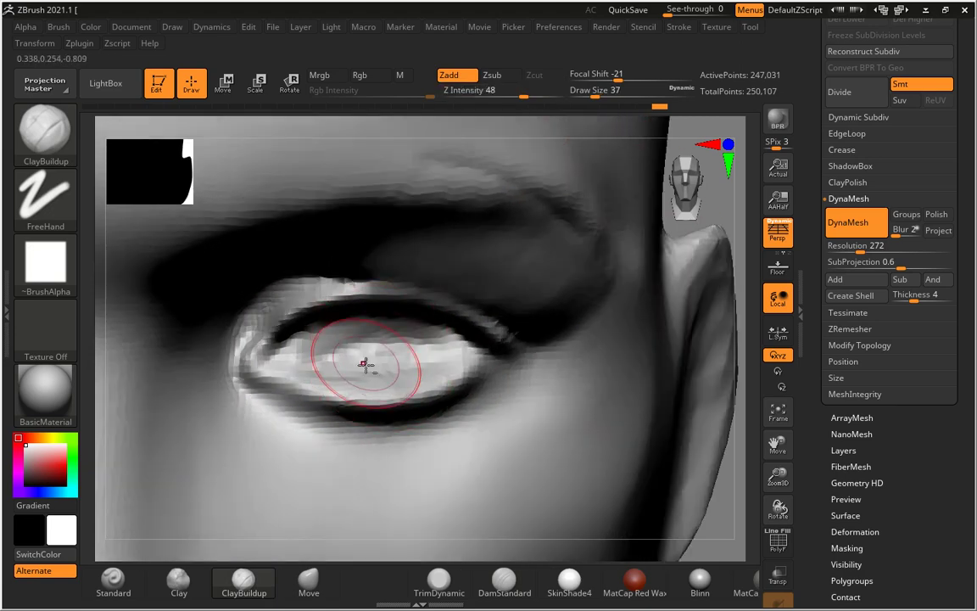
mouse_move(448, 346)
left_mouse_down()
mouse_move(310, 350)
mouse_move(356, 364)
mouse_move(394, 353)
mouse_move(360, 378)
left_mouse_up()
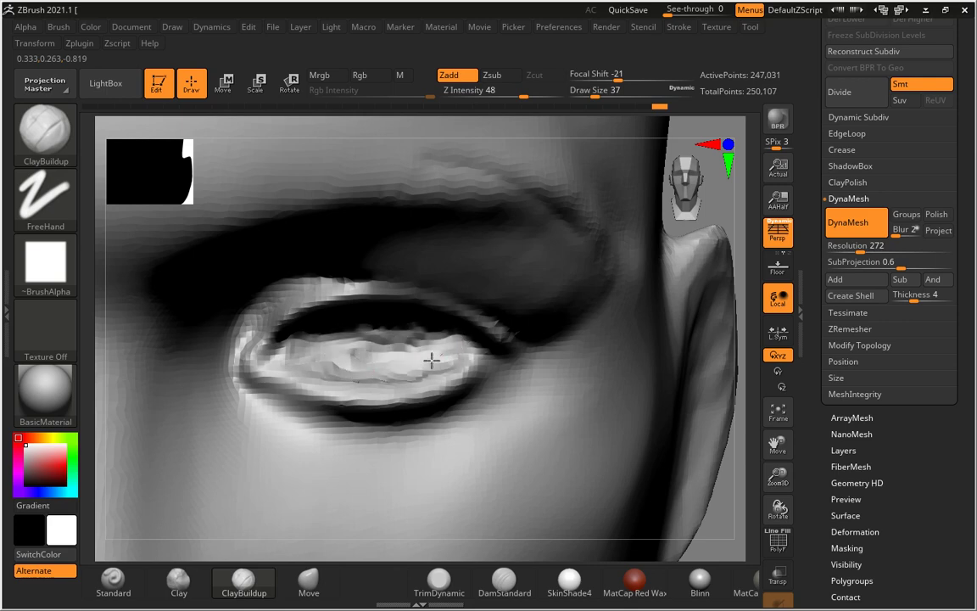
mouse_move(432, 361)
left_mouse_down()
mouse_move(373, 322)
mouse_move(322, 350)
mouse_move(404, 355)
mouse_move(321, 349)
mouse_move(327, 383)
left_mouse_up()
key("bracketright")
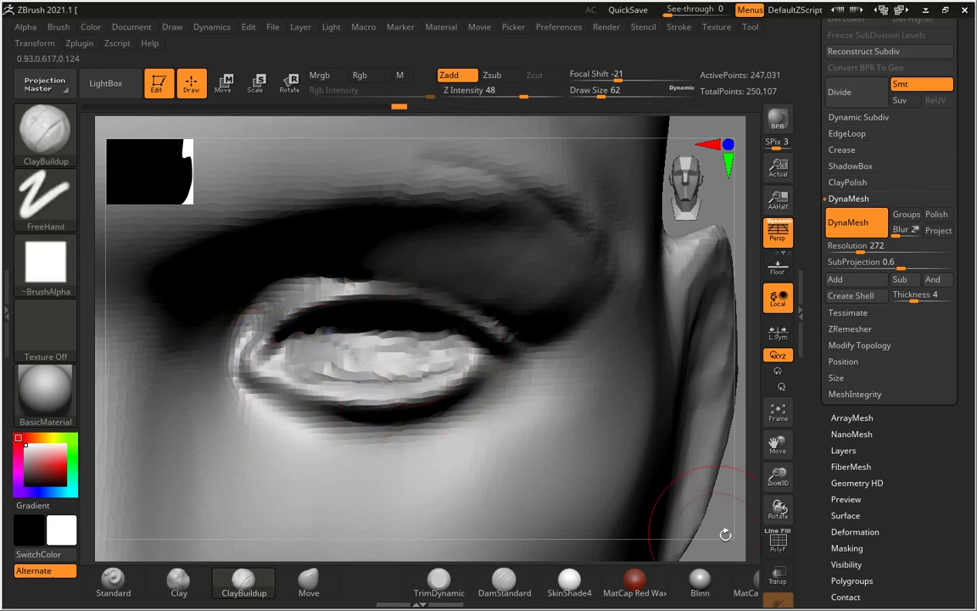
- Turn off Solo to show the eyeballs, then smooth and rebuild the lower eyelid
left_click(41, 44)
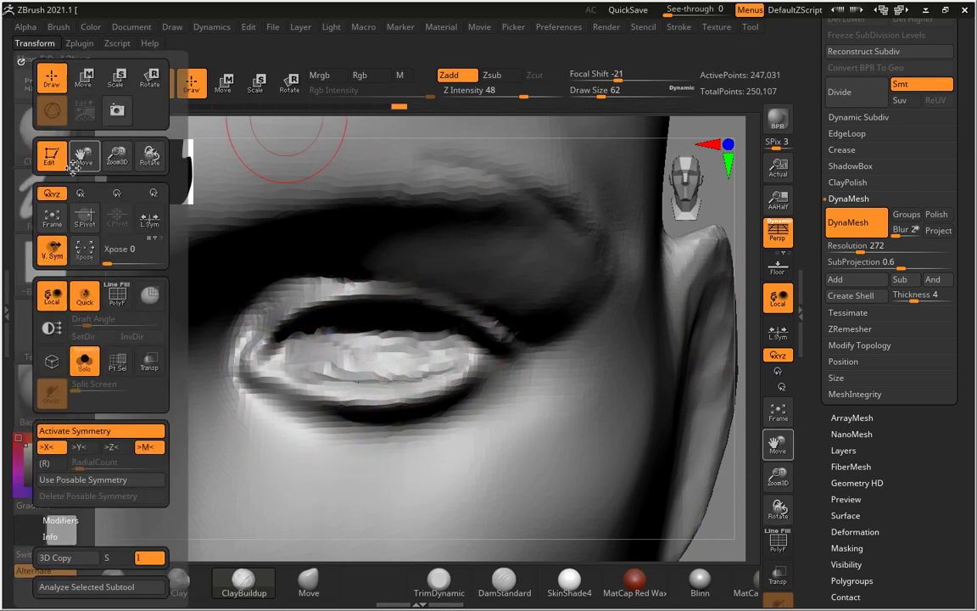
left_click(85, 363)
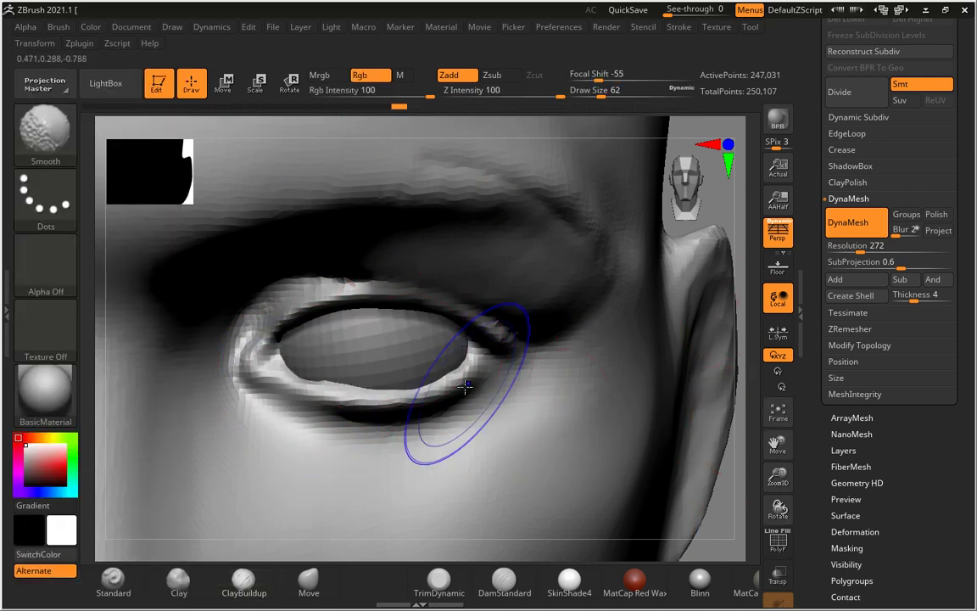
left_click_drag(458, 371, 254, 357, "shift")
mouse_move(465, 389)
left_mouse_down()
mouse_move(273, 414)
mouse_move(490, 387)
mouse_move(321, 412)
mouse_move(452, 399)
left_mouse_up()
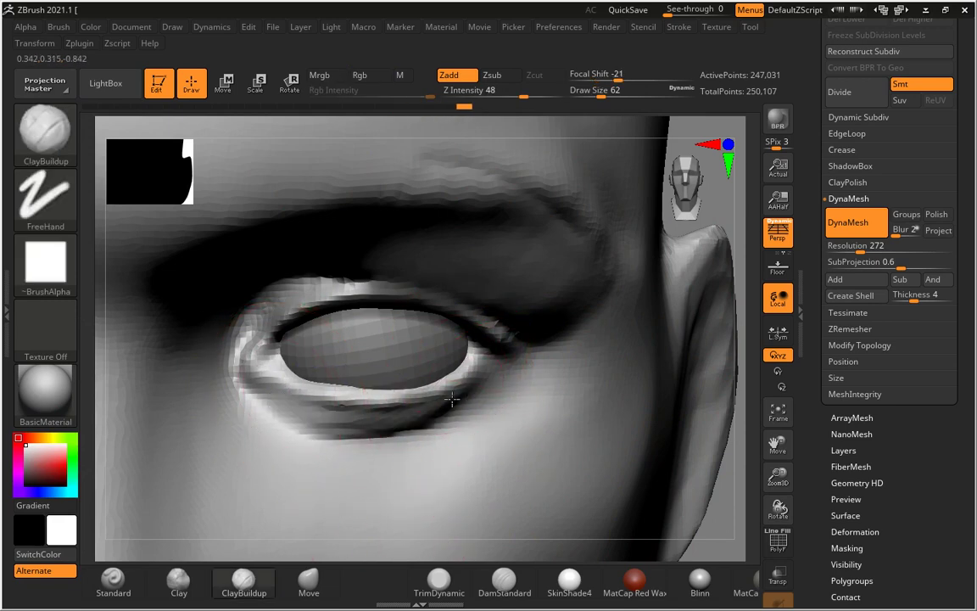
left_click_drag(489, 363, 356, 386)
left_click_drag(295, 408, 407, 377, "shift")
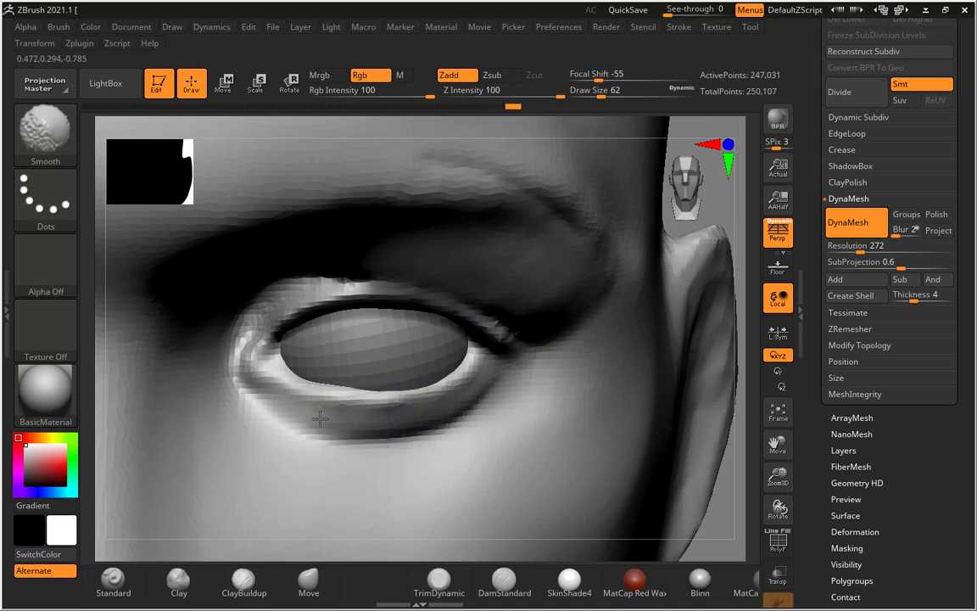
- Reshape the inner corner of the eye with the Move brush, then enlarge it to 33
left_click(504, 581)
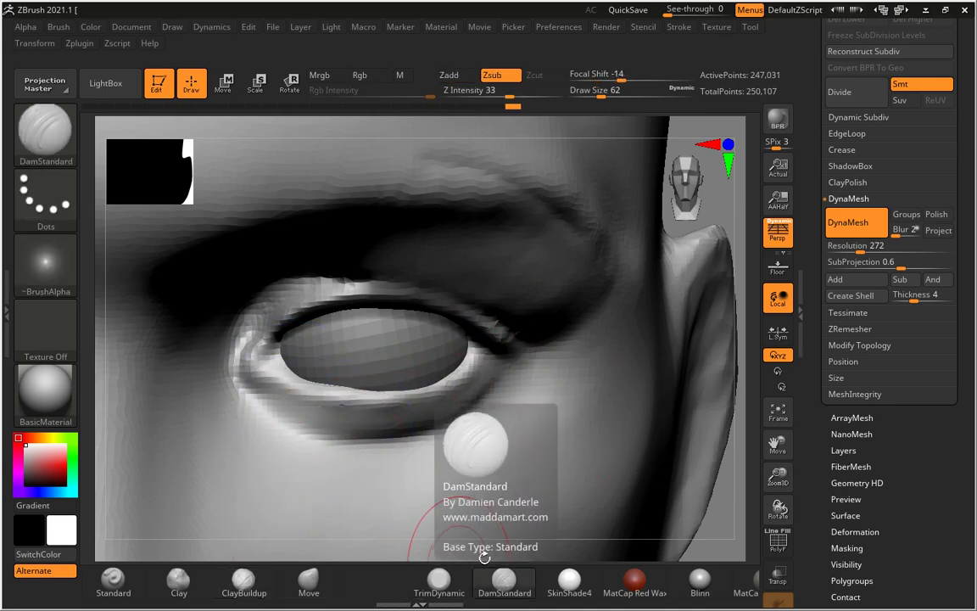
key("s")
left_click_drag(264, 331, 260, 331)
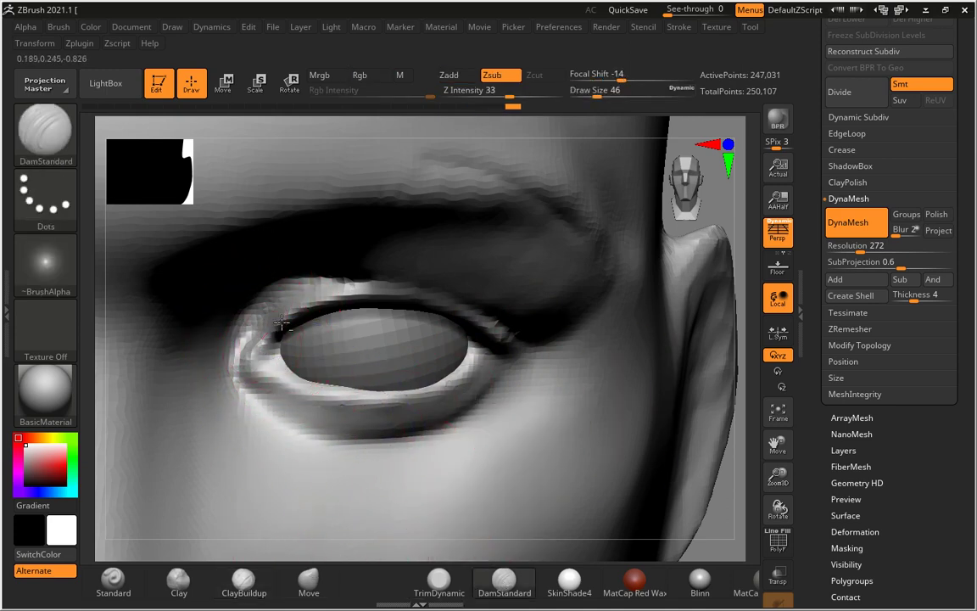
left_click(290, 582)
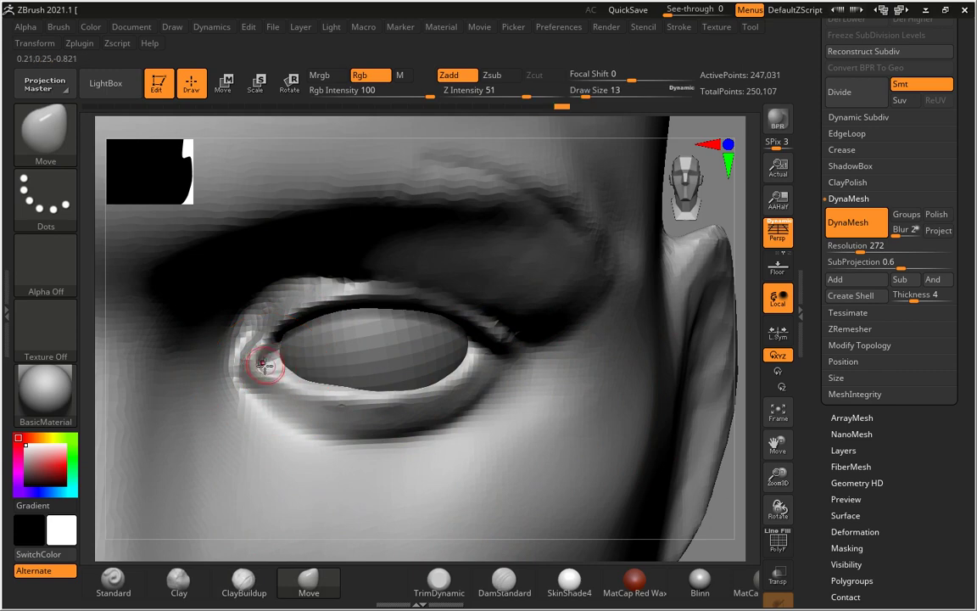
key("ctrl")
mouse_move(257, 373)
left_mouse_down()
mouse_move(246, 327)
mouse_move(266, 375)
mouse_move(236, 309)
mouse_move(246, 382)
mouse_move(312, 404)
mouse_move(356, 378)
mouse_move(444, 387)
left_mouse_up()
key("s")
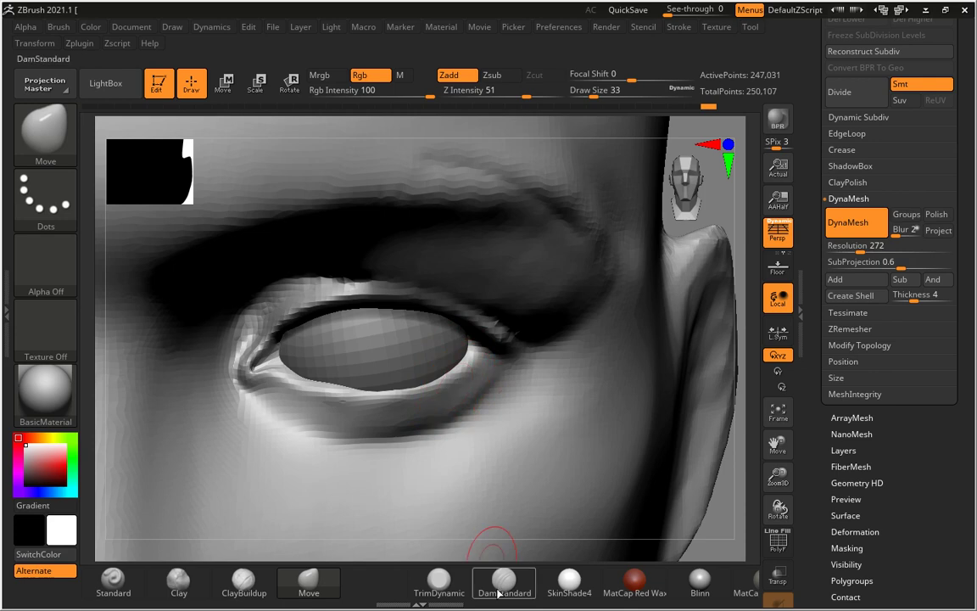
- Deepen the lower eyelid crease toward the inner corner with DamStandard, Lazy Radius 9
left_click(504, 580)
left_click_drag(402, 402, 263, 386)
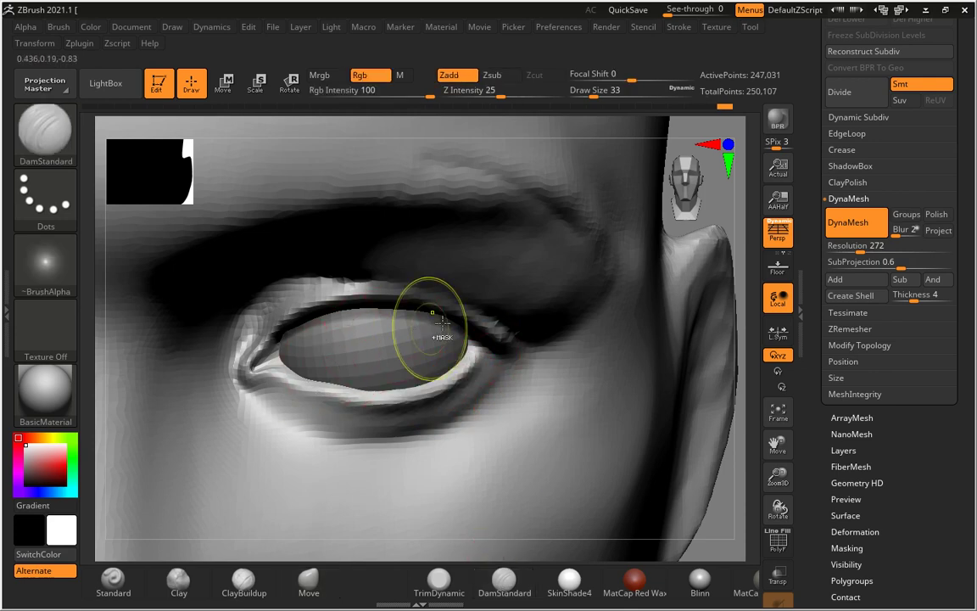
left_click(678, 27)
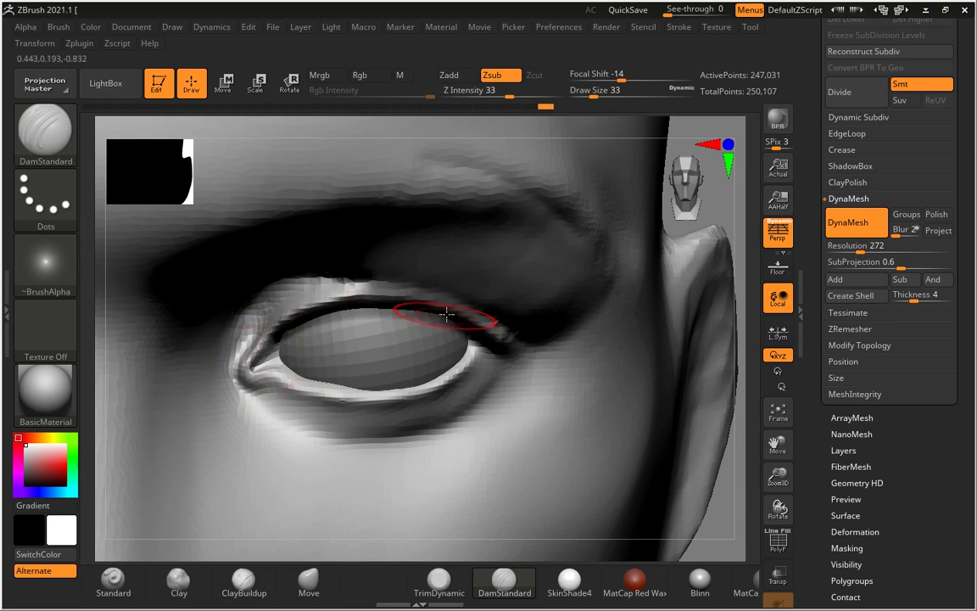
left_click_drag(777, 475, 676, 421)
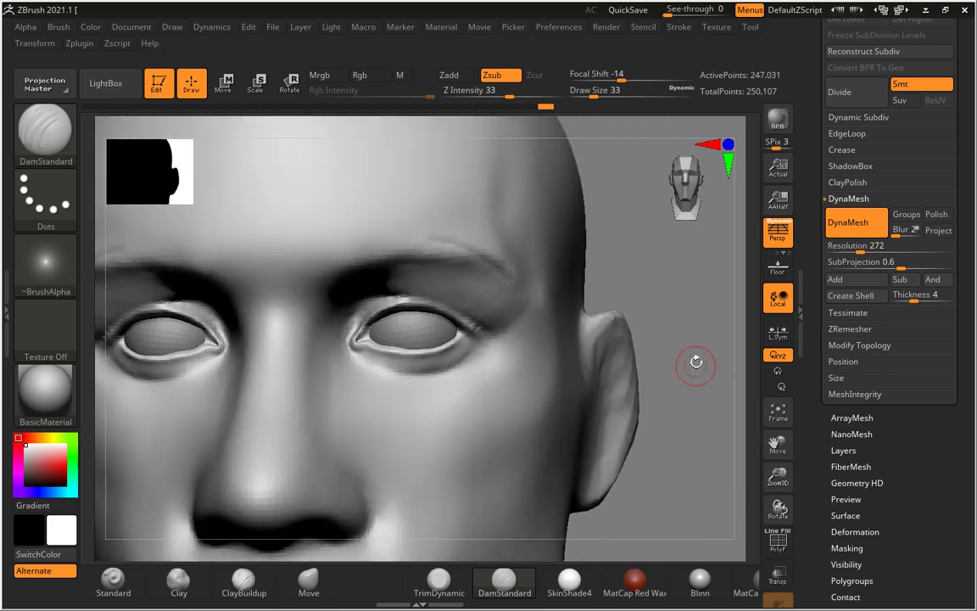
- Resize the brush to 83 and carve a crease along the lower eyelid edge
left_click_drag(694, 360, 469, 244)
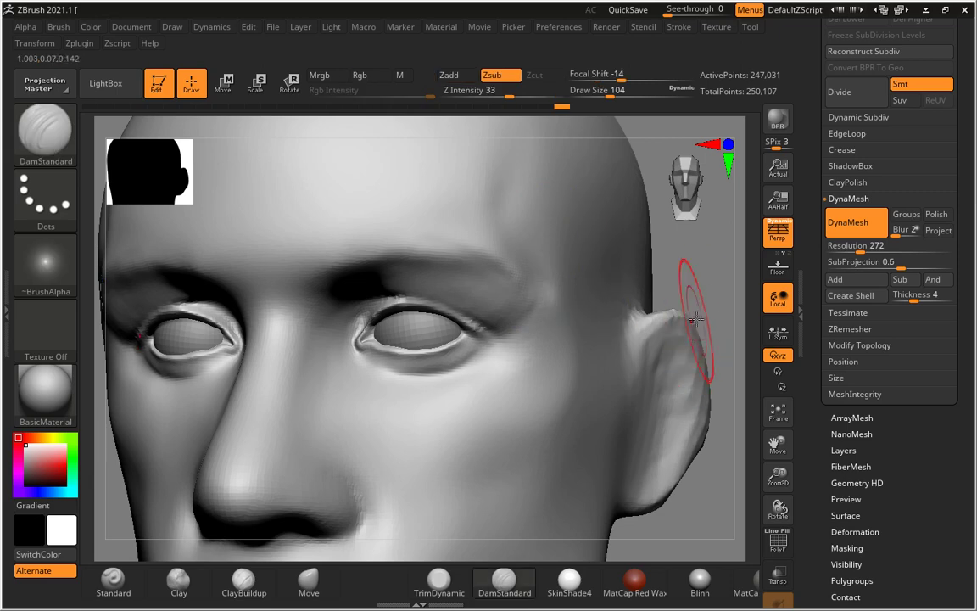
mouse_move(708, 307)
left_mouse_down()
mouse_move(667, 307)
mouse_move(419, 404)
left_mouse_up()
key("s")
mouse_move(289, 415)
left_mouse_down()
mouse_move(255, 415)
mouse_move(363, 429)
left_mouse_up()
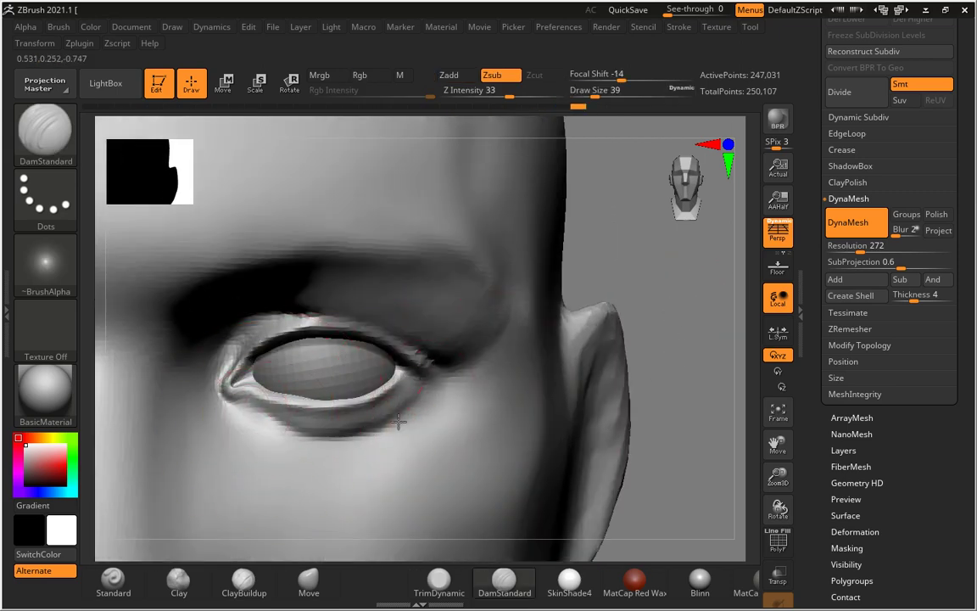
mouse_move(283, 458)
left_mouse_down()
mouse_move(206, 405)
mouse_move(279, 452)
left_mouse_up()
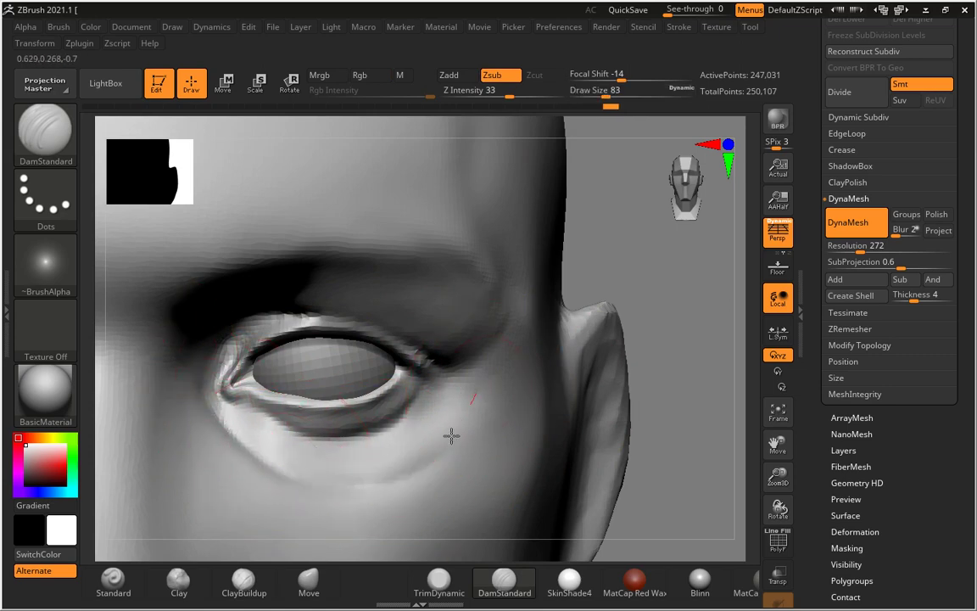
key("shift")
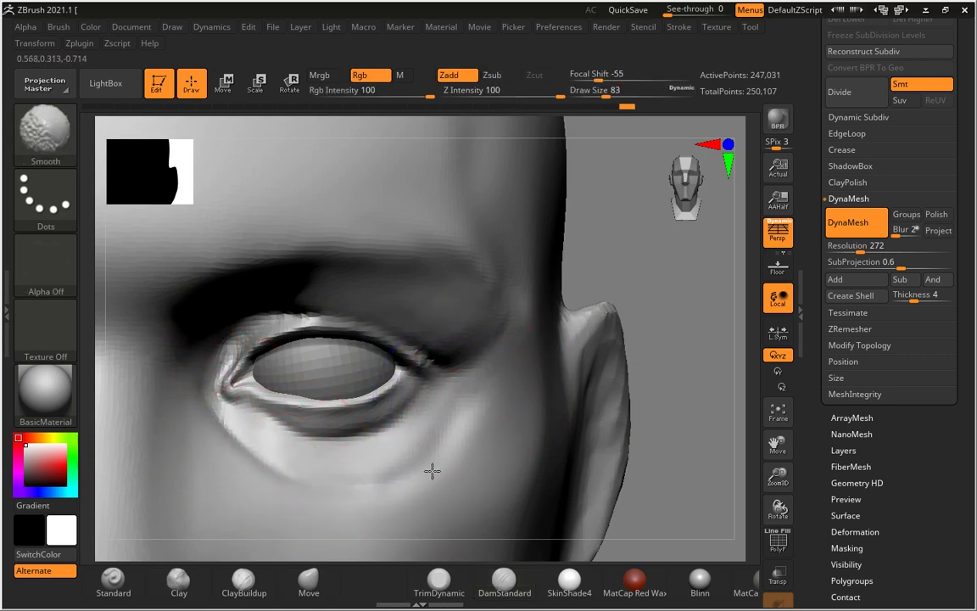
left_click_drag(693, 339, 404, 415, "alt")
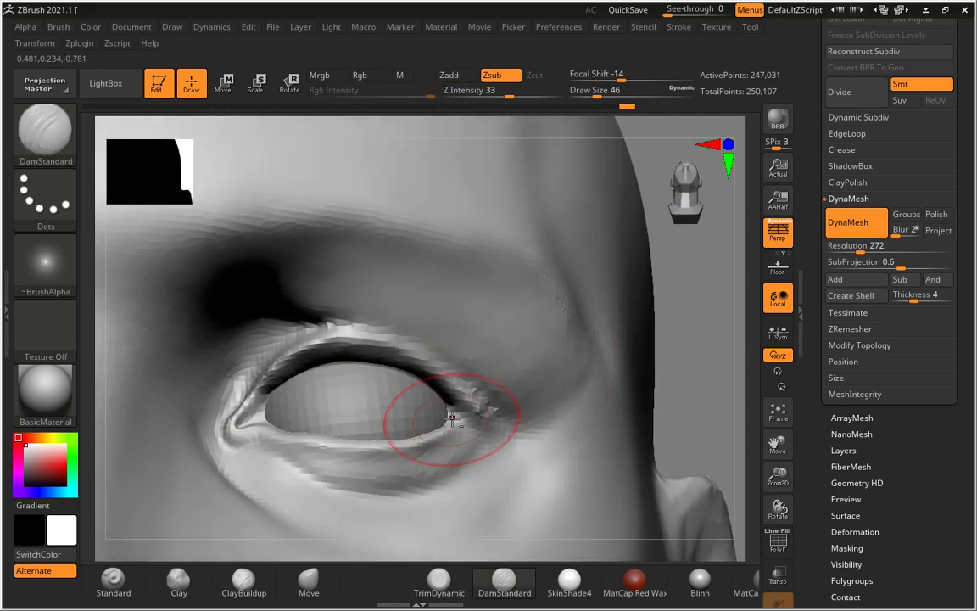
left_click_drag(451, 424, 331, 437)
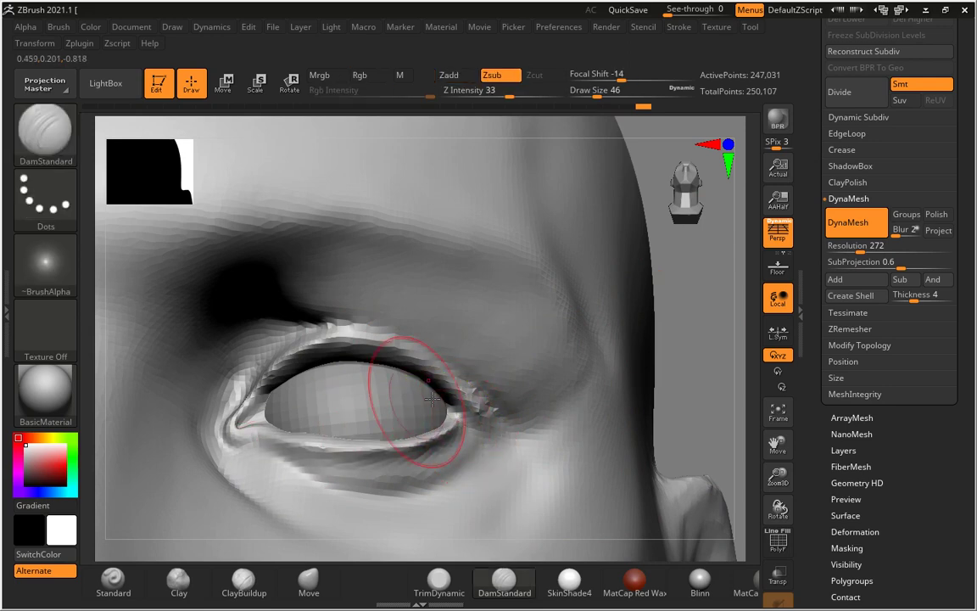
- Smooth and re-sculpt the upper eyelid rim at brush sizes 18, then 37
key("bracketleft")
key("bracketleft")
key("bracketleft")
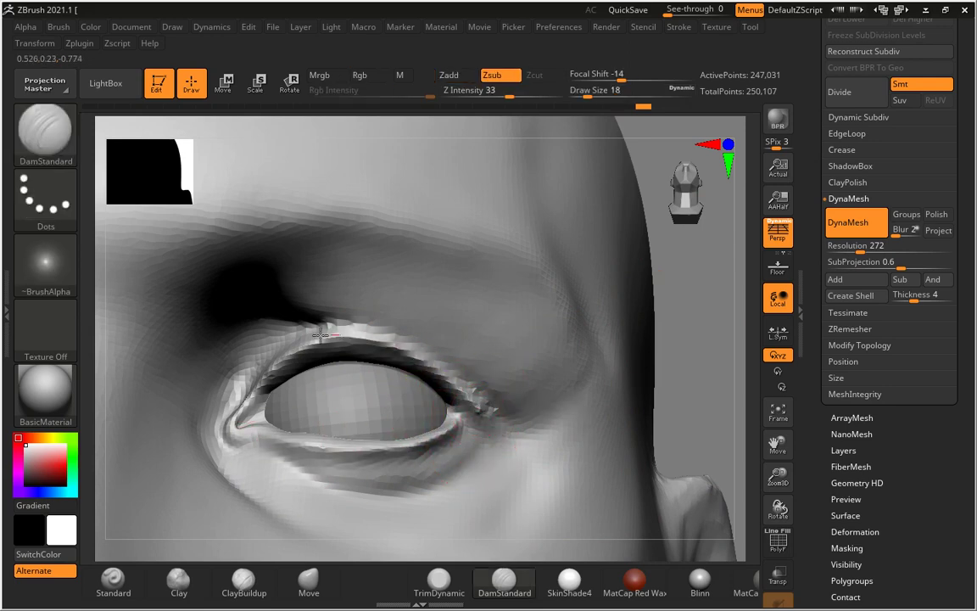
left_click_drag(336, 365, 458, 393, "shift")
key("s")
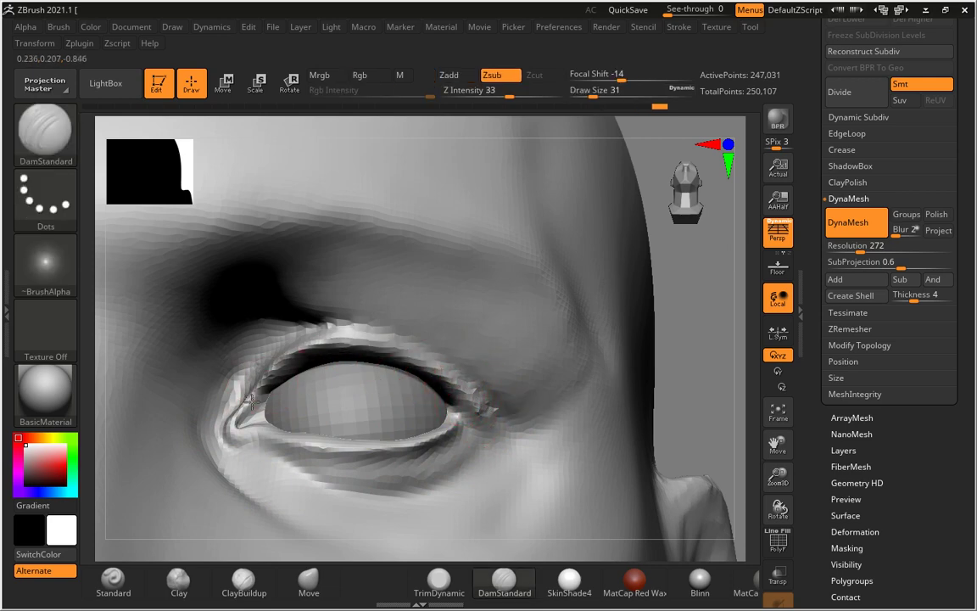
key("bracketright")
left_click_drag(353, 339, 431, 349)
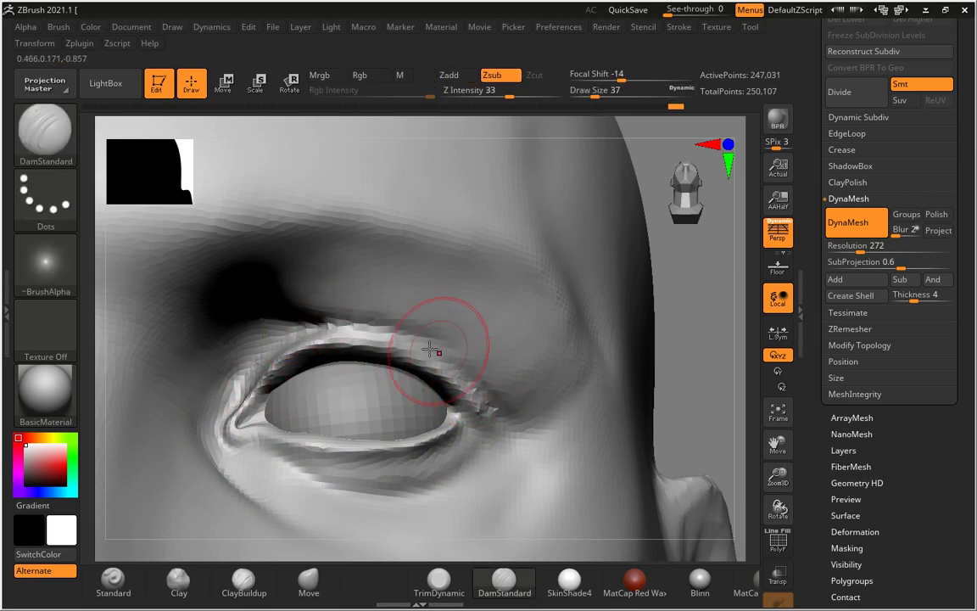
left_click_drag(348, 324, 387, 327)
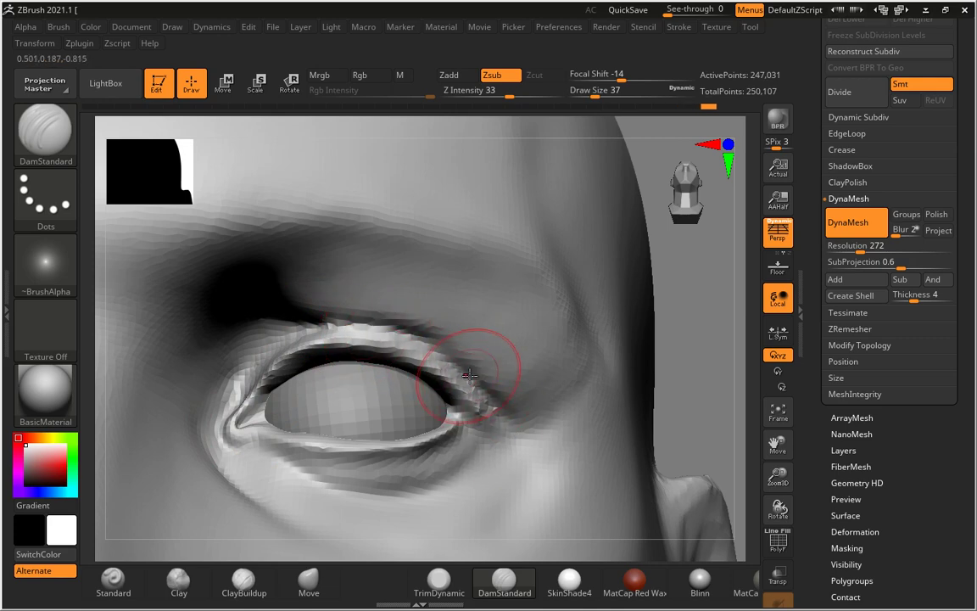
- Smooth the upper eyelid crease corner to corner at brush size 51
key("bracketleft")
key("s")
mouse_move(458, 375)
left_mouse_down()
mouse_move(488, 375)
mouse_move(496, 398)
left_mouse_up()
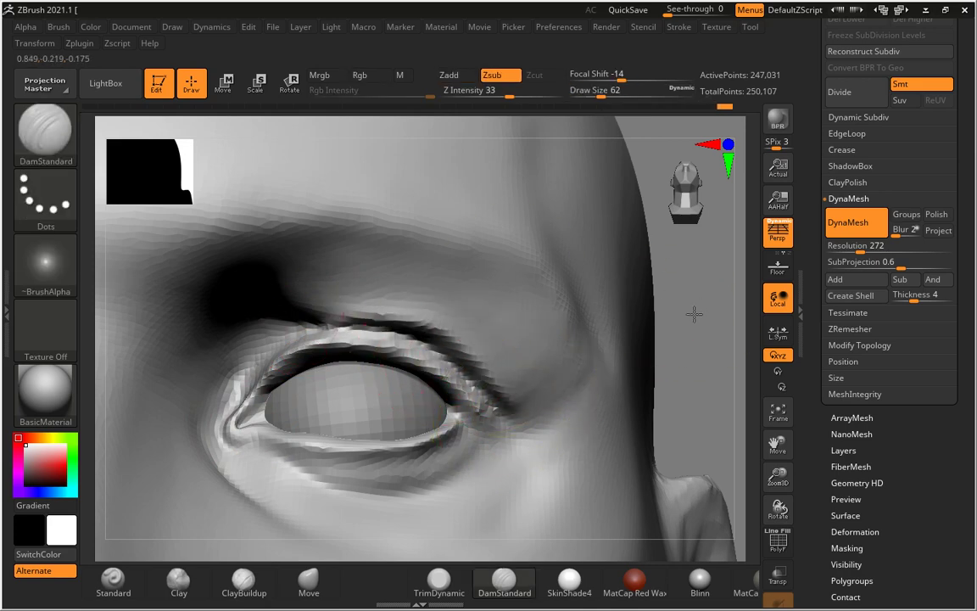
left_click_drag(693, 314, 562, 349)
mouse_move(490, 385)
left_mouse_down("shift")
mouse_move(262, 331)
mouse_move(224, 384)
left_mouse_up("shift")
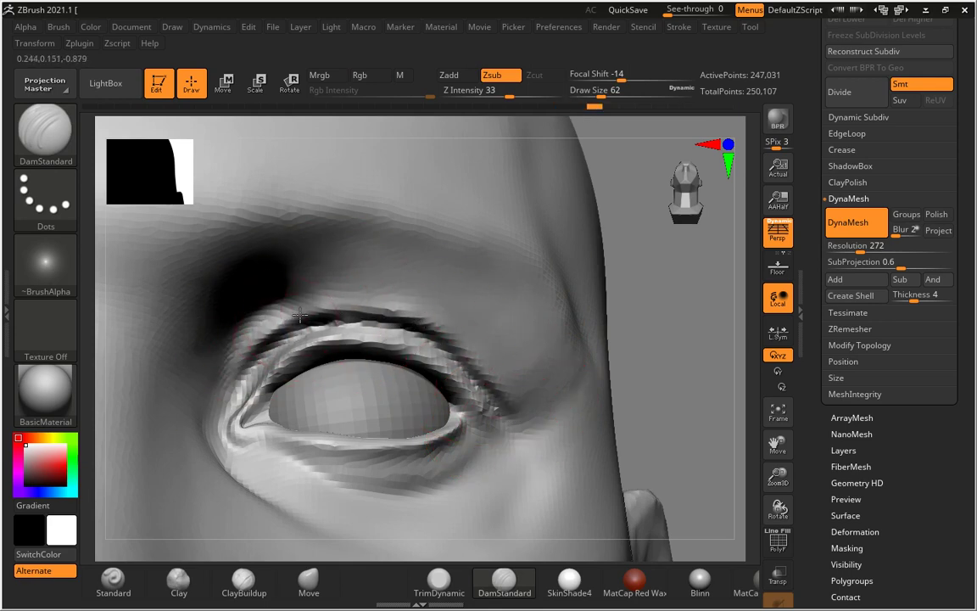
mouse_move(680, 344)
left_mouse_down()
mouse_move(637, 294)
mouse_move(630, 364)
mouse_move(607, 363)
left_mouse_up()
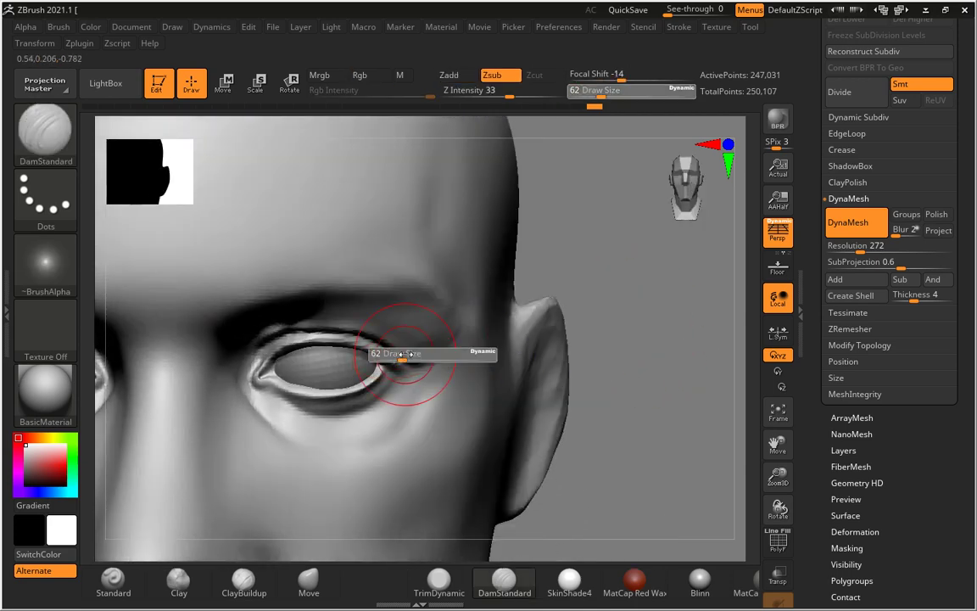
mouse_move(622, 415)
left_mouse_down()
mouse_move(645, 399)
mouse_move(658, 349)
mouse_move(644, 358)
left_mouse_up()
- Select the eyeball subtool and nudge it -0.0101 along Z with the gizmo
left_click(157, 321, "alt")
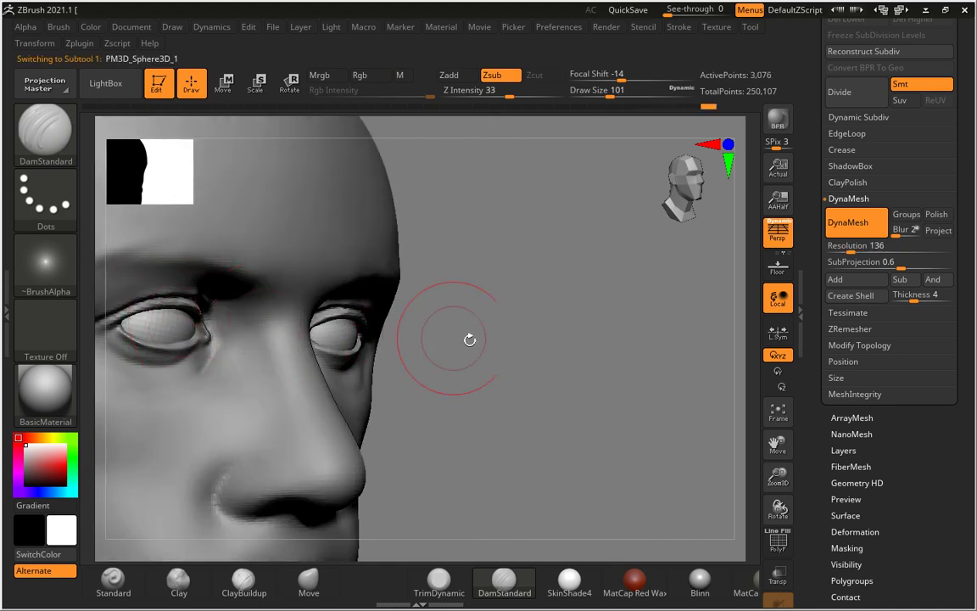
mouse_move(469, 338)
left_mouse_down()
mouse_move(577, 353)
mouse_move(570, 350)
left_mouse_up()
key("w")
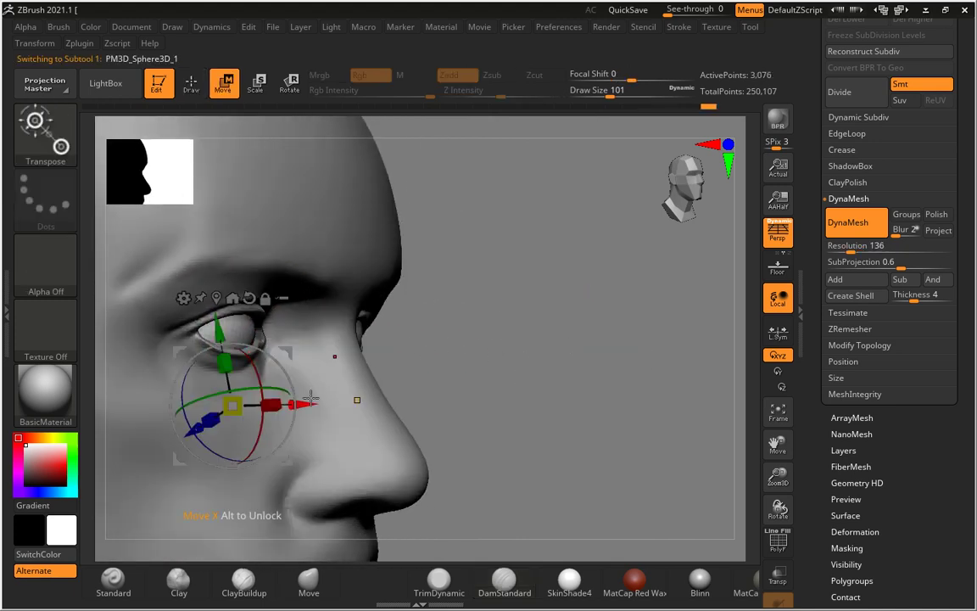
left_click_drag(475, 336, 466, 318)
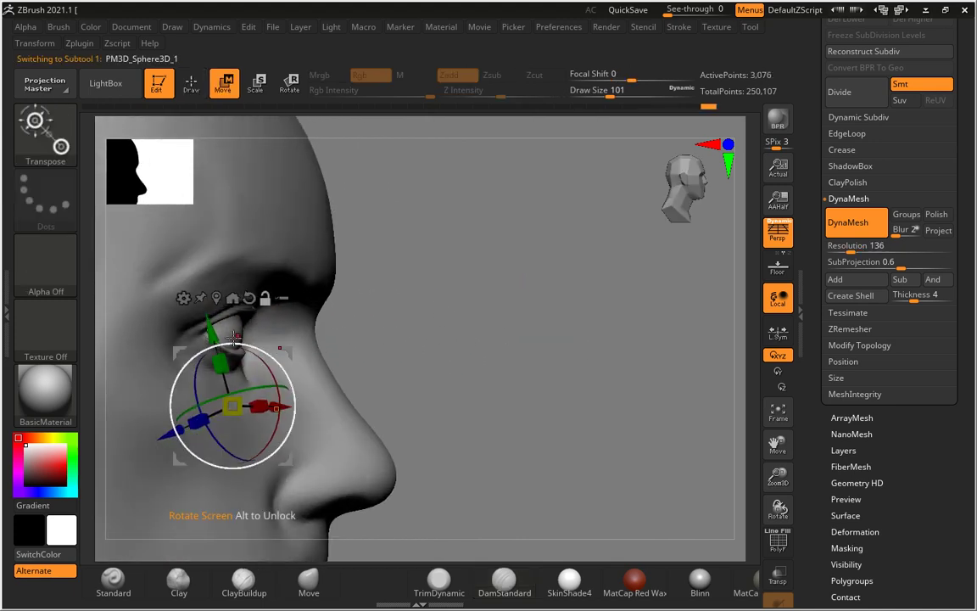
mouse_move(232, 405)
left_mouse_down("alt")
mouse_move(233, 331)
mouse_move(279, 343)
left_mouse_up("alt")
left_click_drag(202, 347, 206, 342)
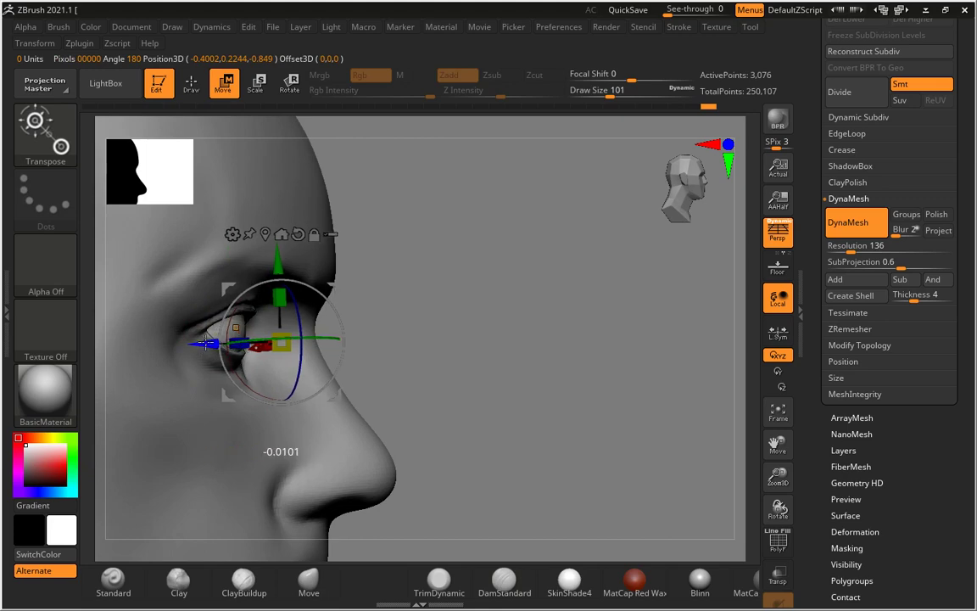
- Pick the Move brush and make head subtool PM3D_Sphere3D_2 active again
left_click(504, 581)
mouse_move(549, 349)
left_mouse_down()
mouse_move(645, 414)
mouse_move(593, 353)
mouse_move(645, 353)
mouse_move(704, 375)
mouse_move(593, 395)
left_mouse_up()
left_click(309, 581)
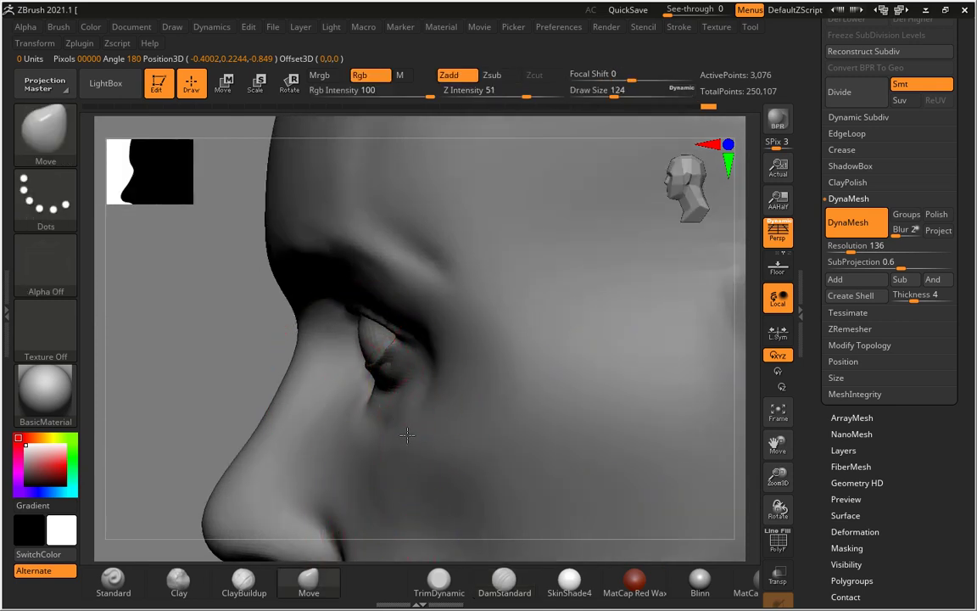
left_click(378, 360, "alt")
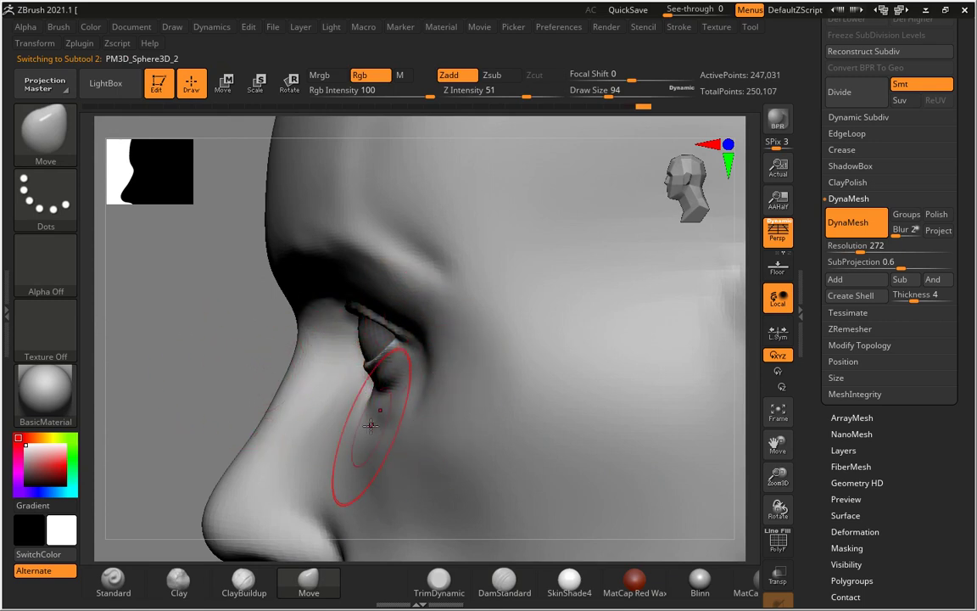
- Reshape the inner eye-corner crease with ClayBuildup at sizes 14–27, then raise Draw Size to 128
left_click_drag(178, 374, 471, 410)
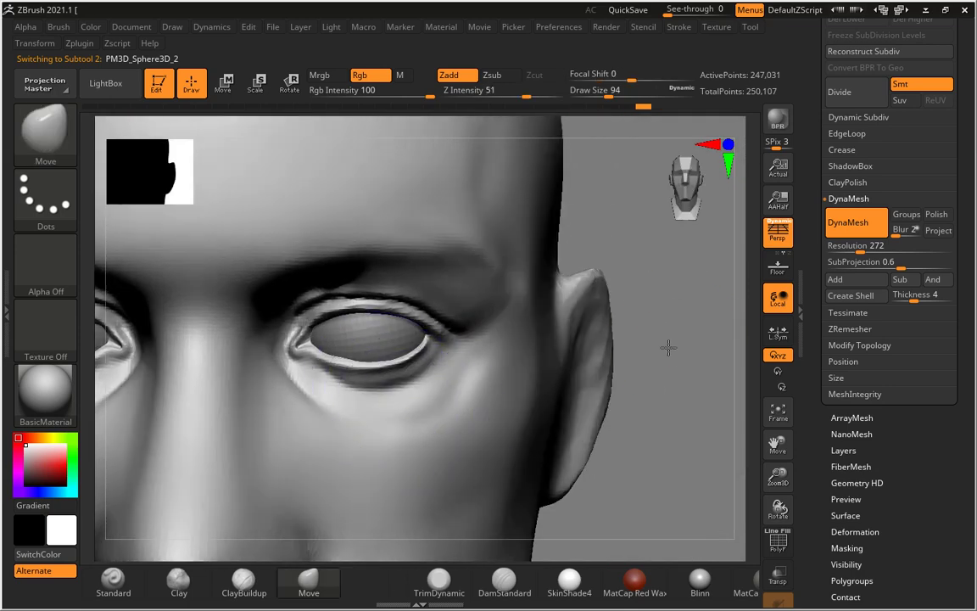
mouse_move(670, 343)
left_mouse_down("alt")
mouse_move(679, 345)
mouse_move(676, 332)
mouse_move(691, 323)
mouse_move(688, 340)
mouse_move(661, 335)
mouse_move(683, 370)
mouse_move(370, 413)
left_mouse_up("alt")
key("bracketleft")
key("bracketleft")
key("bracketleft")
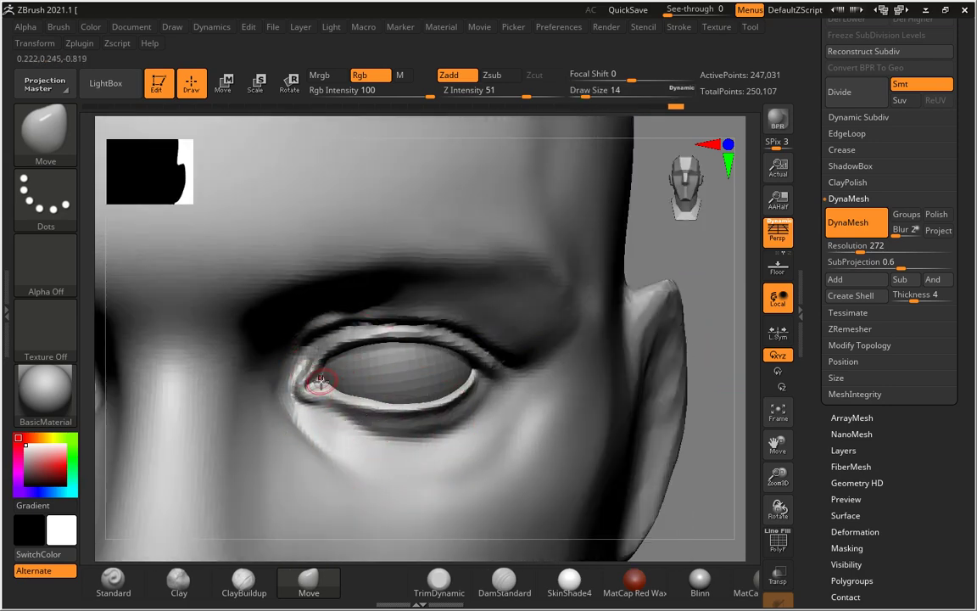
left_click_drag(719, 447, 436, 523, "alt")
left_click(243, 579)
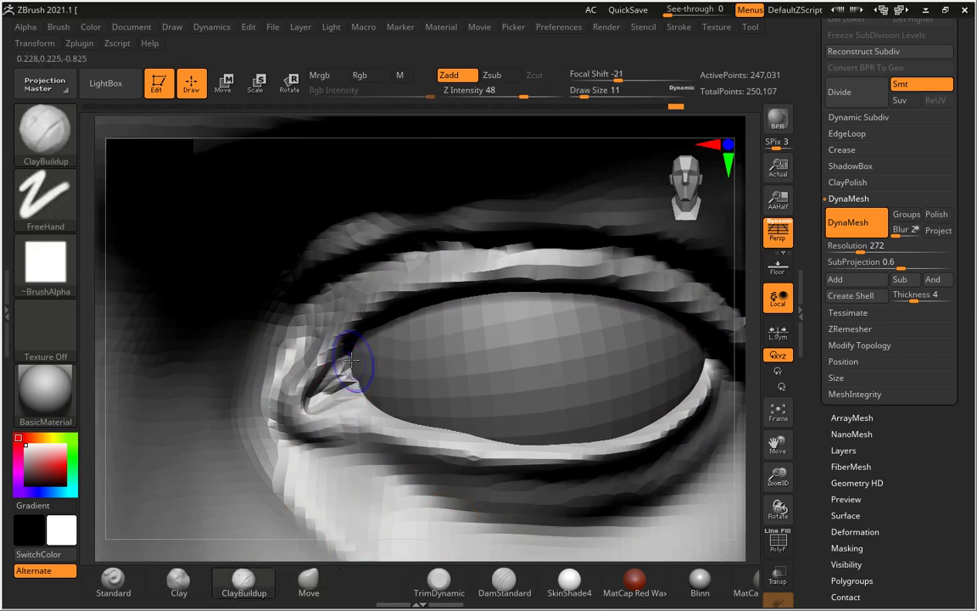
left_click_drag(351, 360, 352, 389, "shift")
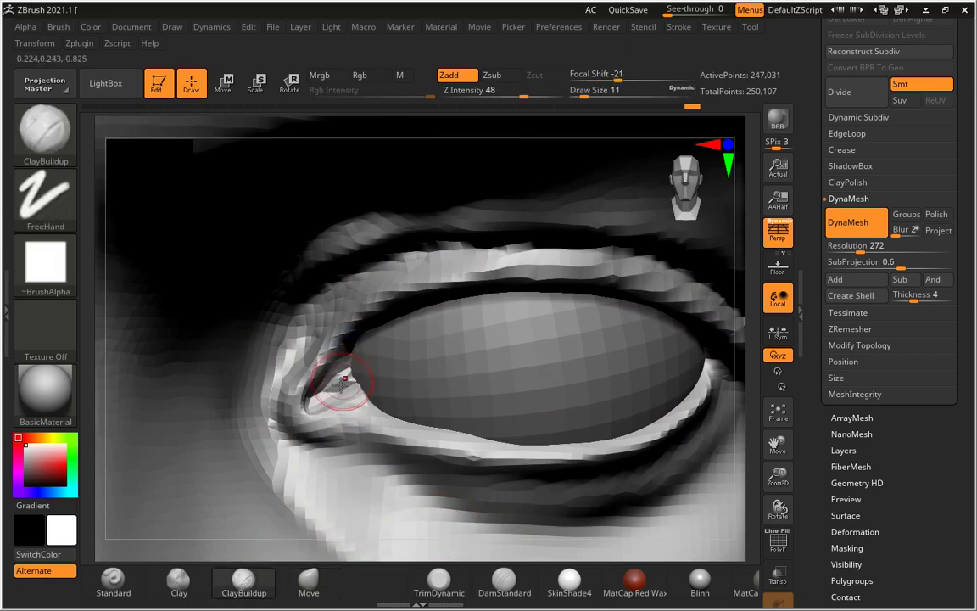
key("bracketright")
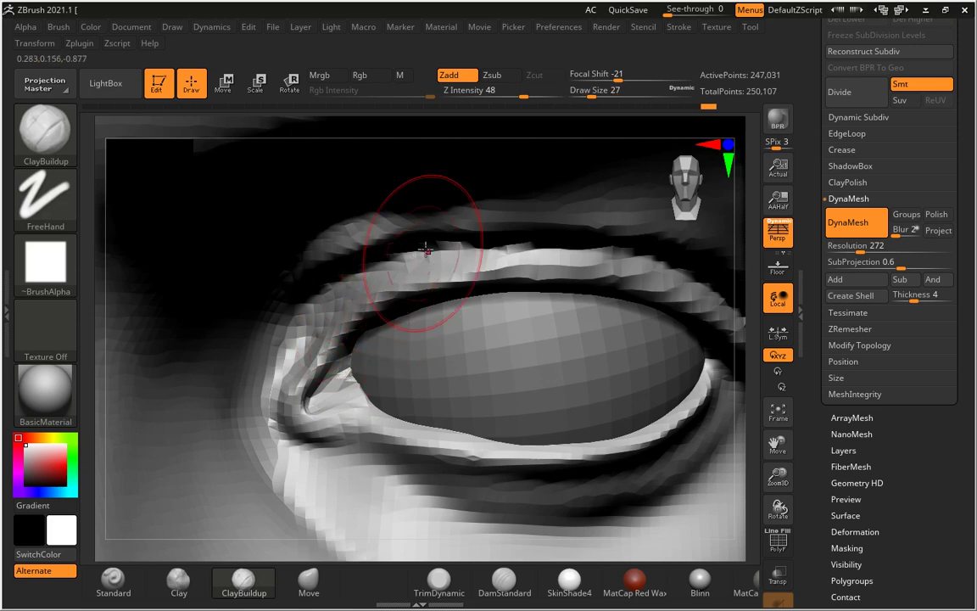
left_click_drag(744, 386, 604, 366, "alt")
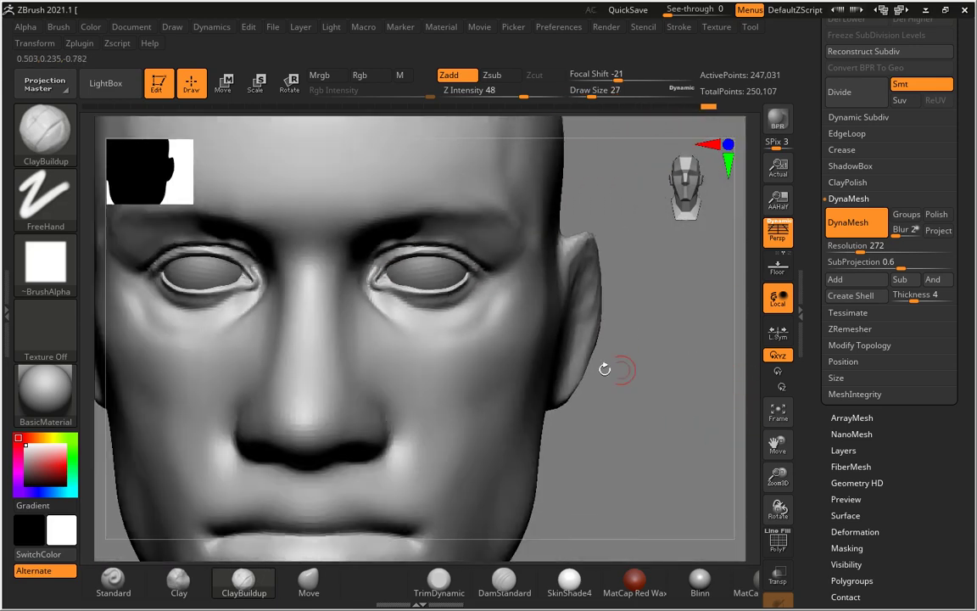
key("s")
left_click_drag(364, 313, 410, 341)
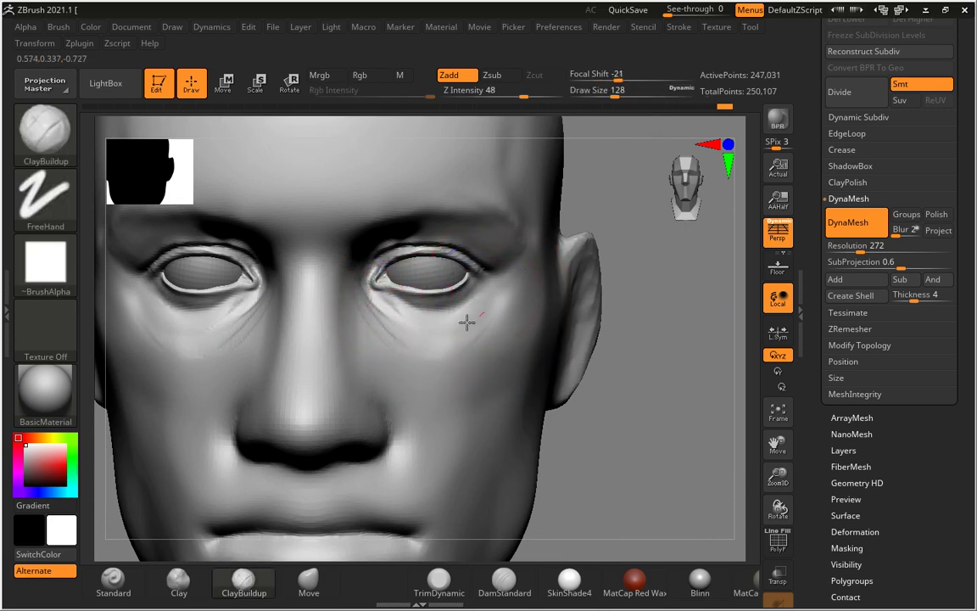
- Smooth the rippled area under the eye and define the lower eyelid crease at size 51
left_click_drag(473, 289, 409, 315)
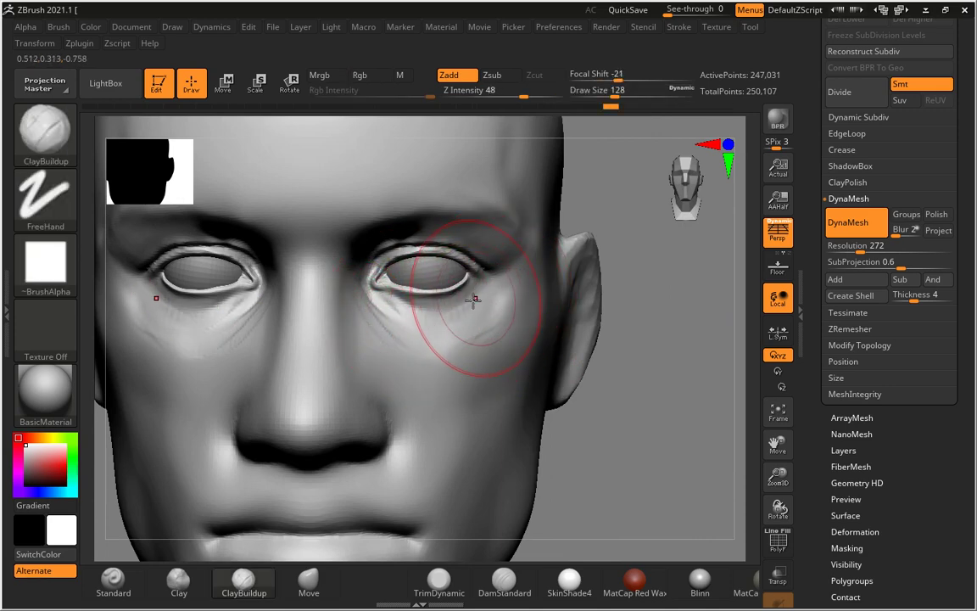
key("shift")
mouse_move(643, 388)
left_mouse_down()
mouse_move(643, 421)
mouse_move(683, 393)
mouse_move(670, 364)
left_mouse_up()
mouse_move(240, 329)
left_mouse_down("shift")
mouse_move(351, 355)
mouse_move(305, 327)
mouse_move(319, 331)
left_mouse_up("shift")
key("s")
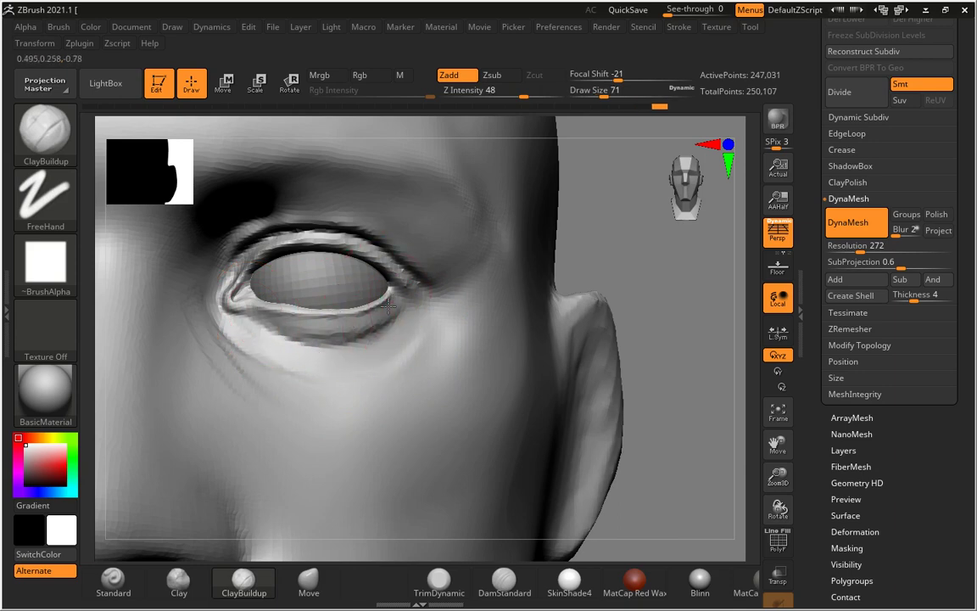
mouse_move(333, 331)
left_mouse_down()
mouse_move(374, 317)
mouse_move(350, 328)
left_mouse_up()
mouse_move(272, 326)
left_mouse_down()
mouse_move(316, 342)
mouse_move(398, 325)
left_mouse_up()
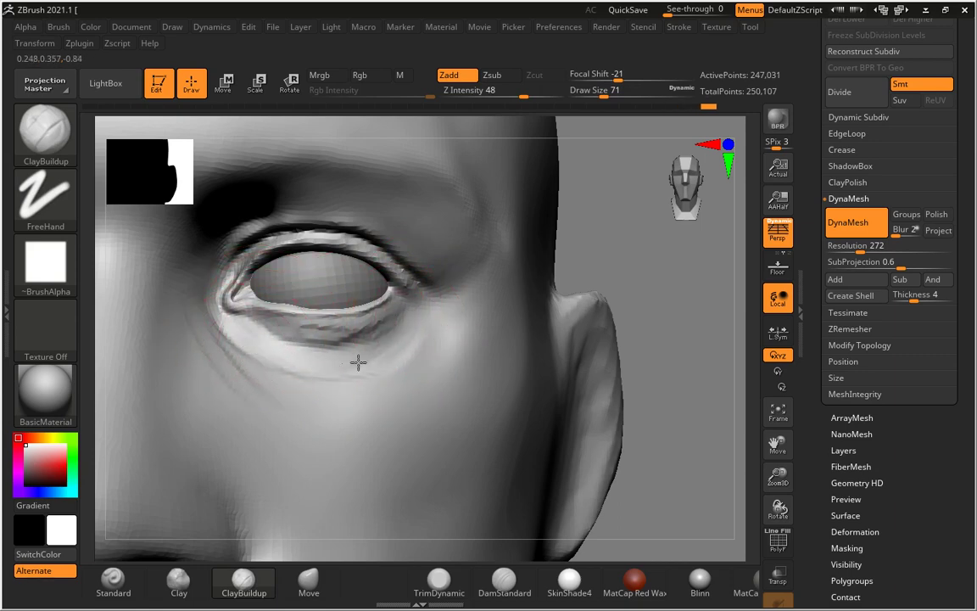
left_click_drag(348, 366, 309, 362, "shift")
- Enlarge the brush to 80, then 112, carving and smoothing cheek grooves below the eye
key("s")
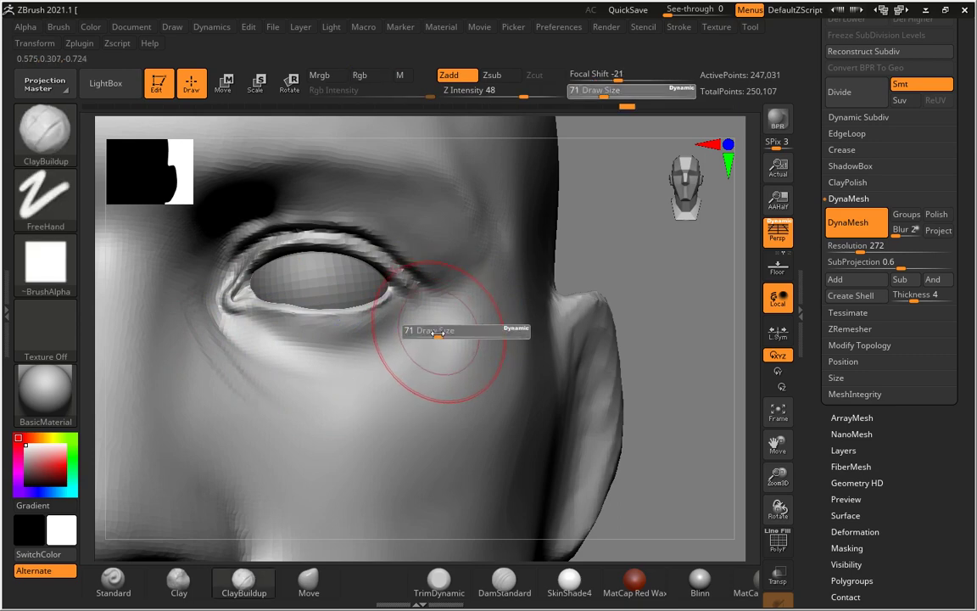
left_click_drag(428, 277, 436, 276)
mouse_move(386, 348)
left_mouse_down("shift")
mouse_move(272, 360)
mouse_move(349, 370)
mouse_move(436, 338)
mouse_move(333, 391)
mouse_move(438, 377)
left_mouse_up("shift")
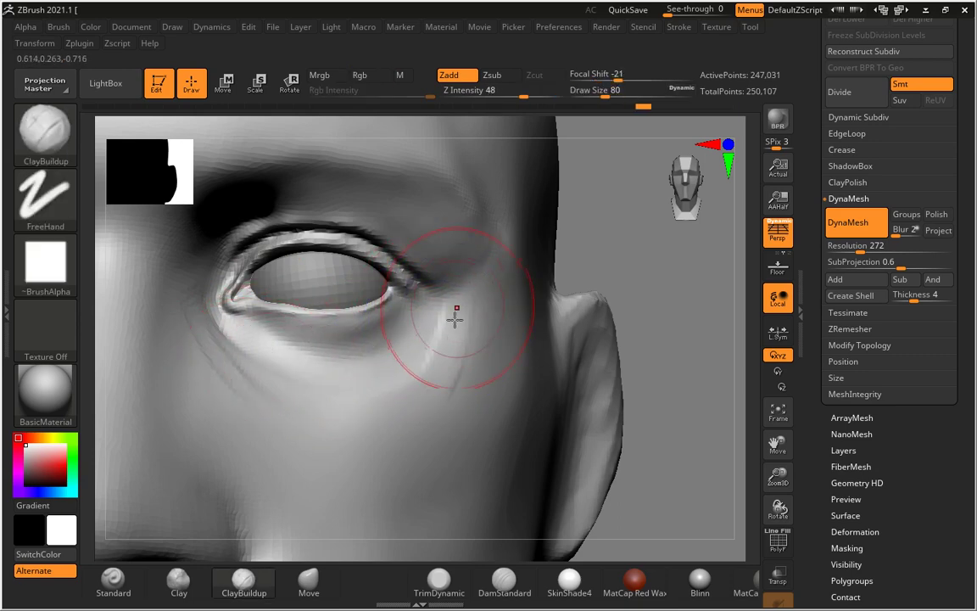
key("]")
mouse_move(455, 323)
left_mouse_down()
mouse_move(449, 356)
mouse_move(469, 348)
left_mouse_up()
mouse_move(344, 412)
left_mouse_down()
mouse_move(432, 283)
mouse_move(428, 417)
left_mouse_up()
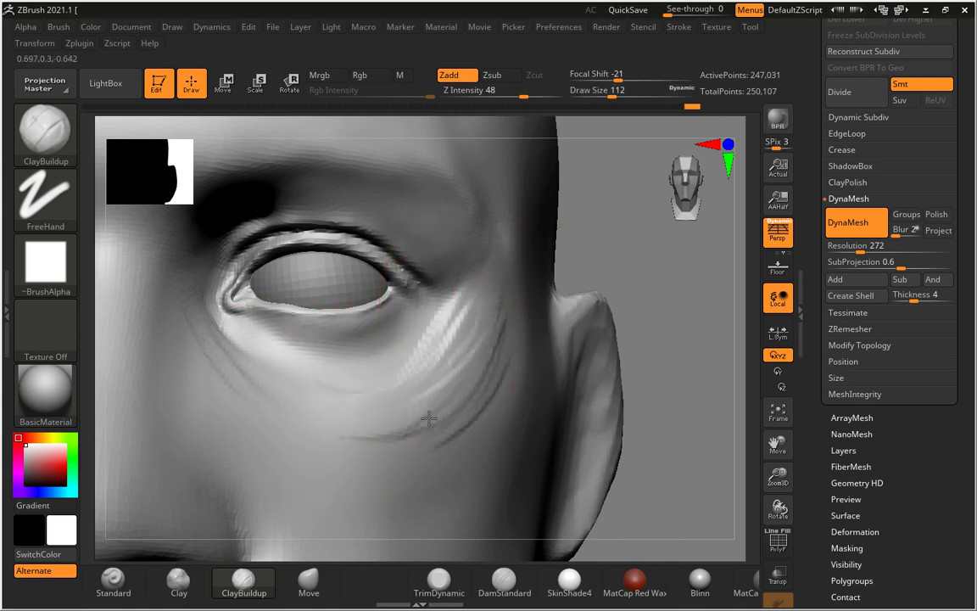
left_click_drag(348, 414, 424, 288, "shift")
left_click_drag(491, 375, 450, 429, "shift")
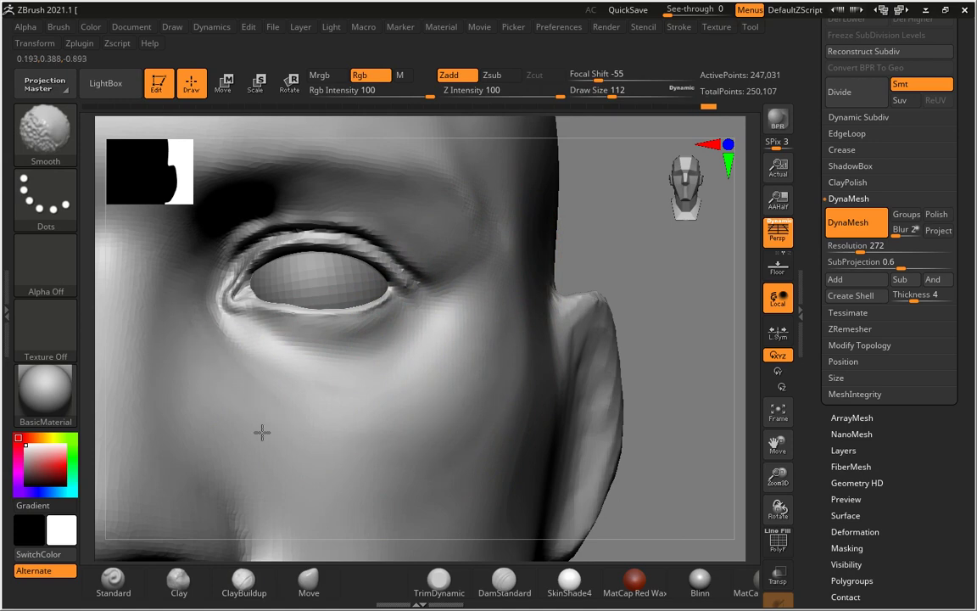
- Sculpt a crease under the lower eyelid toward the cheek and smooth beneath the eye
mouse_move(218, 306)
left_mouse_down()
mouse_move(273, 367)
mouse_move(332, 384)
left_mouse_up()
mouse_move(654, 320)
left_mouse_down()
mouse_move(261, 348)
mouse_move(327, 393)
left_mouse_up()
key("]")
key("]")
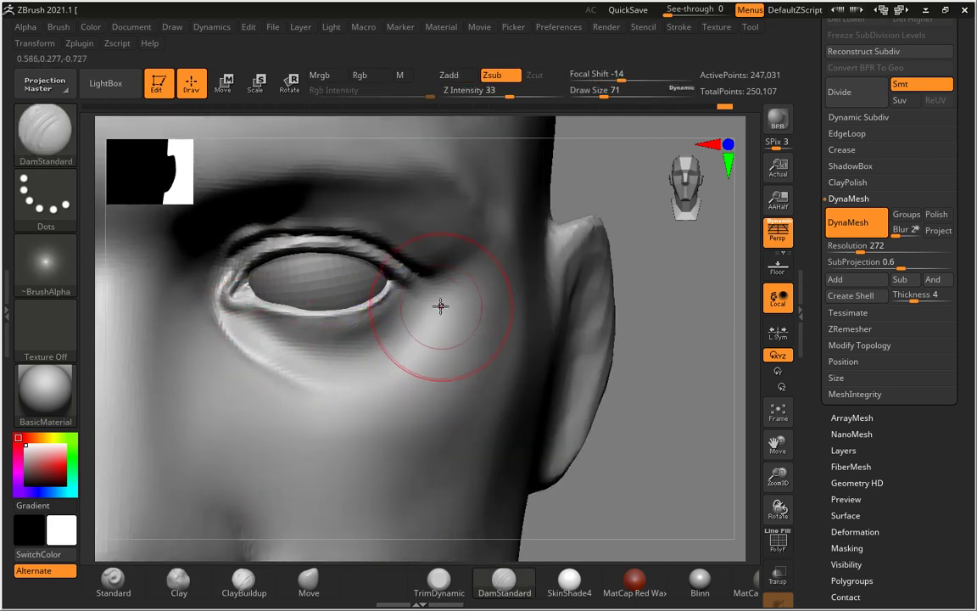
left_click_drag(392, 370, 417, 348, "shift")
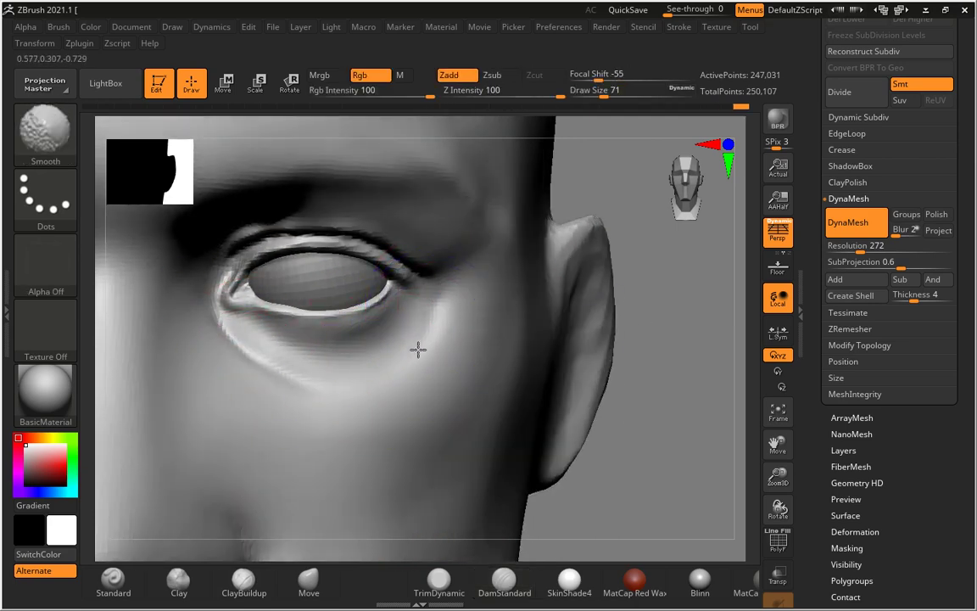
mouse_move(637, 293)
left_mouse_down()
mouse_move(687, 398)
mouse_move(668, 385)
mouse_move(657, 349)
left_mouse_up()
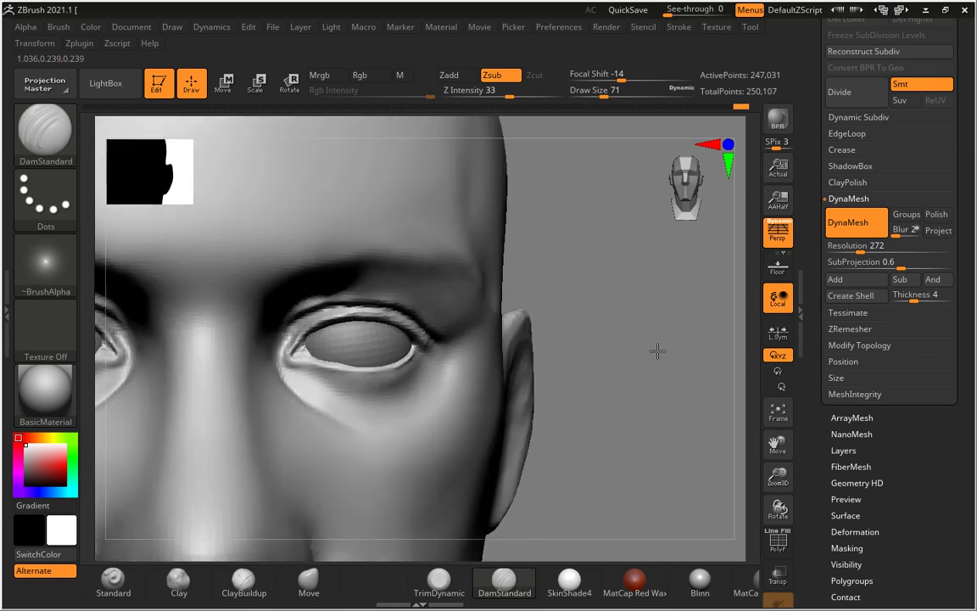
left_click(309, 580)
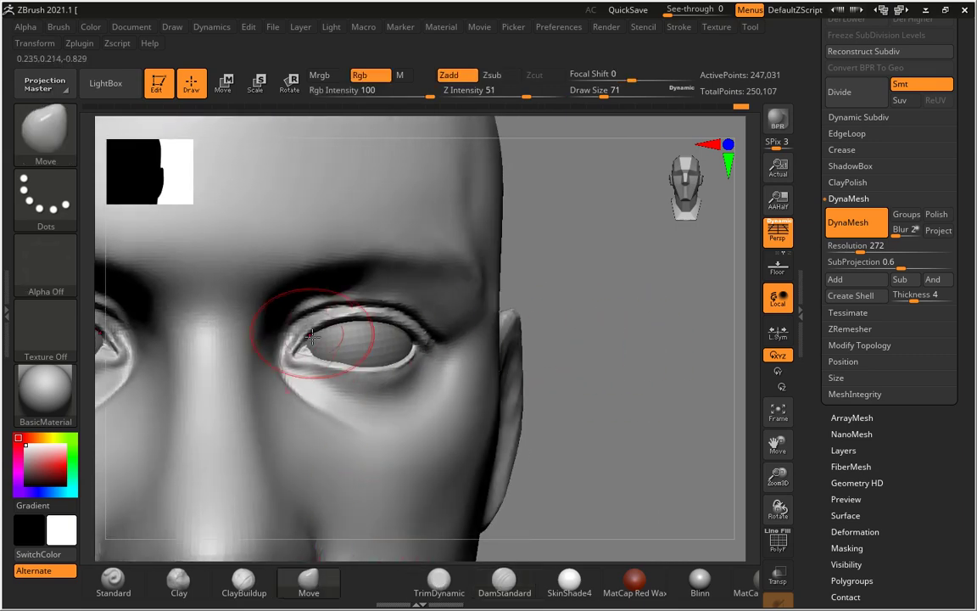
- Shrink the brush and subdivide the eyeball once with Ctrl+D
key("s")
left_click_drag(322, 312, 293, 312)
left_click_drag(663, 404, 383, 344)
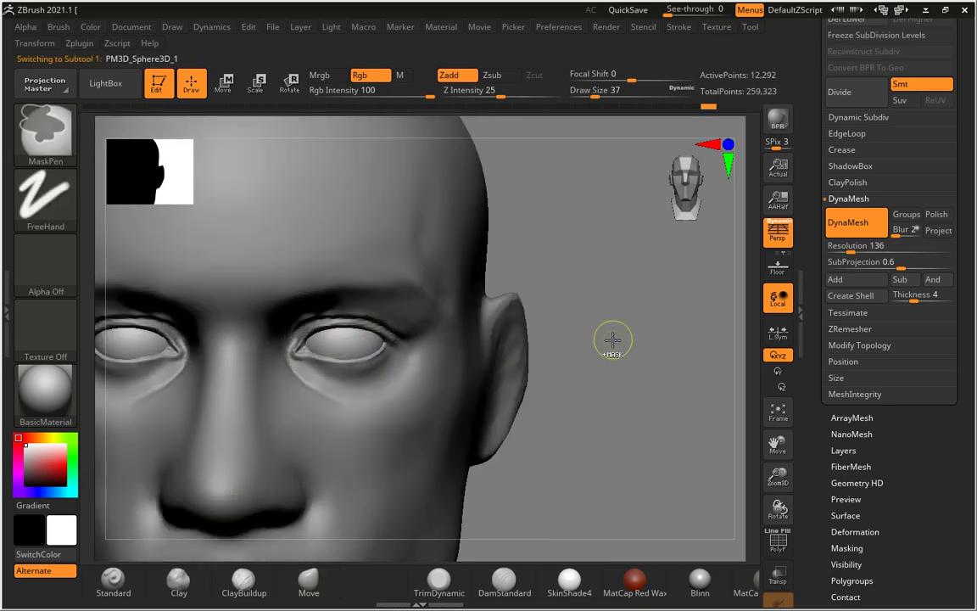
key("ctrl+d")
left_click_drag(600, 371, 628, 516)
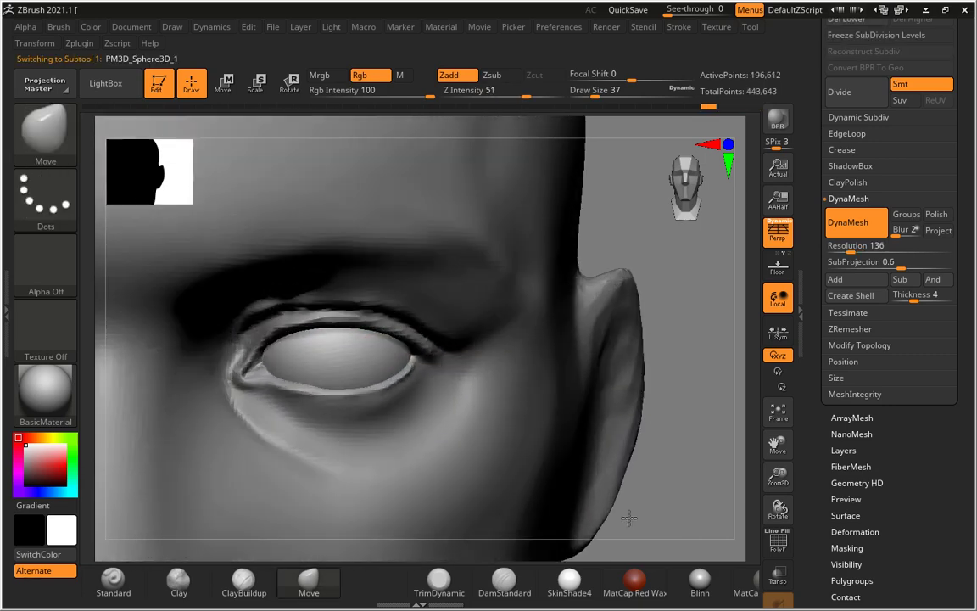
left_click_drag(718, 430, 394, 381)
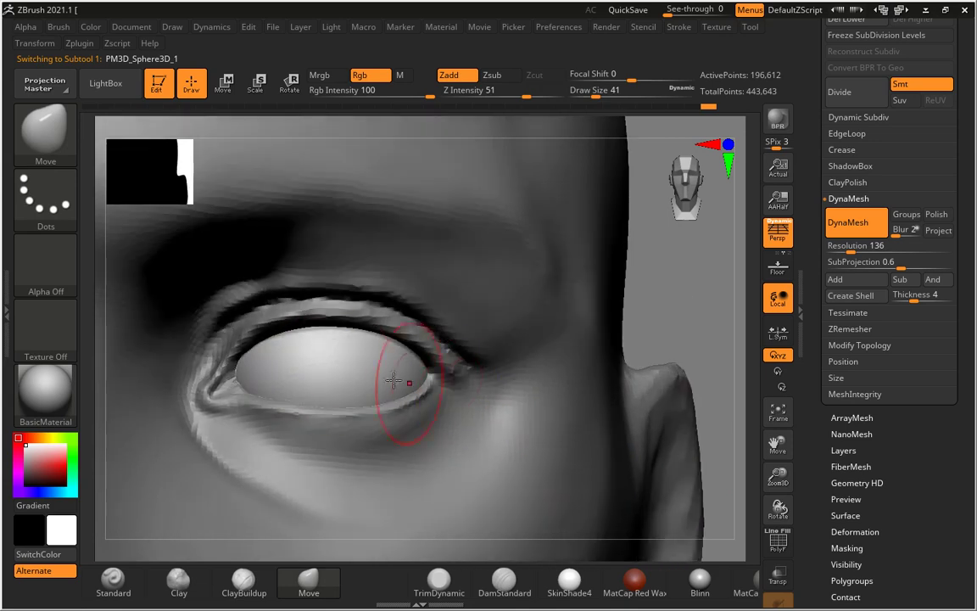
- Mask the iris, invert the mask, and Transpose-move the cornea area forward
left_click_drag(331, 368, 331, 361, "ctrl")
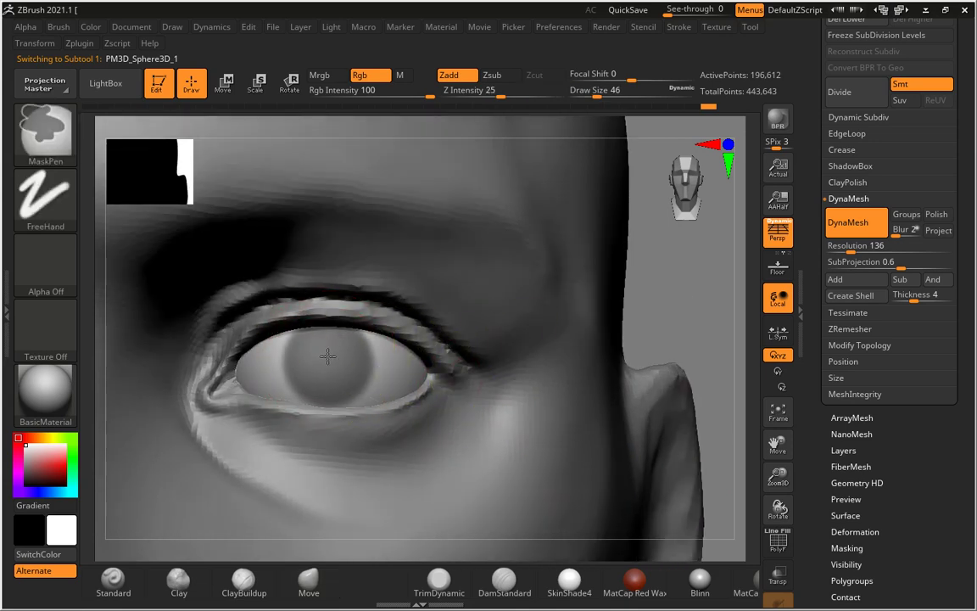
left_click(676, 306, "ctrl")
key("b")
key("m")
key("v")
left_click_drag(676, 306, 672, 305)
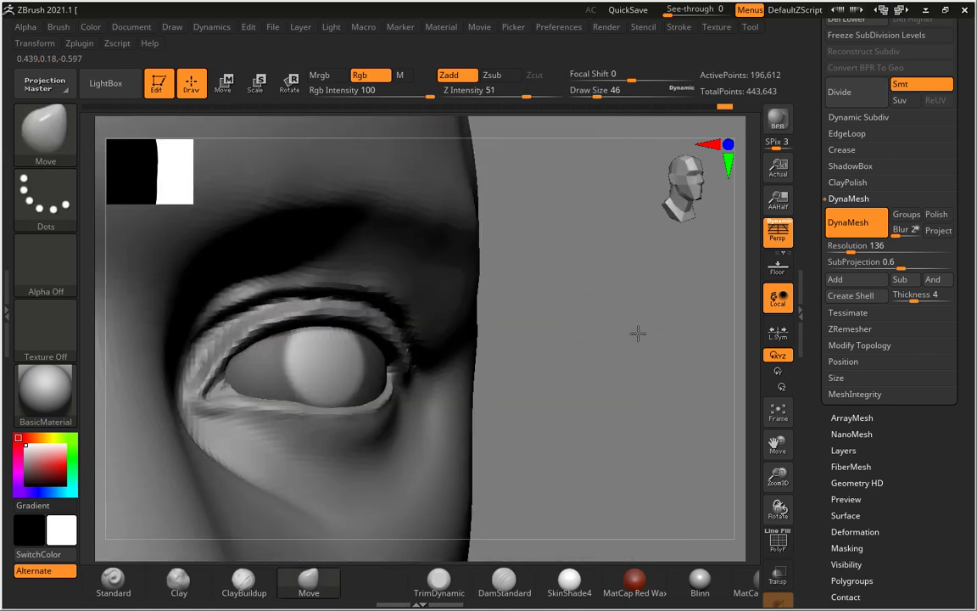
key("w")
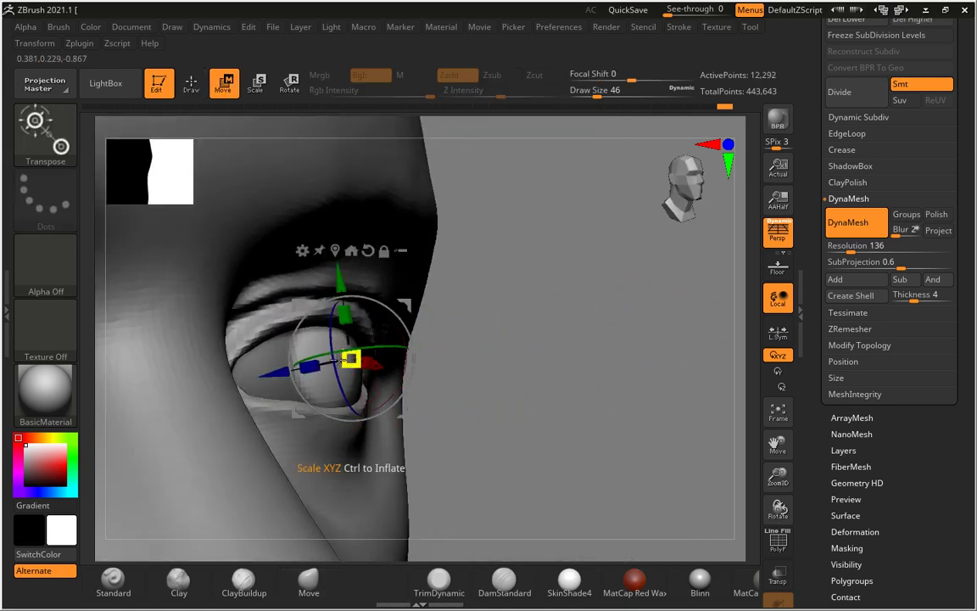
left_click_drag(271, 373, 279, 372)
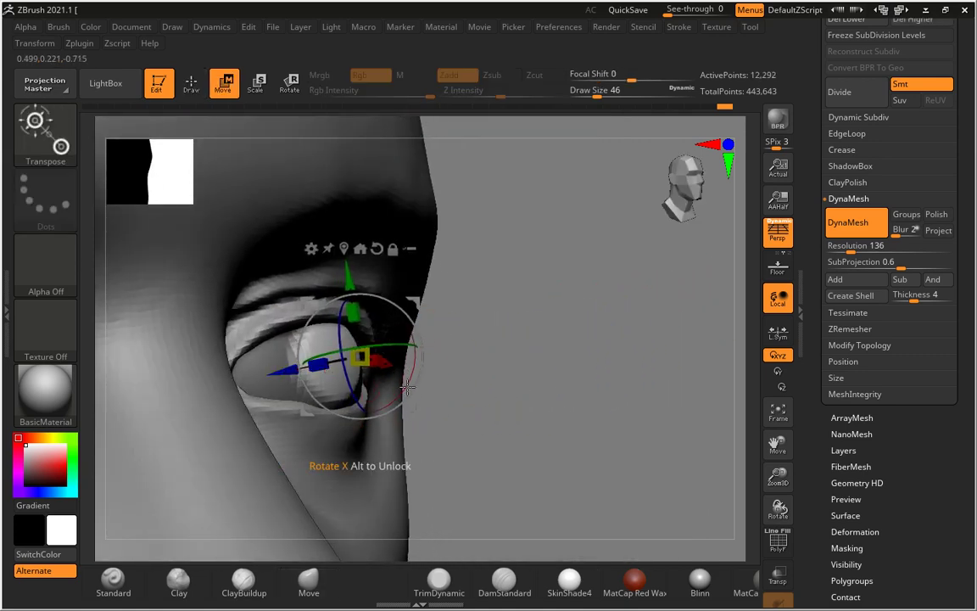
- Step up a subdivision level, set ClayBuildup to size 51, and smooth the cornea bulge's edge
key("d")
key("q")
mouse_move(523, 375)
left_mouse_down()
mouse_move(547, 349)
mouse_move(414, 404)
left_mouse_up()
left_click(243, 582)
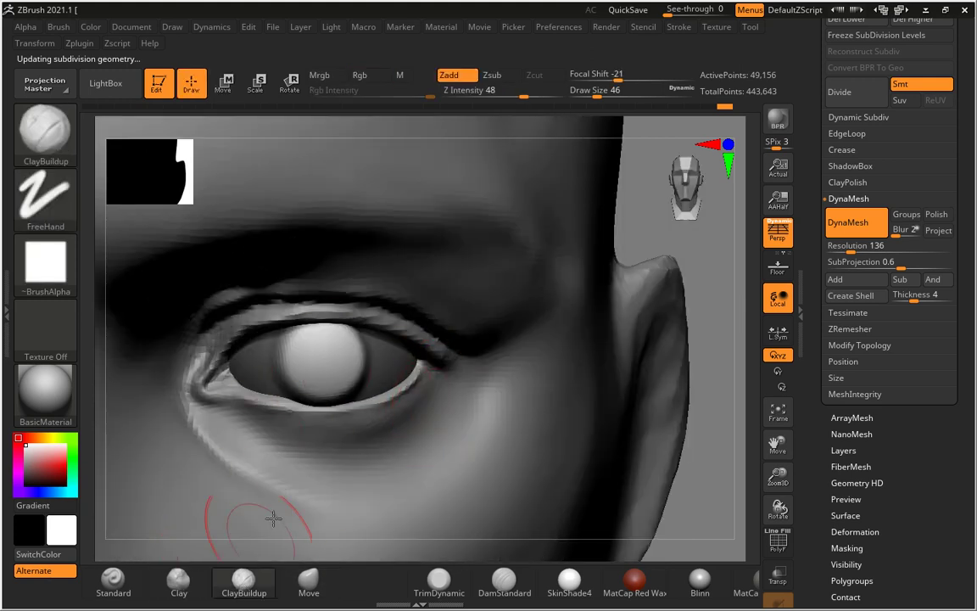
key("s")
left_click(323, 338)
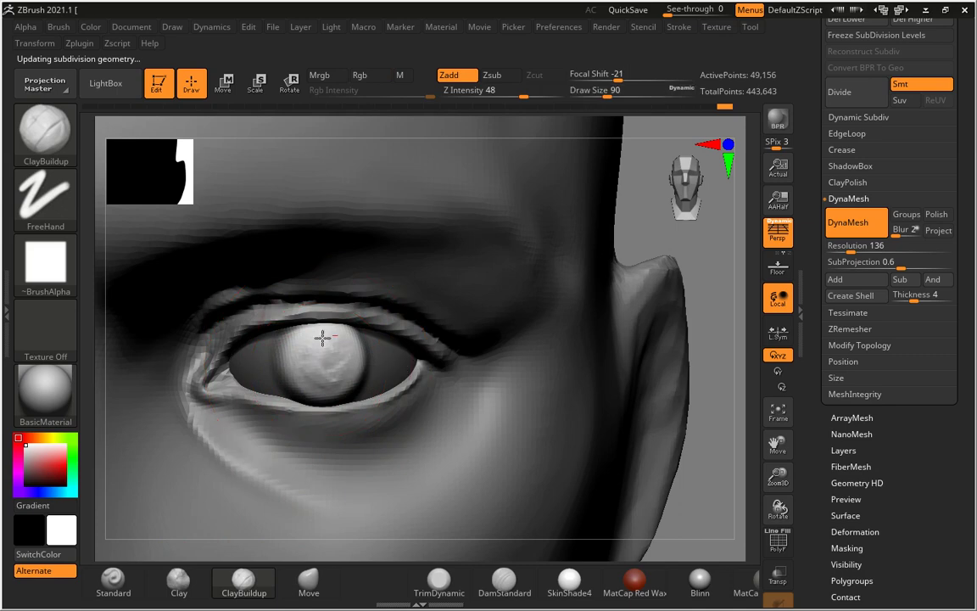
key("shift")
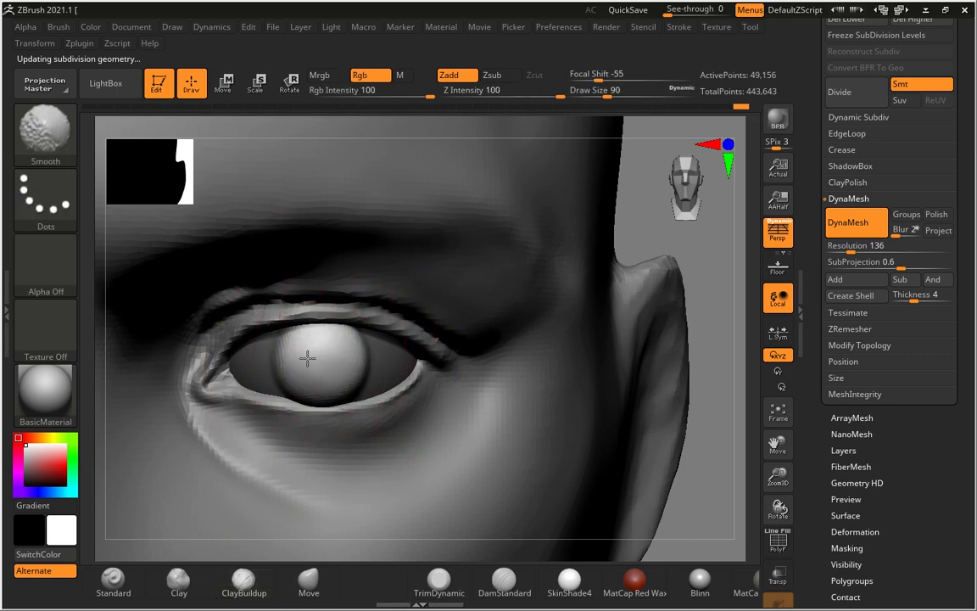
key("ctrl")
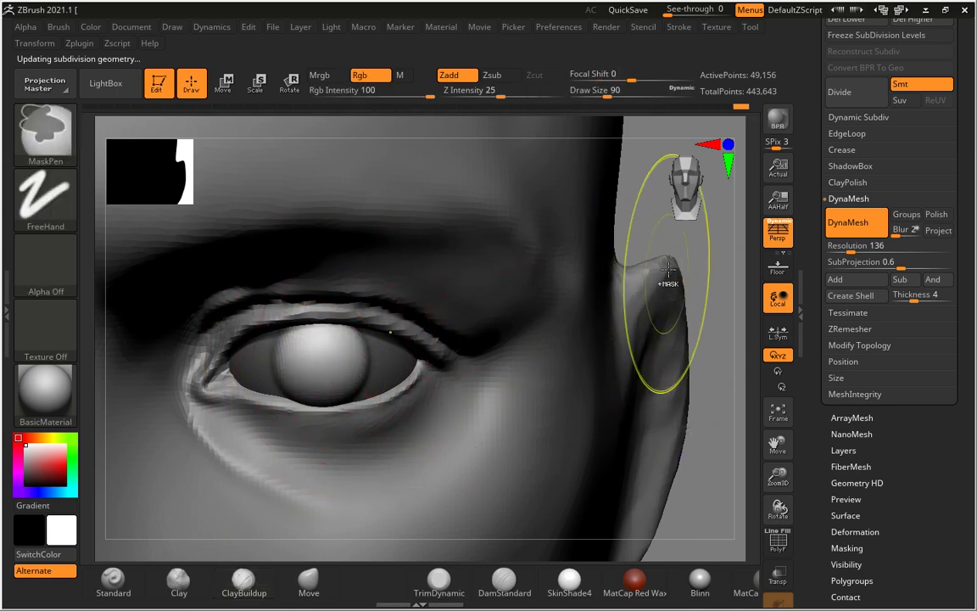
key("shift")
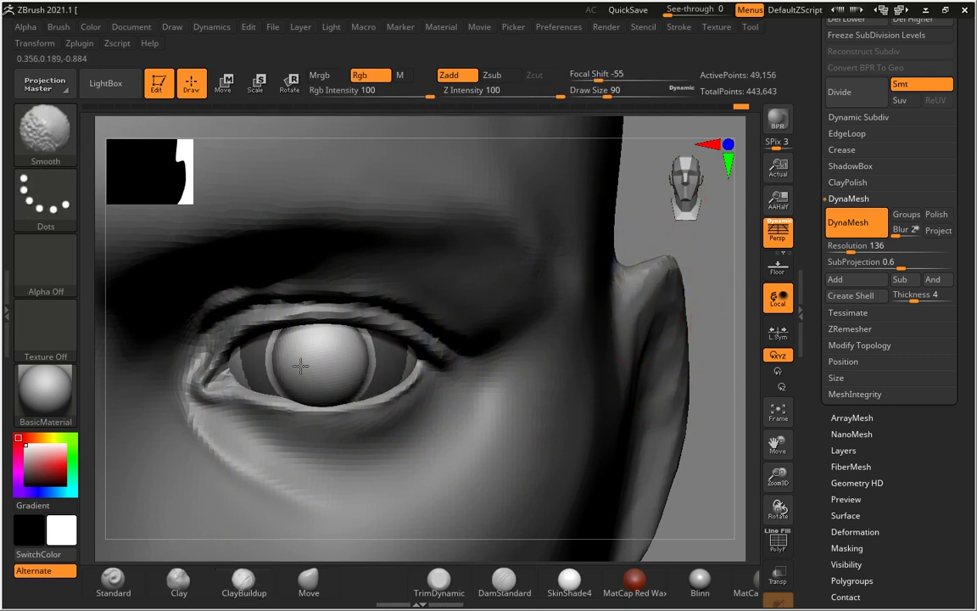
- Smooth around the eye and frame the whole head, turning it sideways and back
left_click_drag(698, 404, 635, 367)
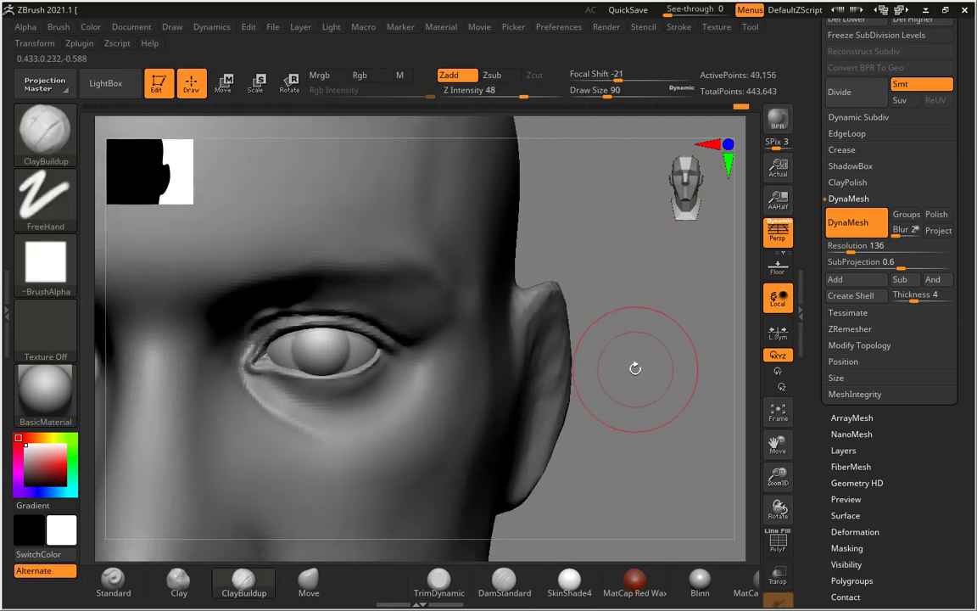
key("shift")
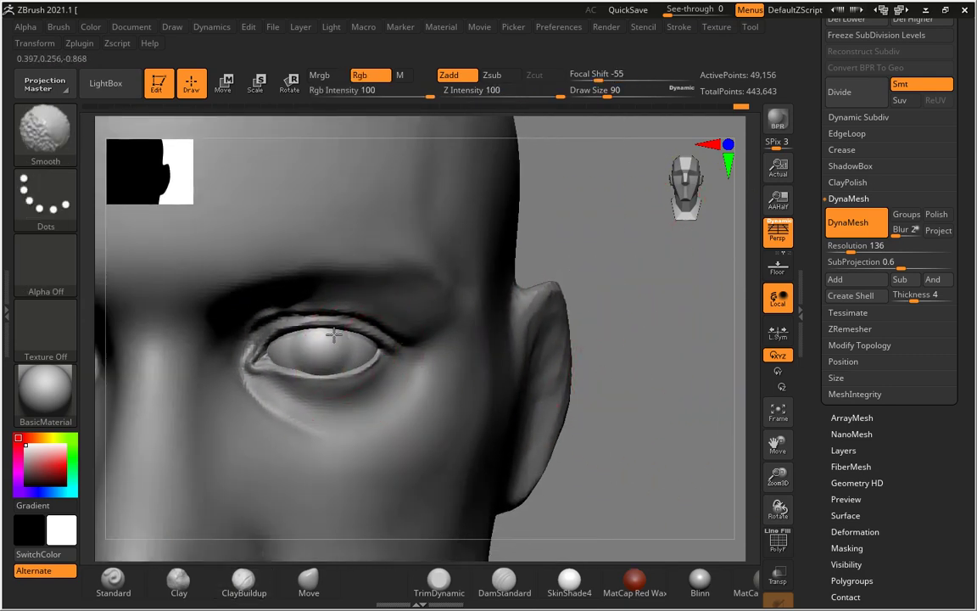
key("f")
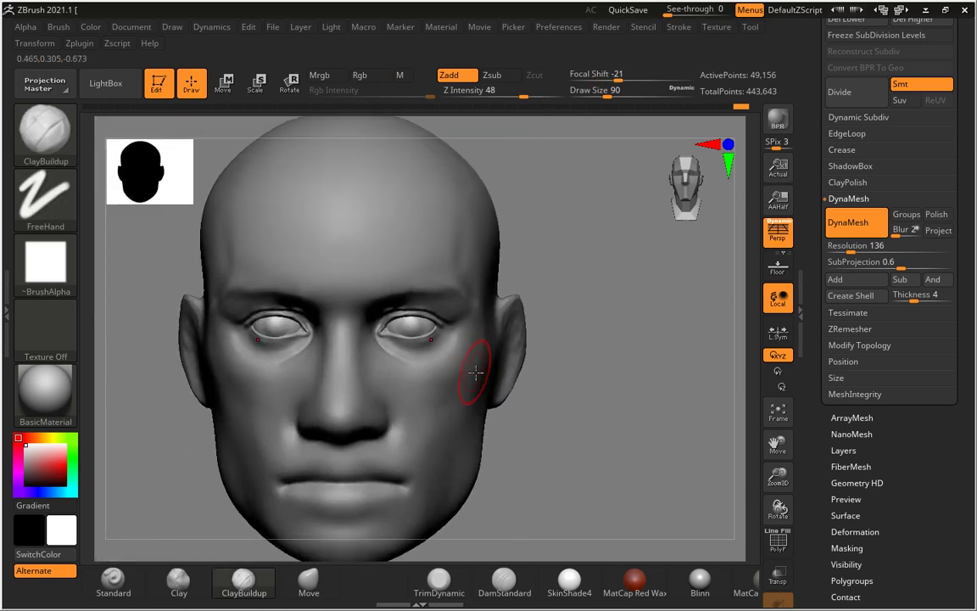
mouse_move(526, 377)
left_mouse_down()
mouse_move(613, 350)
mouse_move(455, 389)
left_mouse_up()
- Build up the lower eyelid rim with a smaller ClayBuildup brush, then switch to Move
key("[")
key("[")
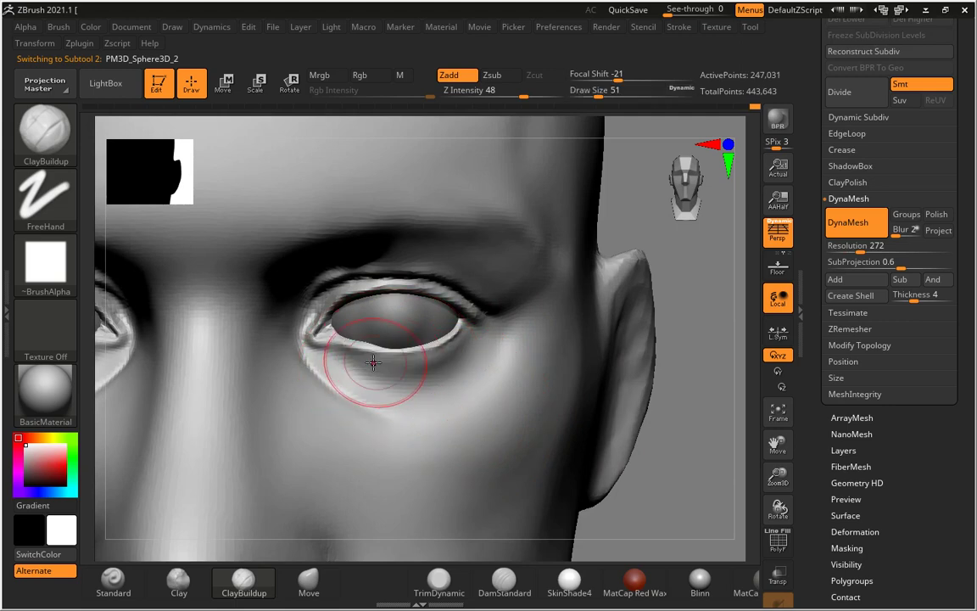
left_click_drag(349, 371, 408, 366)
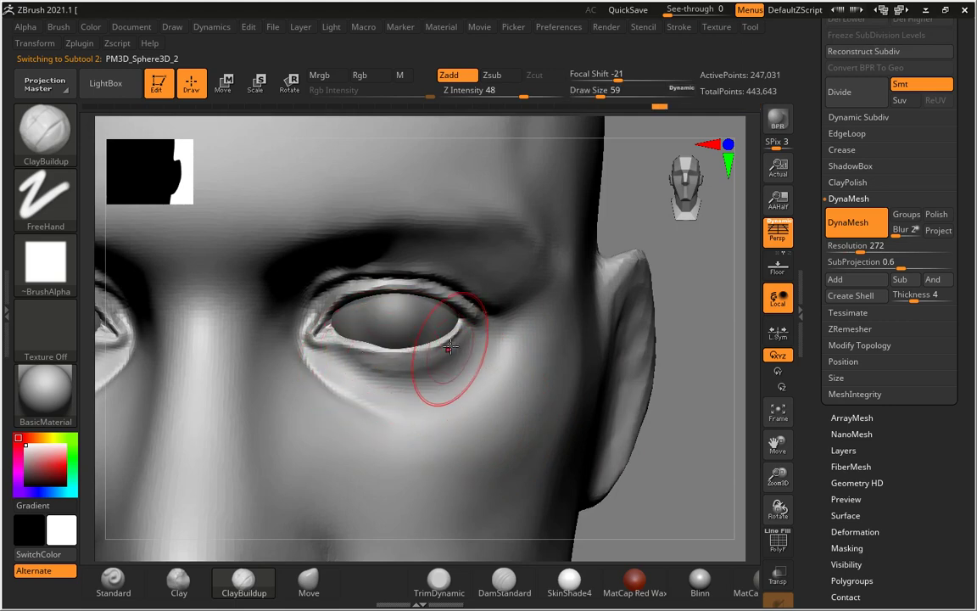
mouse_move(451, 340)
left_mouse_down()
mouse_move(350, 350)
mouse_move(386, 364)
left_mouse_up()
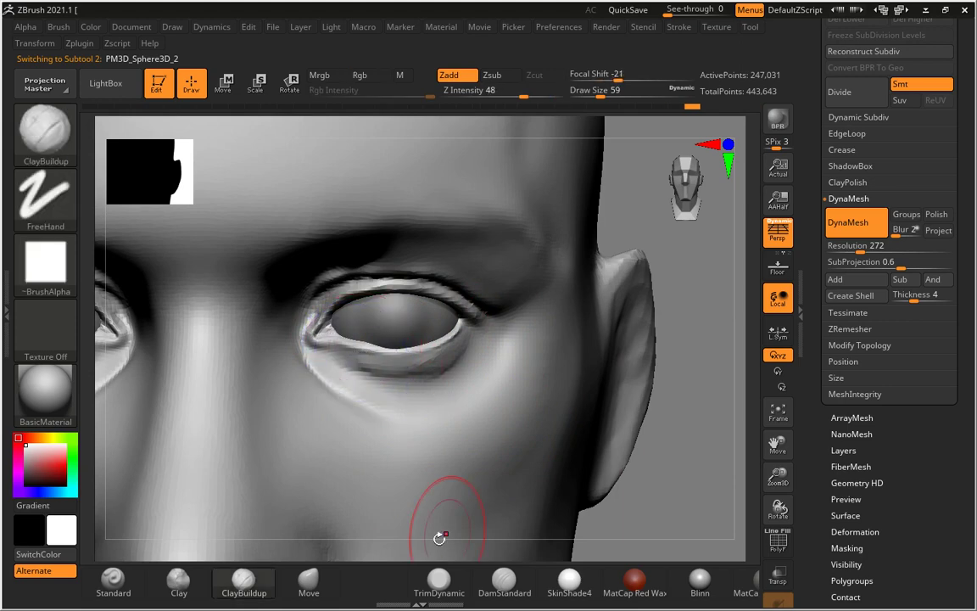
left_click(334, 574)
mouse_move(356, 509)
left_mouse_down()
mouse_move(390, 441)
mouse_move(389, 359)
left_mouse_up()
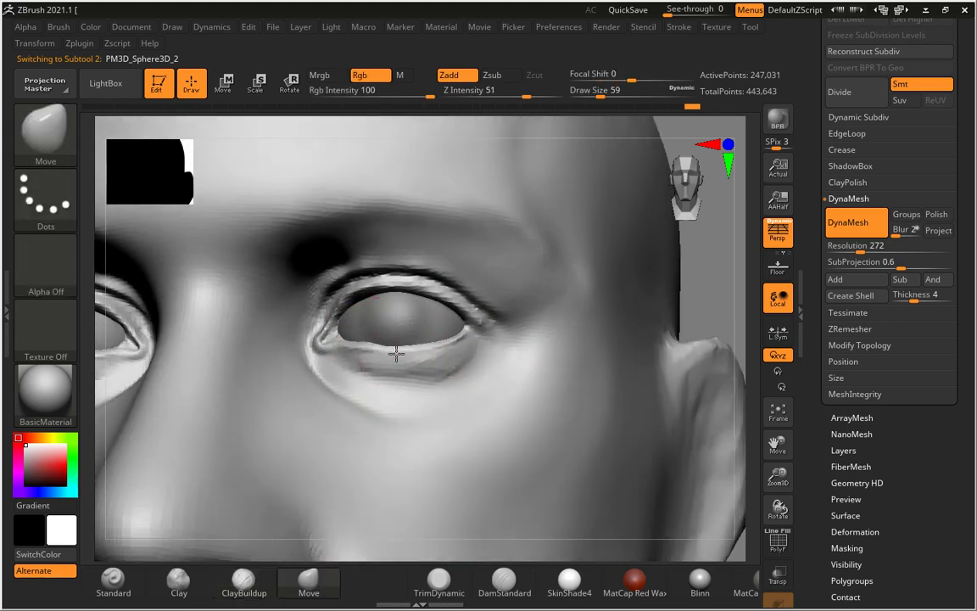
left_click_drag(500, 327, 413, 299)
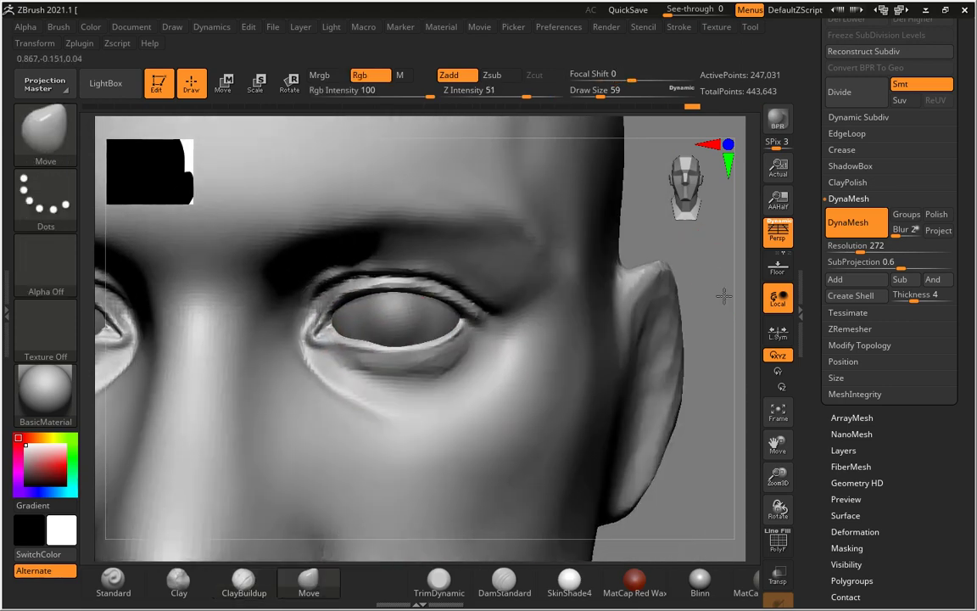
- Check the eyeball subtool, then smooth the head under the left eye and near the ear
left_click(411, 310, "alt")
key("w")
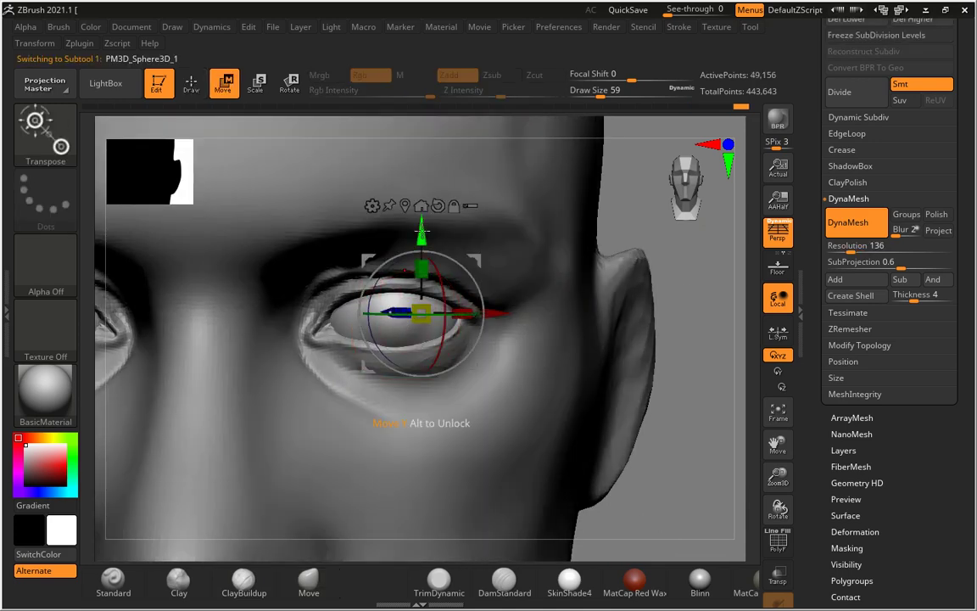
key("q")
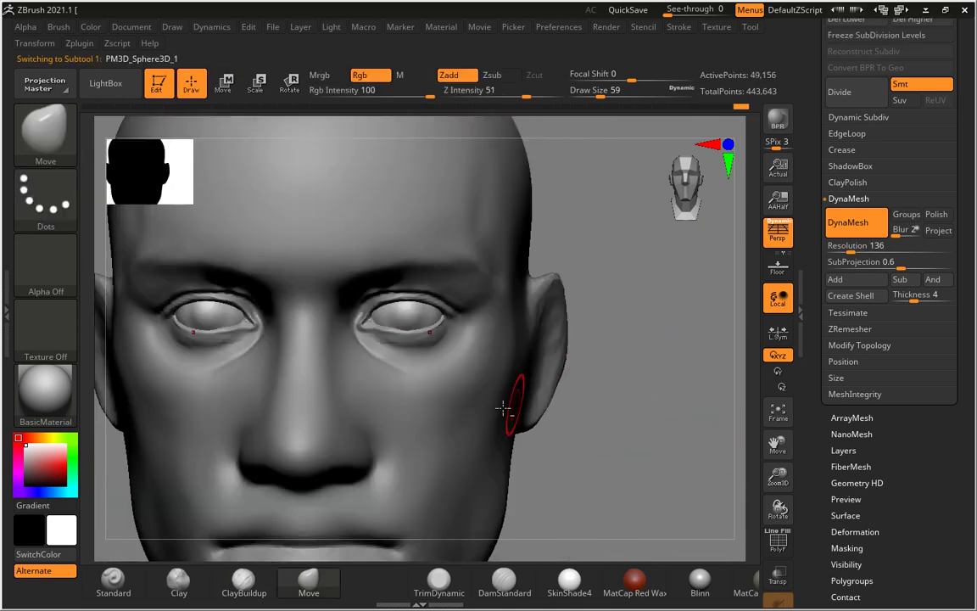
left_click(553, 381, "alt")
left_click_drag(649, 404, 622, 399)
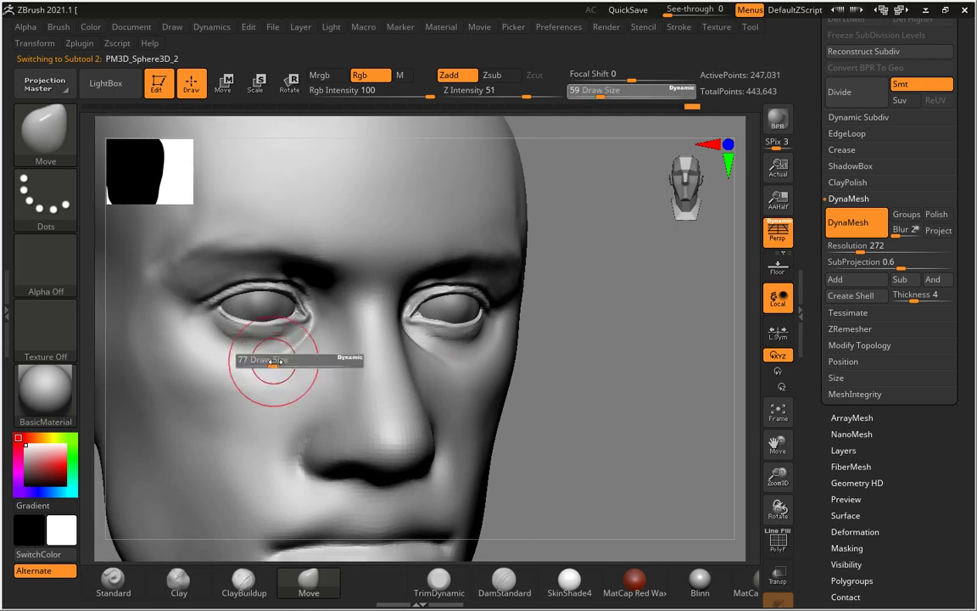
mouse_move(262, 360)
left_mouse_down("shift")
mouse_move(207, 333)
mouse_move(256, 387)
left_mouse_up("shift")
mouse_move(611, 403)
left_mouse_down()
mouse_move(667, 375)
mouse_move(664, 368)
mouse_move(594, 373)
left_mouse_up()
left_click_drag(497, 382, 568, 327, "shift")
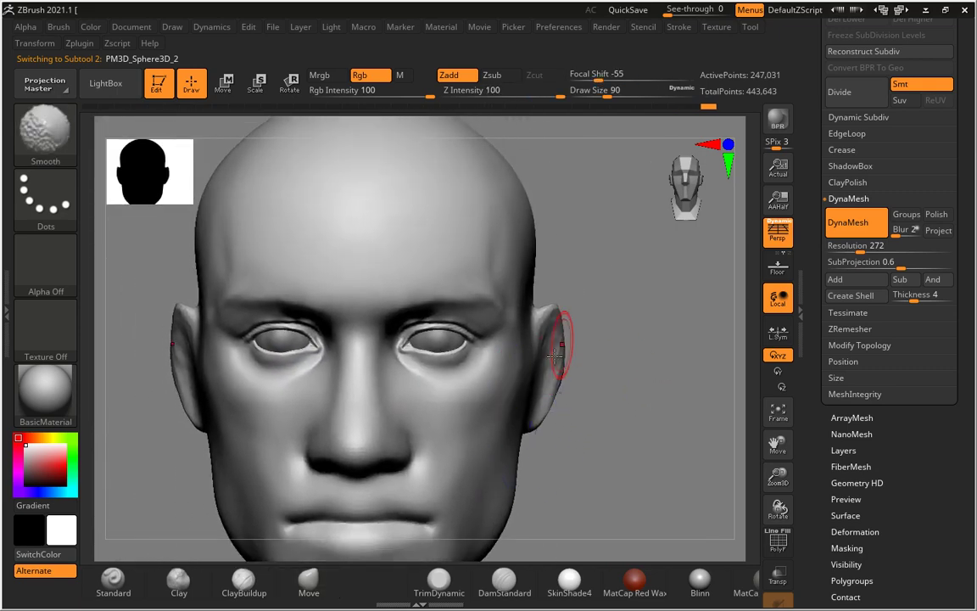
- Run ZRemesher on the head with Target Polygons Count 5 and Adapt on
left_click(882, 328)
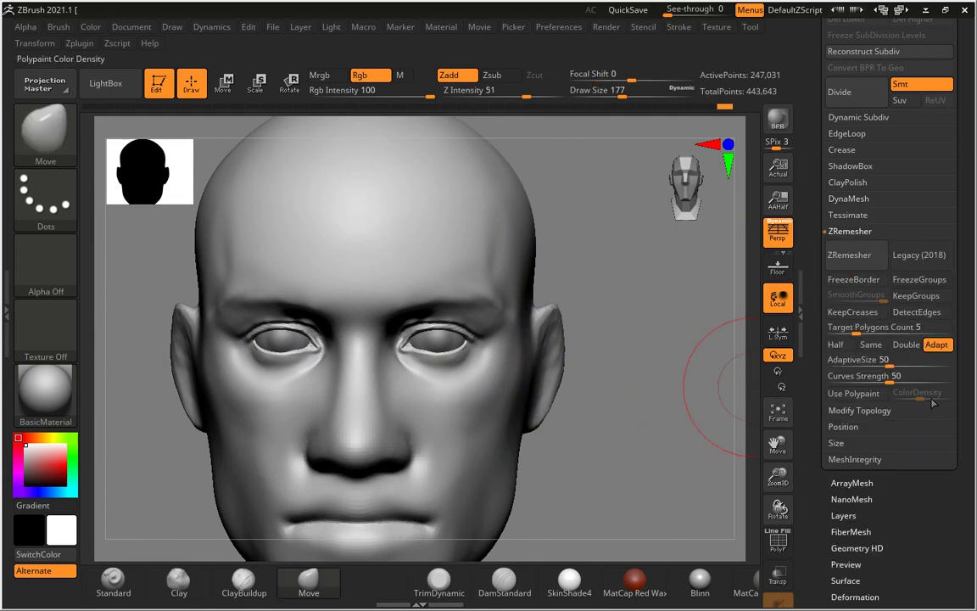
left_click(854, 259)
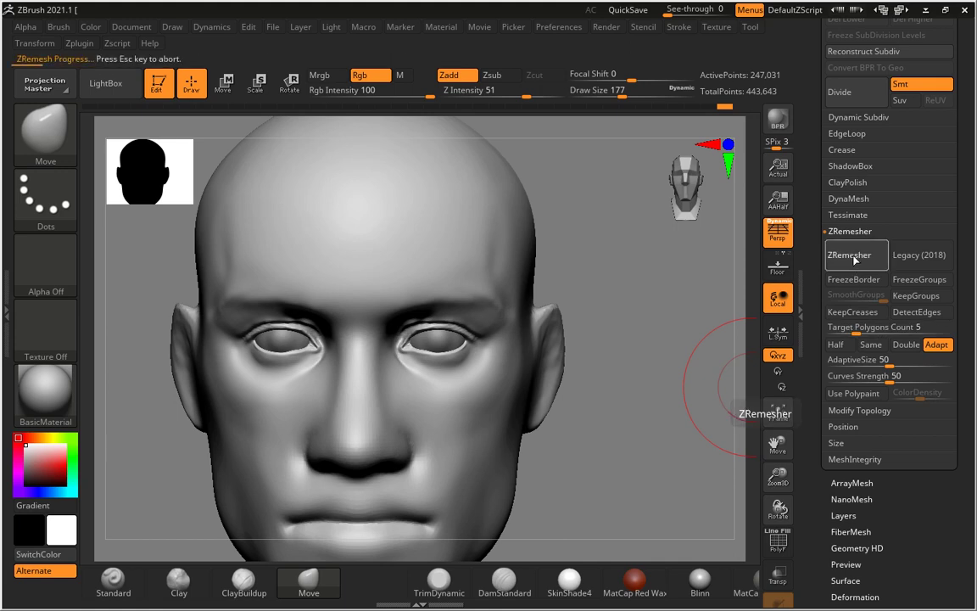
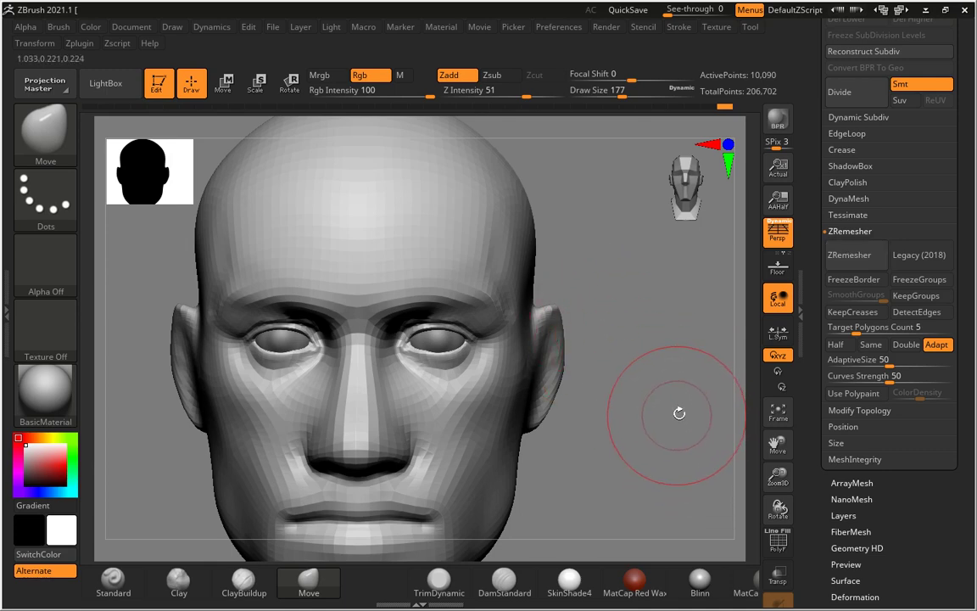
- Subdivide the head twice and frame it in a straight front view
key("ctrl+d")
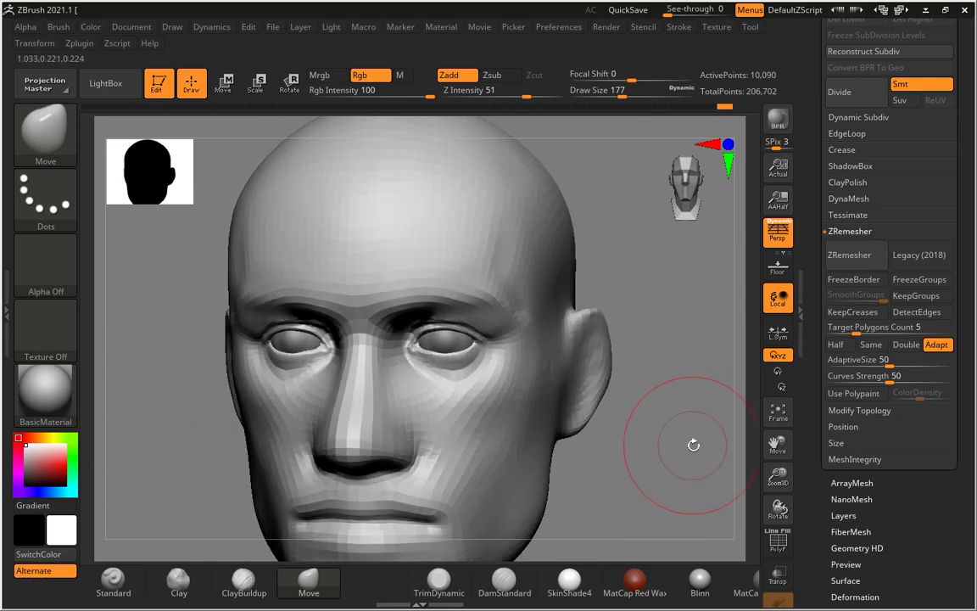
key("ctrl+d")
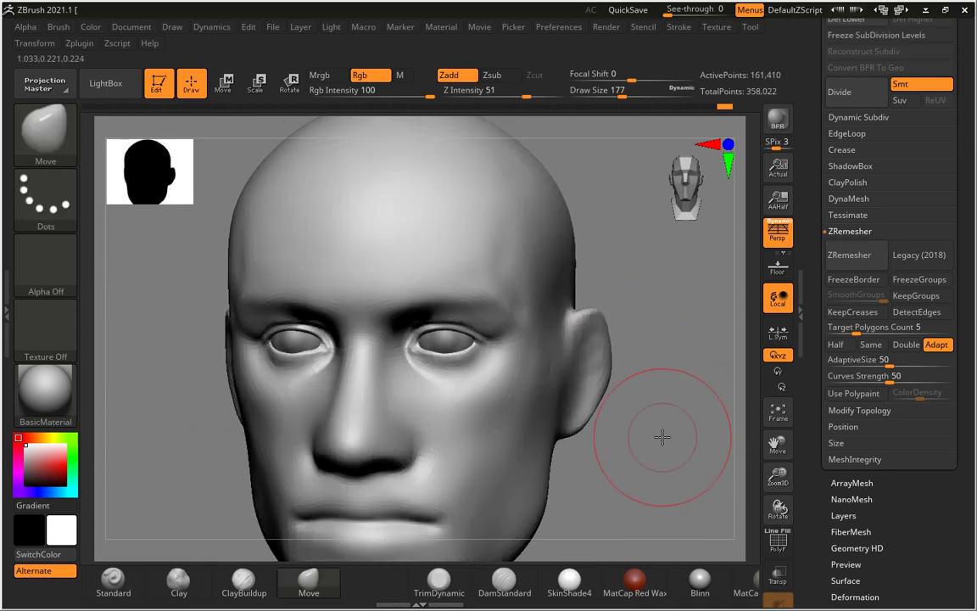
left_click_drag(665, 436, 683, 404, "shift")
mouse_move(660, 374)
right_mouse_down("alt")
mouse_move(665, 415)
mouse_move(661, 378)
mouse_move(638, 401)
mouse_move(264, 363)
right_mouse_up("alt")
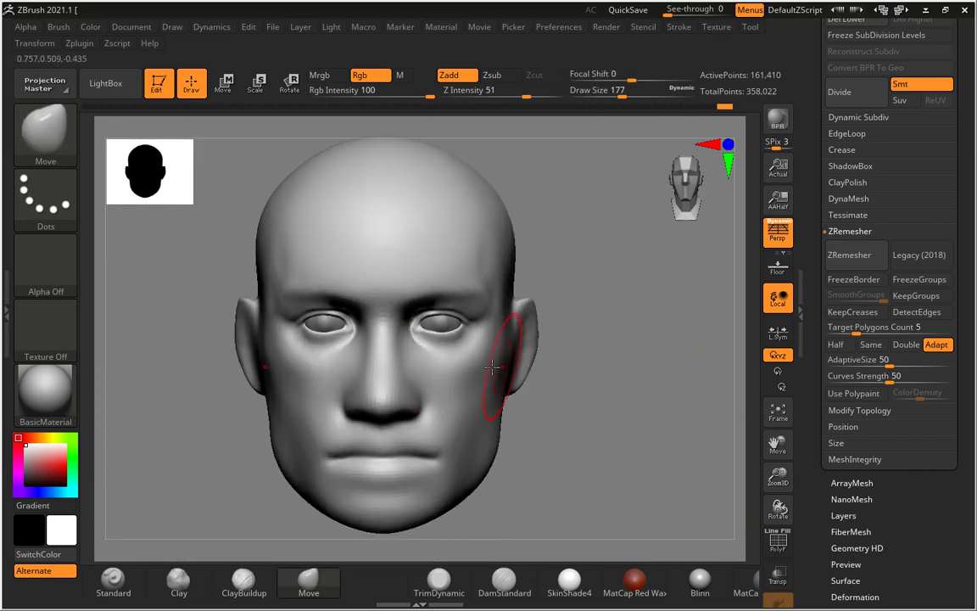
- Hide the lower face and cranium, leaving only a strip around the eyes
mouse_move(196, 408)
left_mouse_down("ctrl+shift")
mouse_move(347, 431)
mouse_move(751, 545)
left_mouse_up("ctrl+shift")
left_click_drag(683, 348, 491, 335)
left_click_drag(145, 189, 583, 330, "ctrl+shift")
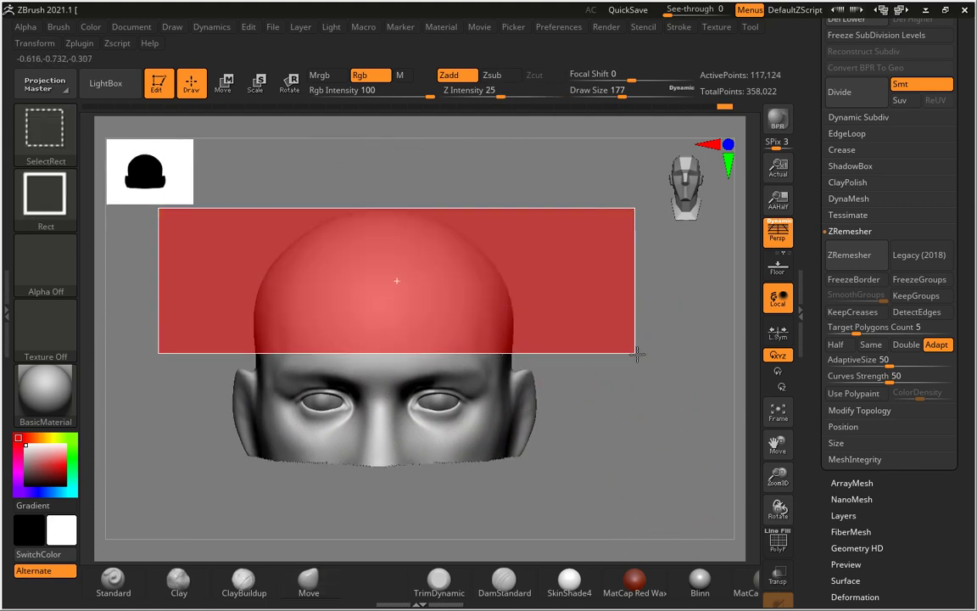
mouse_move(671, 408)
left_mouse_down()
mouse_move(633, 396)
mouse_move(745, 418)
mouse_move(733, 420)
mouse_move(707, 379)
mouse_move(705, 424)
mouse_move(632, 500)
left_mouse_up()
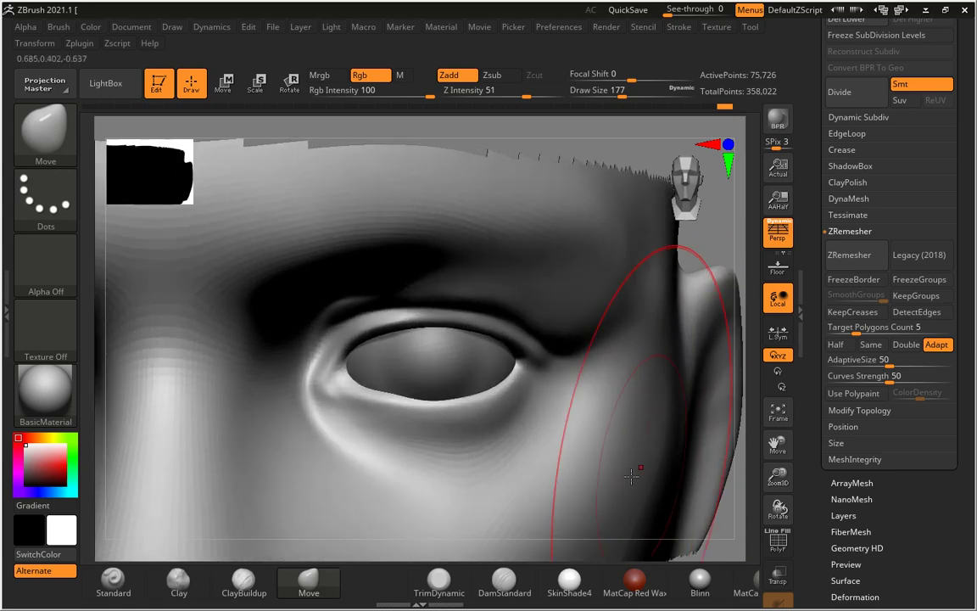
- With DamStandard at size 23 then 37, carve a crease along the upper eyelid
left_click(504, 581)
type("s23")
key("Return")
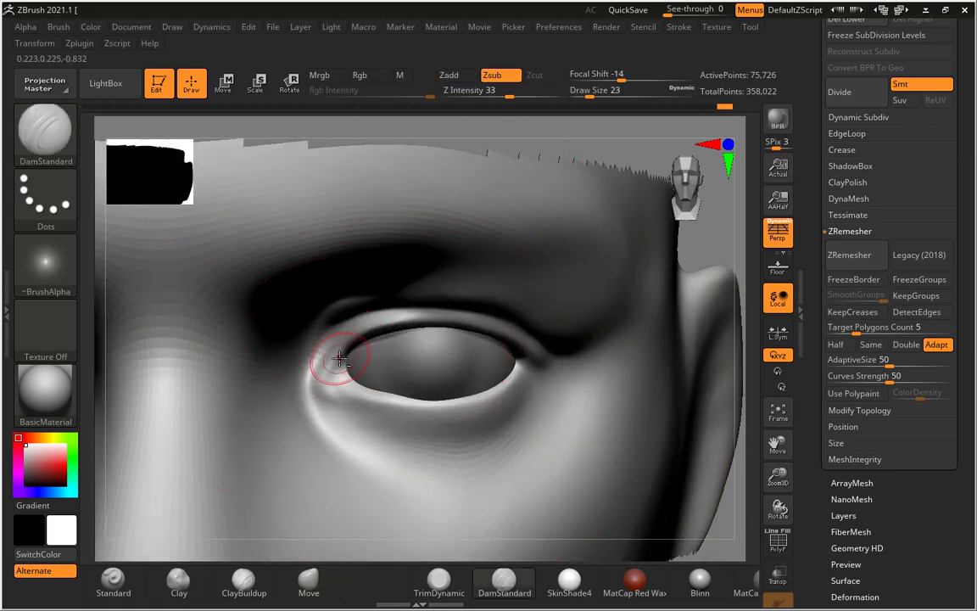
key("bracketright")
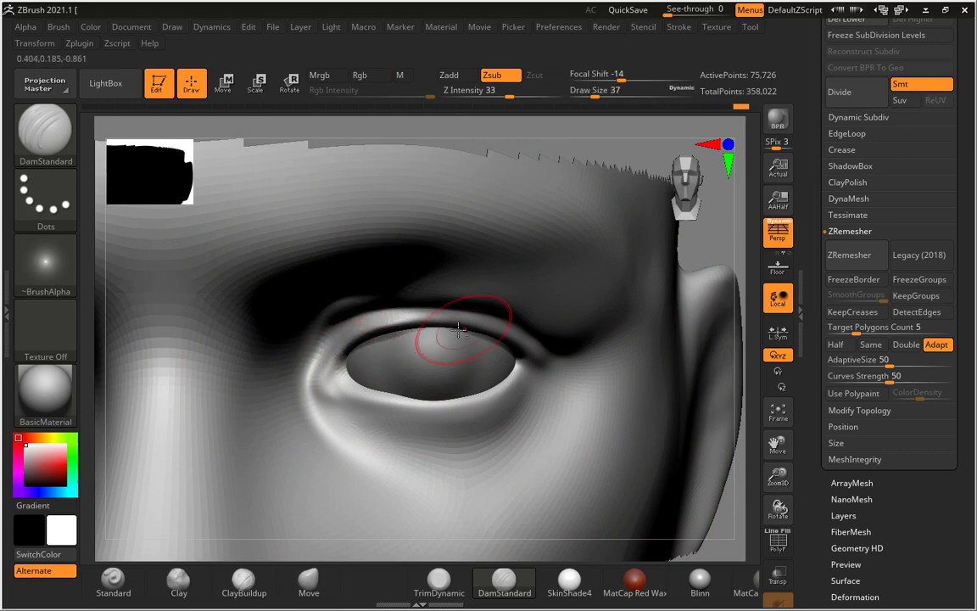
left_click_drag(346, 349, 510, 343)
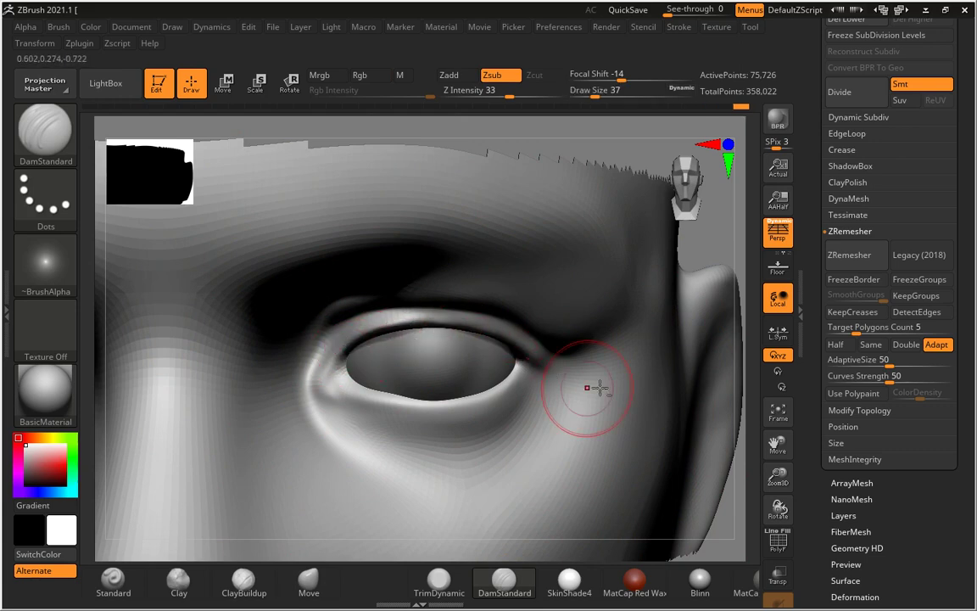
- Carve a crease along the lower eyelid with the brush at size 44
left_click_drag(741, 382, 618, 370)
key("bracketright")
left_click_drag(544, 370, 340, 380)
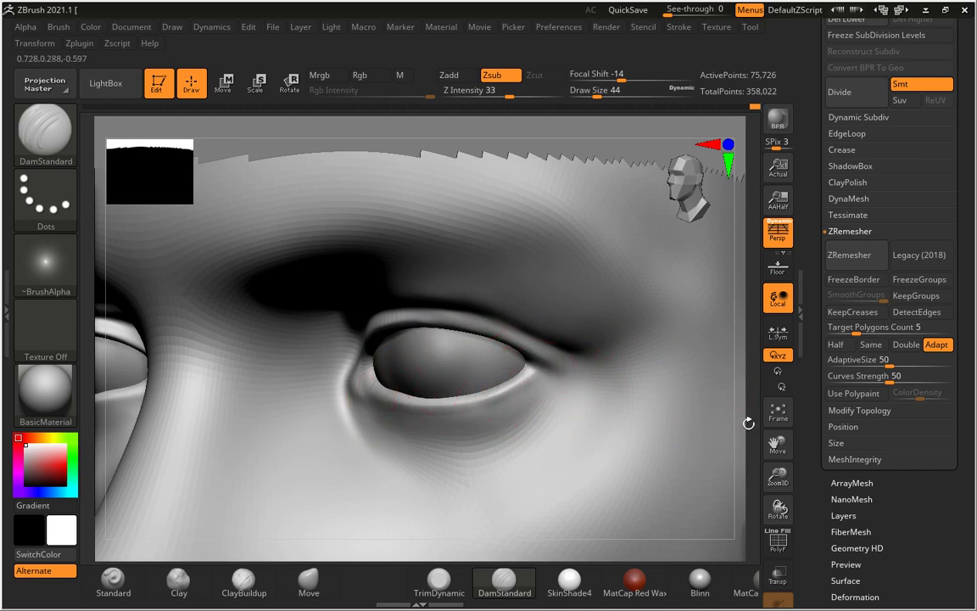
left_click_drag(748, 423, 643, 404)
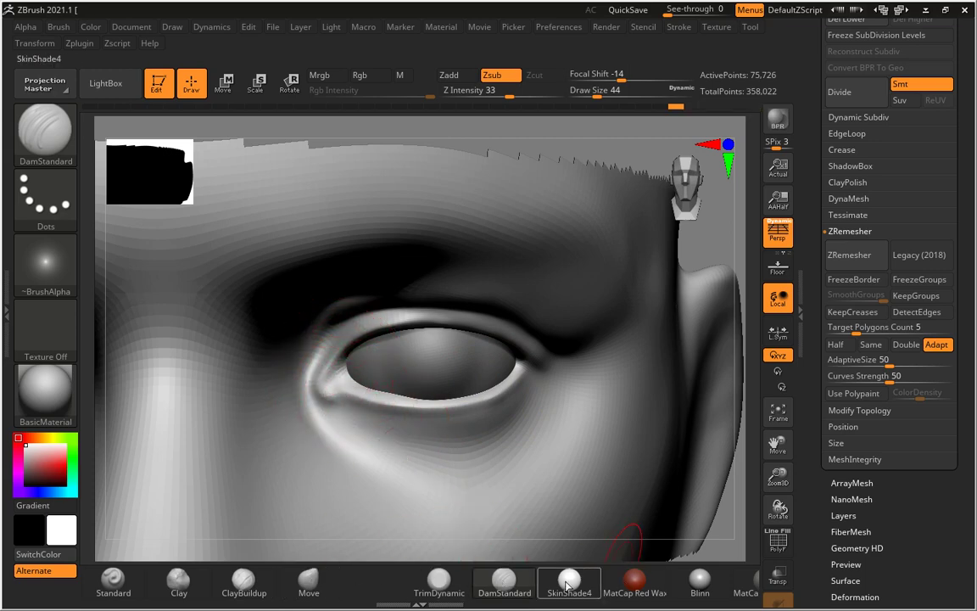
- Build up the inner eye corner with the Standard brush at size 12
left_click(112, 582)
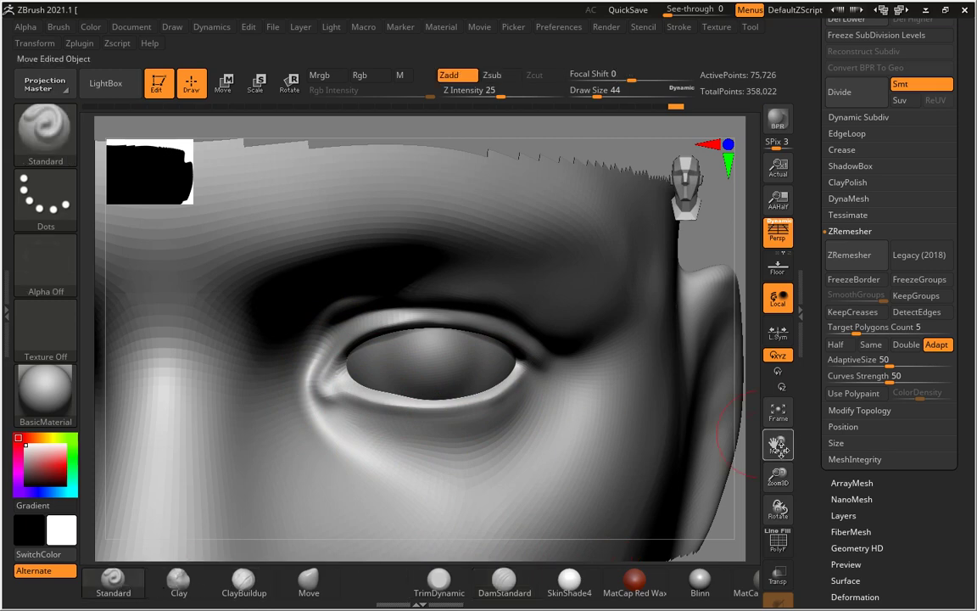
left_click_drag(779, 476, 551, 419)
key("s")
left_click_drag(364, 294, 340, 294)
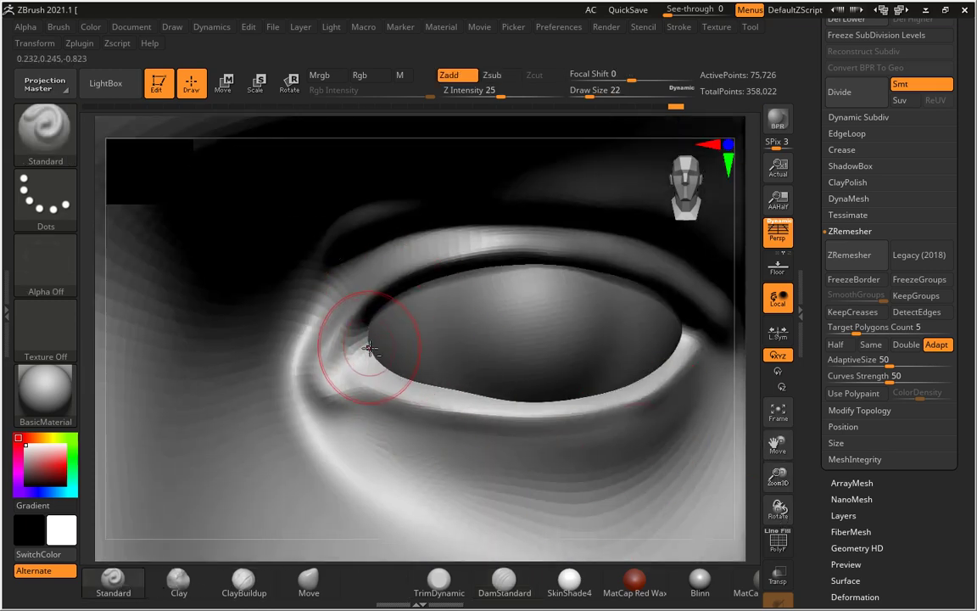
mouse_move(366, 350)
left_mouse_down()
mouse_move(339, 371)
mouse_move(352, 370)
left_mouse_up()
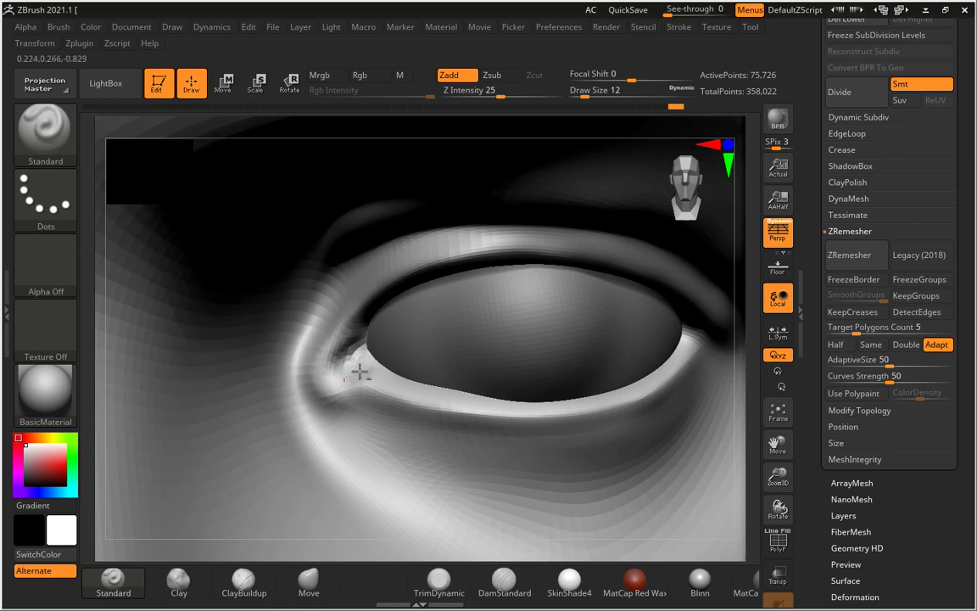
- Deepen the upper-eyelid crease with DamStandard at size 22
left_click(506, 580)
key("s")
mouse_move(354, 349)
left_mouse_down()
mouse_move(373, 370)
mouse_move(399, 373)
left_mouse_up()
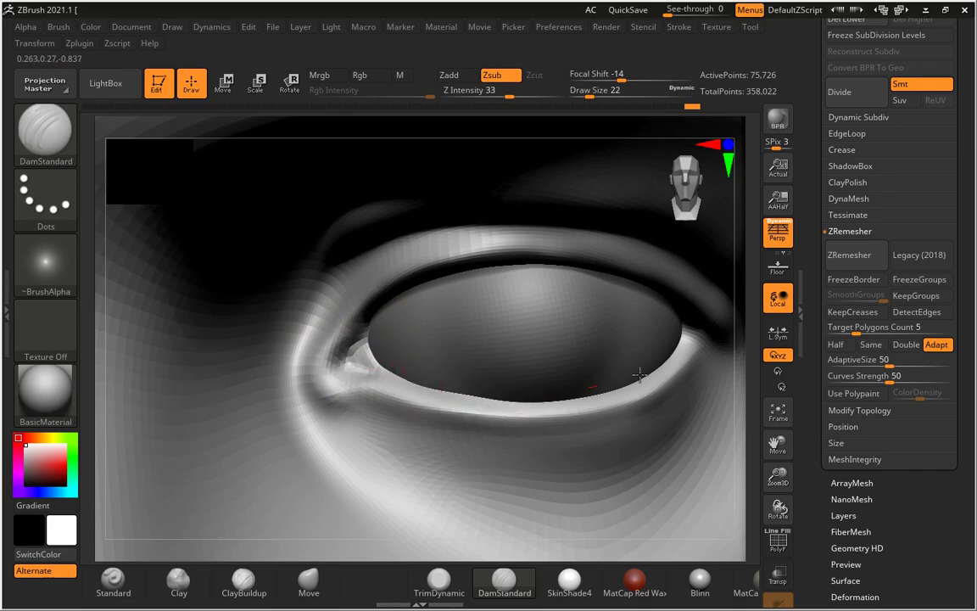
mouse_move(748, 385)
left_mouse_down()
mouse_move(719, 404)
mouse_move(740, 374)
mouse_move(751, 384)
mouse_move(698, 399)
mouse_move(633, 436)
left_mouse_up()
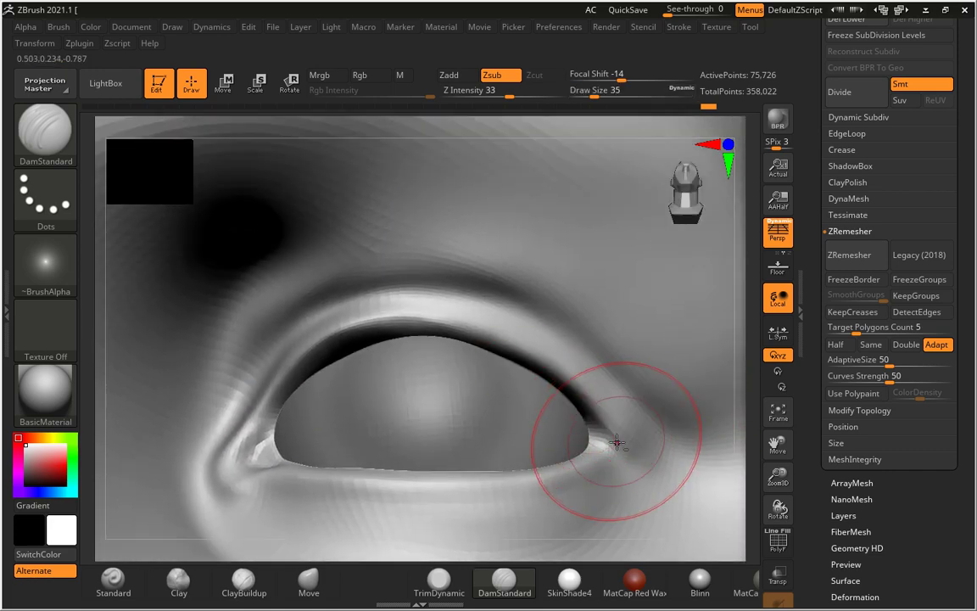
key("ctrl")
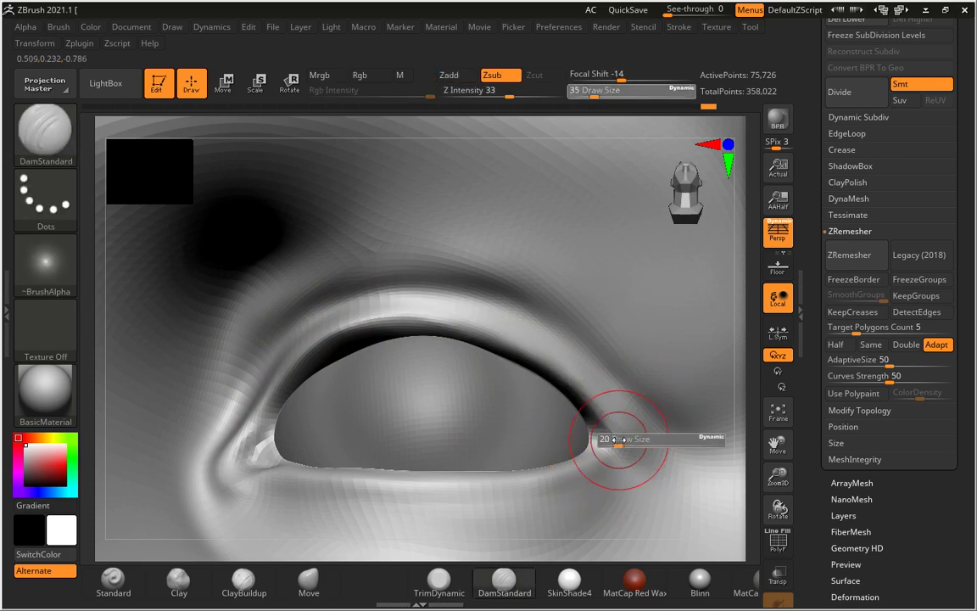
mouse_move(605, 413)
left_mouse_down()
mouse_move(466, 323)
mouse_move(377, 297)
mouse_move(301, 309)
left_mouse_up()
mouse_move(747, 435)
left_mouse_down()
mouse_move(742, 447)
mouse_move(726, 399)
mouse_move(742, 456)
mouse_move(638, 409)
mouse_move(552, 399)
left_mouse_up()
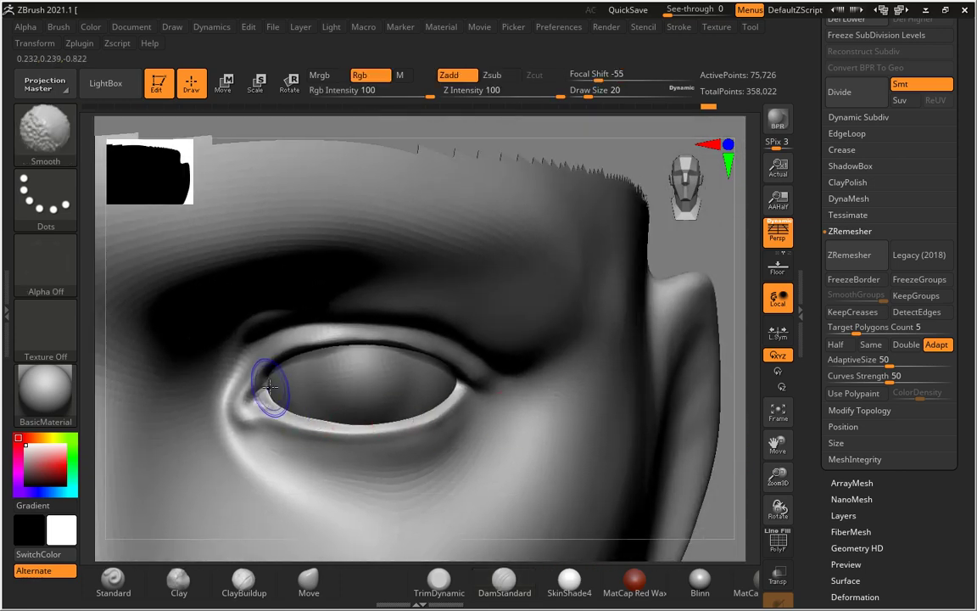
- With the Move brush, pull the inner eye corner into a tapered point and smooth the upper lid
left_click(309, 581)
mouse_move(261, 414)
left_mouse_down()
mouse_move(244, 409)
mouse_move(225, 374)
mouse_move(270, 421)
mouse_move(255, 398)
left_mouse_up()
key("bracketleft")
key("bracketleft")
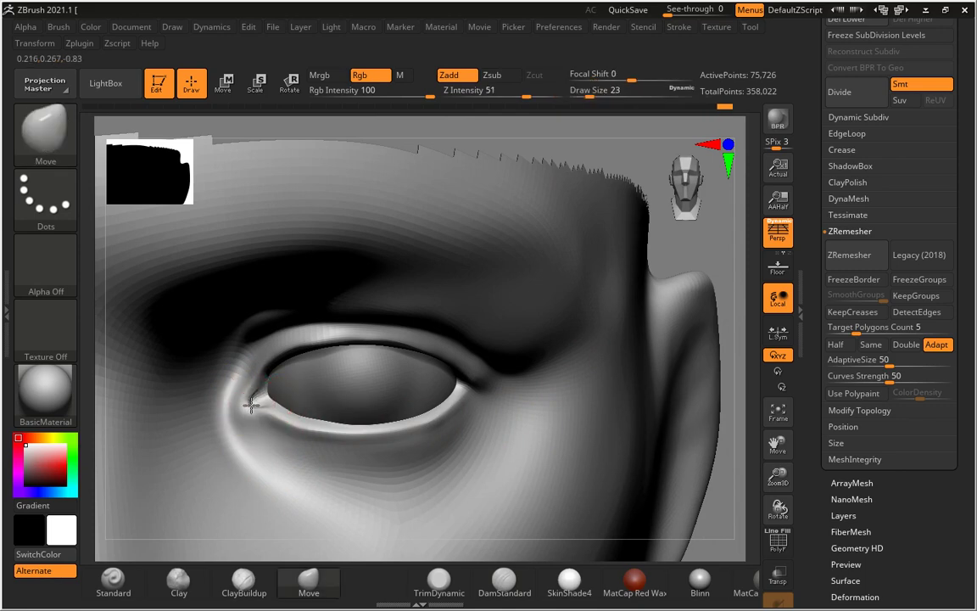
key("bracketright")
key("bracketright")
key("bracketright")
key("bracketright")
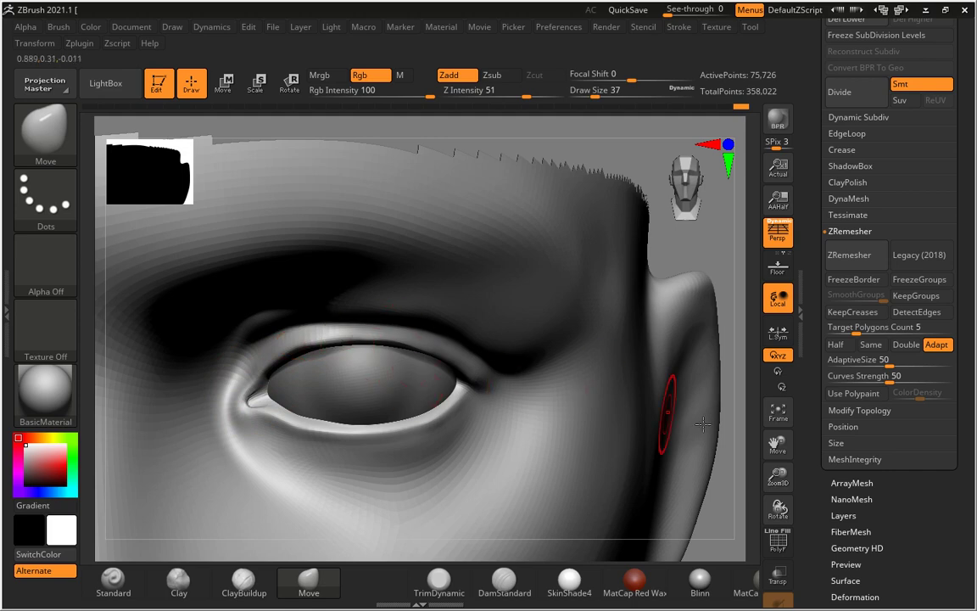
key("bracketright")
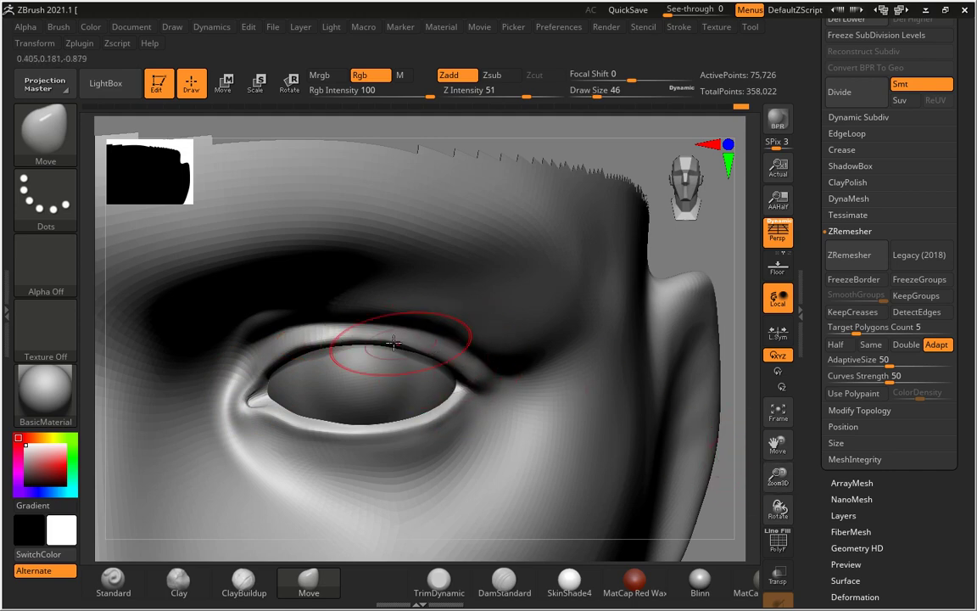
mouse_move(666, 424)
left_mouse_down("alt")
mouse_move(704, 404)
mouse_move(403, 414)
left_mouse_up("alt")
key("shift")
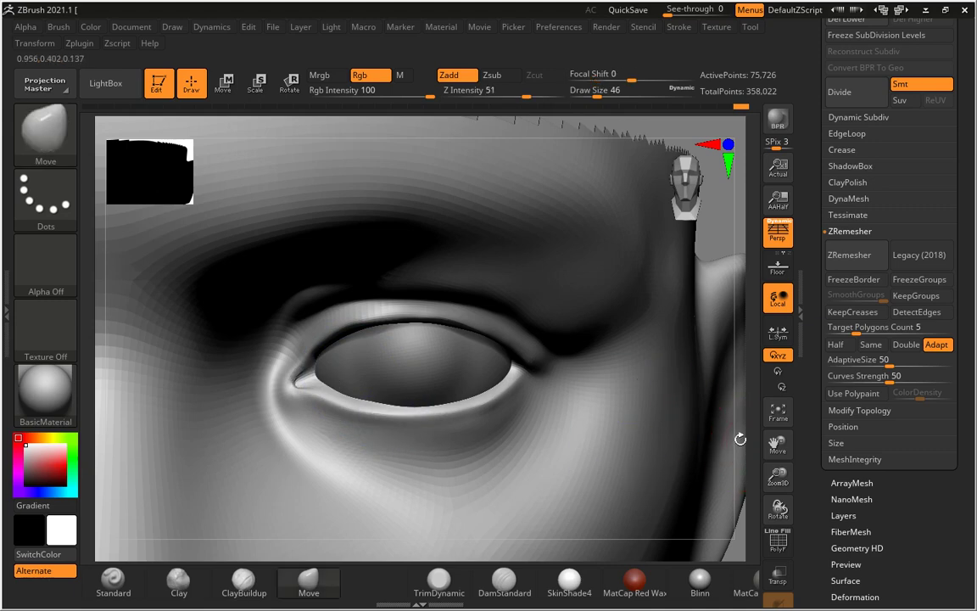
left_click_drag(739, 436, 739, 492, "alt")
- Select ClayBuildup at size 11 and subdivide the eye strip to 2.582 million polygons
left_click(244, 582)
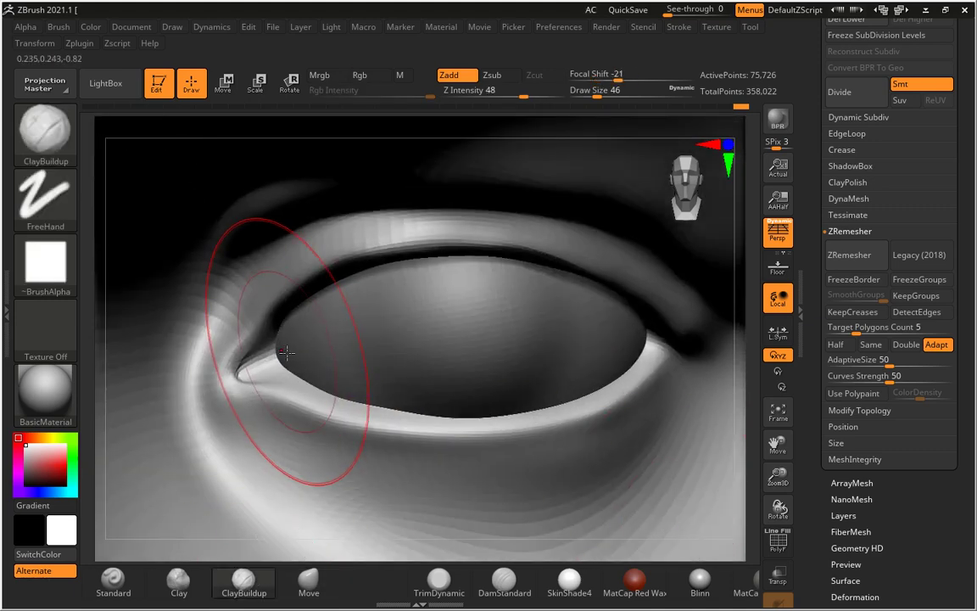
key("bracketright")
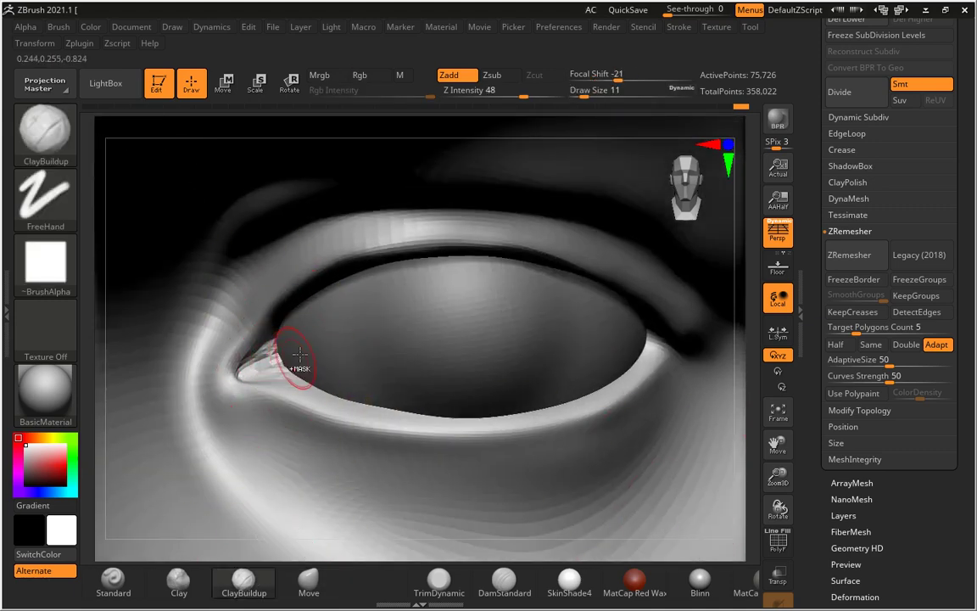
left_click(291, 365, "ctrl")
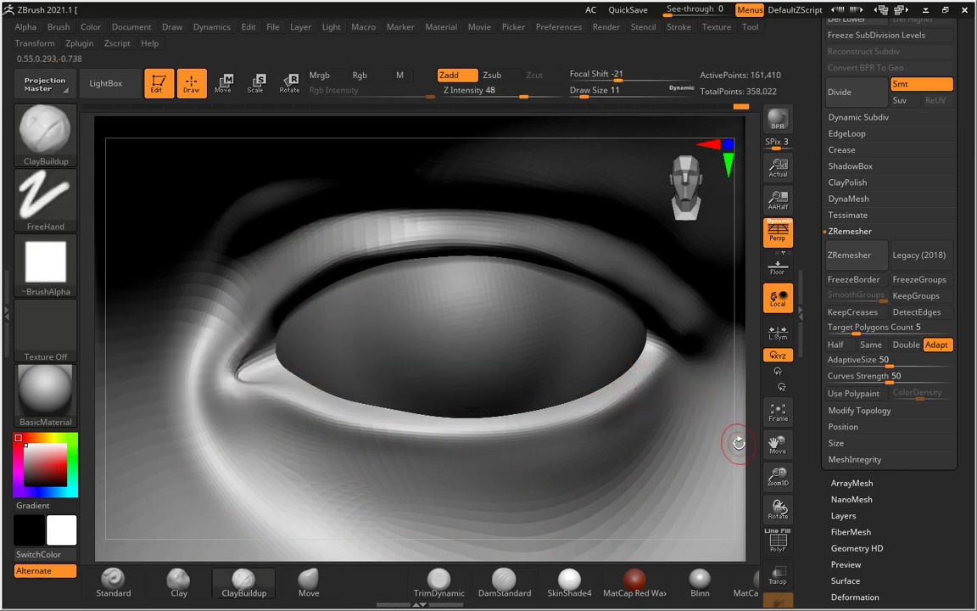
key("ctrl+d")
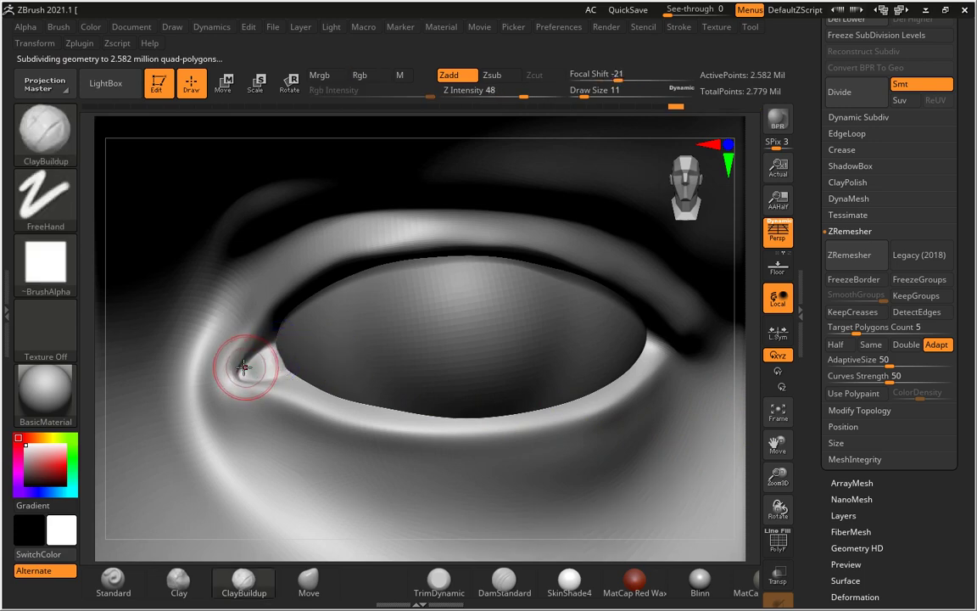
- Enlarge the brush to size 29 and smooth across the eye area
key("s")
left_click_drag(325, 406, 386, 399)
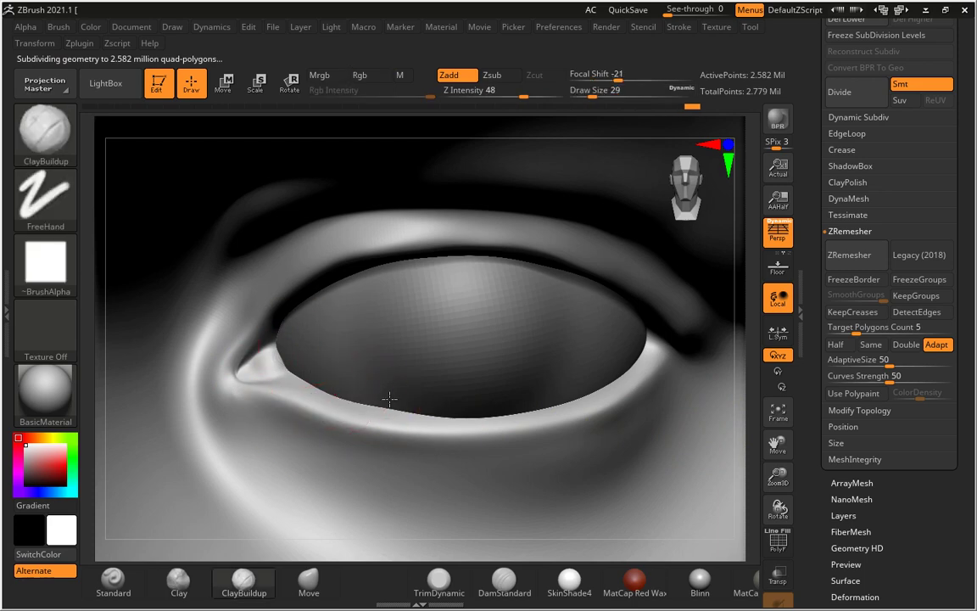
key("shift")
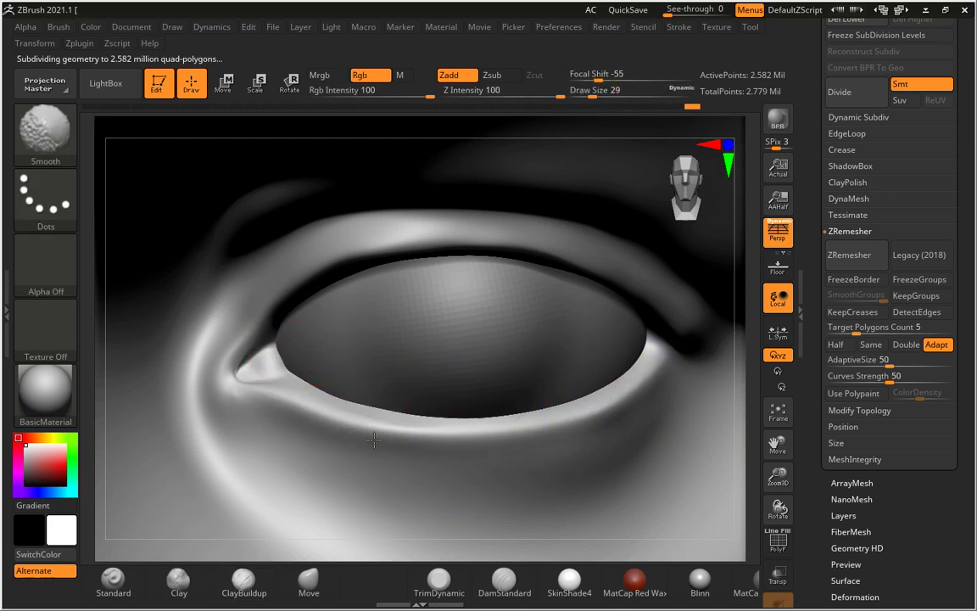
mouse_move(346, 421)
left_mouse_down()
mouse_move(366, 429)
mouse_move(646, 375)
left_mouse_up()
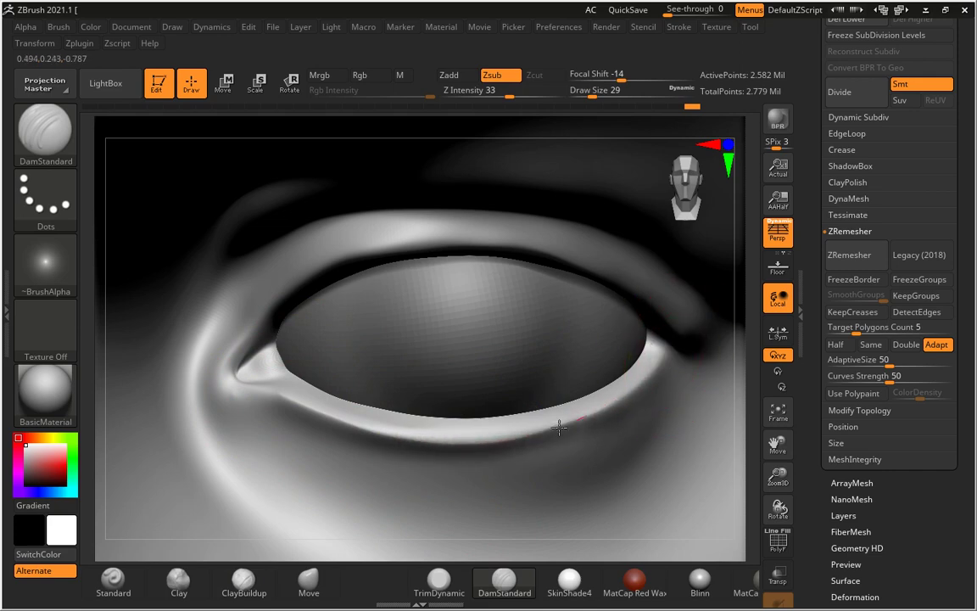
mouse_move(734, 424)
left_mouse_down()
mouse_move(728, 432)
mouse_move(731, 389)
left_mouse_up()
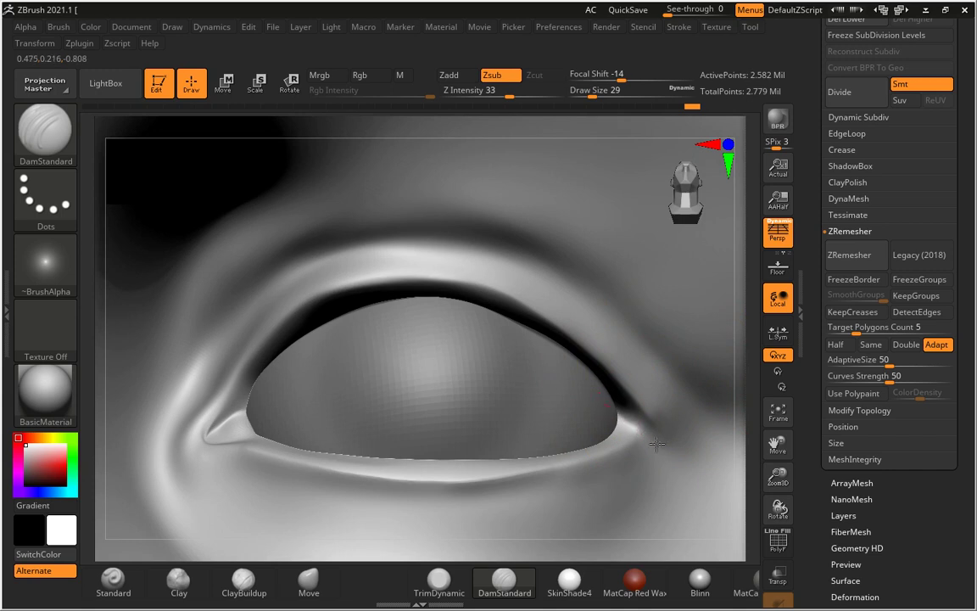
- At a lower subdivision level, deepen the upper-lid crease past the outer and inner corners
key("shift+d")
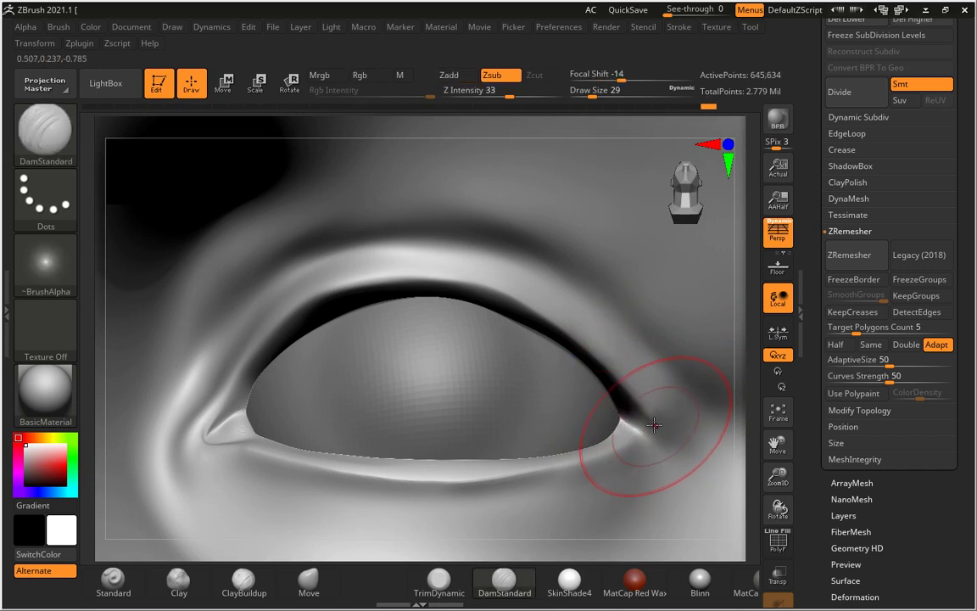
left_click_drag(654, 425, 404, 279)
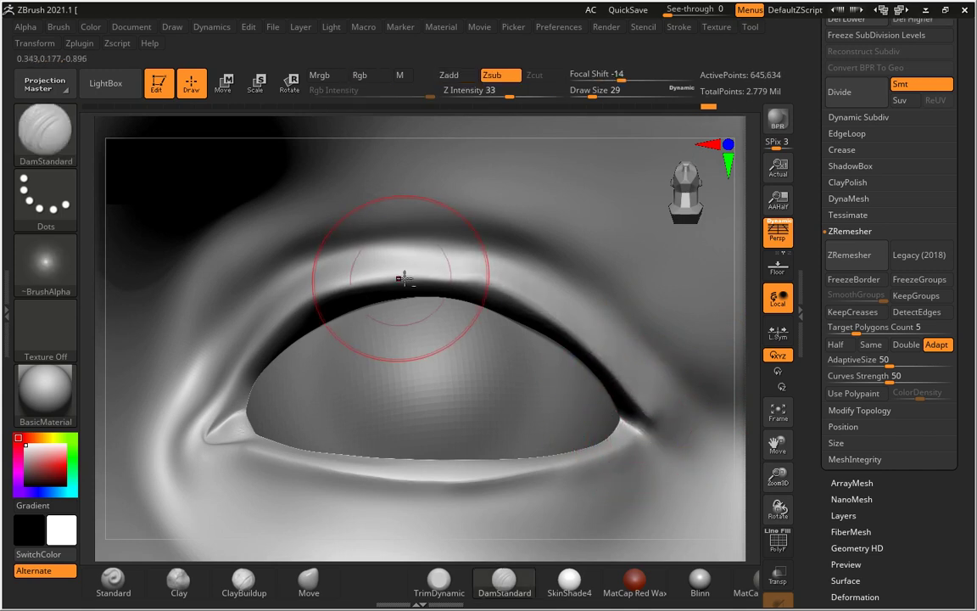
left_click_drag(409, 268, 284, 313)
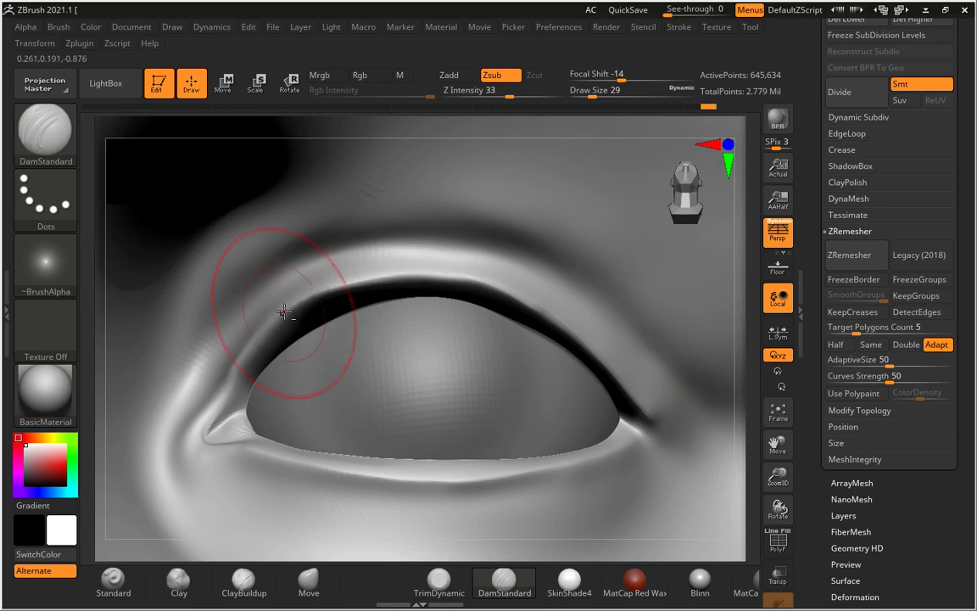
key("shift+d")
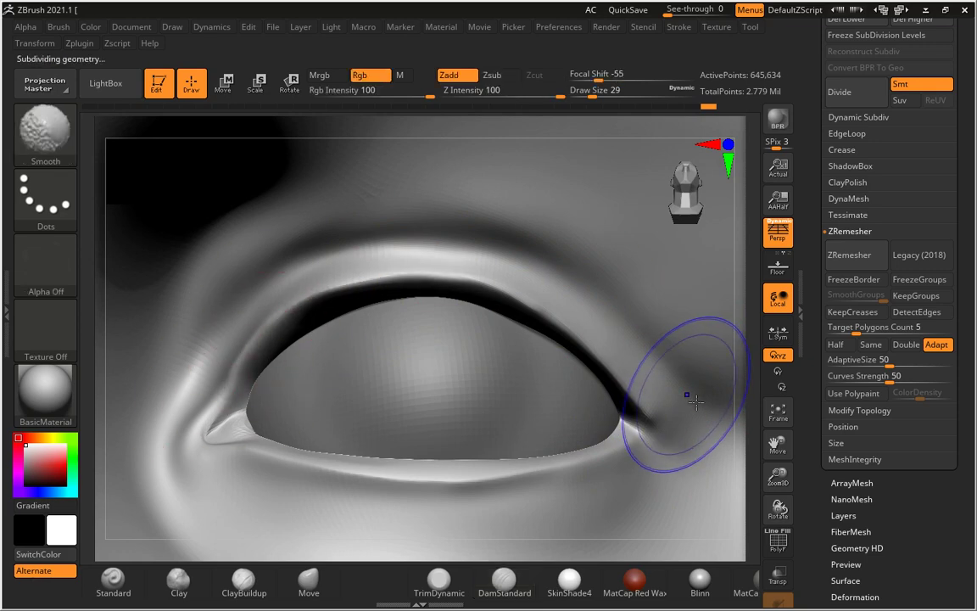
key("d")
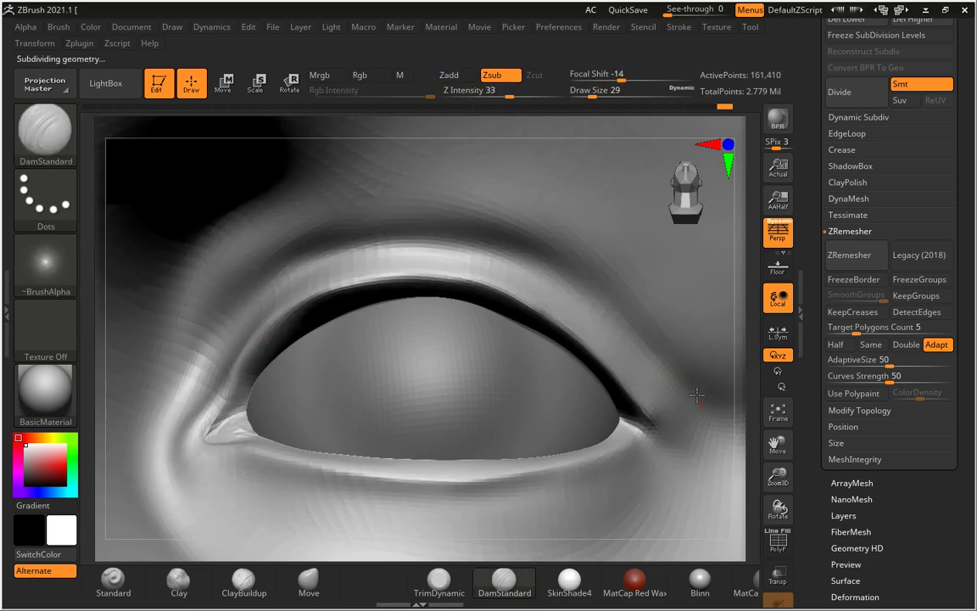
- Carve the upper eyelid fold at brush size 22, then raise one subdivision level
key("[")
key("[")
key("[")
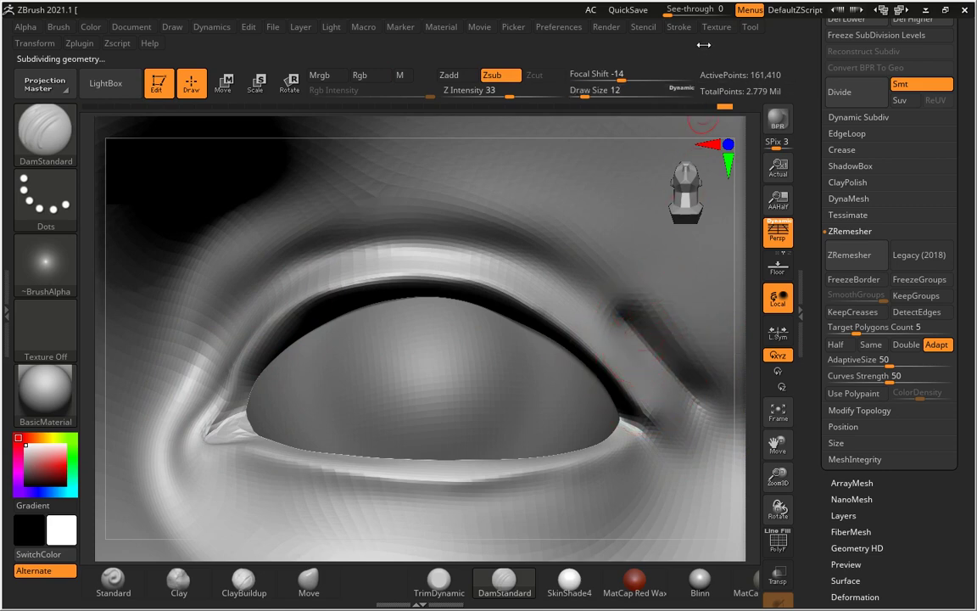
key("bracketright")
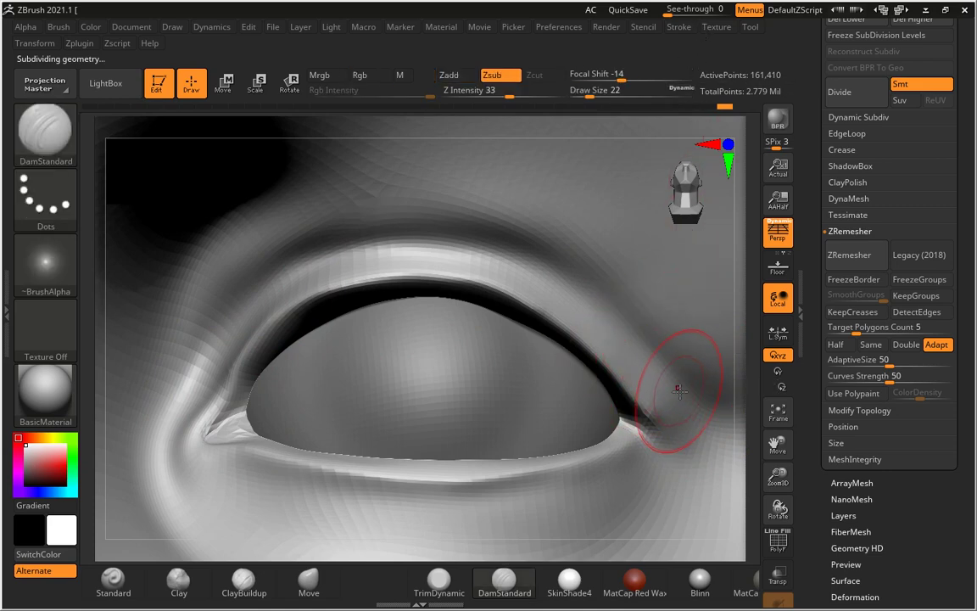
mouse_move(660, 359)
left_mouse_down()
mouse_move(543, 280)
mouse_move(458, 243)
mouse_move(375, 251)
mouse_move(227, 313)
mouse_move(218, 404)
left_mouse_up()
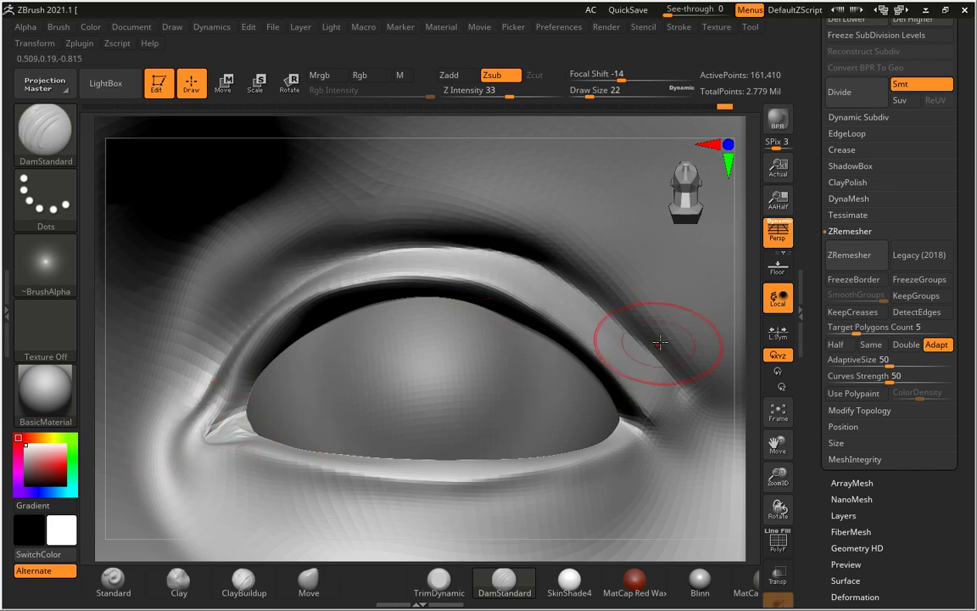
key("d")
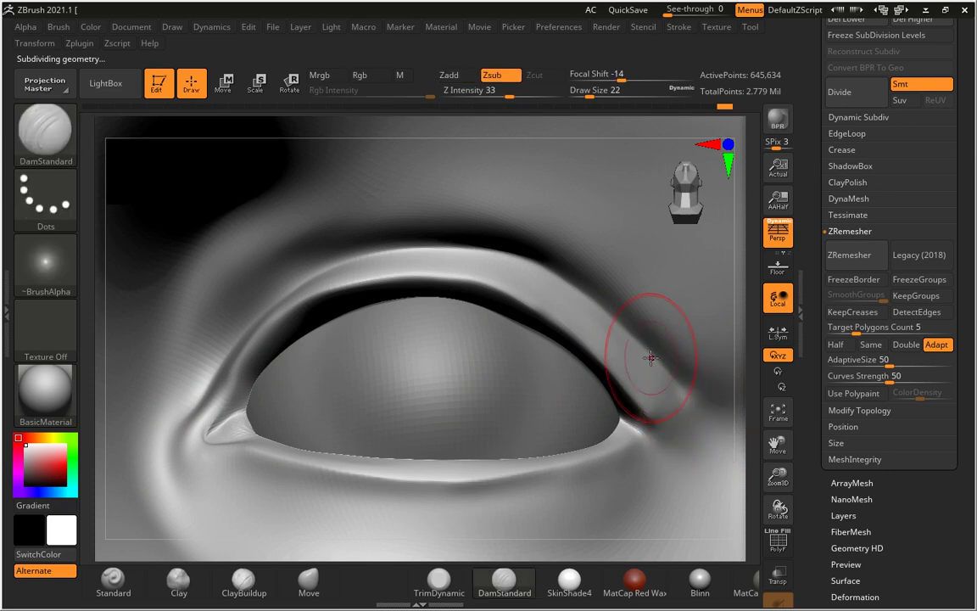
mouse_move(748, 442)
left_mouse_down()
mouse_move(703, 410)
mouse_move(742, 366)
mouse_move(583, 386)
left_mouse_up()
- Deepen the upper-lid crease again at a lower level and smooth the outer eye corner
key("shift+d")
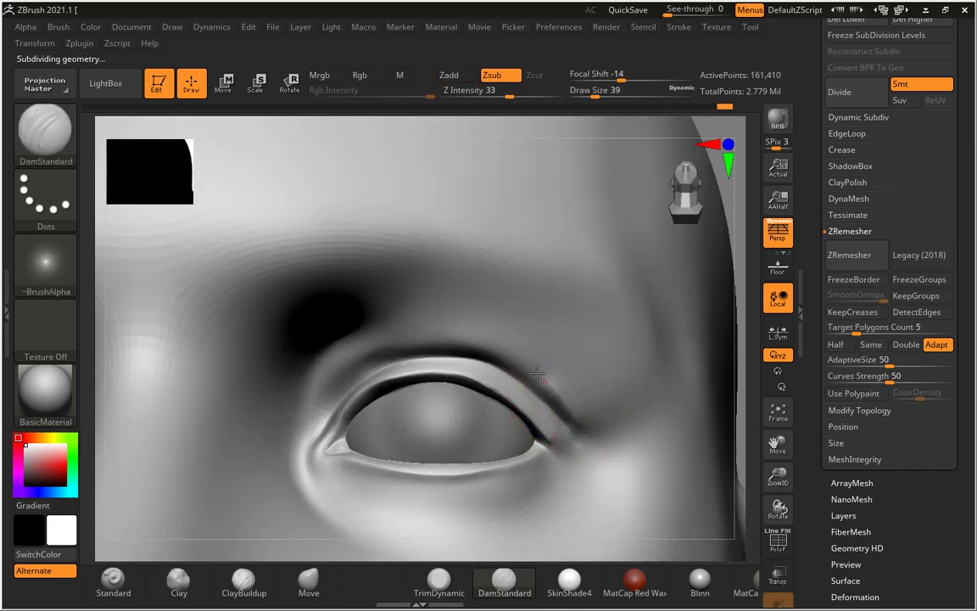
left_click_drag(537, 373, 356, 410)
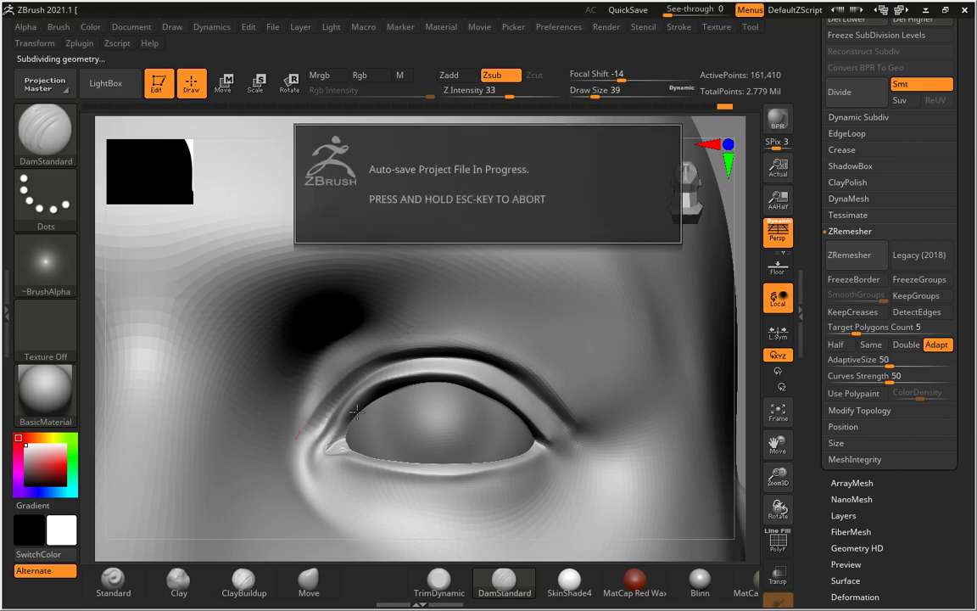
key("shift")
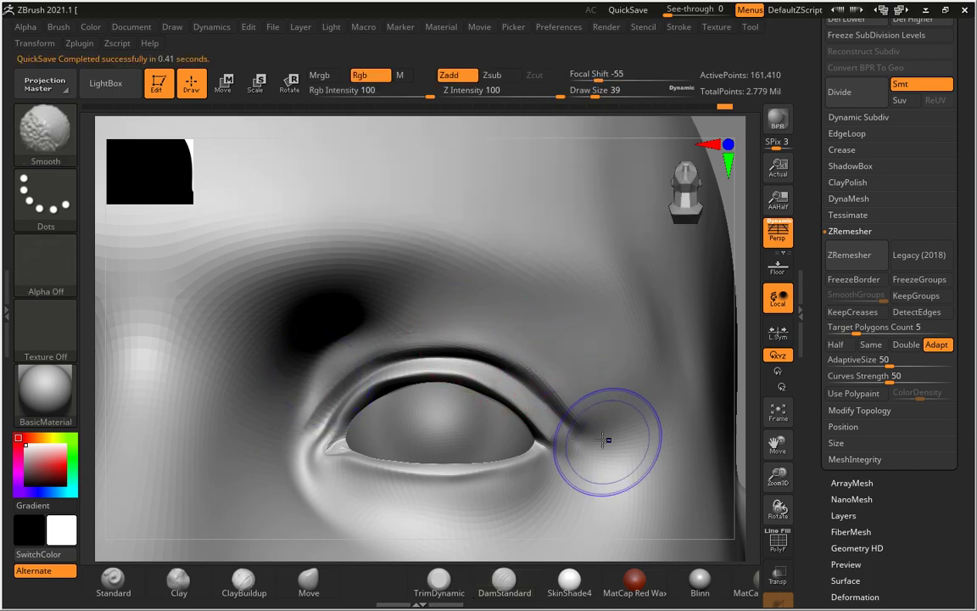
left_click_drag(589, 436, 603, 458, "shift")
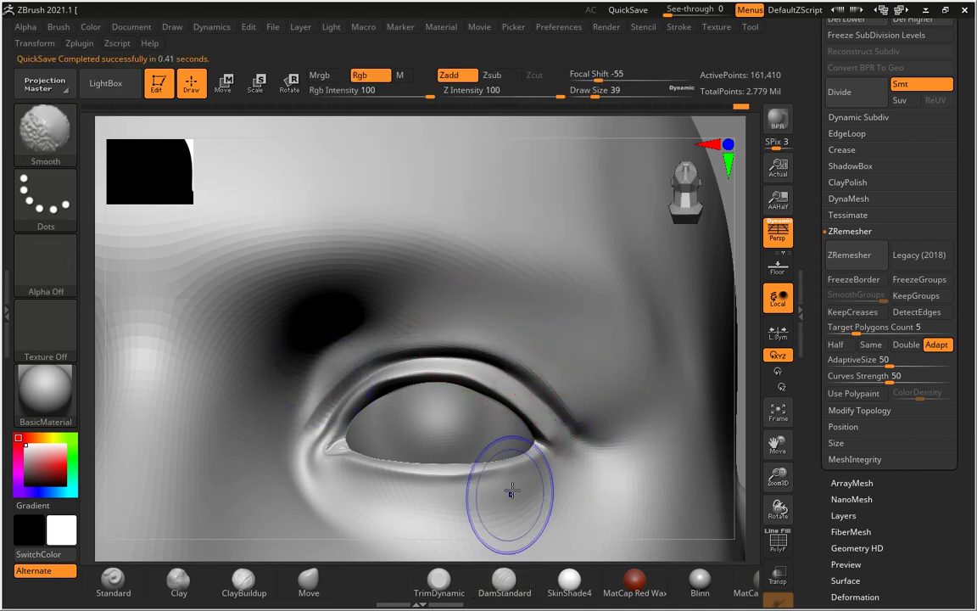
- Smooth the inner eye corner and the lower eyelid, then frame the whole head
mouse_move(741, 458)
left_mouse_down()
mouse_move(695, 341)
mouse_move(698, 283)
left_mouse_up()
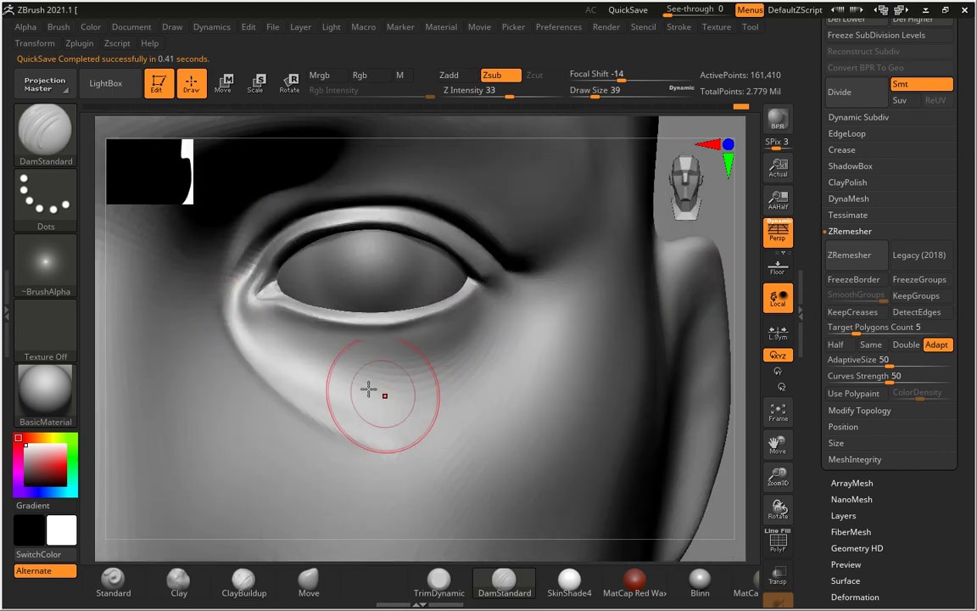
mouse_move(254, 343)
left_mouse_down("shift")
mouse_move(227, 318)
mouse_move(532, 299)
left_mouse_up("shift")
left_click_drag(279, 318, 478, 323, "shift")
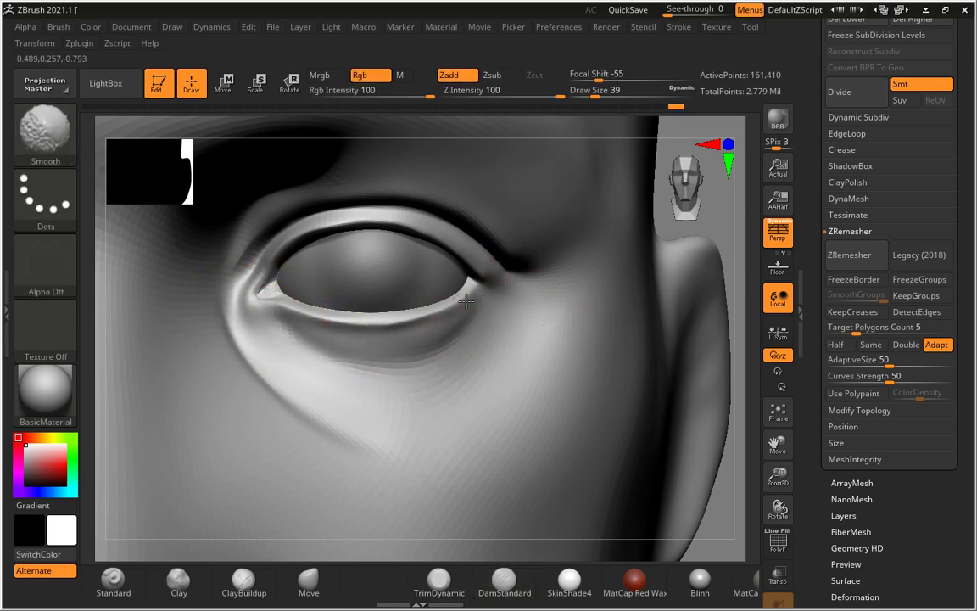
mouse_move(663, 253)
left_mouse_down("alt")
mouse_move(728, 265)
mouse_move(740, 353)
left_mouse_up("alt")
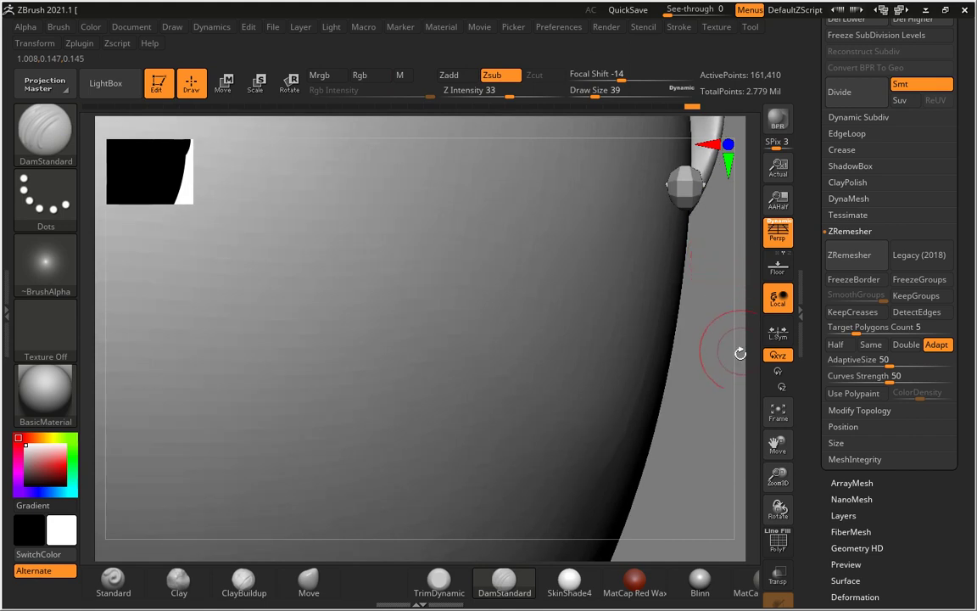
key("f")
mouse_move(667, 305)
left_mouse_down()
mouse_move(650, 382)
mouse_move(650, 237)
mouse_move(615, 294)
left_mouse_up()
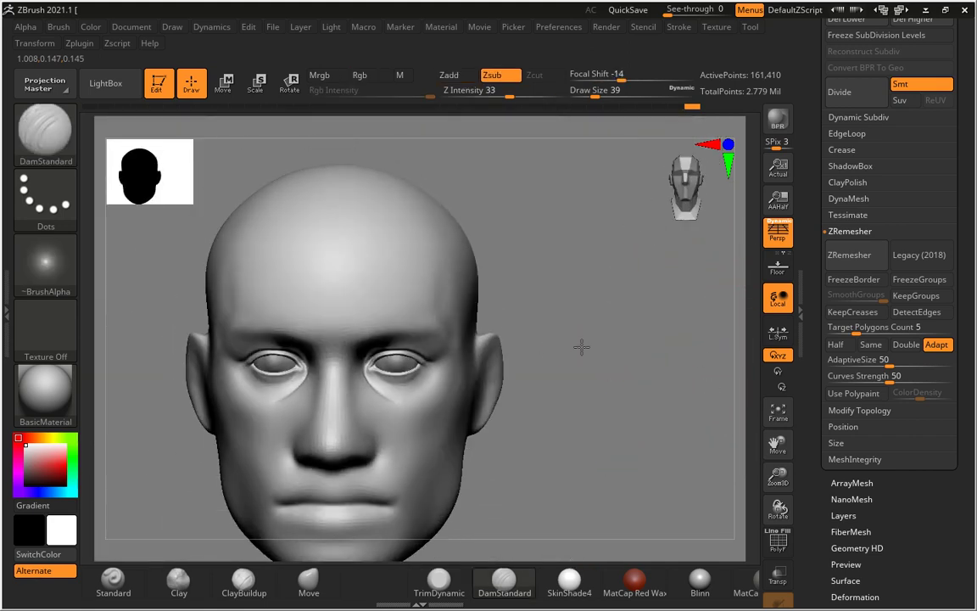
- Hide everything except the band around the eyes and frame it
key("ctrl")
mouse_move(317, 306)
left_mouse_down("ctrl+shift")
mouse_move(382, 367)
mouse_move(485, 429)
left_mouse_up("ctrl+shift")
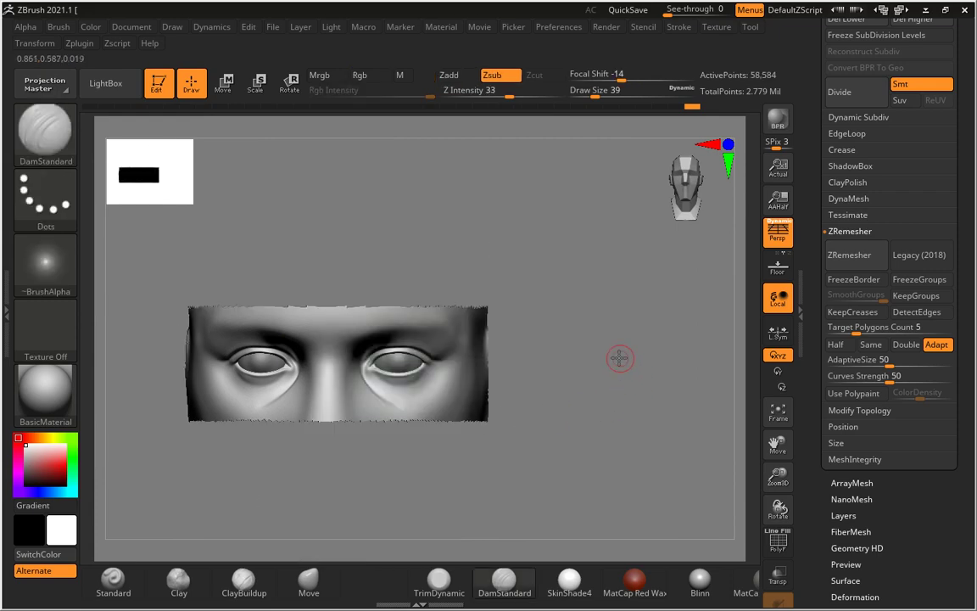
key("f")
- Smooth the area under the eye, trace a fine crease beneath it, and set brush size 41
mouse_move(759, 356)
left_mouse_down("alt")
mouse_move(333, 359)
mouse_move(284, 310)
mouse_move(282, 338)
left_mouse_up("alt")
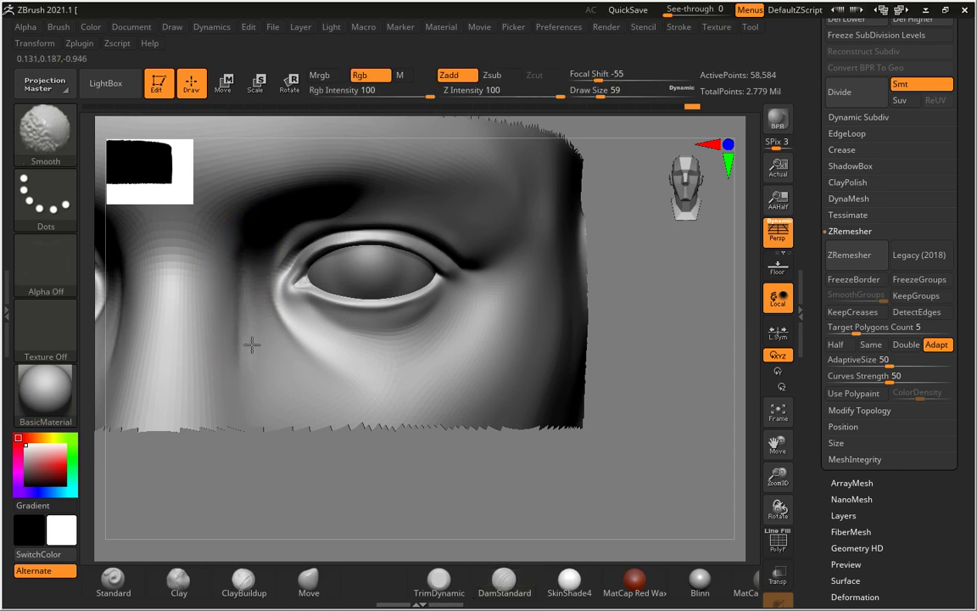
left_click_drag(339, 344, 407, 320)
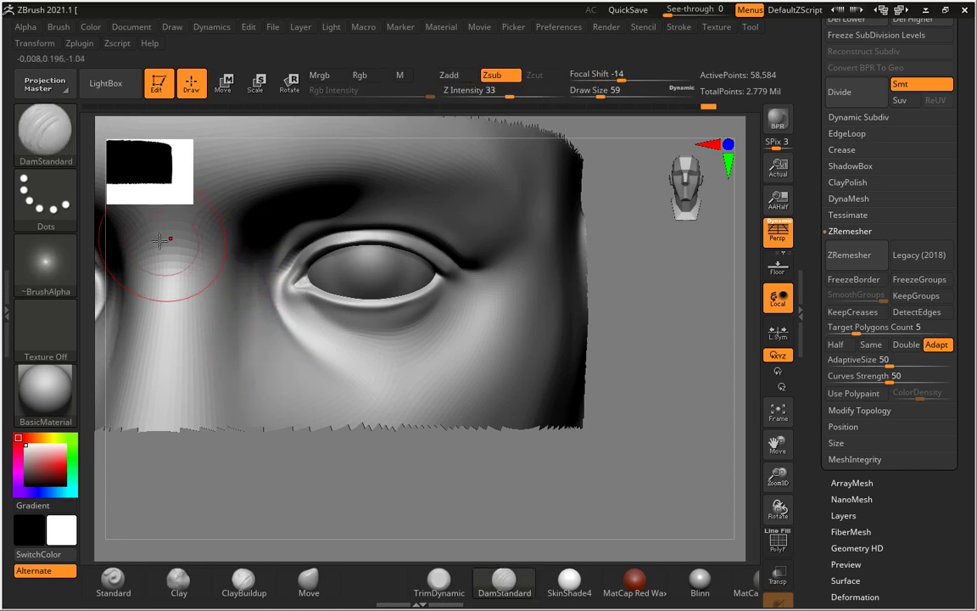
key("shift")
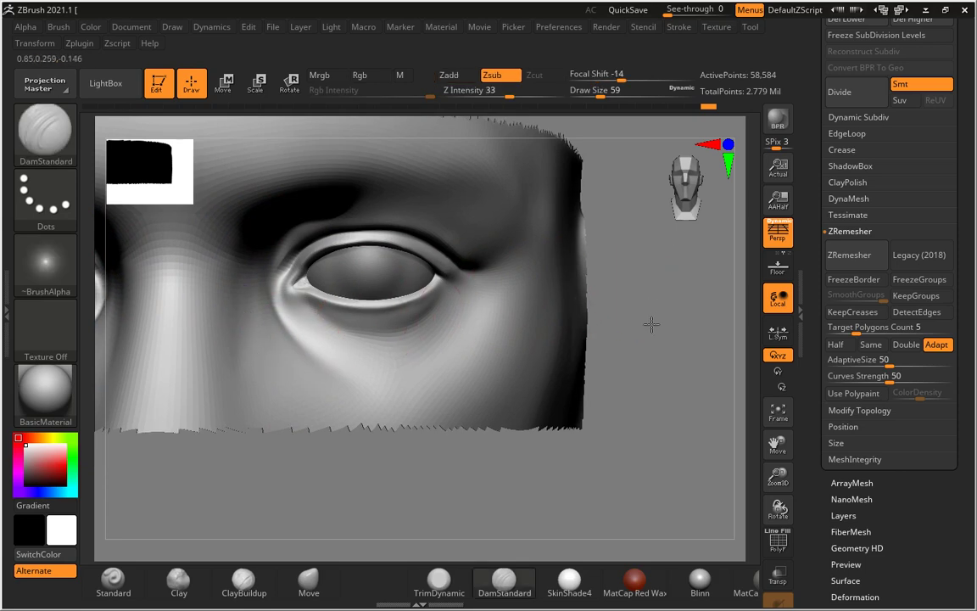
mouse_move(649, 323)
left_mouse_down("alt")
mouse_move(661, 337)
mouse_move(719, 310)
left_mouse_up("alt")
mouse_move(743, 269)
left_mouse_down("alt")
mouse_move(654, 262)
mouse_move(702, 279)
left_mouse_up("alt")
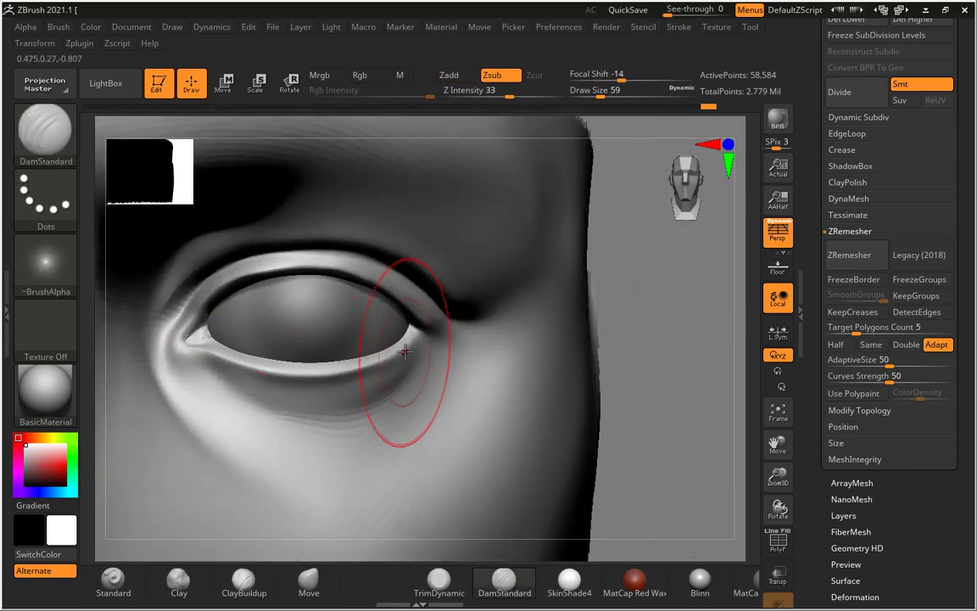
key("bracketleft")
key("bracketleft")
key("bracketleft")
key("bracketright")
key("bracketright")
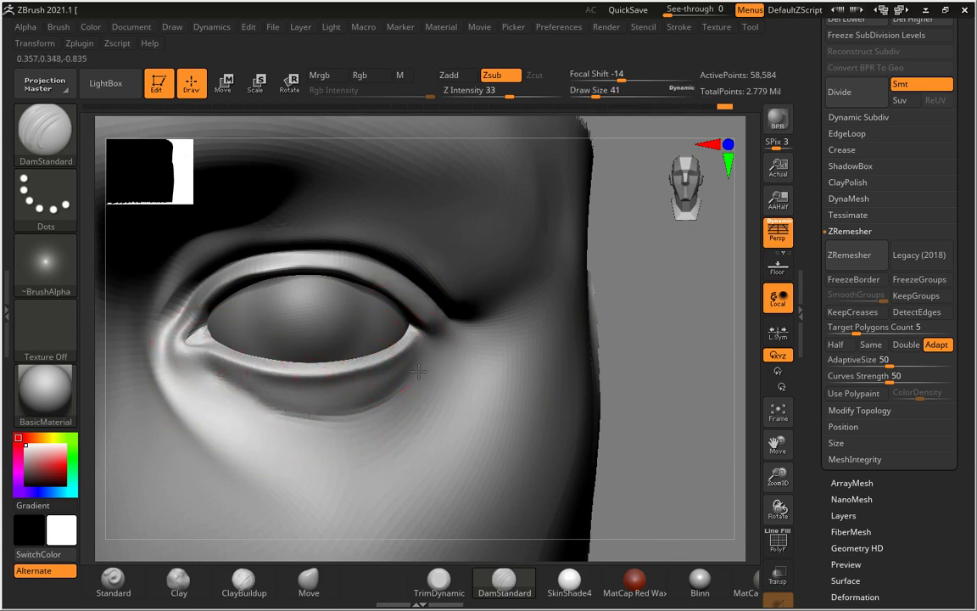
- With ClayBuildup, build up the lower eyelid rim and soften its crease
left_click(245, 582)
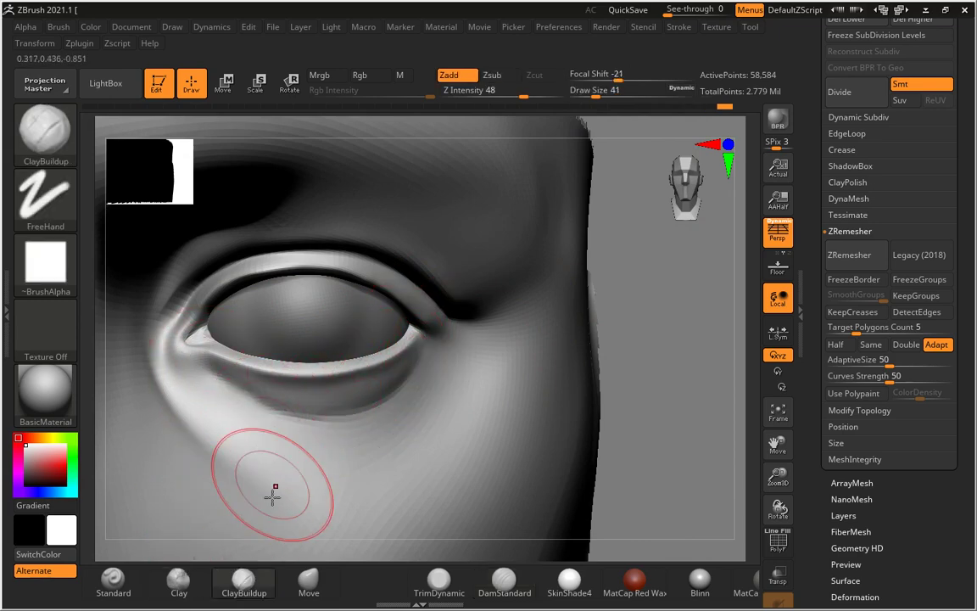
key("b")
mouse_move(191, 340)
left_mouse_down()
mouse_move(279, 386)
mouse_move(330, 399)
left_mouse_up()
left_click_drag(233, 360, 307, 396)
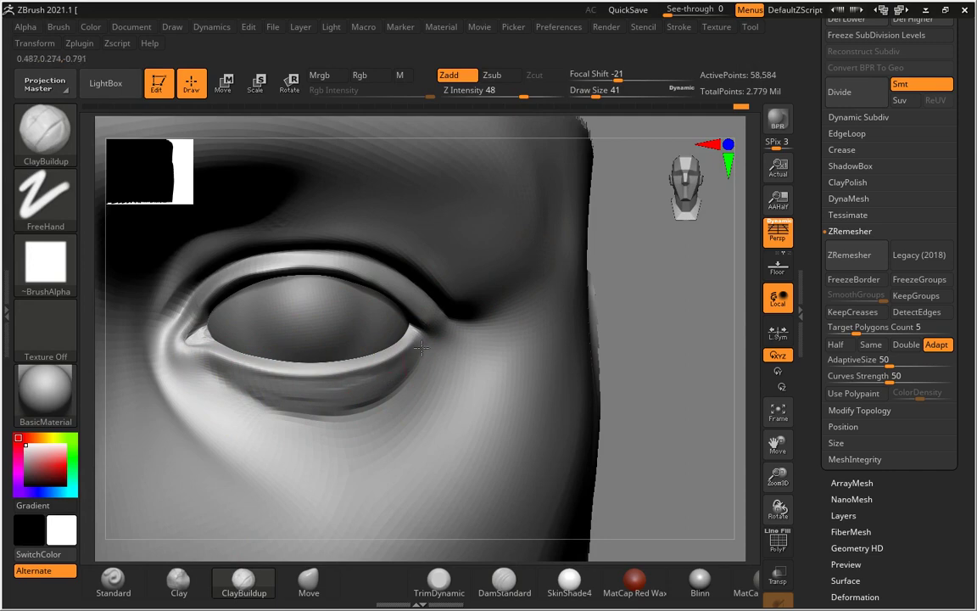
key("ctrl+z")
key("ctrl+z")
key("ctrl+z")
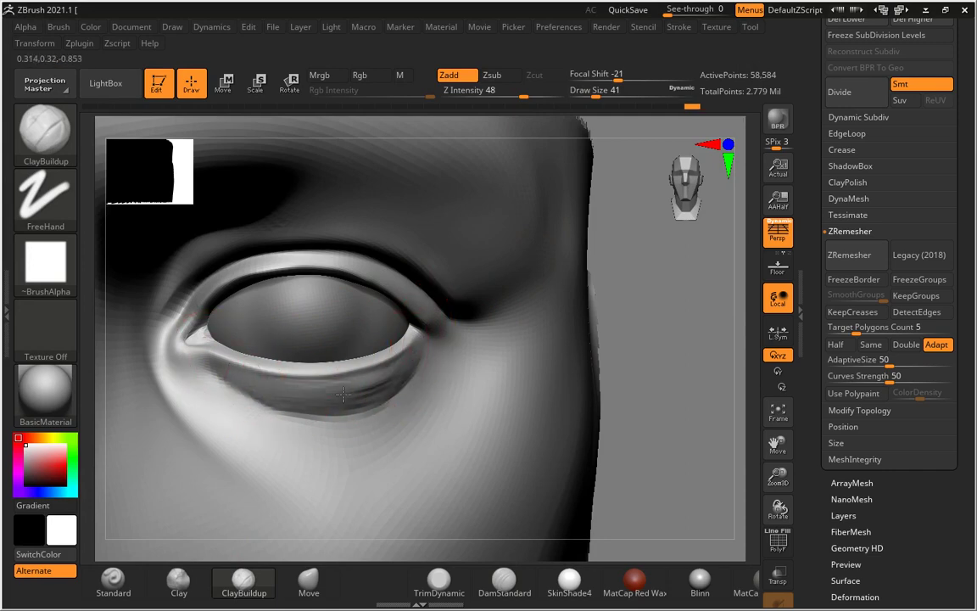
left_click_drag(170, 340, 289, 391, "shift")
- Smooth the crease and bump at the inner eye corner at size 22, then drop a subdivision level
mouse_move(647, 348)
left_mouse_down()
mouse_move(671, 362)
mouse_move(654, 332)
mouse_move(645, 340)
left_mouse_up()
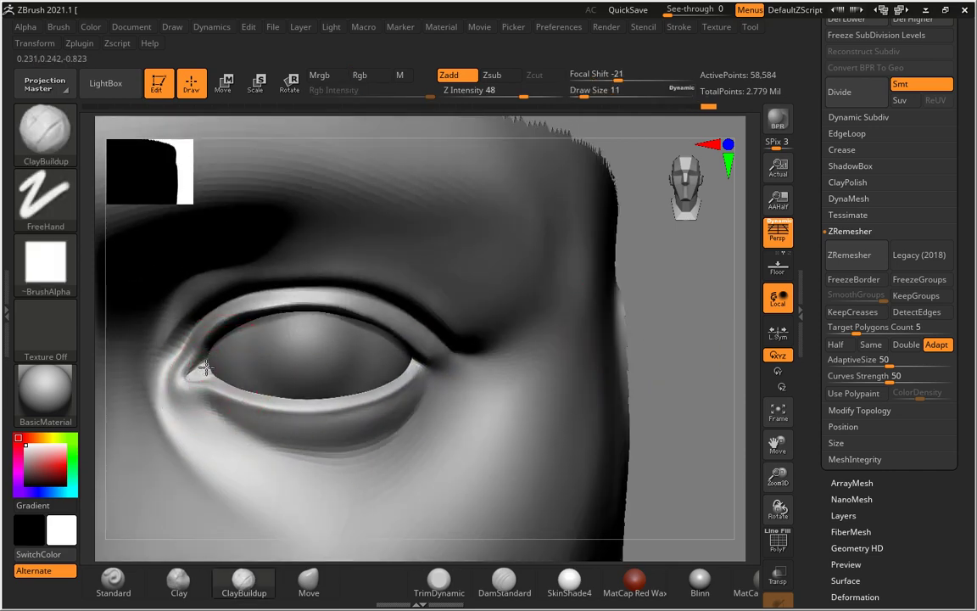
type("s22")
key("Return")
mouse_move(205, 358)
left_mouse_down("shift")
mouse_move(216, 373)
mouse_move(200, 375)
left_mouse_up("shift")
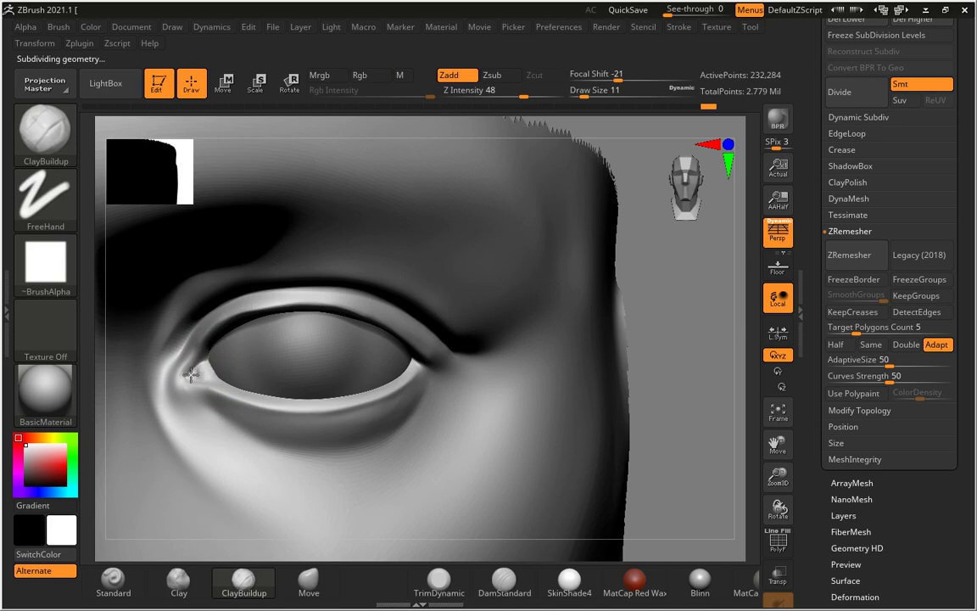
left_click_drag(204, 373, 209, 405, "shift")
key("shift")
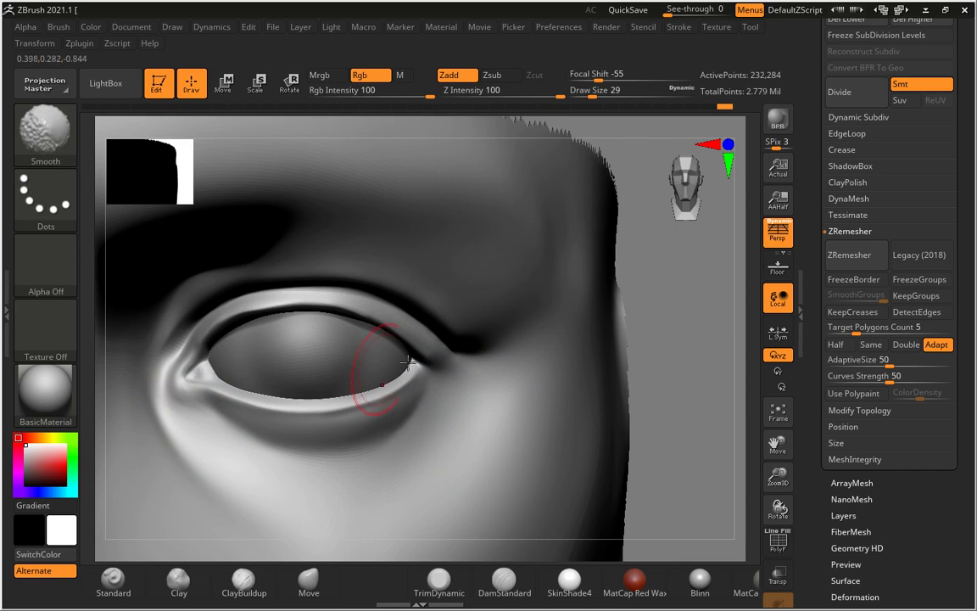
left_click_drag(672, 349, 628, 323)
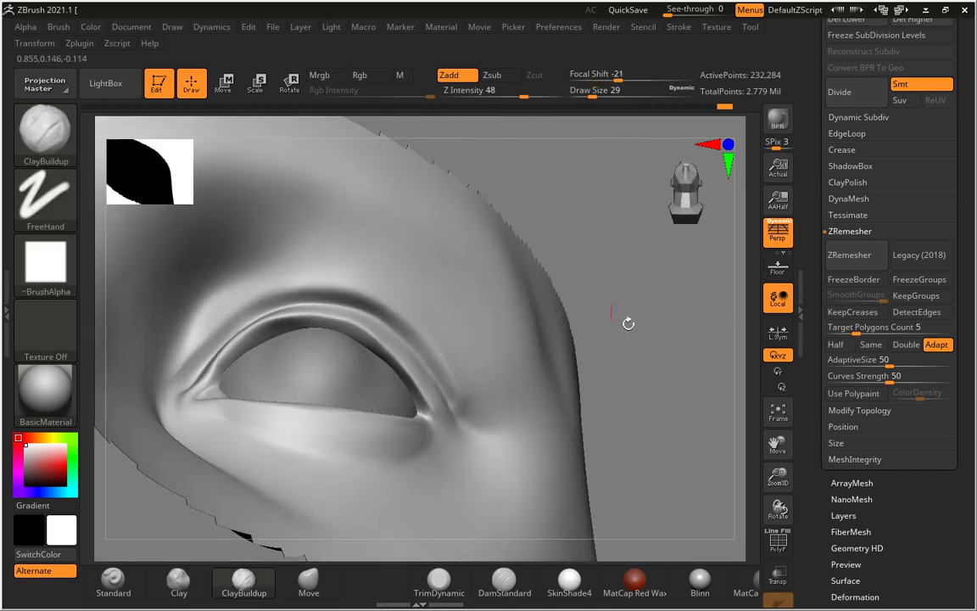
left_click(309, 581)
key("shift+d")
- Push the eyelid toward the outer corner with Move at size 41, undo the bad pull, and step up a level
key("s")
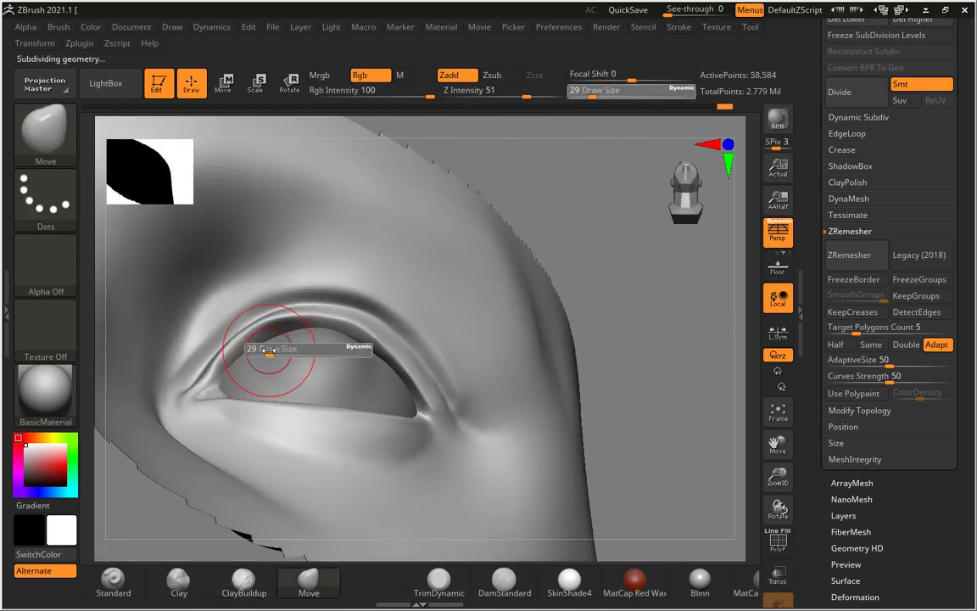
left_click_drag(268, 350, 276, 349)
mouse_move(305, 272)
left_mouse_down()
mouse_move(628, 319)
mouse_move(433, 327)
left_mouse_up()
left_click_drag(694, 289, 404, 285)
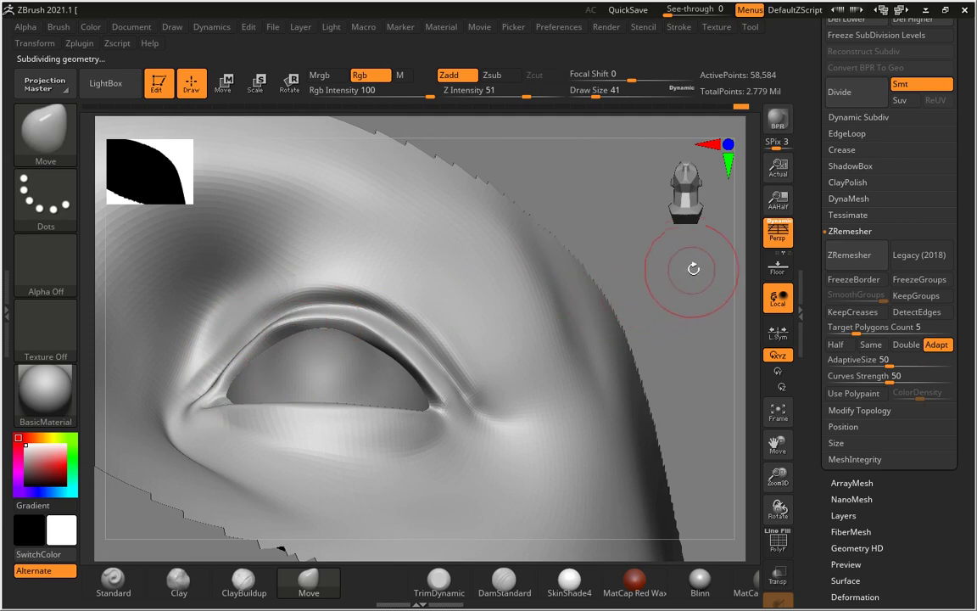
mouse_move(693, 268)
left_mouse_down()
mouse_move(693, 333)
mouse_move(240, 360)
mouse_move(354, 328)
left_mouse_up()
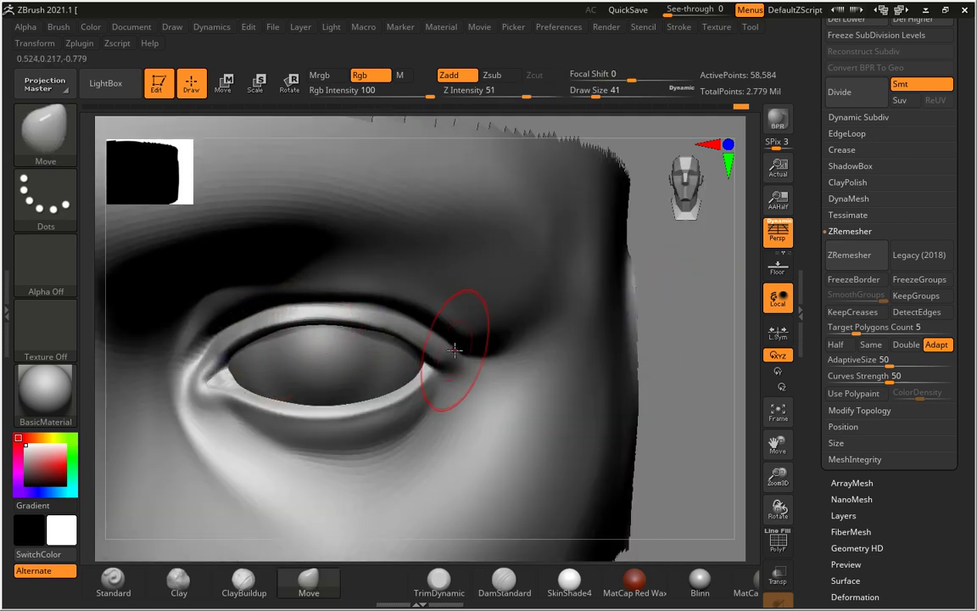
key("ctrl+z")
left_click_drag(705, 403, 594, 386)
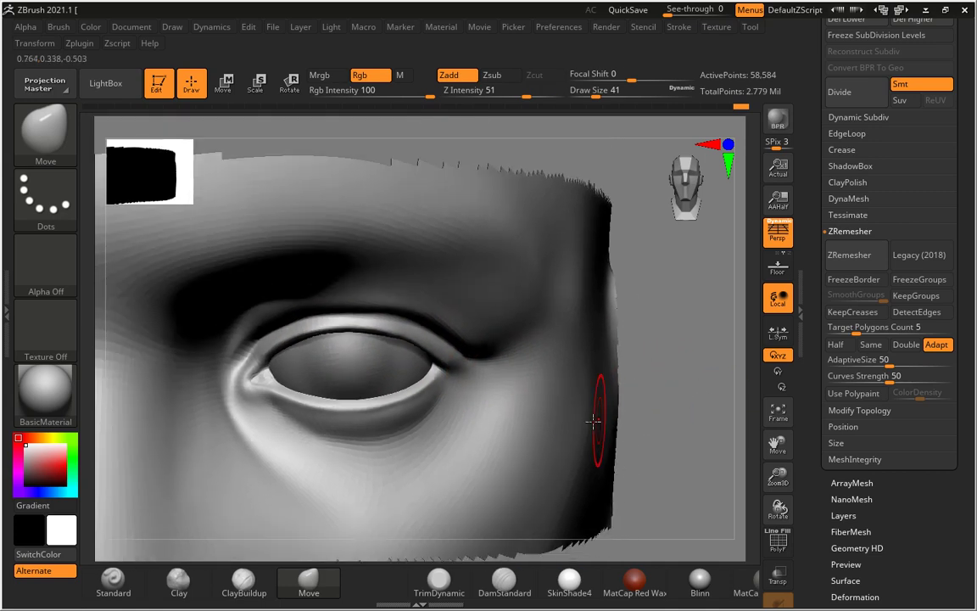
key("d")
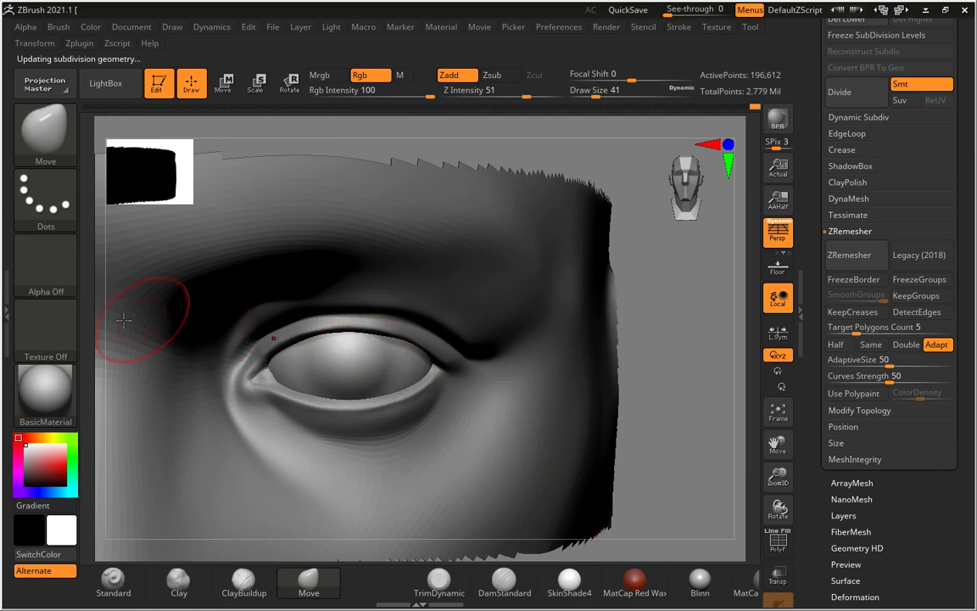
- Apply the ToyPlastic material and set painting to the material channel only
left_click(51, 391)
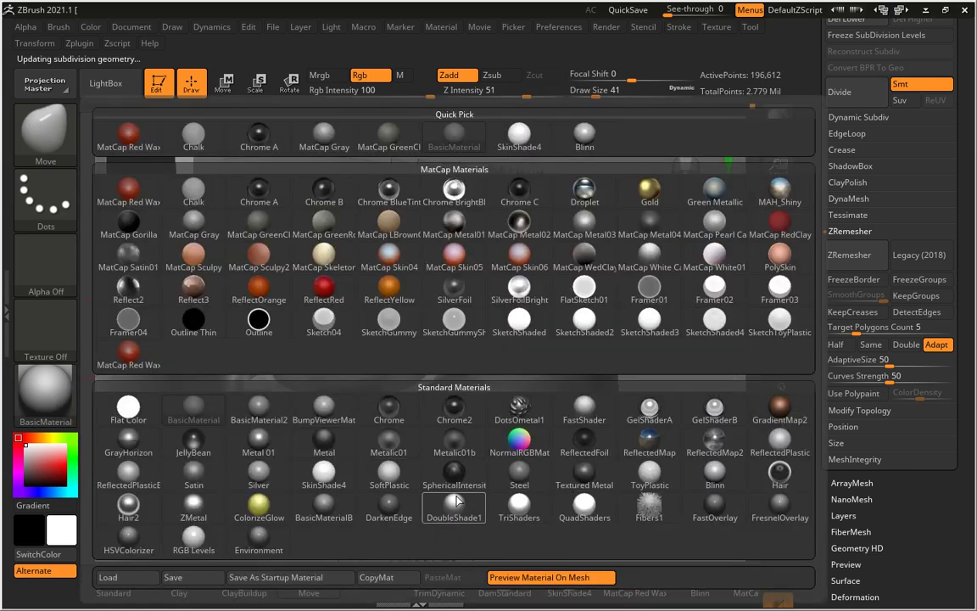
left_click(650, 478)
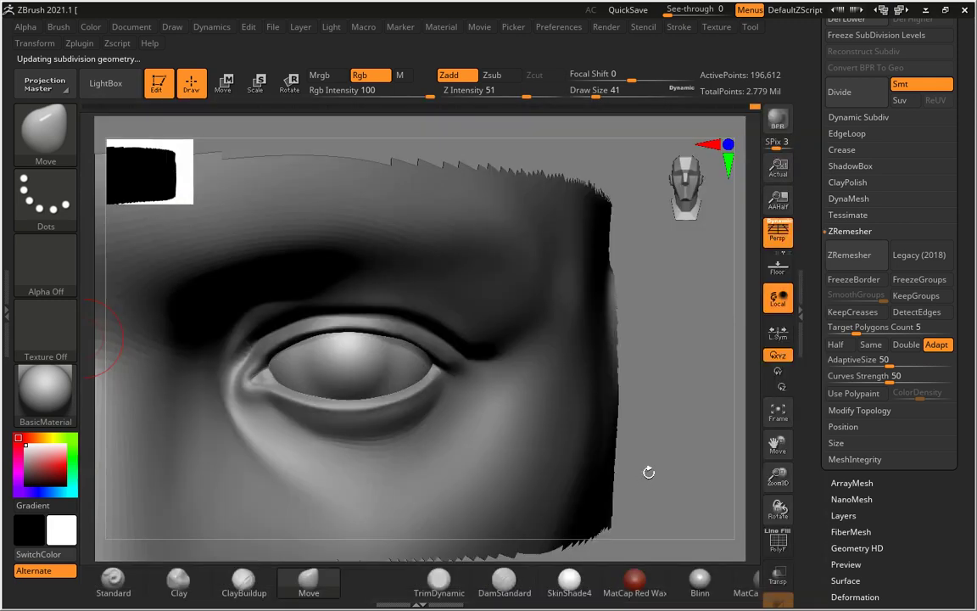
left_click(92, 30)
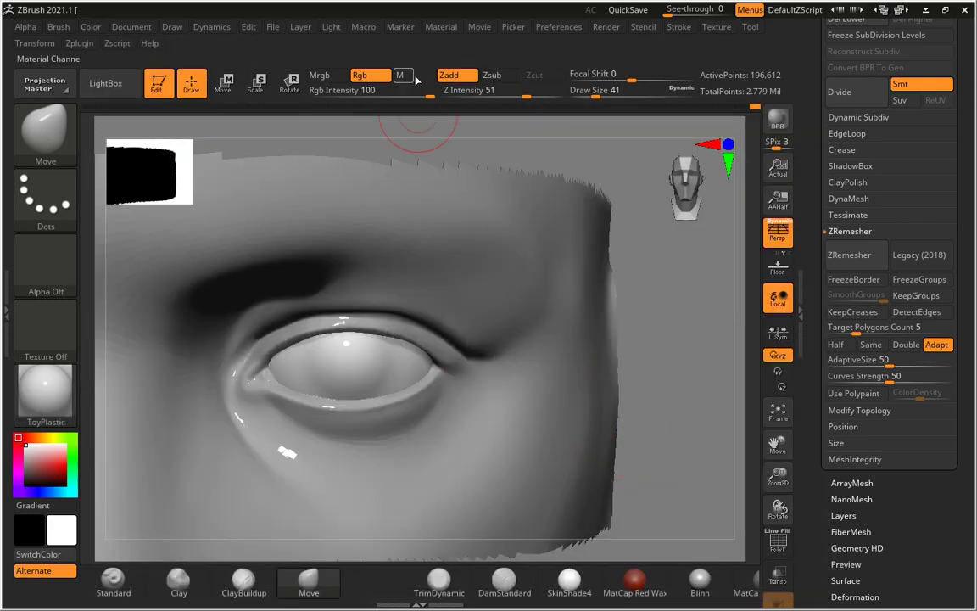
left_click(406, 76)
left_click(92, 31)
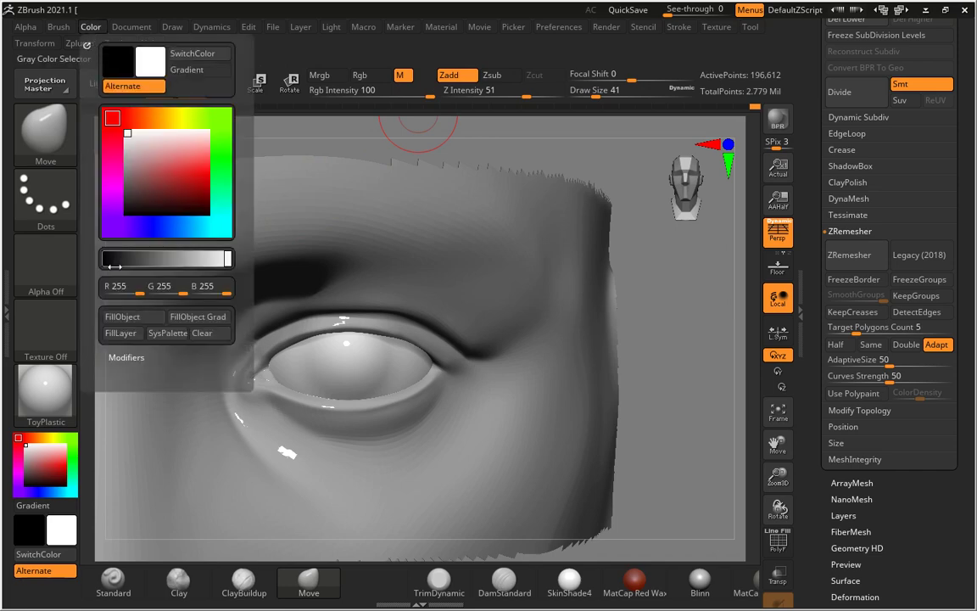
left_click(123, 316)
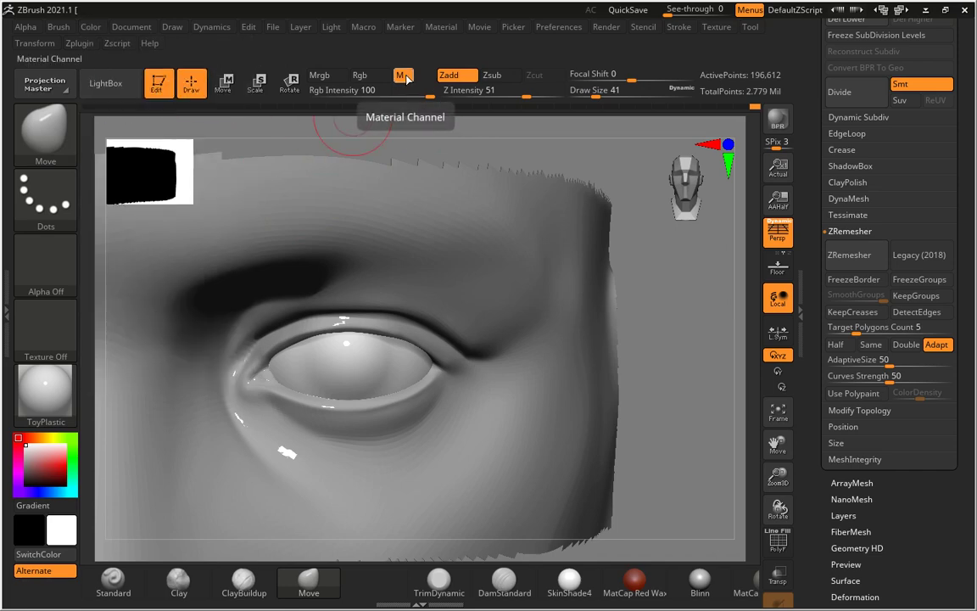
- Set up the Standard brush for colour-only painting and return to BasicMaterial
left_click(44, 131)
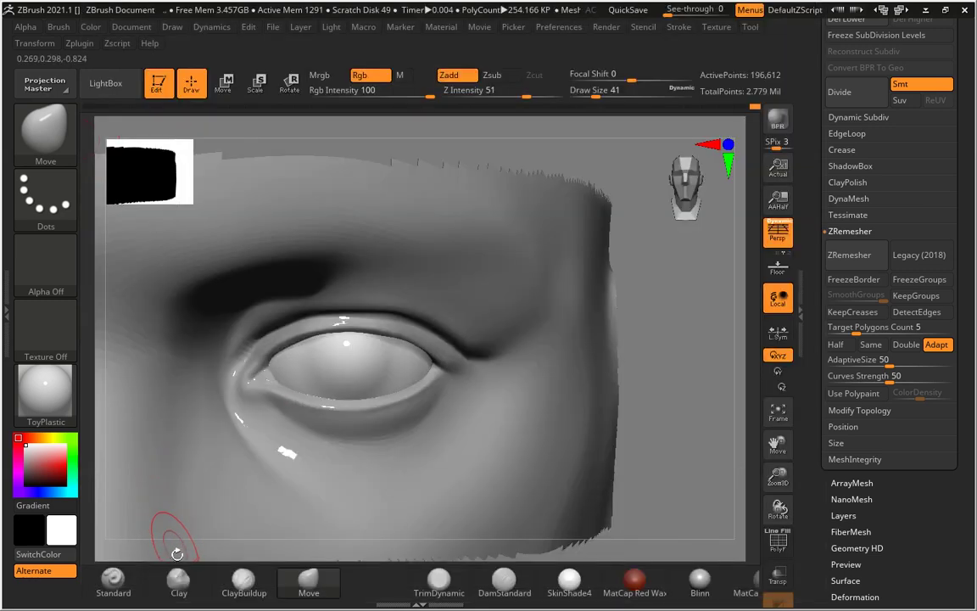
left_click(119, 582)
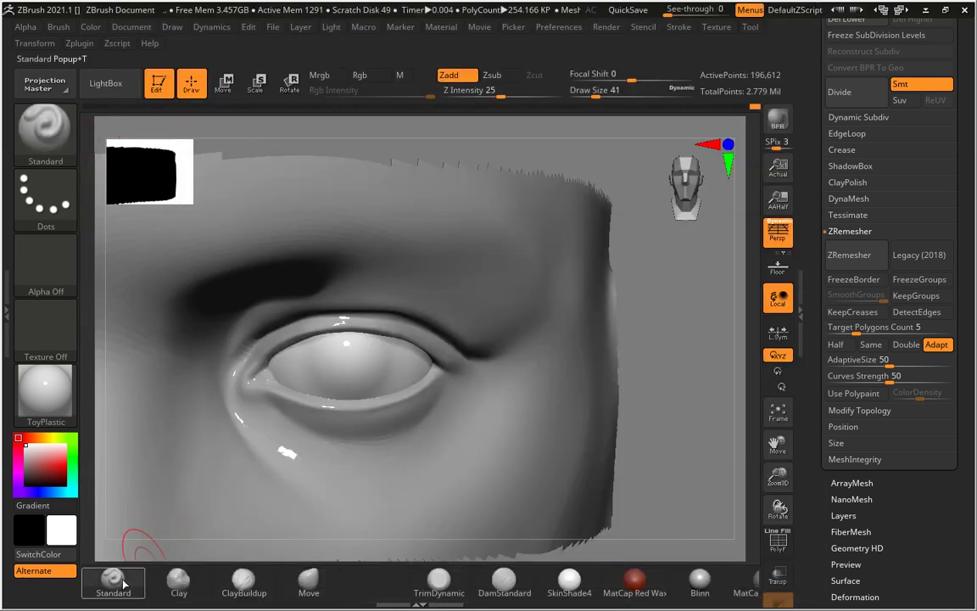
left_click(448, 75)
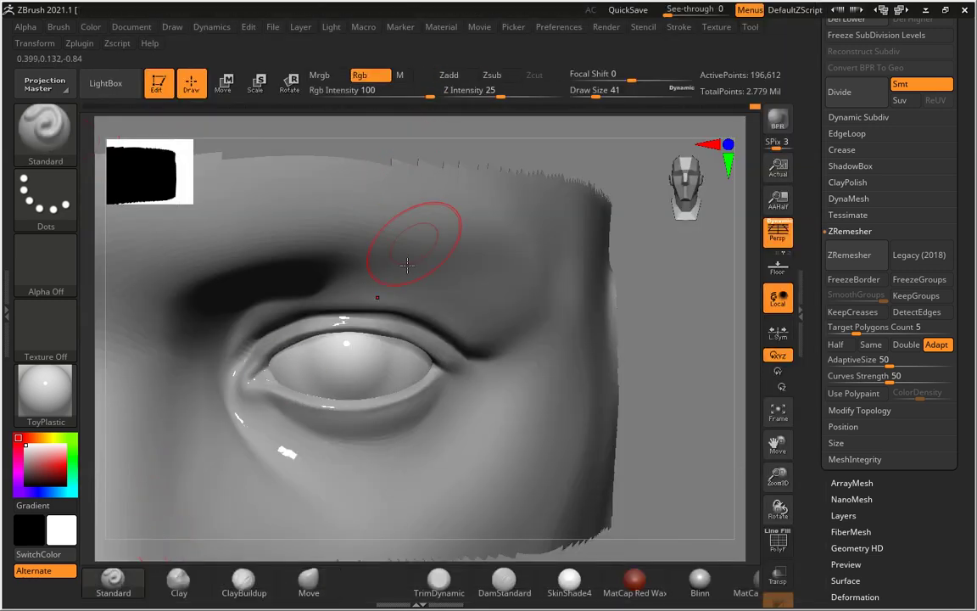
left_click(41, 391)
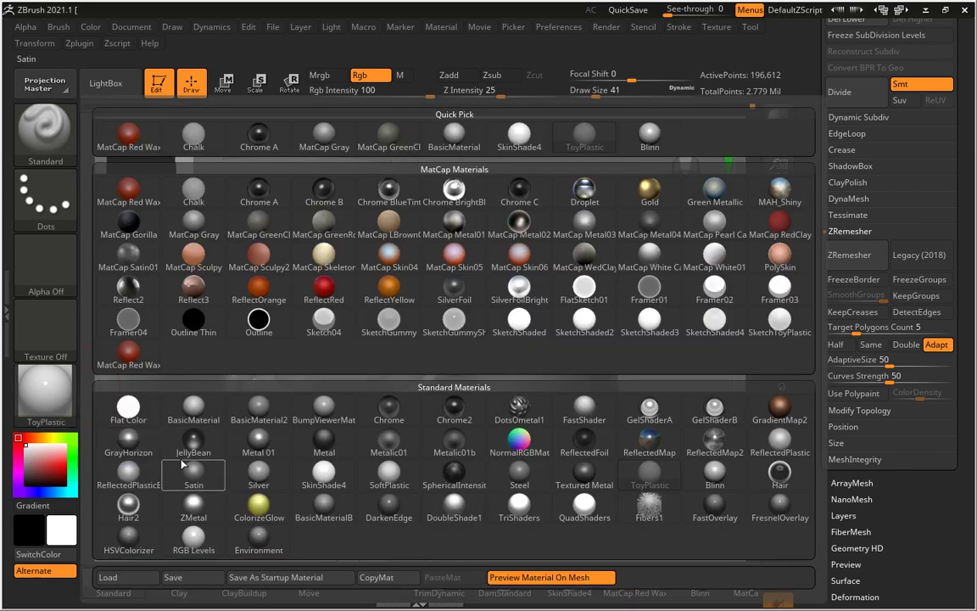
left_click(174, 369)
left_click_drag(690, 366, 695, 363)
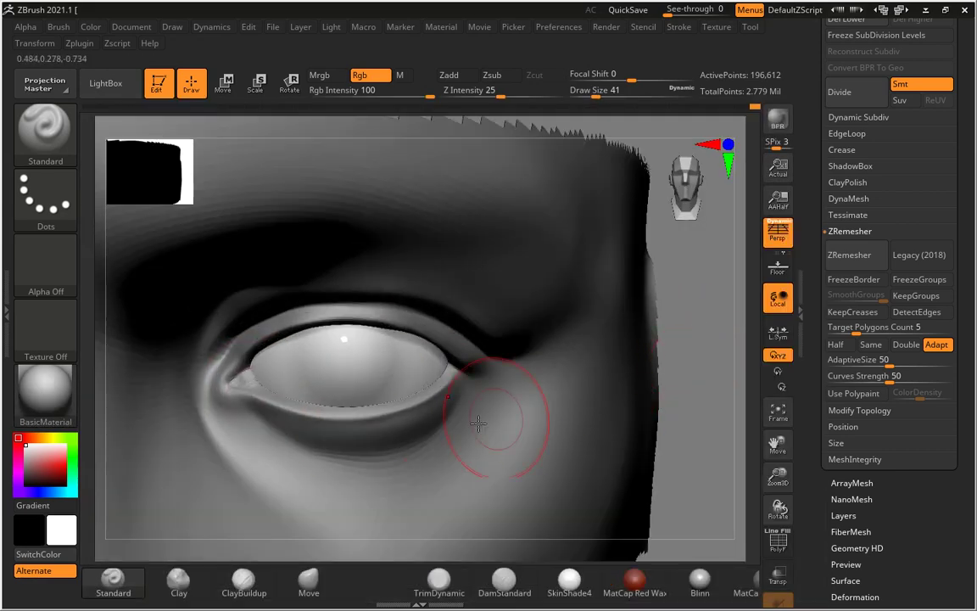
- Test darker grey paint on the eyeball, undo and blend it away, and reset to white
left_click_drag(35, 475, 25, 473)
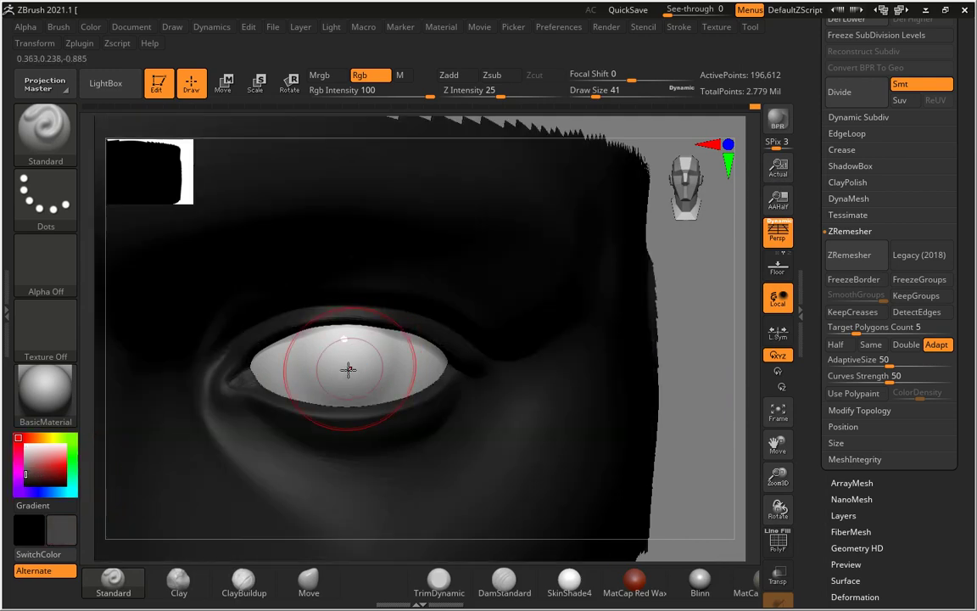
left_click_drag(347, 363, 320, 352)
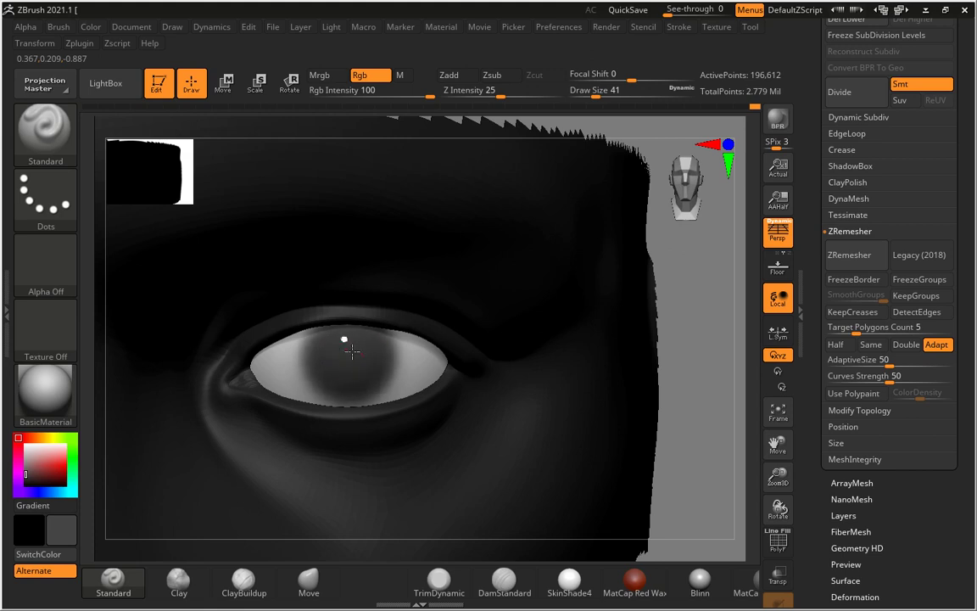
key("ctrl+z")
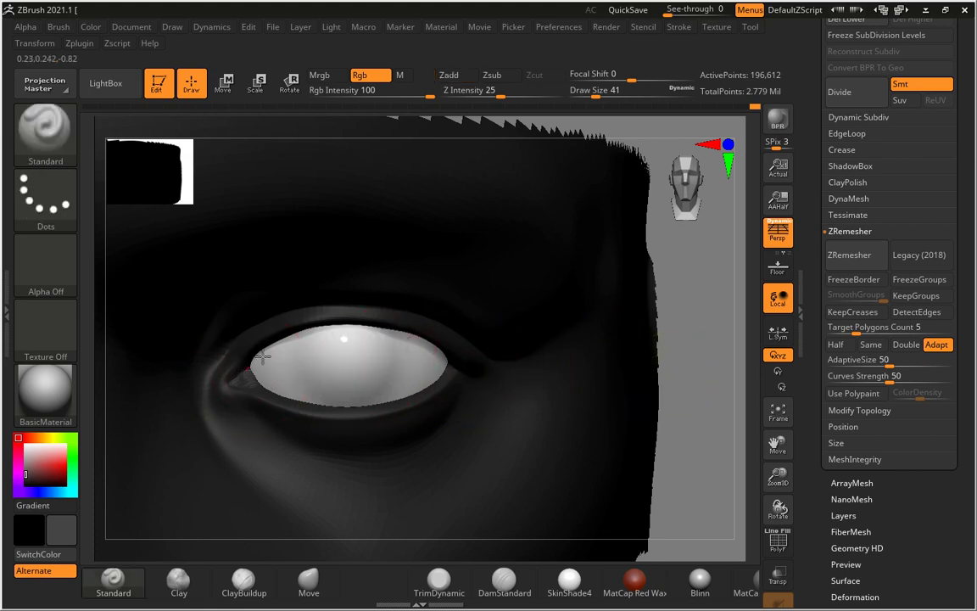
mouse_move(293, 339)
left_mouse_down()
mouse_move(458, 348)
mouse_move(356, 327)
left_mouse_up()
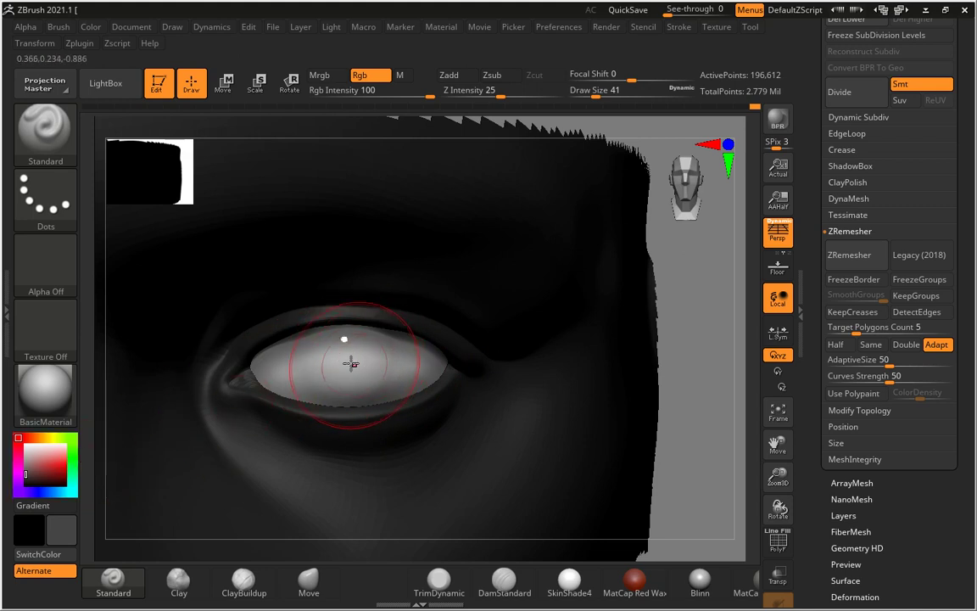
left_click_drag(345, 376, 334, 358)
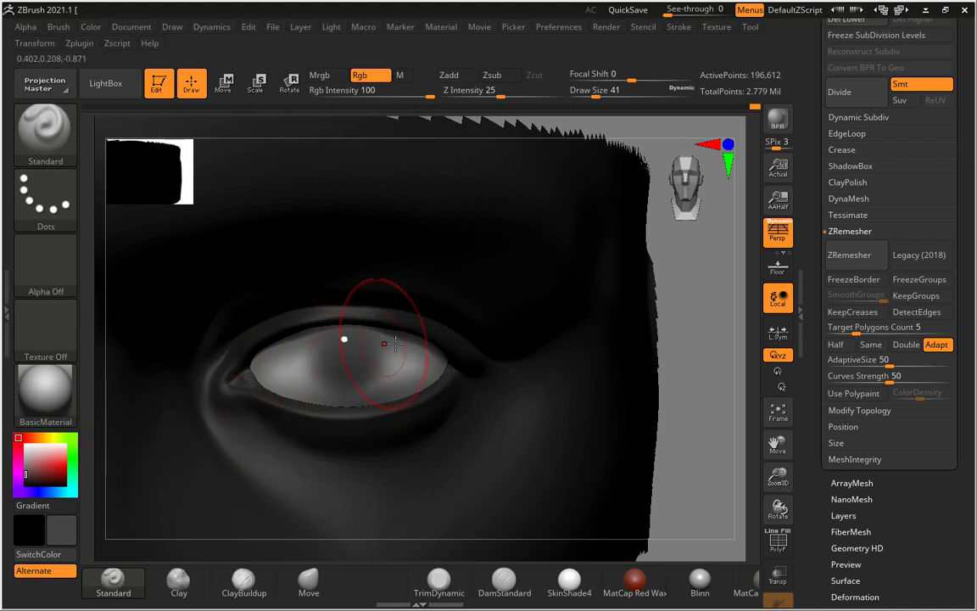
left_click_drag(395, 342, 398, 358, "shift")
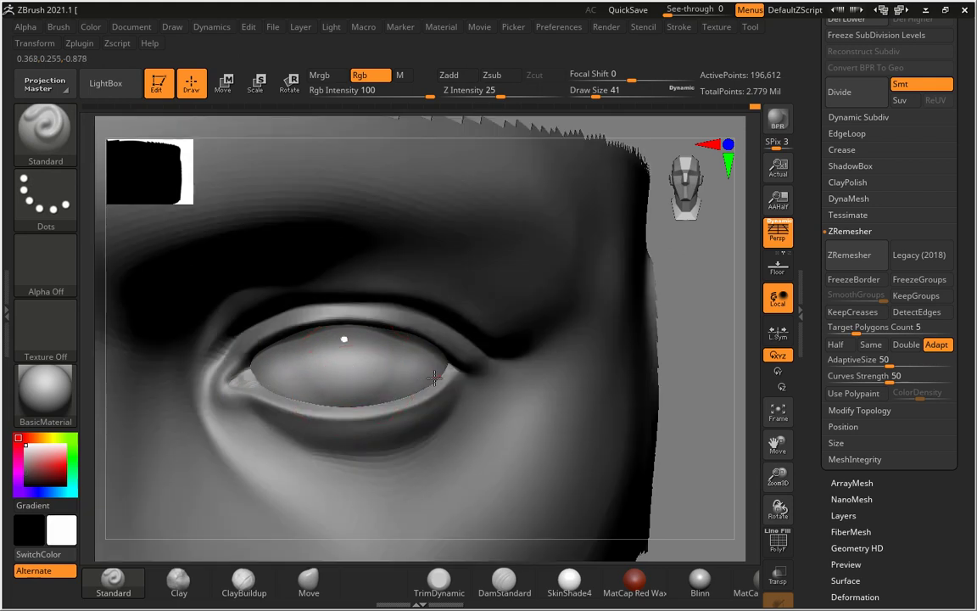
left_click_drag(390, 349, 338, 409)
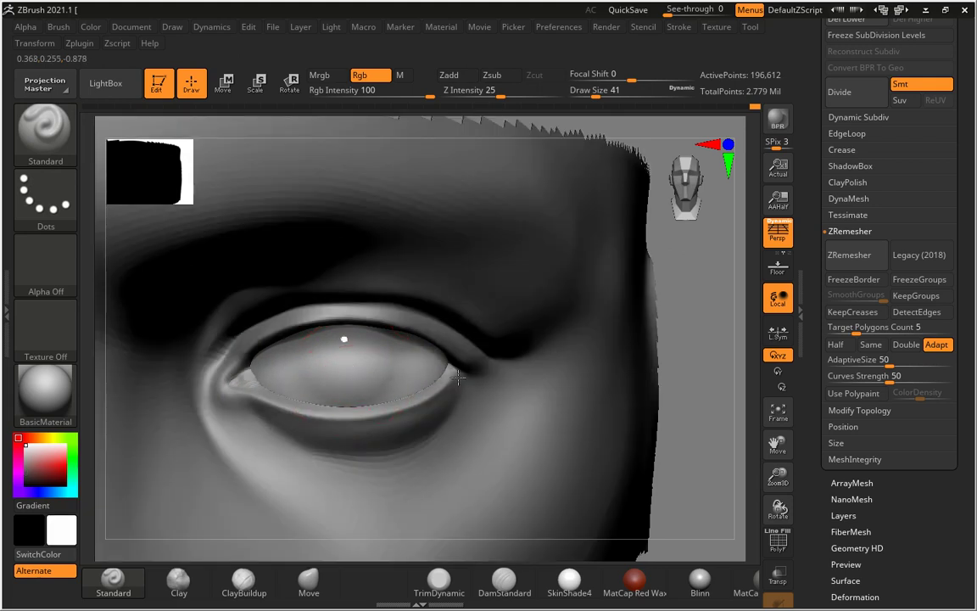
left_click_drag(64, 462, 25, 479)
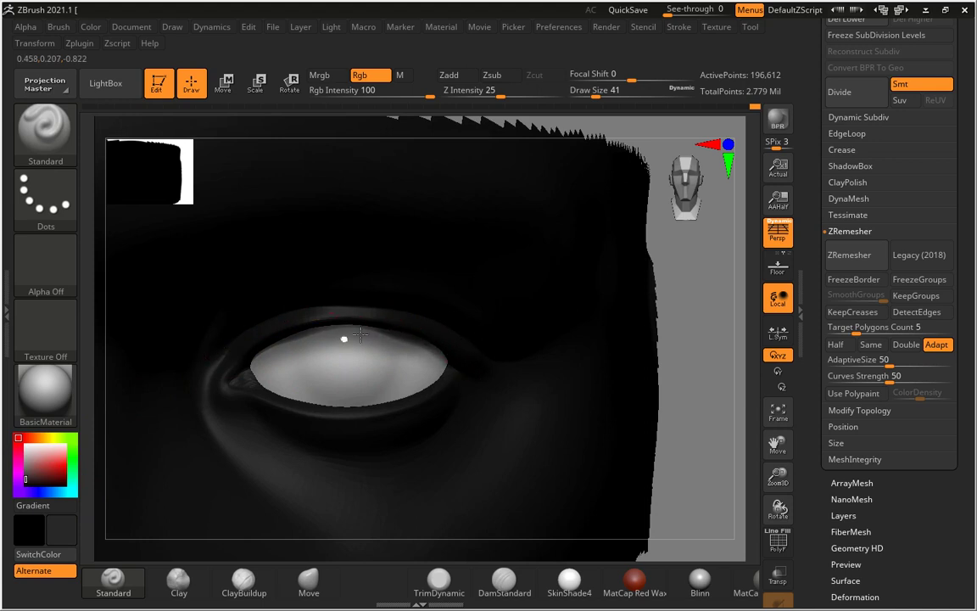
key("c")
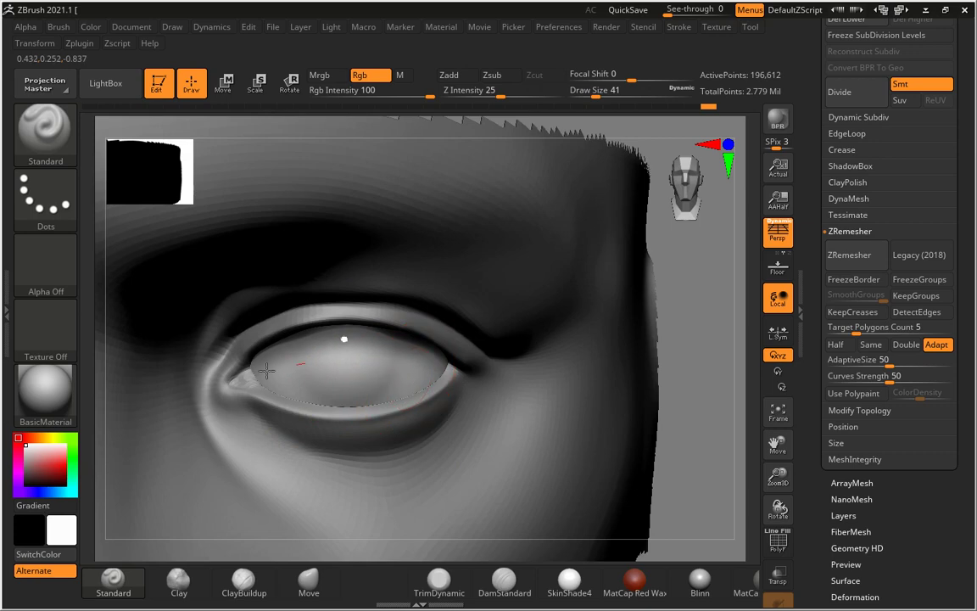
- Paint a dark grey iris onto the eye, then switch the paint colour to white
left_click_drag(694, 367, 475, 374)
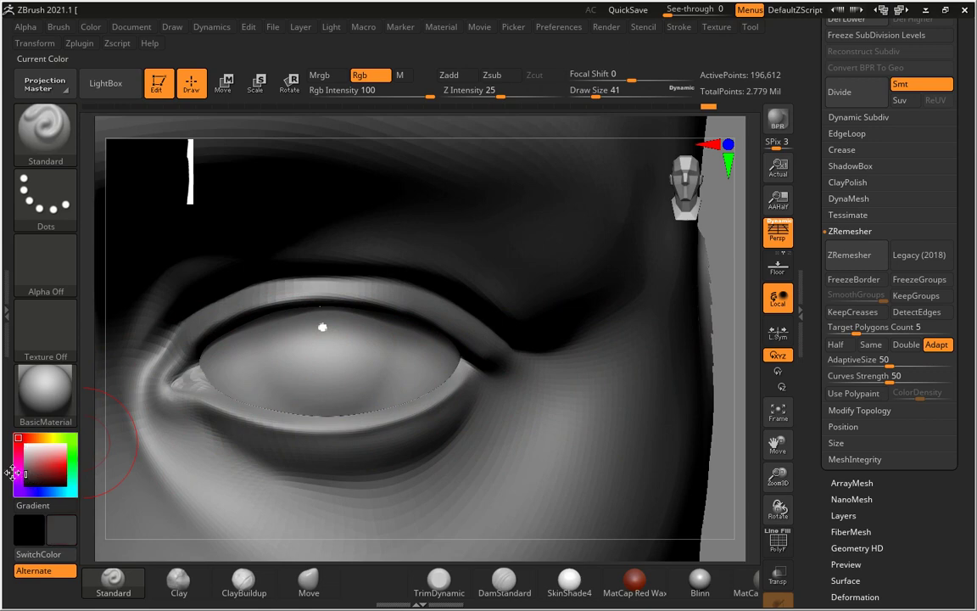
left_click(25, 474)
left_click_drag(307, 355, 350, 363)
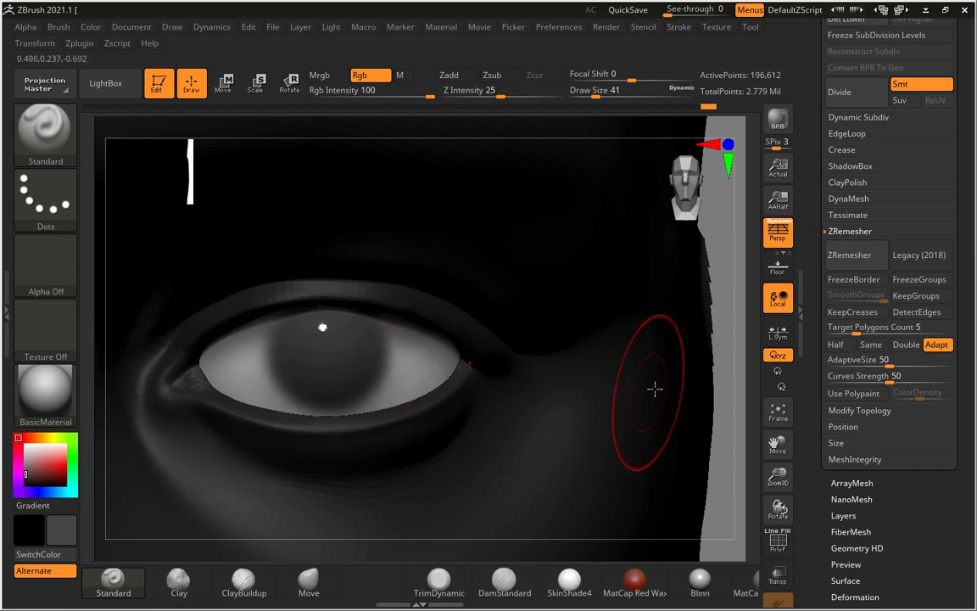
left_click_drag(720, 390, 577, 382)
left_click_drag(34, 459, 25, 444)
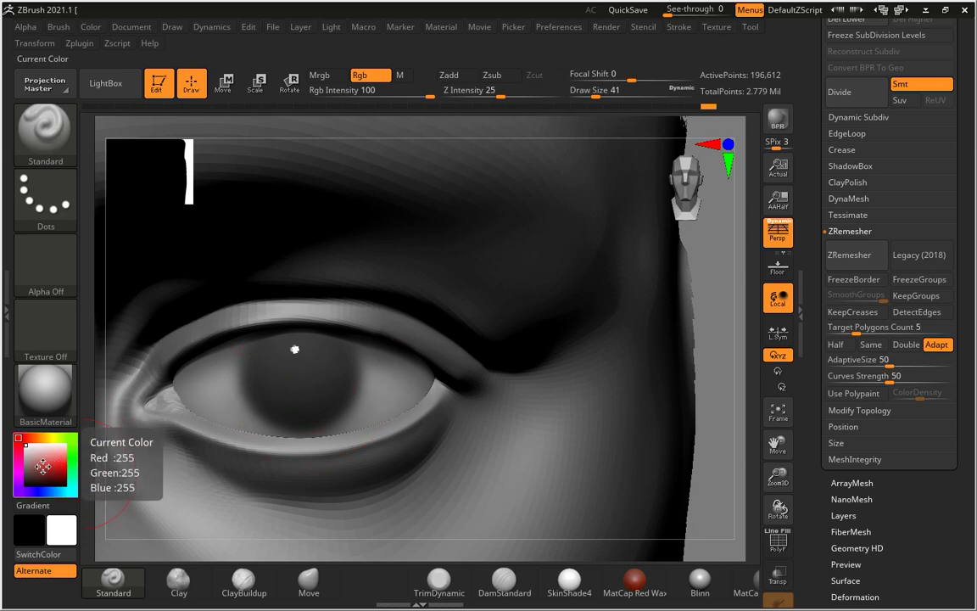
- Paint a red tint into the eye corners with Draw Size 22
left_click(57, 464)
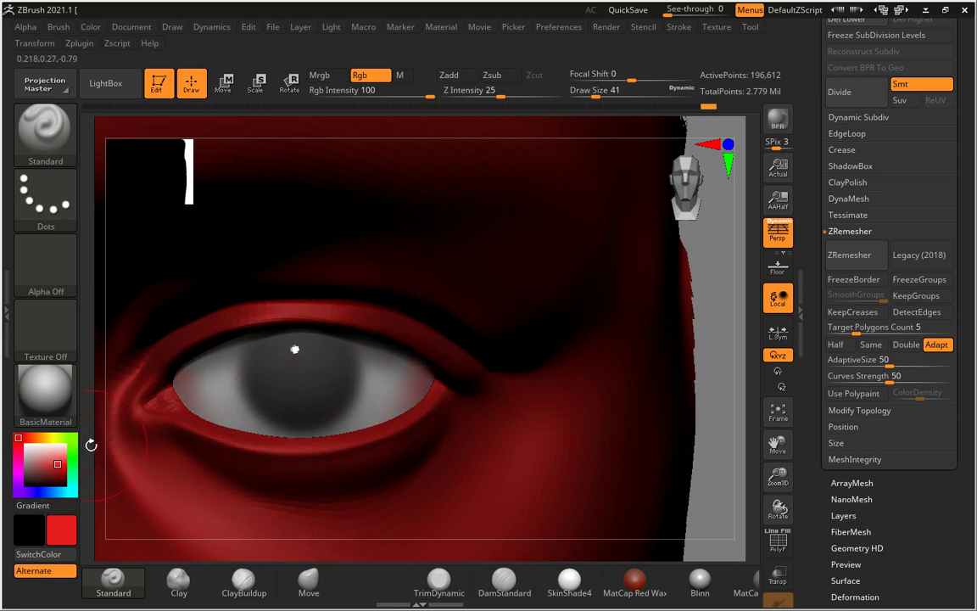
key("s")
left_click(202, 373)
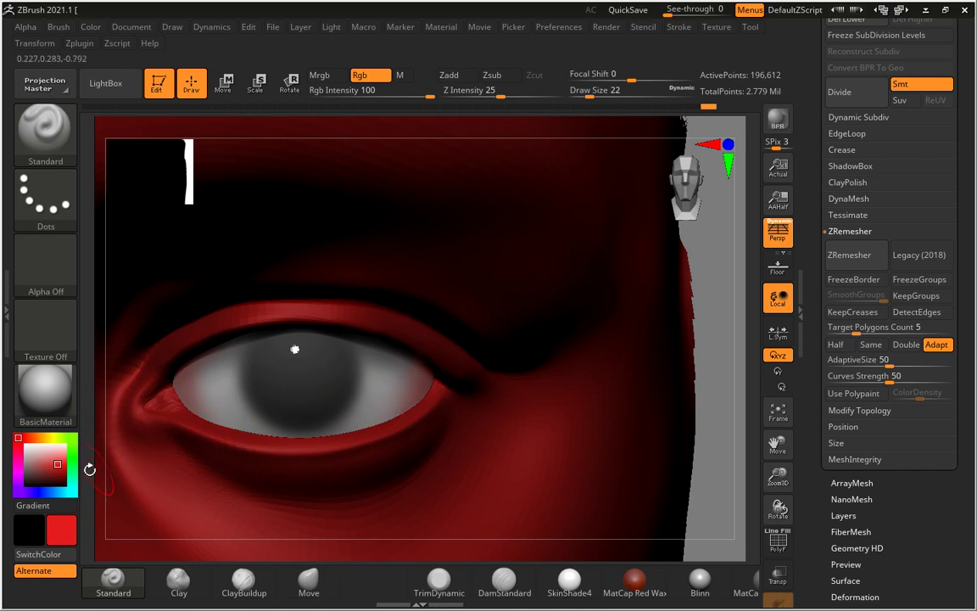
mouse_move(41, 458)
left_mouse_down()
mouse_move(19, 441)
mouse_move(26, 481)
left_mouse_up()
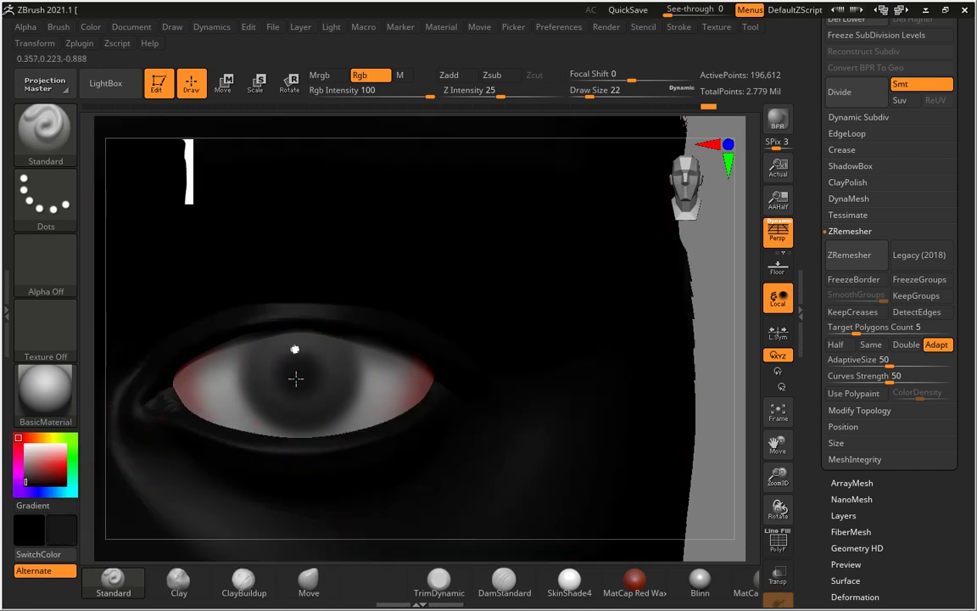
- Switch to light grey at Draw Size 9 and zoom out to the whole face strip
left_click(26, 456)
type("s9")
key("Return")
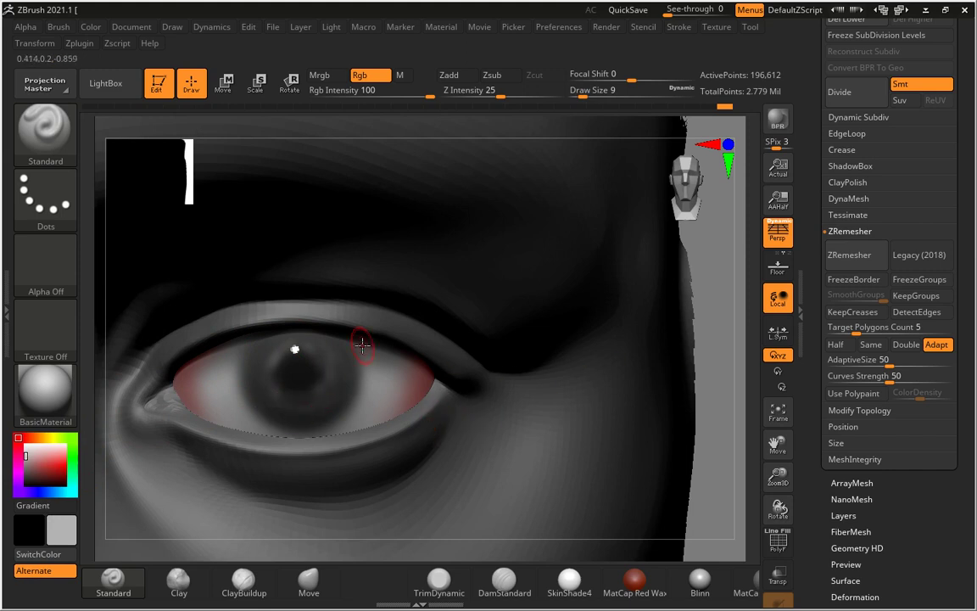
key("ctrl")
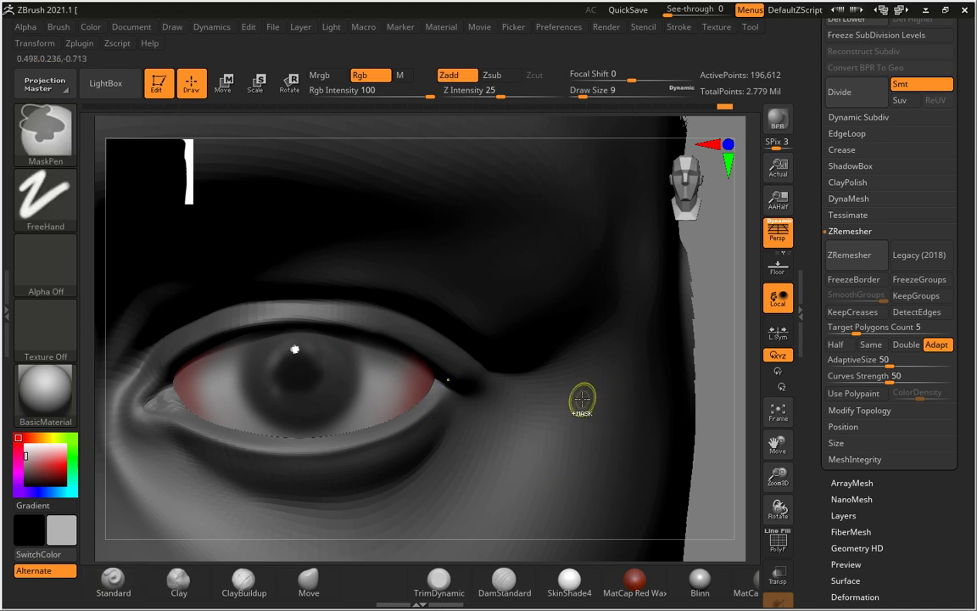
key("ctrl")
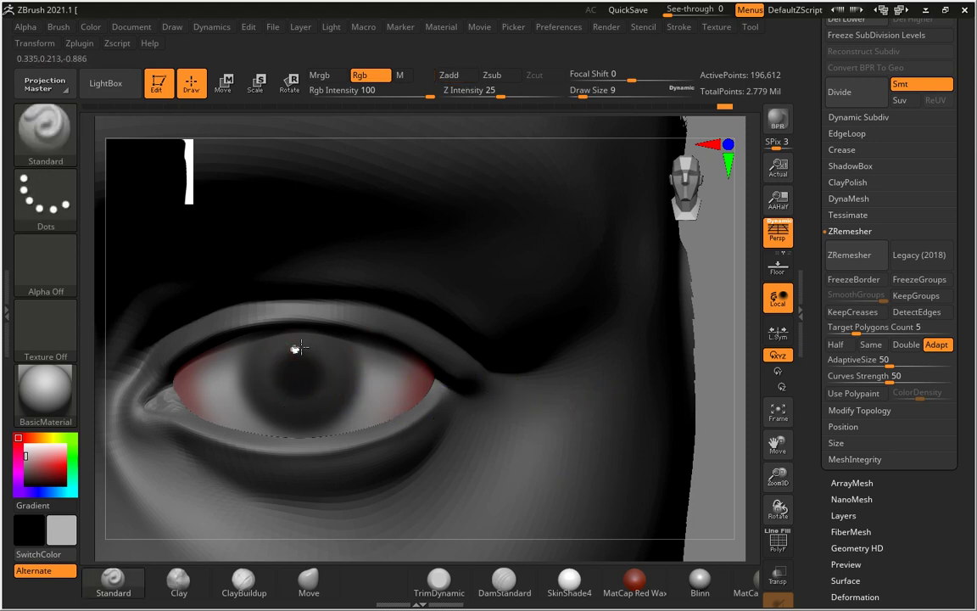
mouse_move(774, 459)
left_mouse_down()
mouse_move(591, 381)
mouse_move(667, 345)
left_mouse_up()
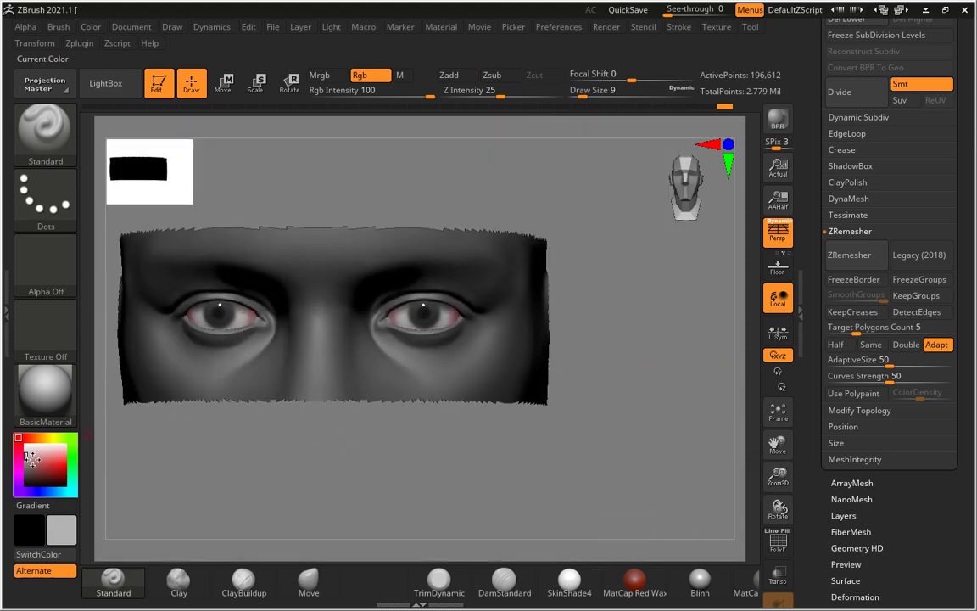
- Select the PM3D_Sphere3D_2 subtool, rotate close on the right eye, and pick white as the paint colour
left_click(466, 367, "alt")
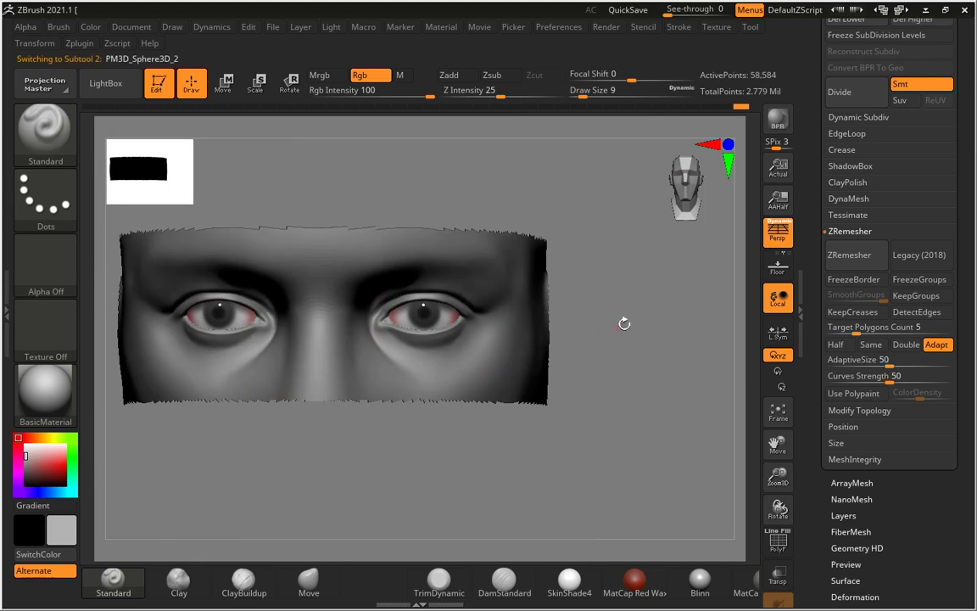
mouse_move(683, 380)
left_mouse_down()
mouse_move(676, 367)
mouse_move(689, 355)
mouse_move(679, 389)
mouse_move(692, 387)
mouse_move(689, 375)
mouse_move(725, 389)
mouse_move(673, 403)
mouse_move(480, 405)
left_mouse_up()
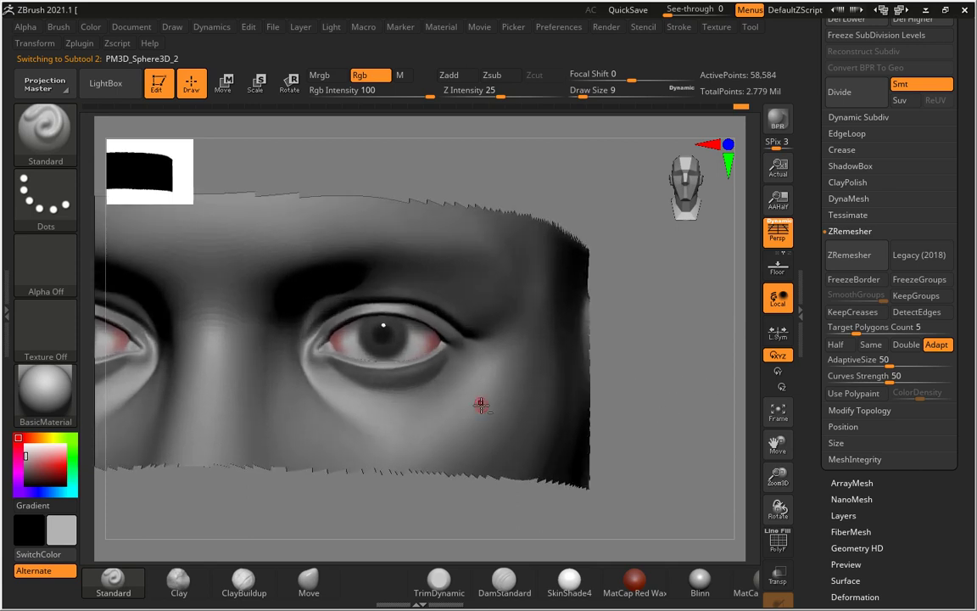
mouse_move(667, 364)
left_mouse_down()
mouse_move(683, 384)
mouse_move(680, 375)
mouse_move(665, 443)
mouse_move(673, 367)
mouse_move(689, 389)
mouse_move(654, 412)
left_mouse_up()
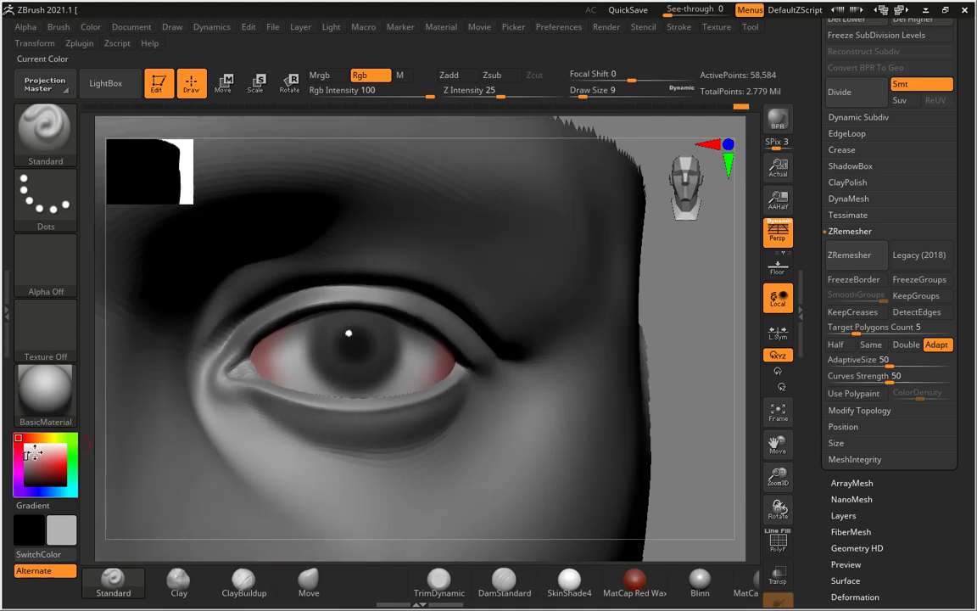
left_click(25, 444)
left_click_drag(713, 365, 687, 373)
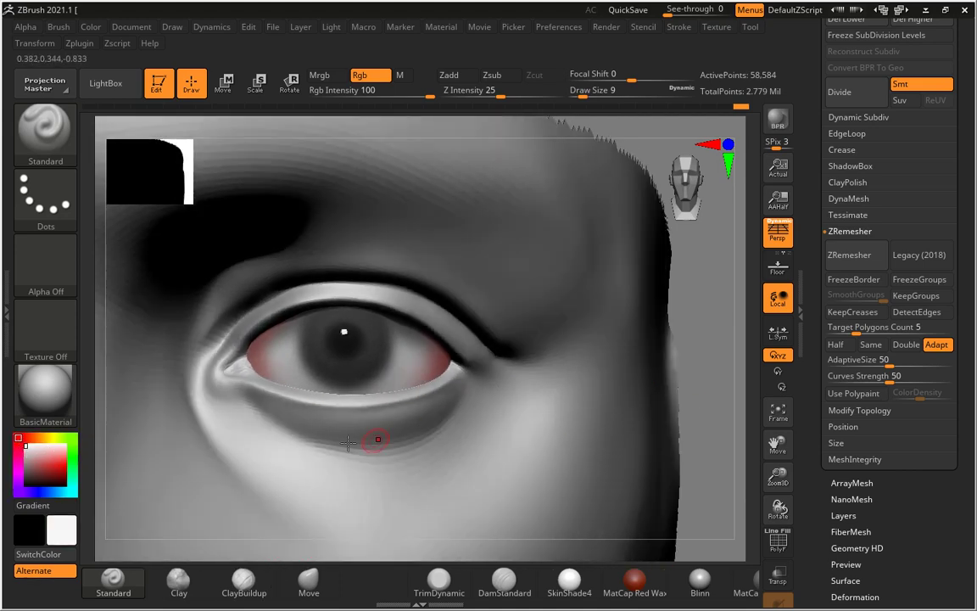
left_click(45, 129)
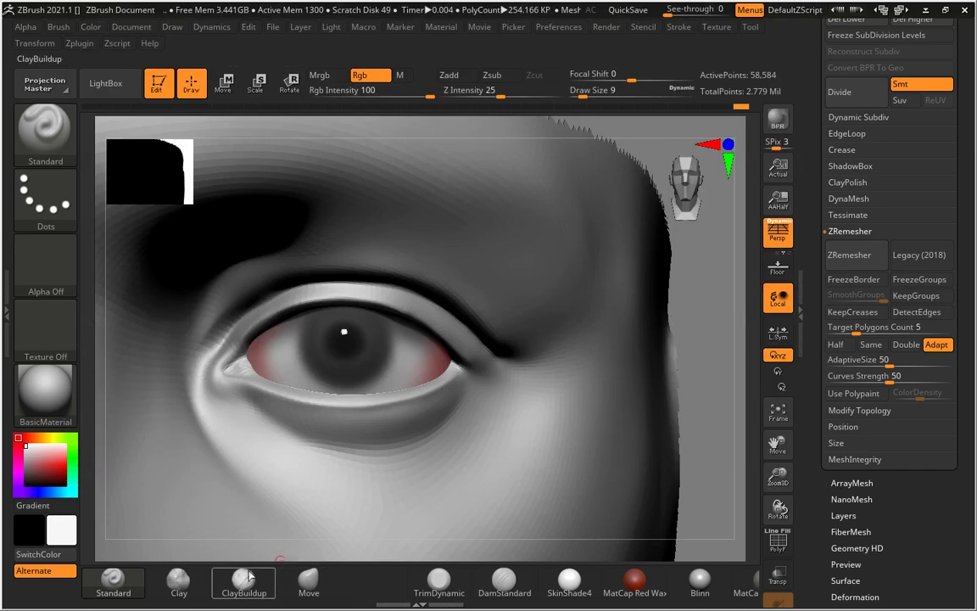
- Mask the upper and lower eyelids and drop one subdivision level with Shift+D
key("ctrl")
mouse_move(486, 363)
left_mouse_down("ctrl")
mouse_move(458, 340)
mouse_move(286, 337)
left_mouse_up("ctrl")
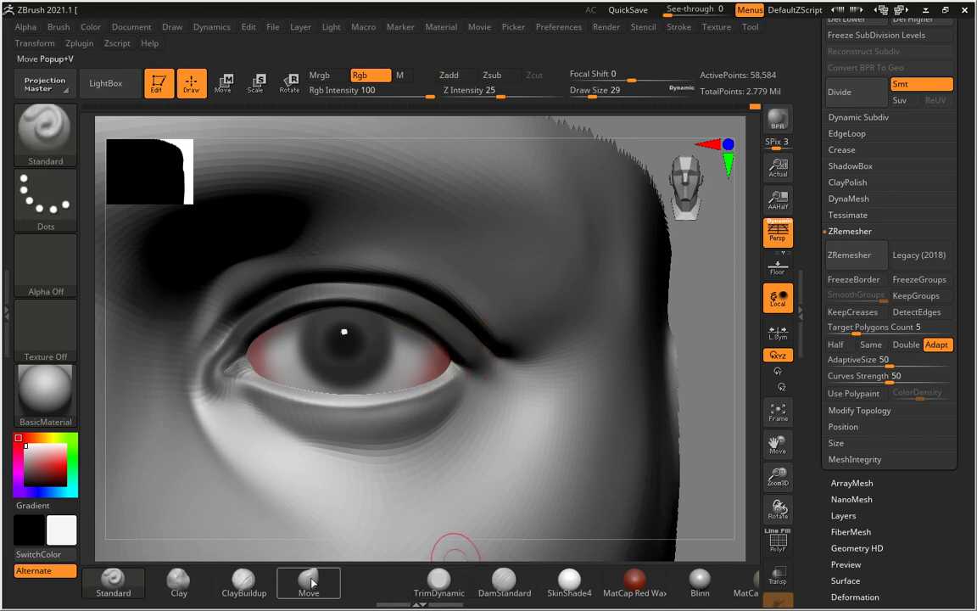
key("shift")
key("shift+d")
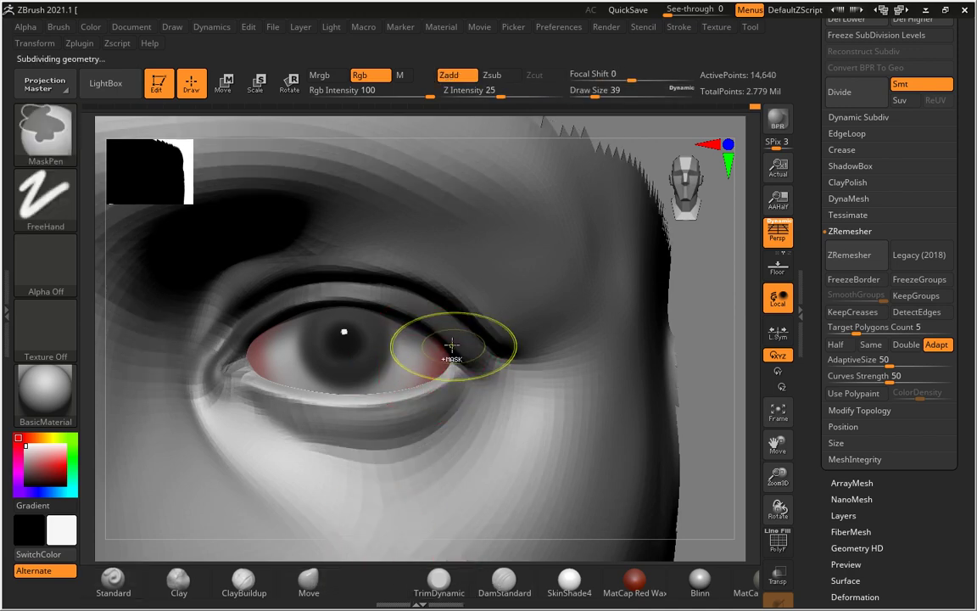
left_click_drag(331, 413, 421, 361, "ctrl")
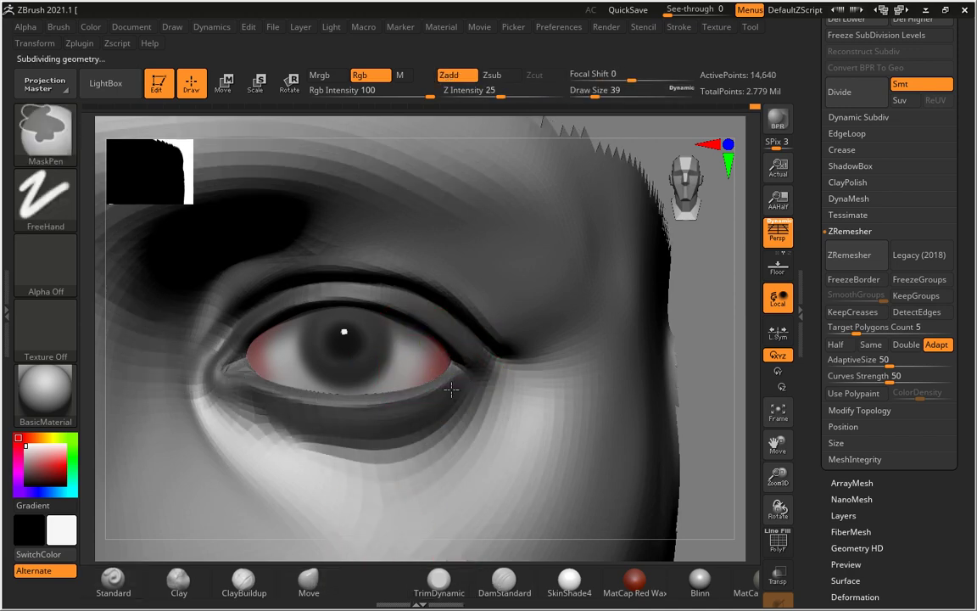
- Lift the upper eyelid and brow area with the Move brush
key("b")
key("m")
key("v")
mouse_move(382, 290)
left_mouse_down()
mouse_move(344, 267)
mouse_move(397, 290)
mouse_move(375, 257)
mouse_move(404, 297)
mouse_move(450, 307)
left_mouse_up()
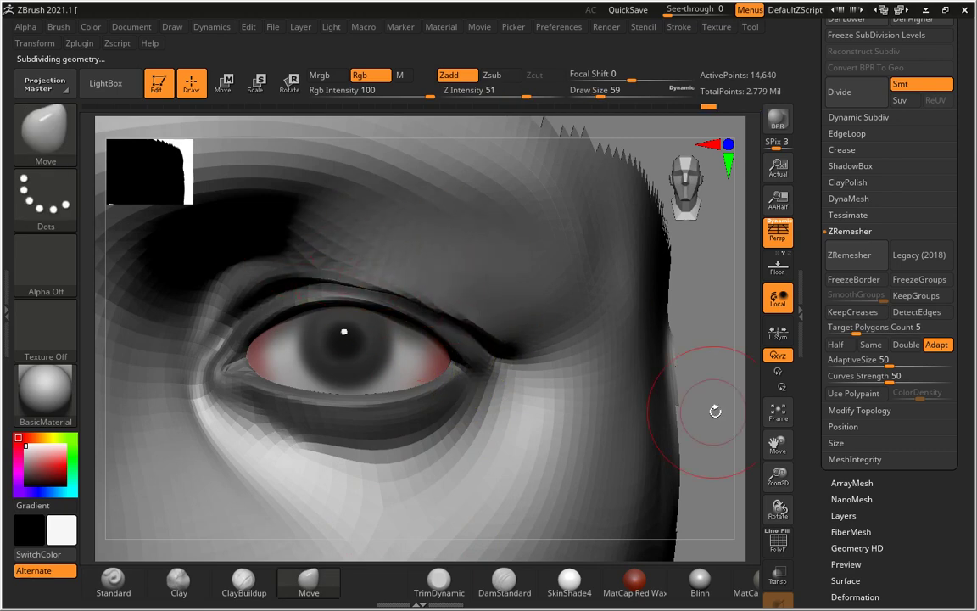
- Review both eyes from several angles and subdivide back to the highest level with Ctrl+D
left_click_drag(715, 410, 687, 338, "alt")
left_click_drag(700, 394, 491, 324, "alt")
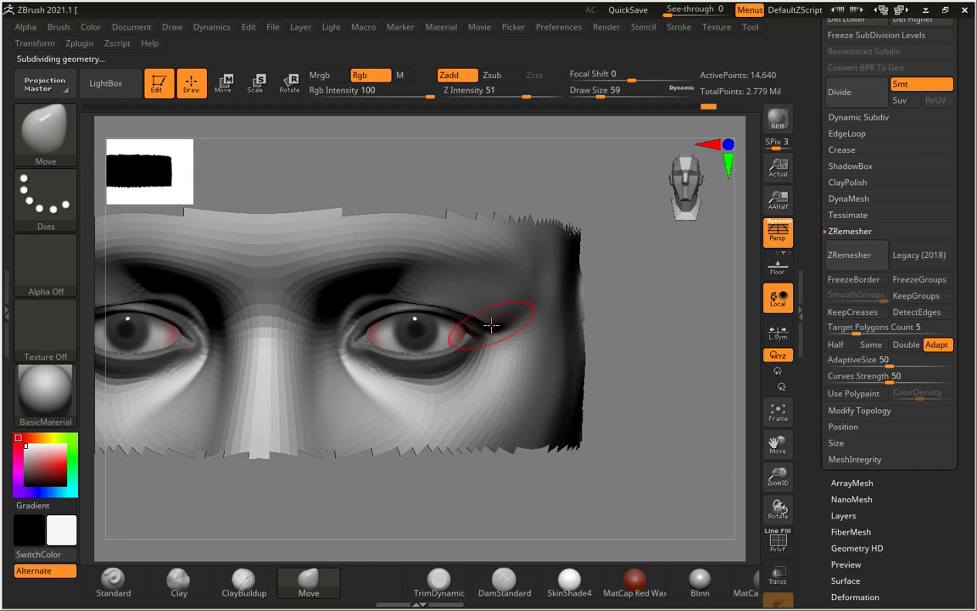
mouse_move(604, 316)
left_mouse_down()
mouse_move(648, 351)
mouse_move(392, 305)
left_mouse_up()
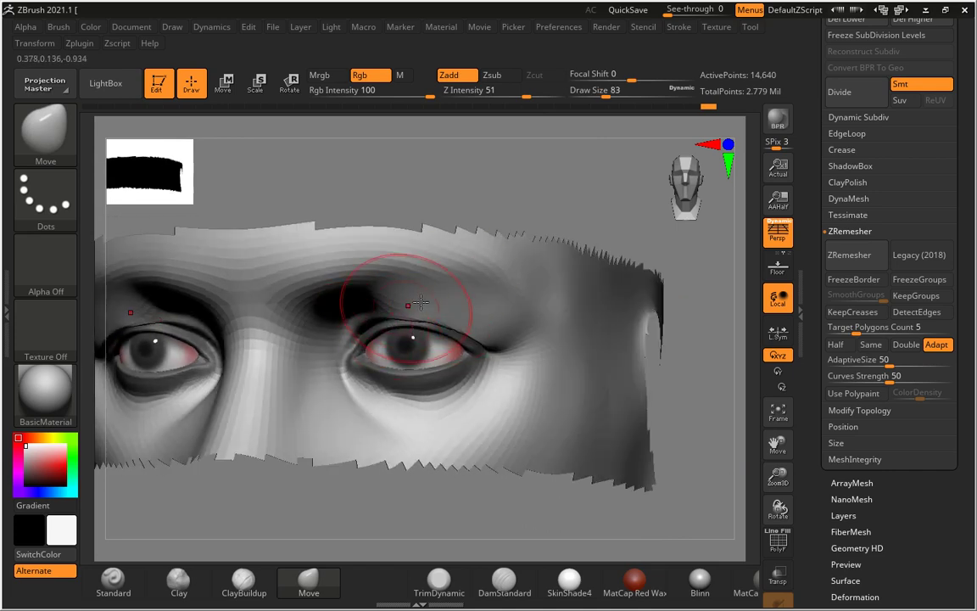
mouse_move(670, 357)
left_mouse_down()
mouse_move(713, 376)
mouse_move(414, 305)
left_mouse_up()
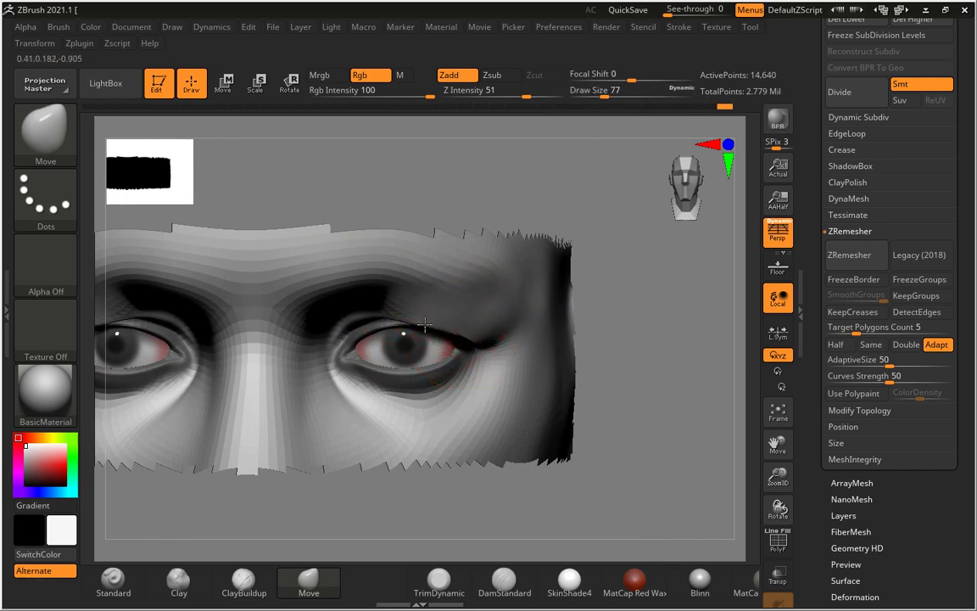
left_click_drag(505, 339, 603, 346)
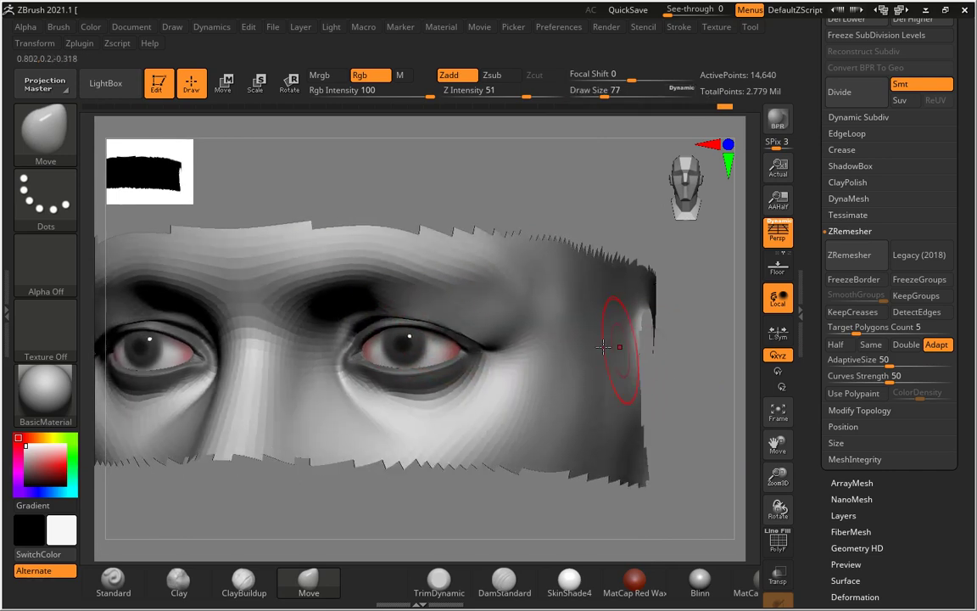
key("ctrl+d")
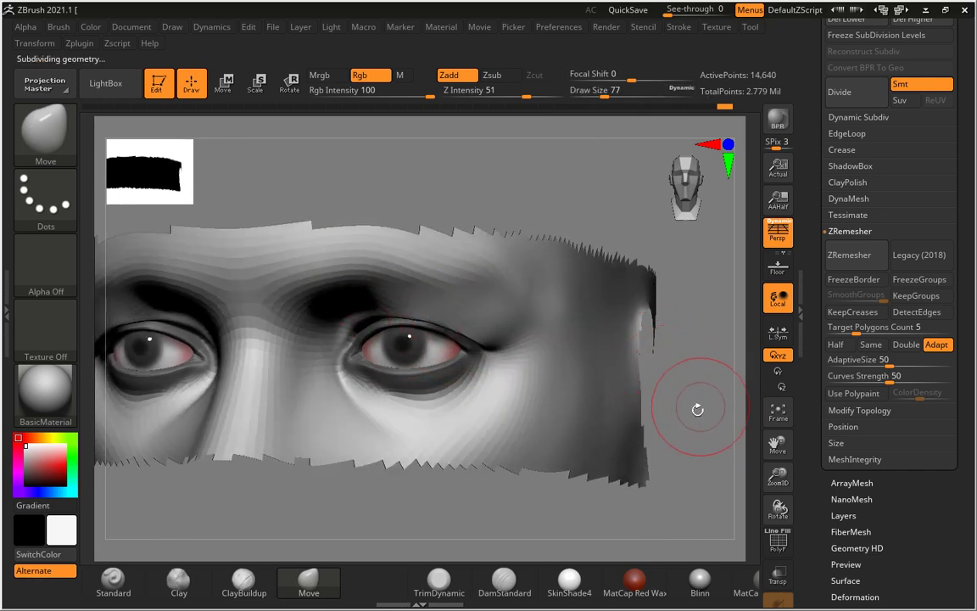
mouse_move(703, 415)
left_mouse_down("shift")
mouse_move(665, 392)
mouse_move(678, 386)
left_mouse_up("shift")
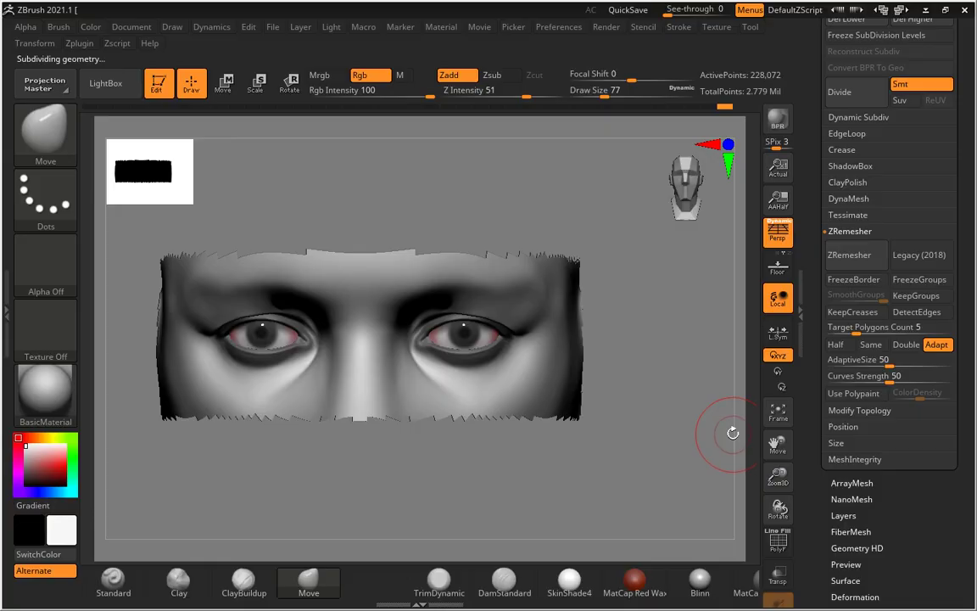
key("alt+Tab")
key("alt+Tab")
key("alt+Tab")
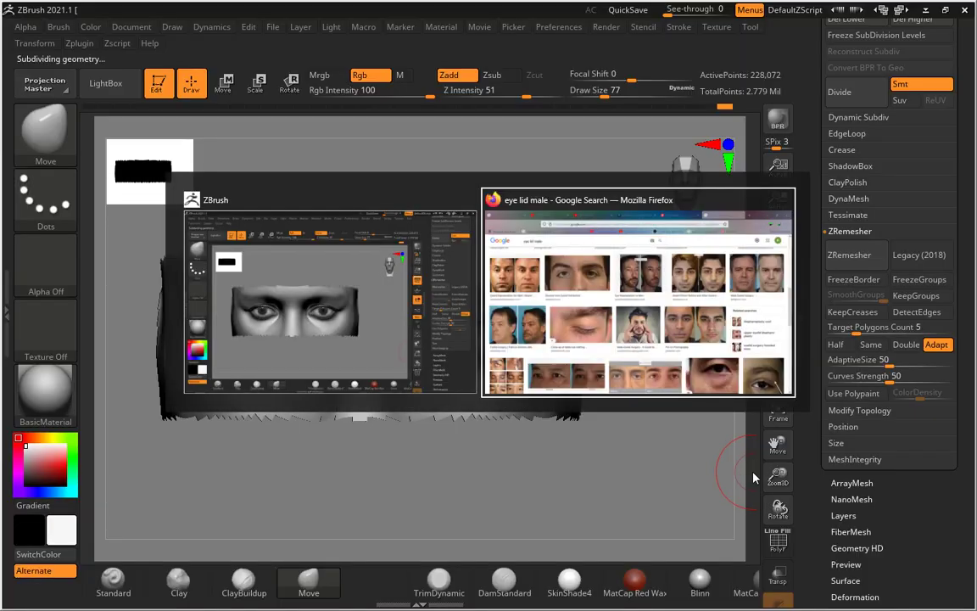
- Show the Windows desktop and launch the Screen Recorder toolbar from its desktop icon
key("super+d")
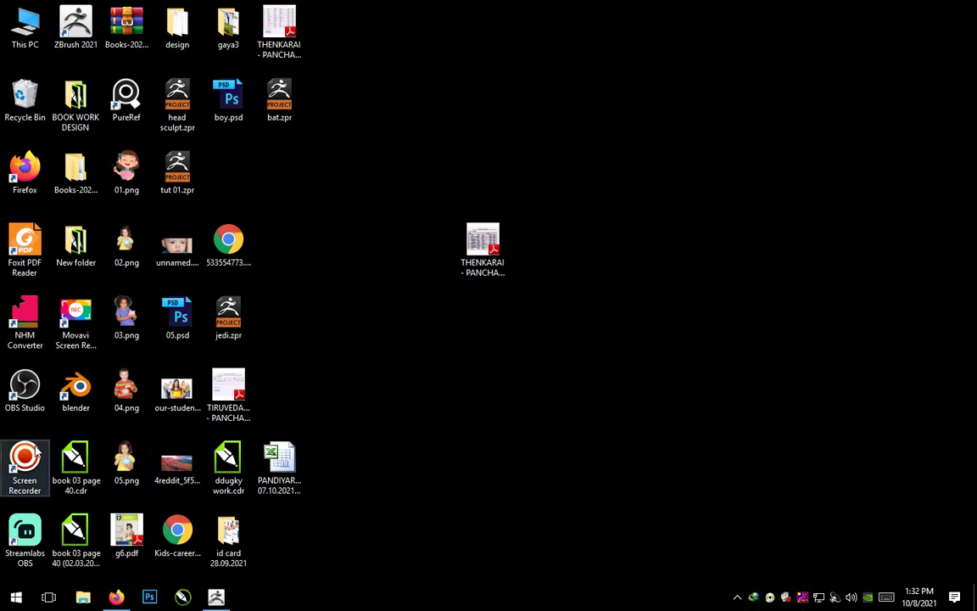
double_click(24, 463)
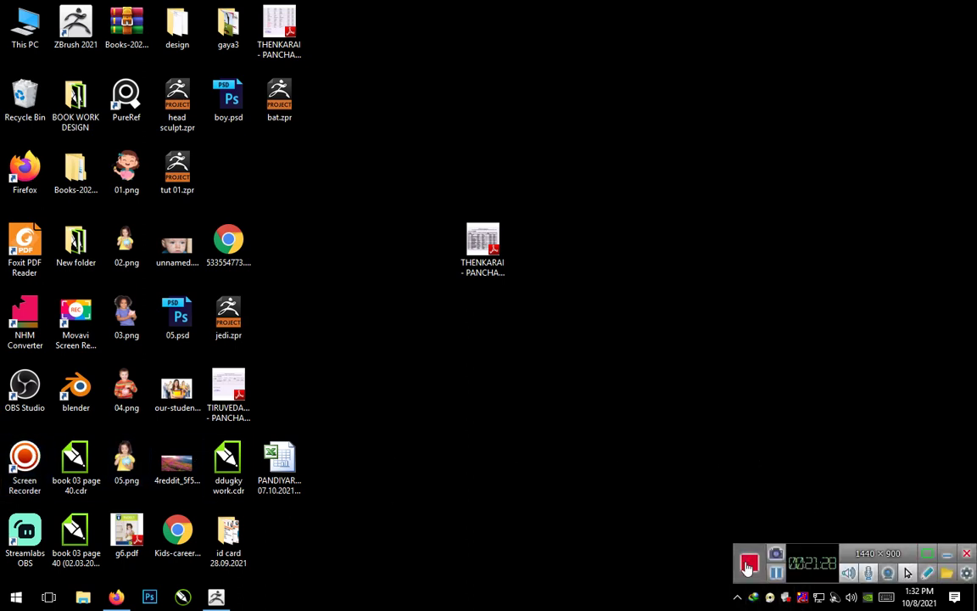